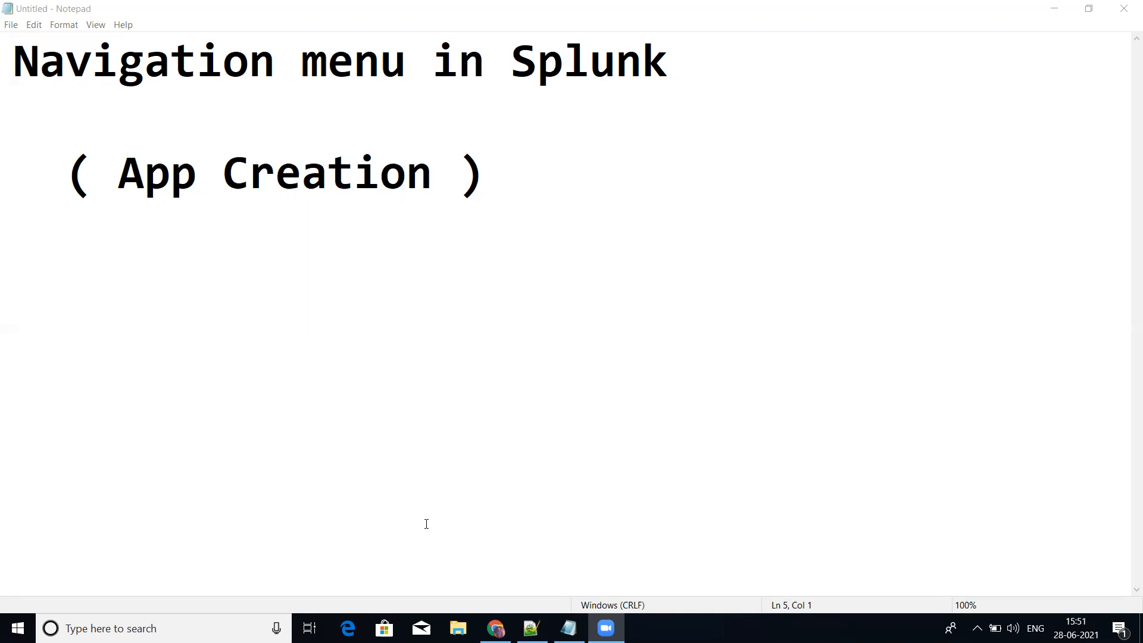
Step: Switch to Chrome and open the local Splunk site at 127.0.0.1:8000
click(495, 628)
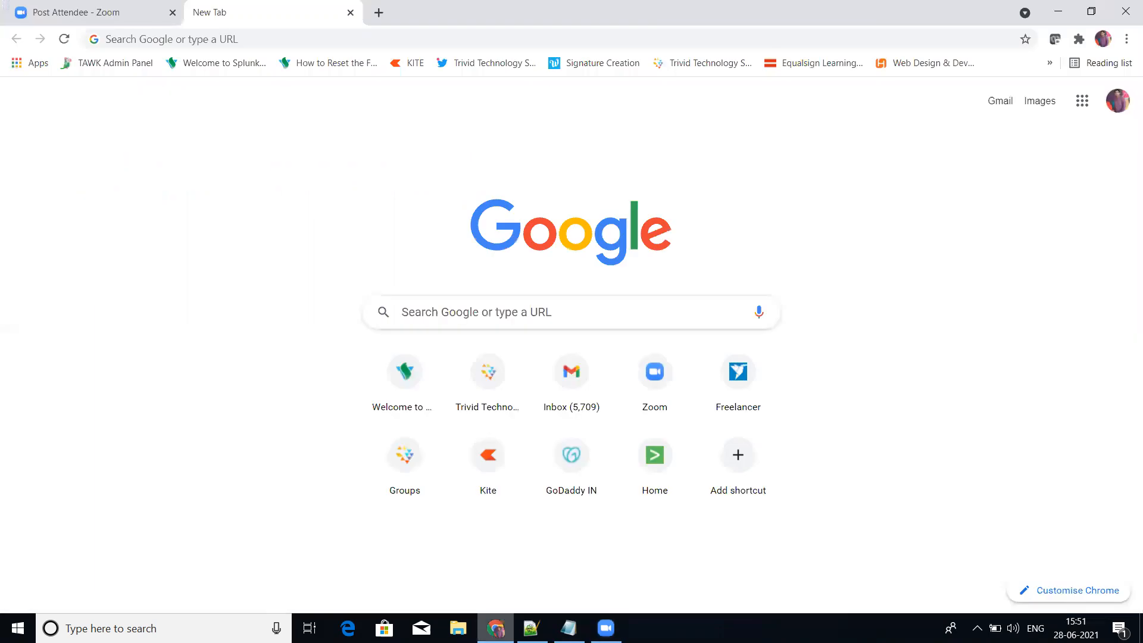
click(342, 41)
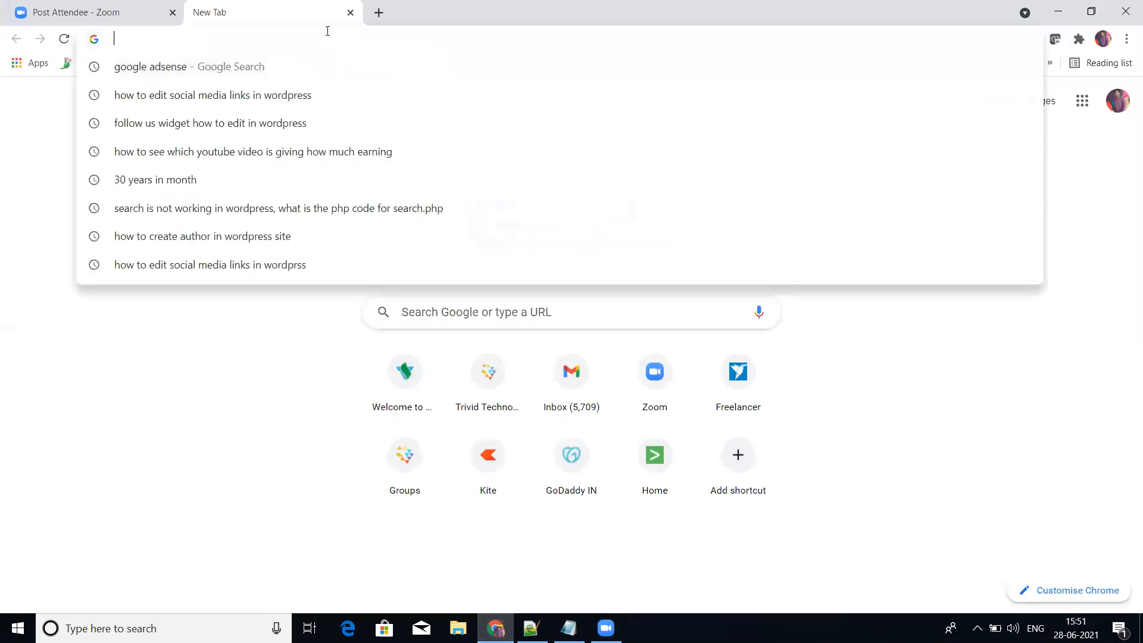
text(127.0.0.1:8000)
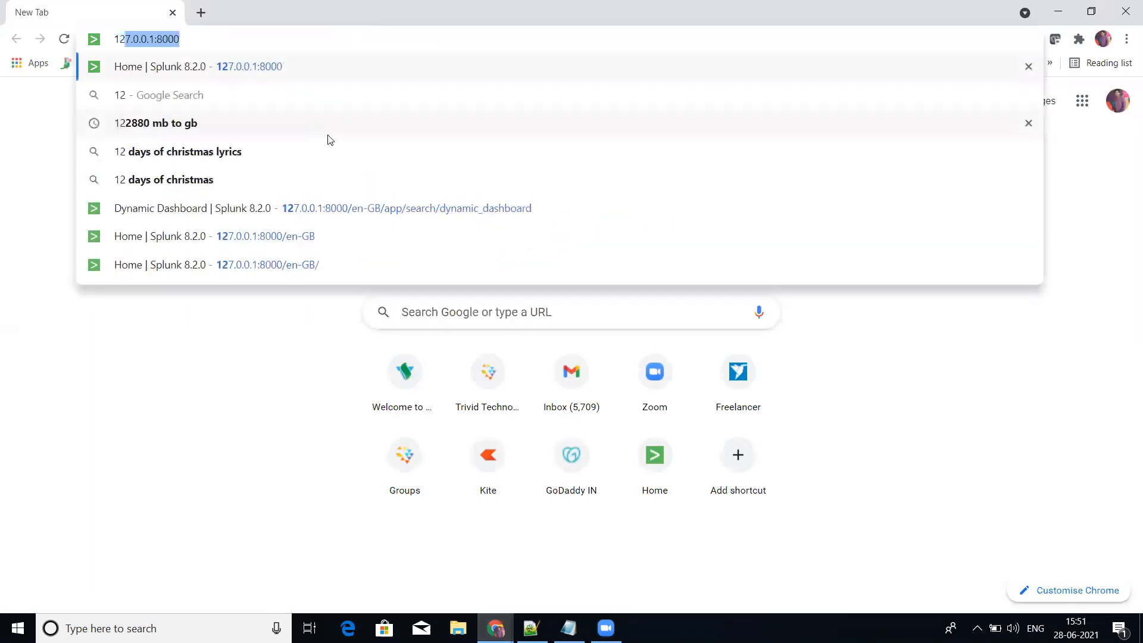
key(Return)
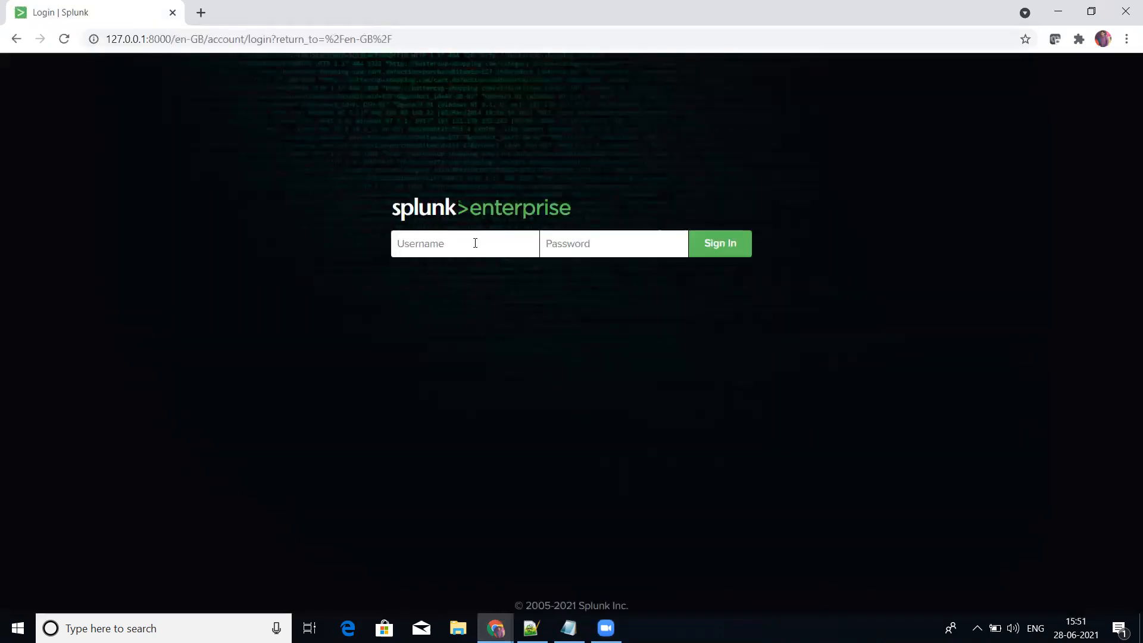
Step: Try to sign in to Splunk with the username admin and the account password
text(admin)
key(Tab)
text(••••••)
key(BackSpace)
key(BackSpace)
key(BackSpace)
key(BackSpace)
key(BackSpace)
text(•••••••••)
key(Return)
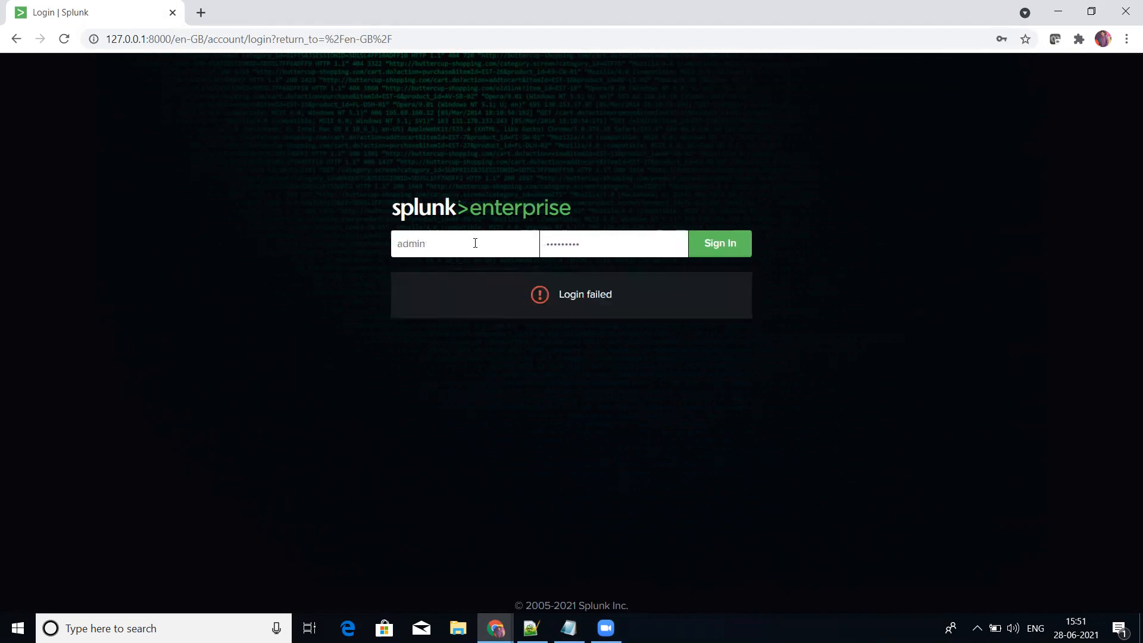
Step: Re-enter the account password and sign in to Splunk
key(BackSpace)
key(BackSpace)
key(BackSpace)
key(BackSpace)
key(BackSpace)
key(BackSpace)
key(BackSpace)
key(BackSpace)
text(••••••••)
key(Return)
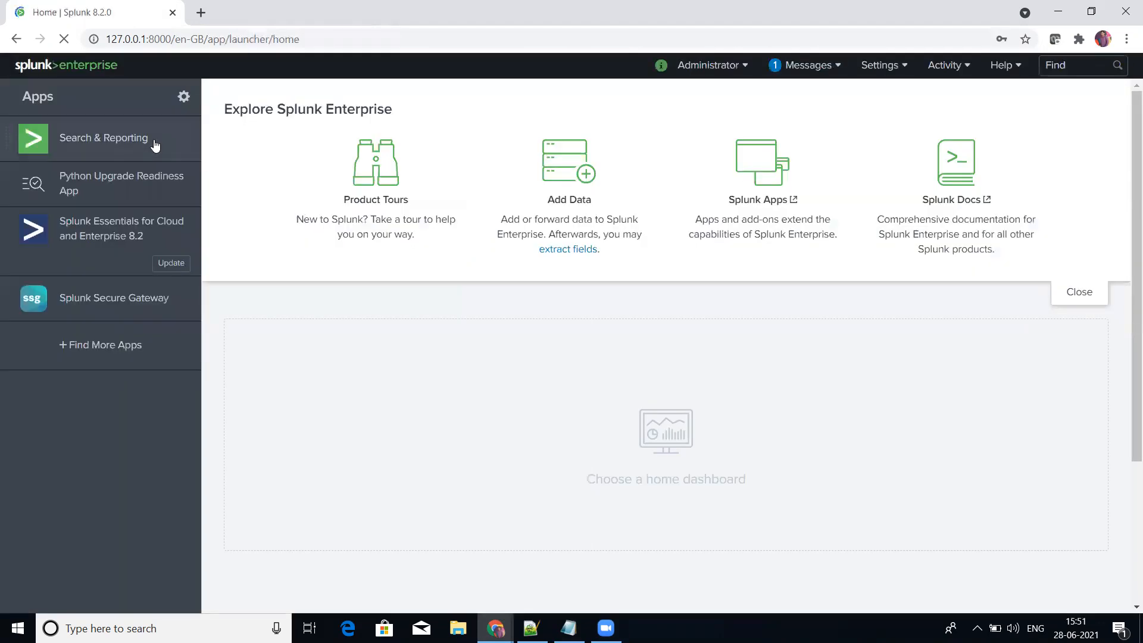
Step: In the Search & Reporting app, run the search index=_internal sourcetype=splunkd_ui_access | stats count by method
click(131, 145)
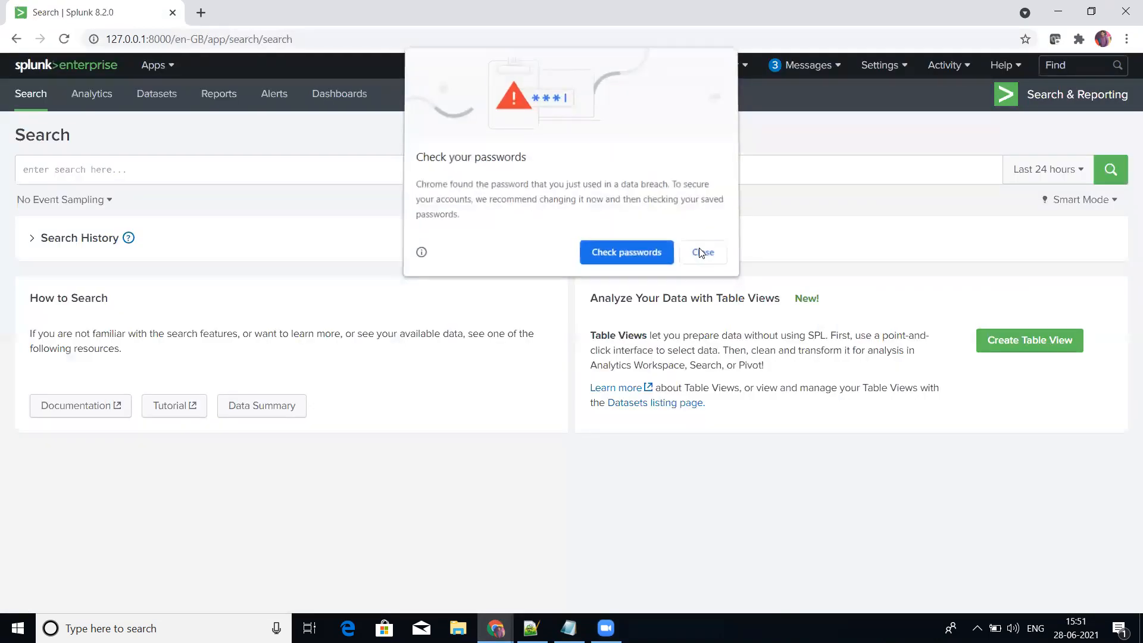
click(698, 248)
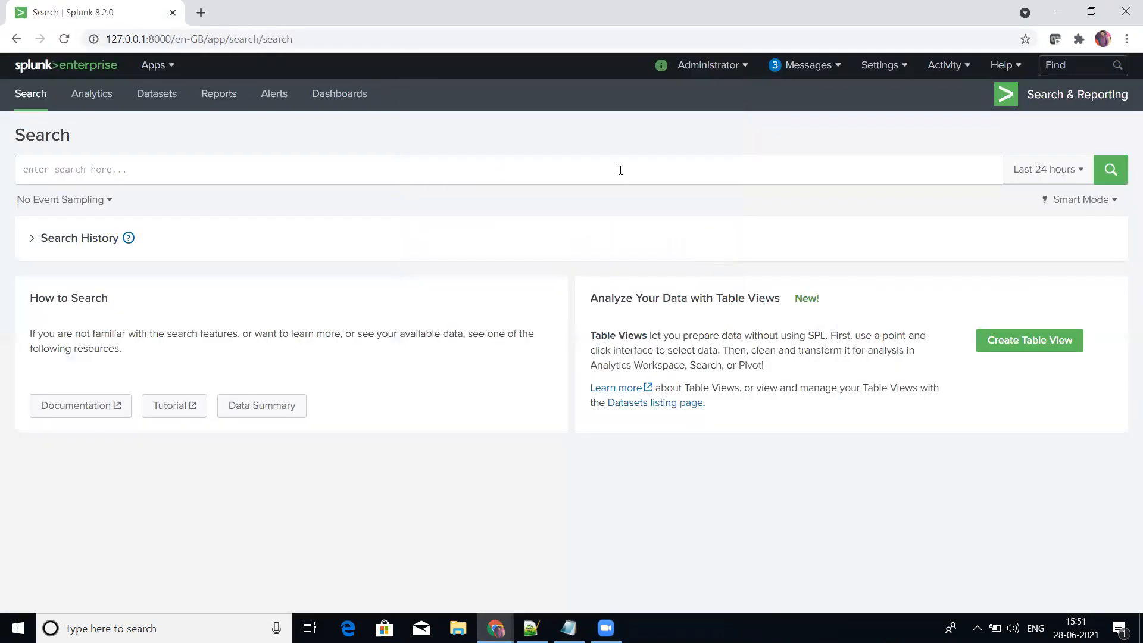
click(620, 170)
text(index)
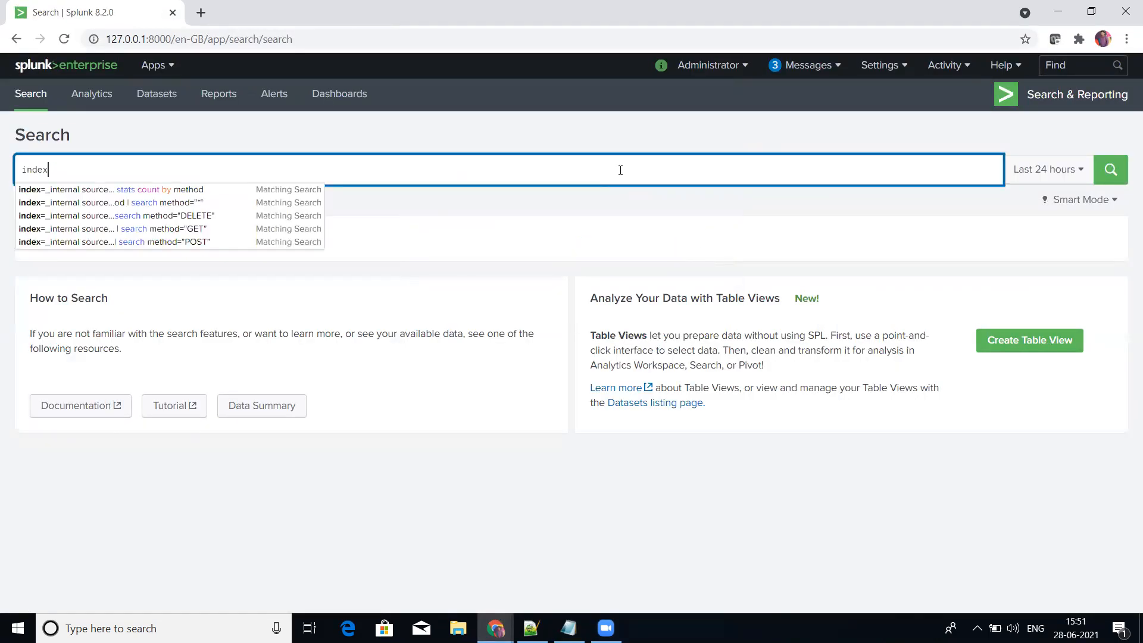
text(=_internal sourc)
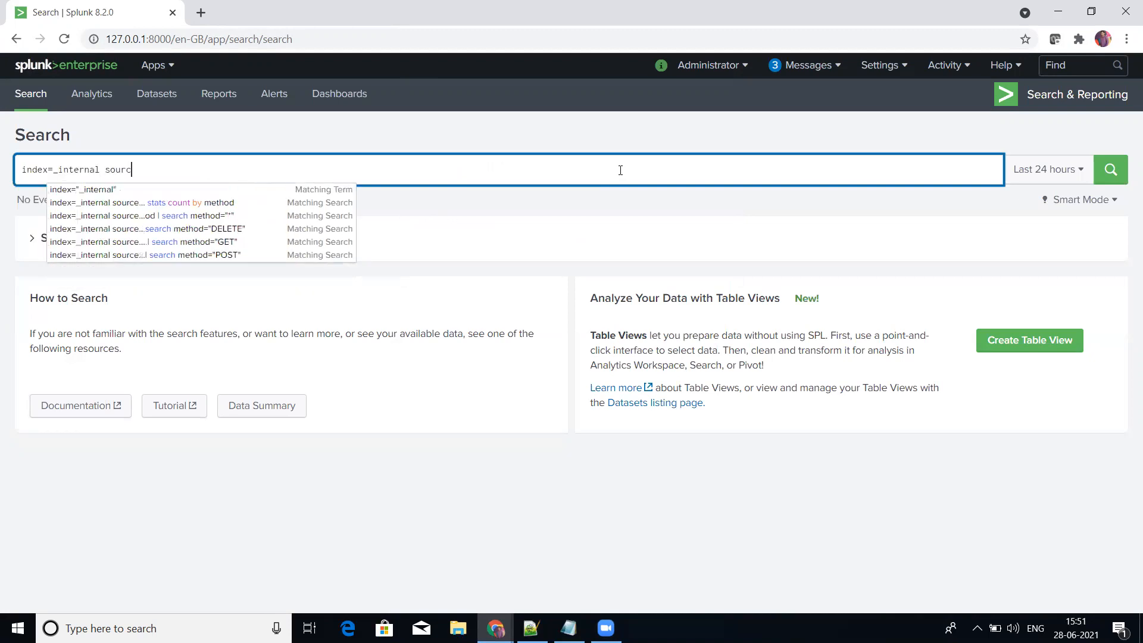
text(etype=sp)
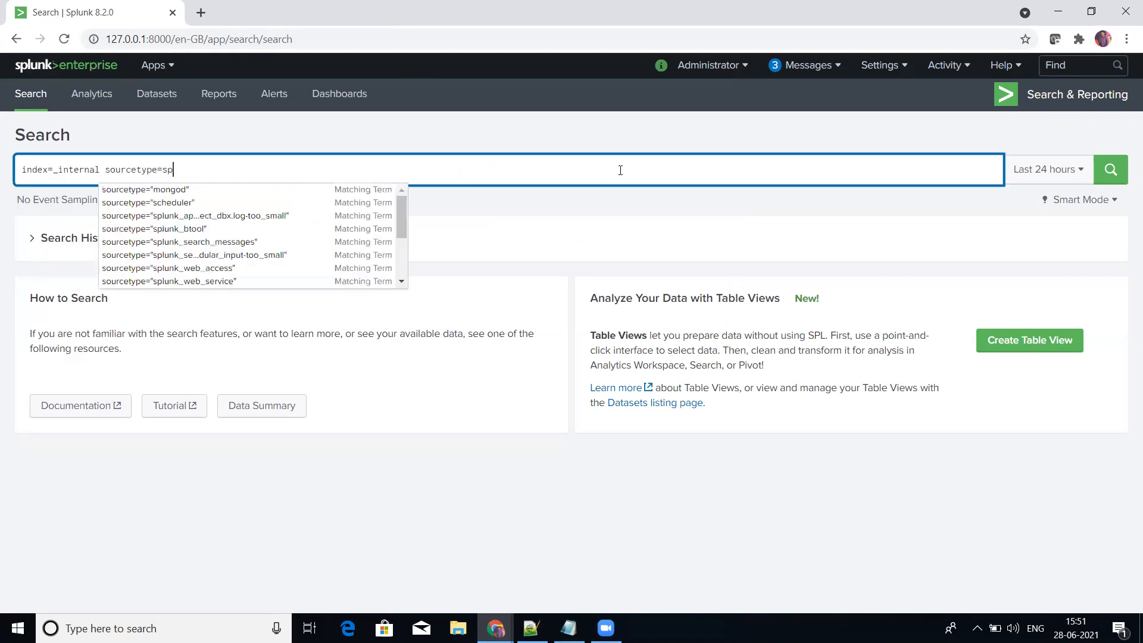
text(lunkd_ui_acce)
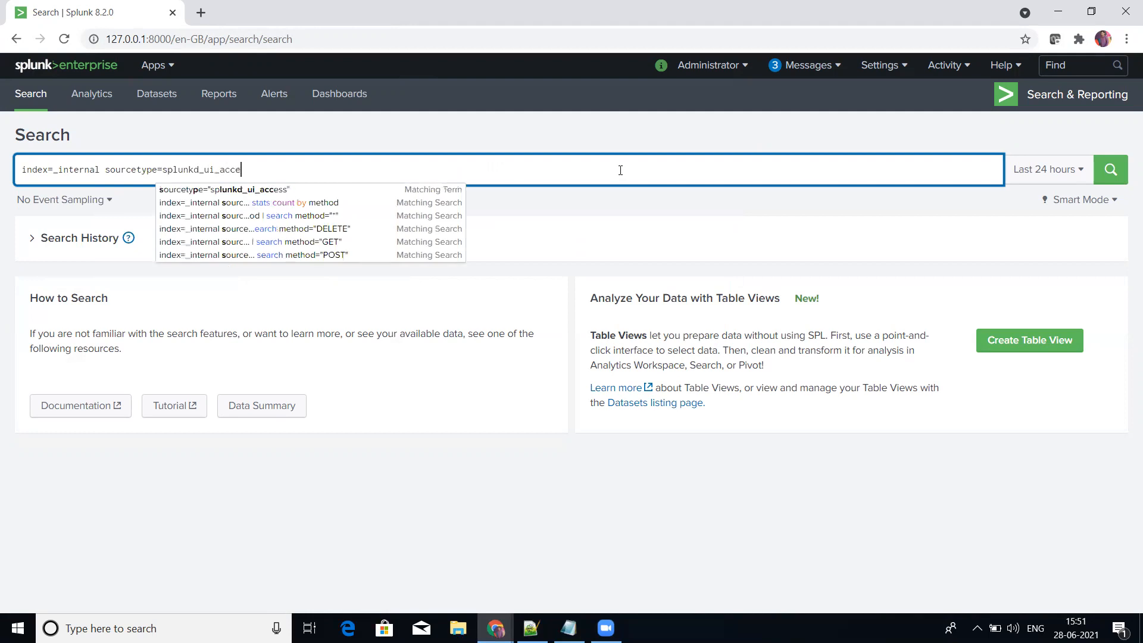
text(ss | stat)
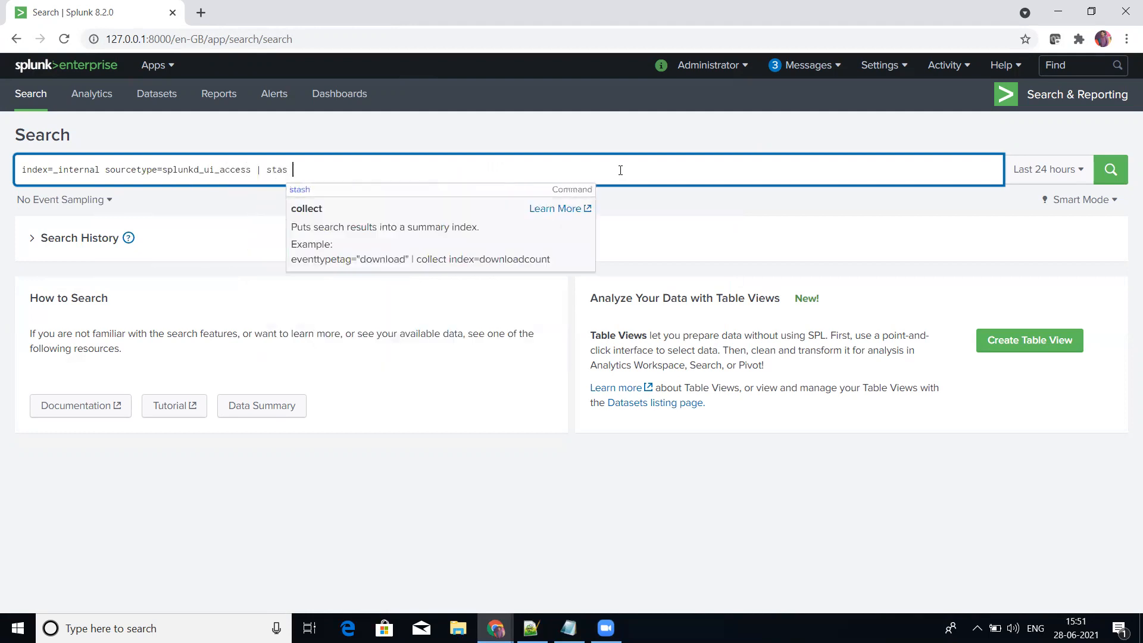
text(s count by method)
key(Return)
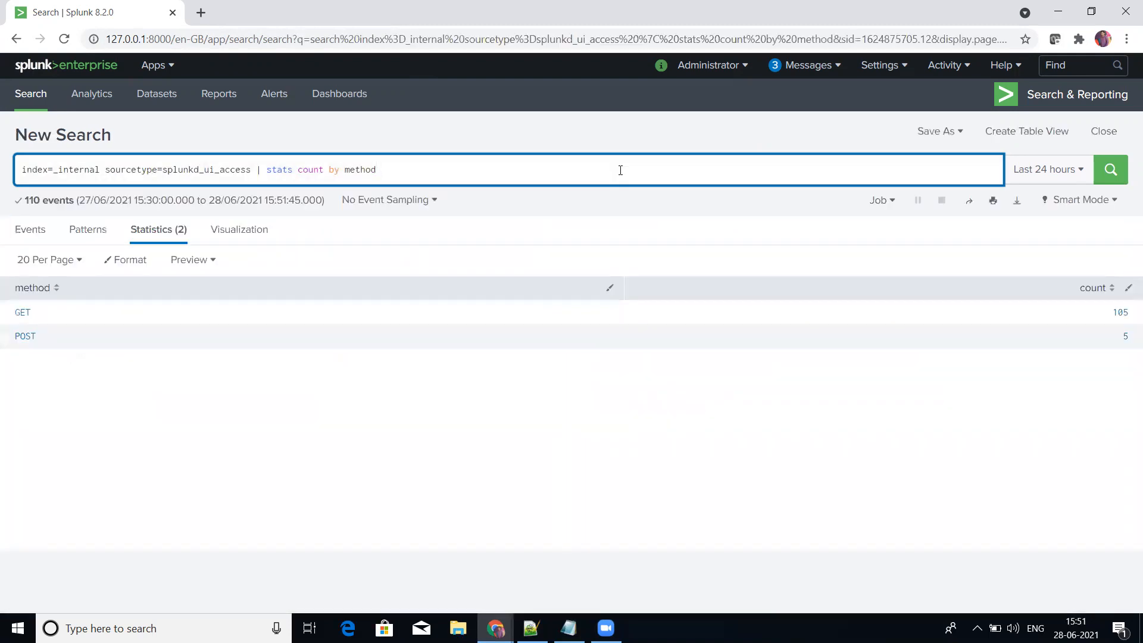
click(947, 135)
click(906, 230)
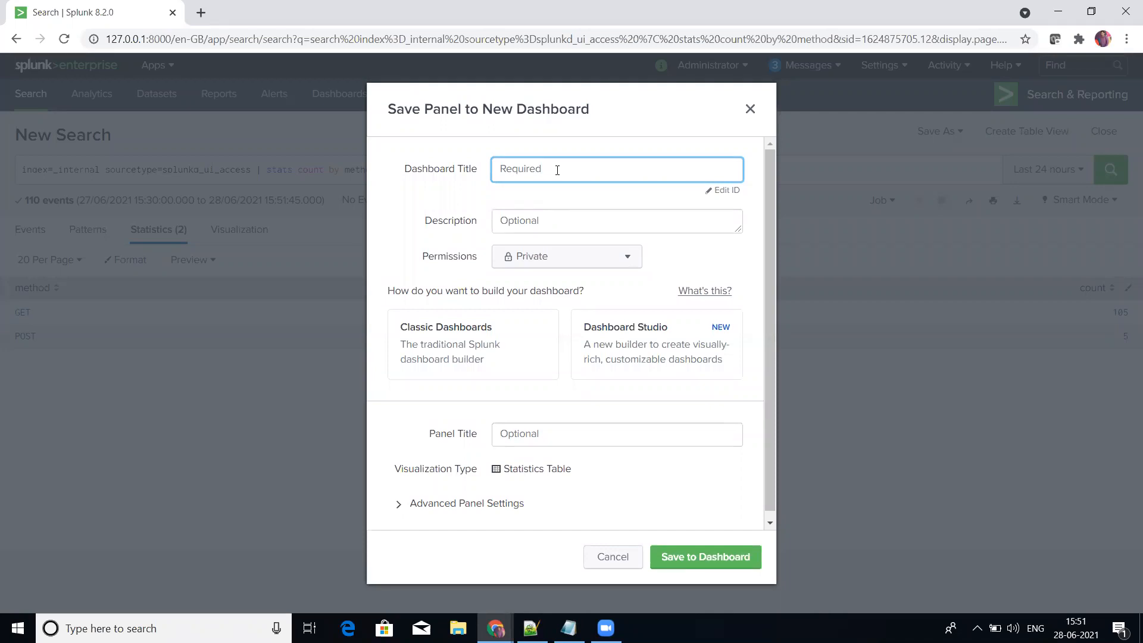
click(750, 109)
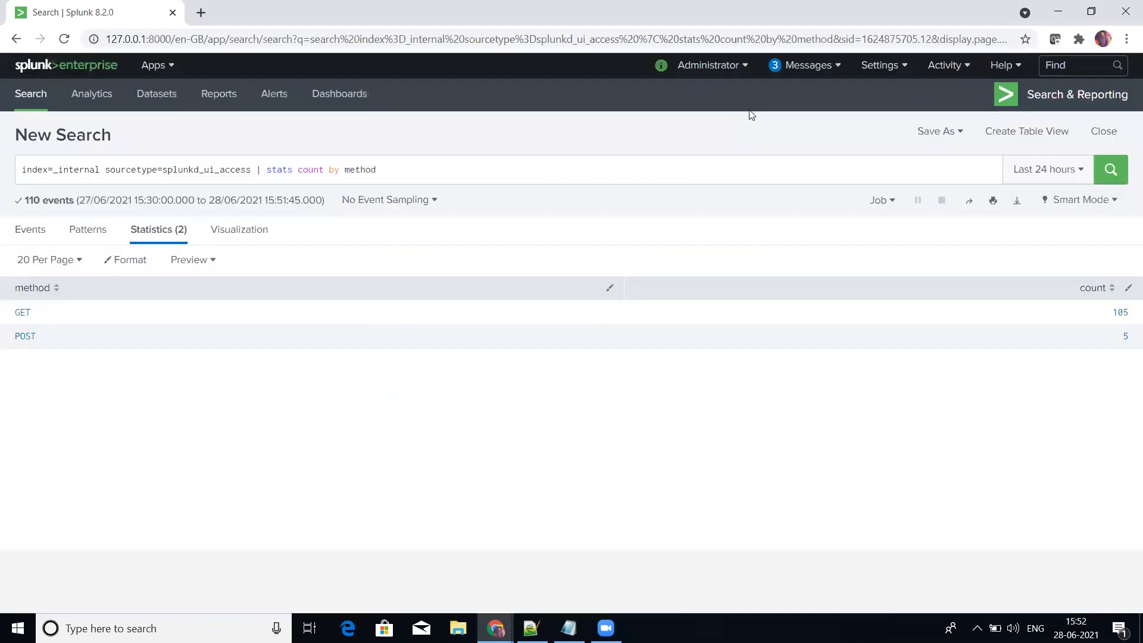
drag(391, 170, 265, 171)
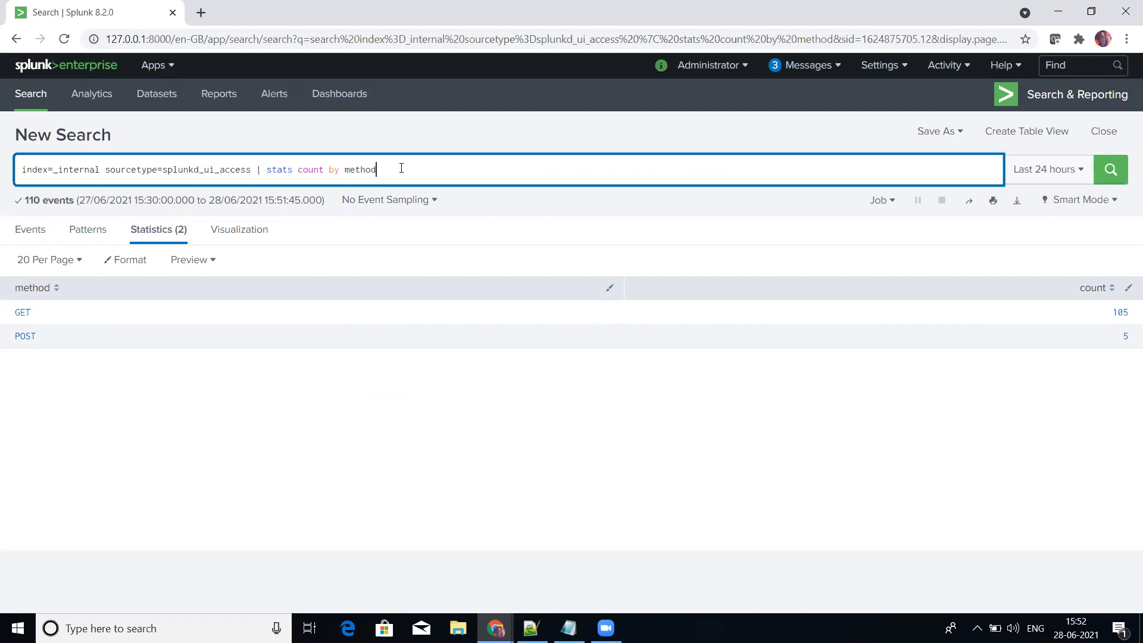
Step: Begin saving the search as a panel in a new dashboard titled Dashboard_one
click(926, 133)
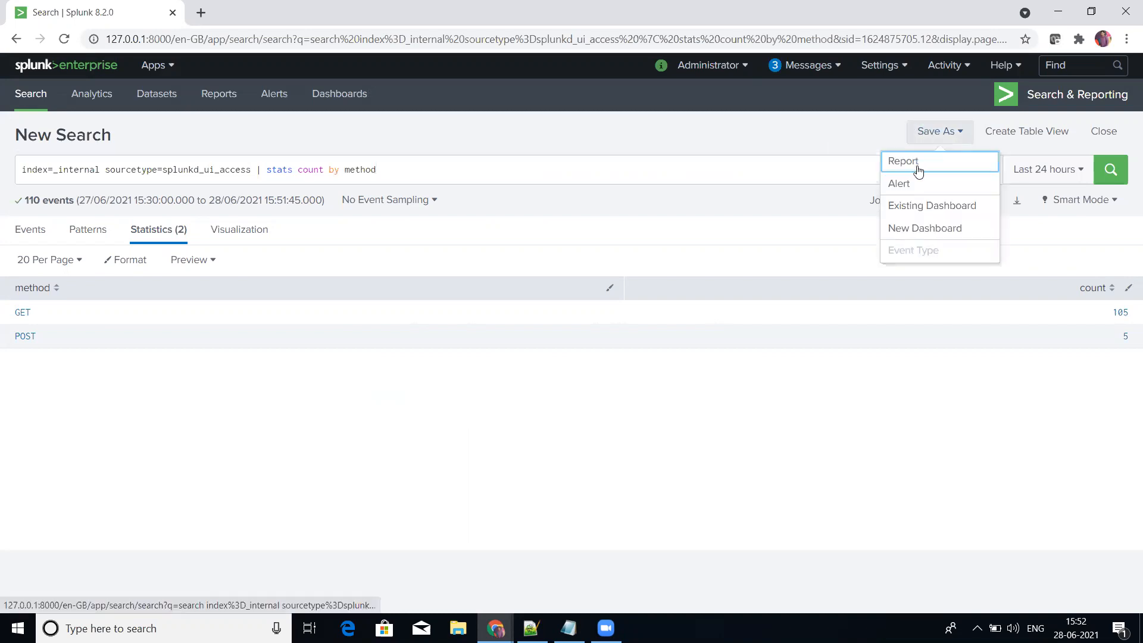
click(906, 231)
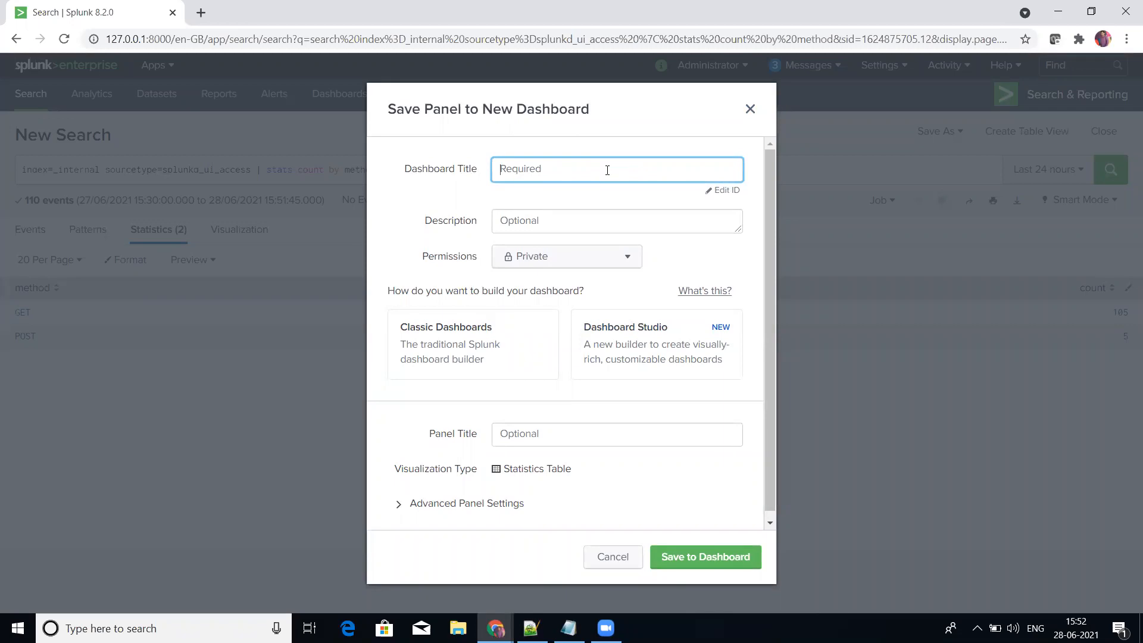
text(Da)
key(BackSpace)
key(BackSpace)
text(Dashboad)
key(BackSpace)
key(BackSpace)
key(BackSpace)
text(oard_one)
Step: Choose Classic Dashboards as the builder and set the panel title to One
click(518, 329)
click(574, 437)
text(Dash)
key(BackSpace)
key(BackSpace)
key(BackSpace)
key(BackSpace)
text(One)
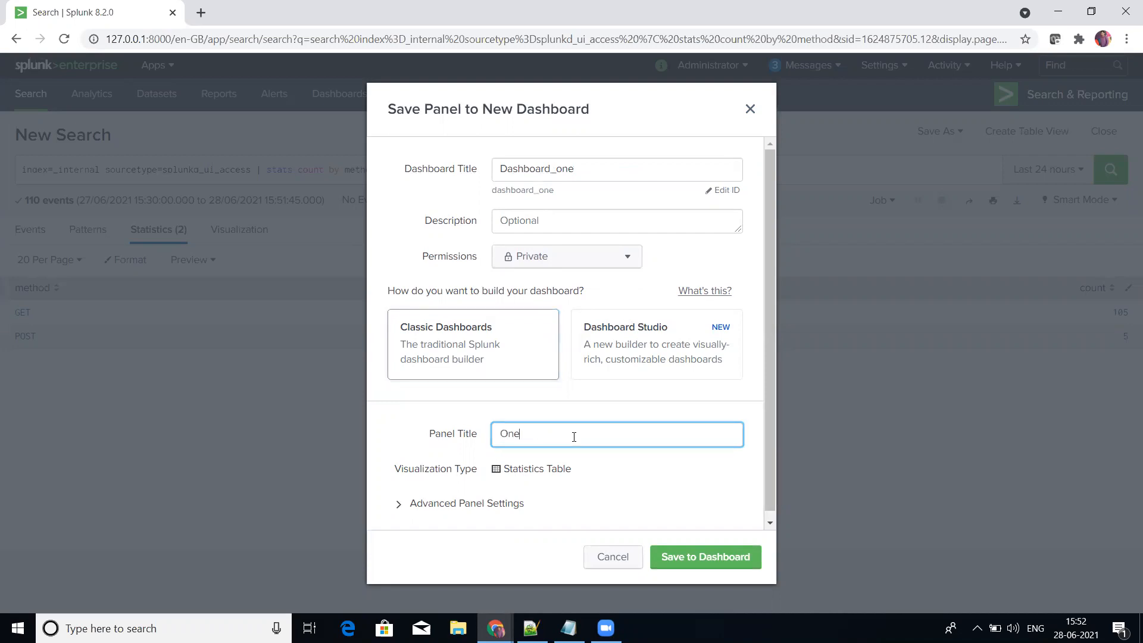
Step: Copy the dashboard title Dashboard_one into the Notepad notes, followed by a blank line, and return to Chrome
double_click(597, 166)
key(ctrl+c)
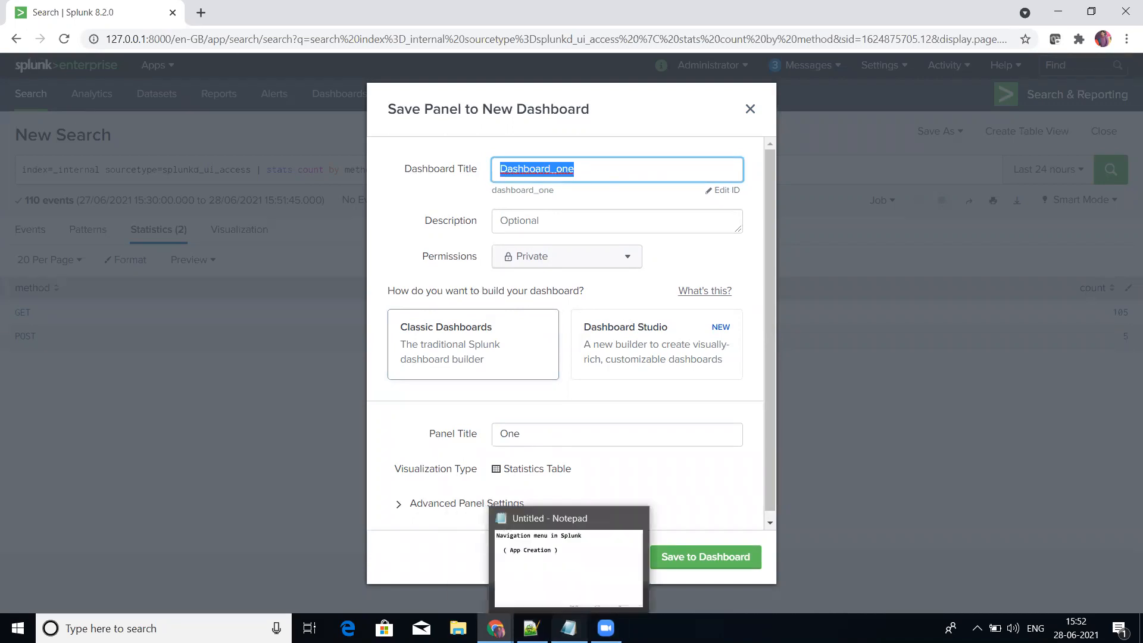
click(568, 628)
key(ctrl+v)
key(Return)
key(Return)
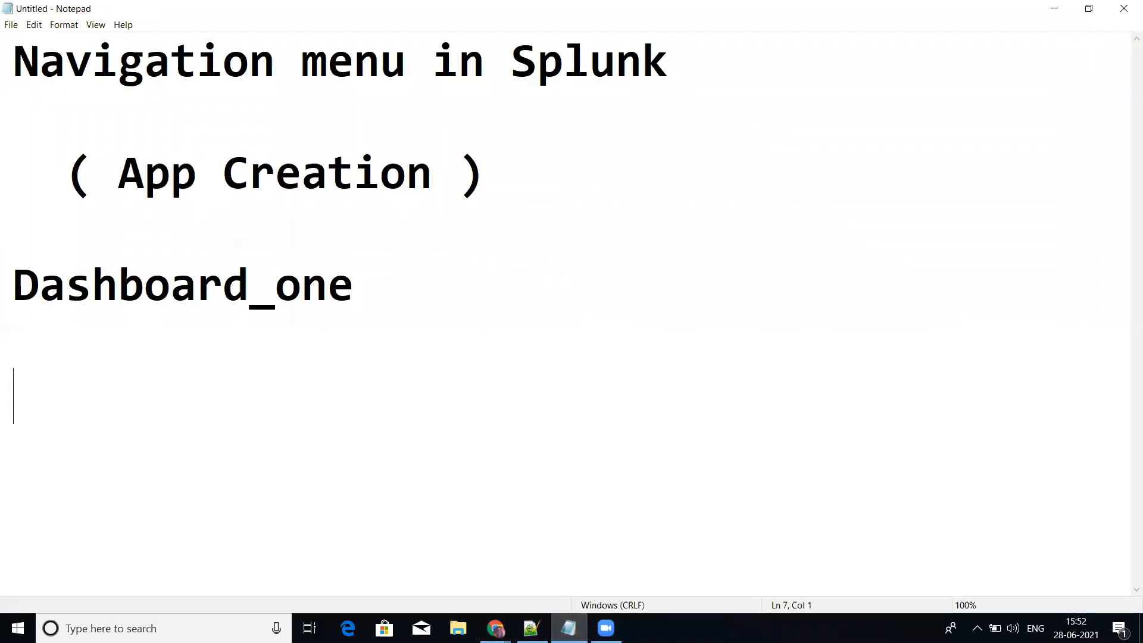
key(alt+Tab)
Step: Copy the panel title One into the Notepad notes below the dashboard title and return to Chrome
double_click(527, 429)
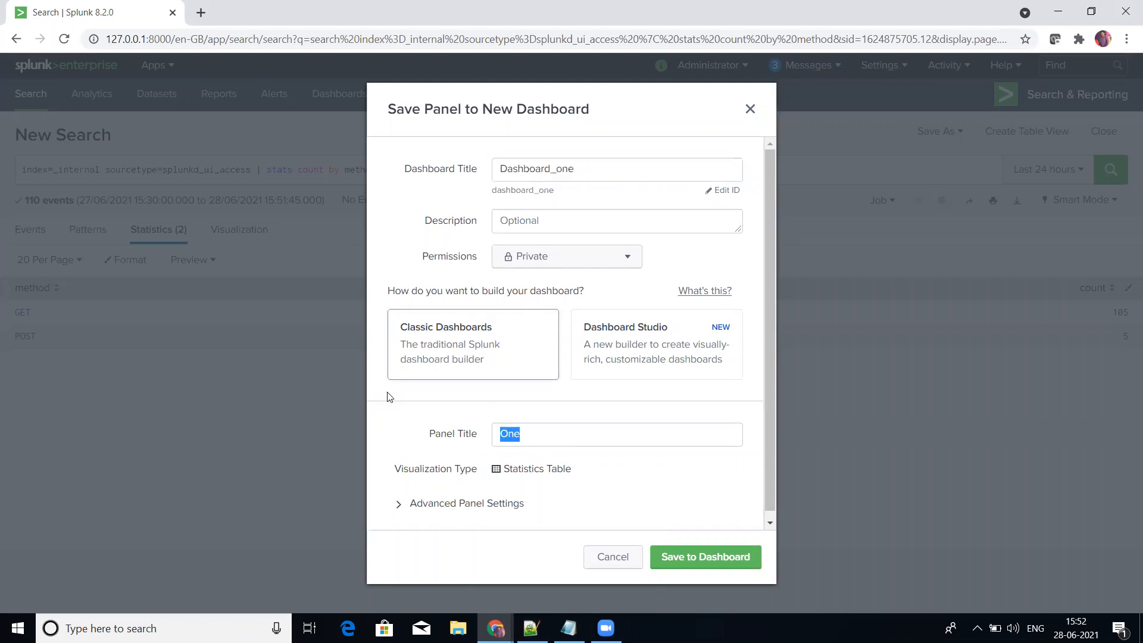
key(ctrl+c)
key(alt+Tab)
key(ctrl+v)
key(Return)
key(Return)
key(alt+Tab)
Step: Save the panel to Dashboard_one as a classic dashboard and close the confirmation
click(457, 348)
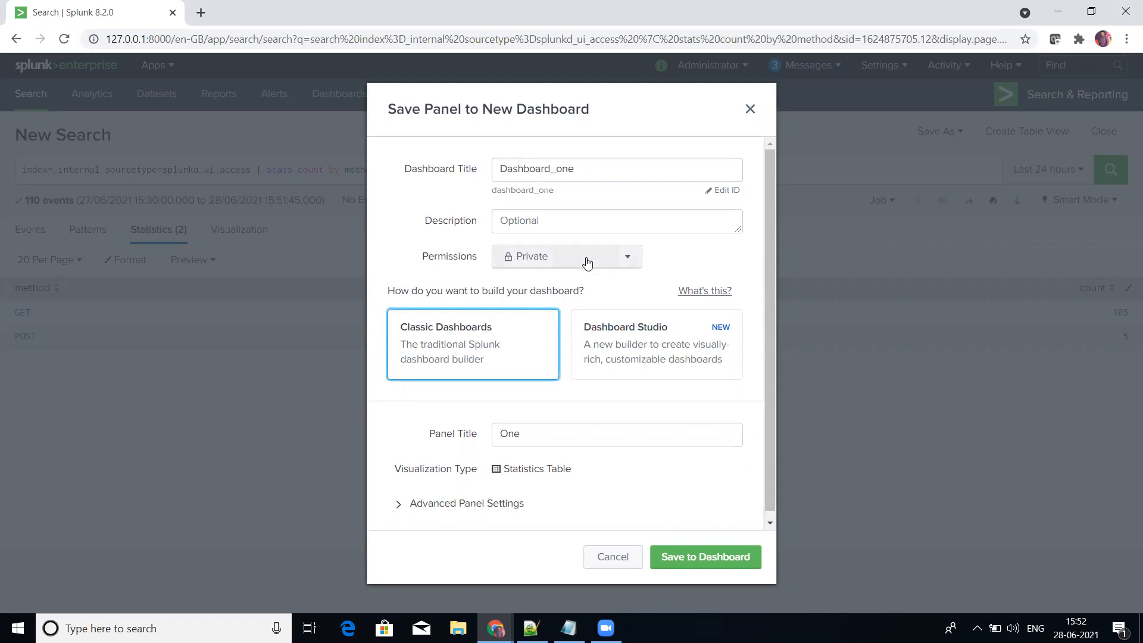
scroll(637, 484, down, 1)
click(688, 566)
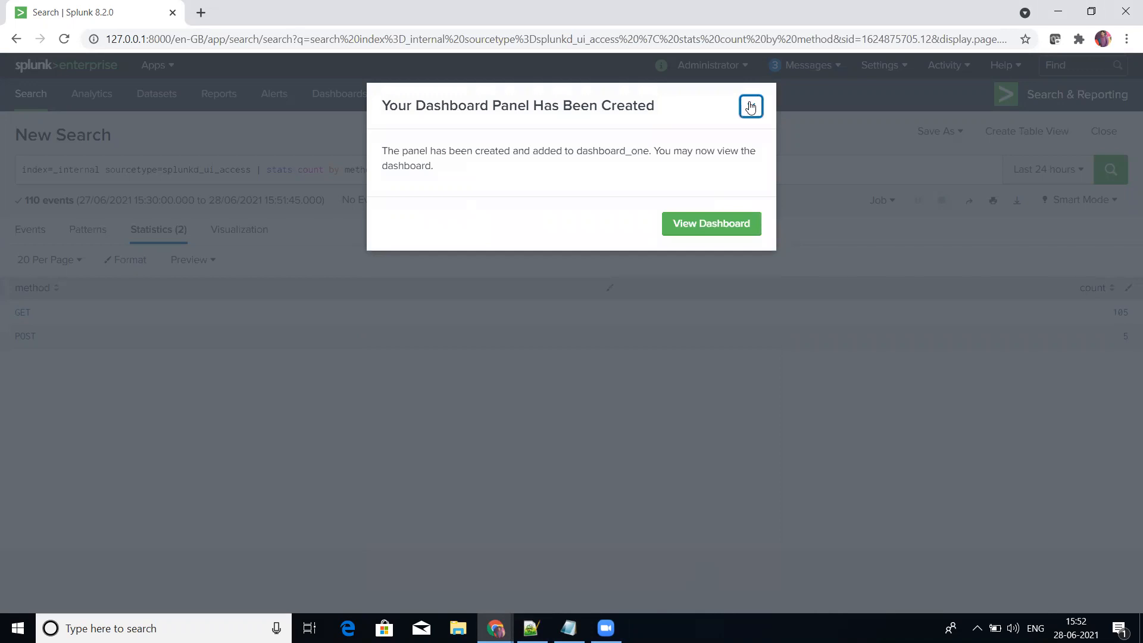
click(751, 111)
Step: Add the filter method="GET" before the stats command and rerun the search
click(392, 168)
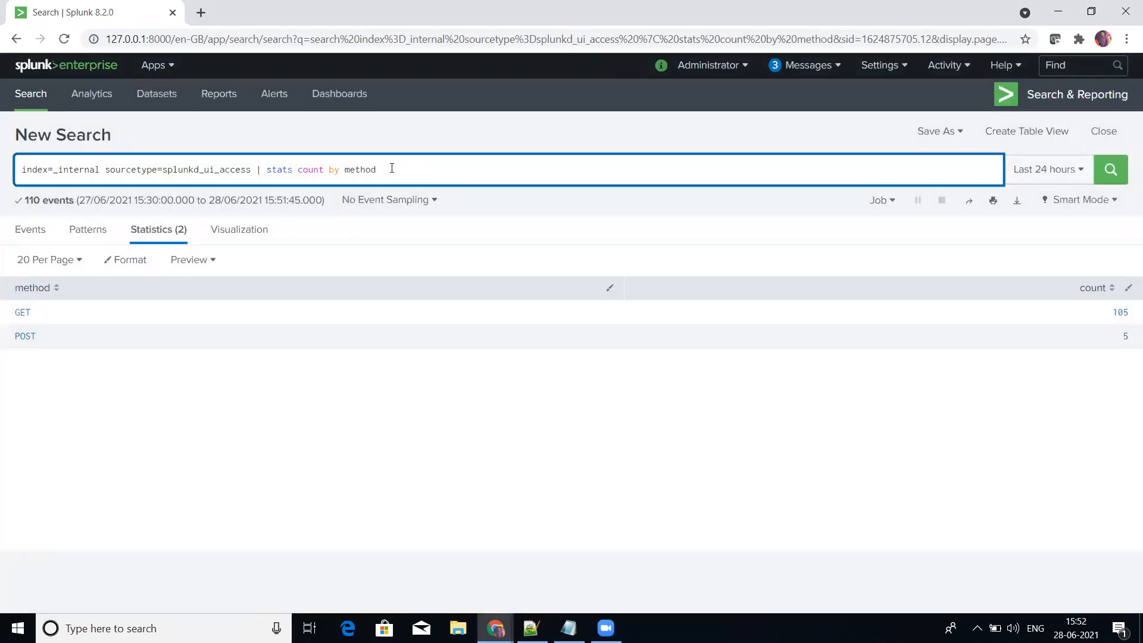
key(Left)
key(Left)
key(Left)
key(Left)
key(Left)
key(Left)
key(Left)
key(Left)
key(Left)
key(Left)
key(Left)
key(Left)
key(Left)
key(Left)
key(Left)
key(Left)
key(Left)
key(Left)
key(Left)
key(Left)
text(method="GET")
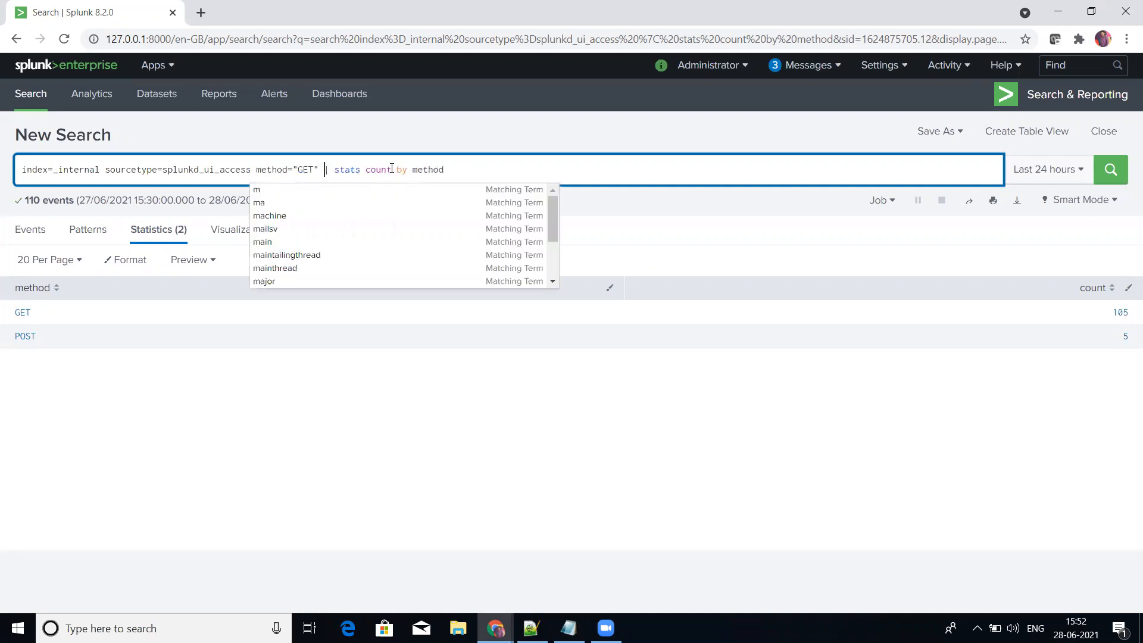
key(Return)
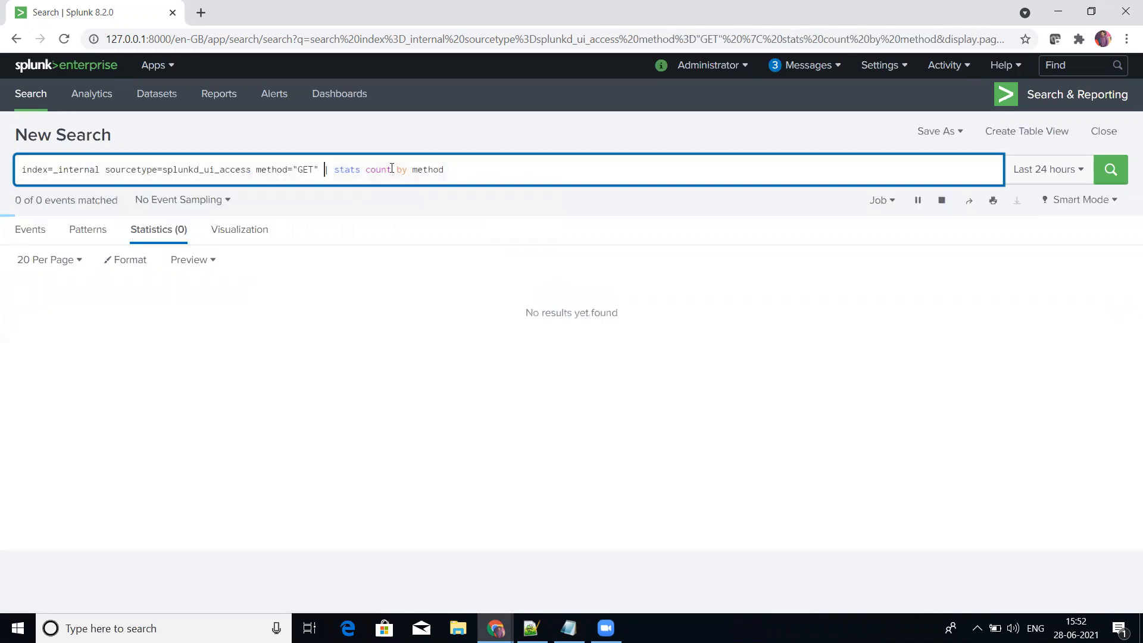
Step: Begin saving the filtered search to a new dashboard titled Dashboard_two, adapting the dashboard title copied from the Notepad notes
click(951, 135)
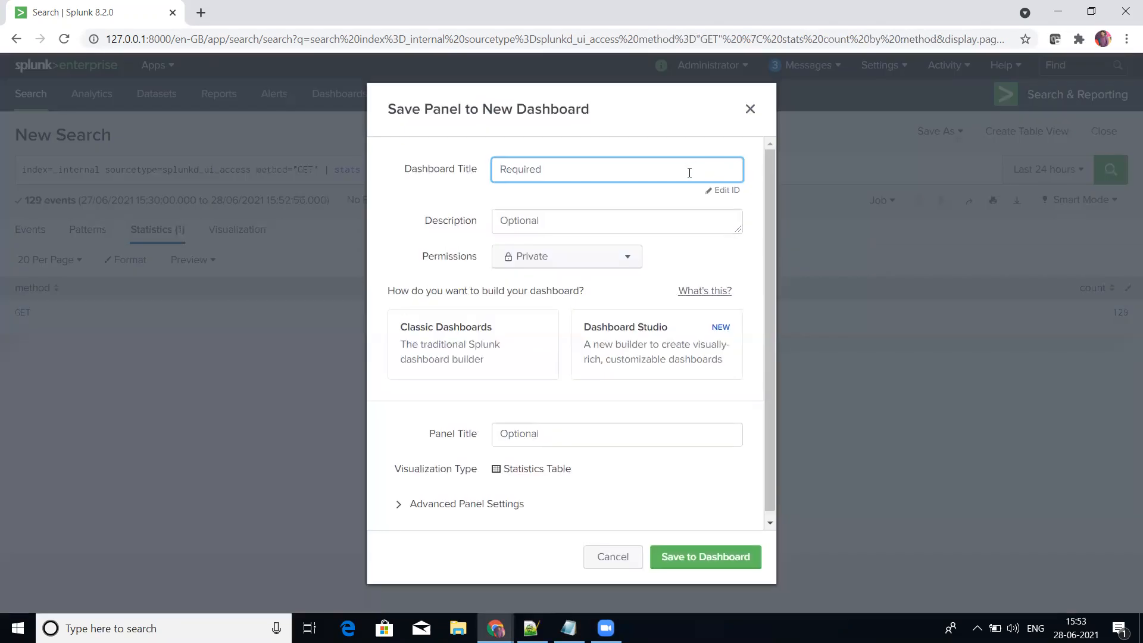
key(alt+Tab)
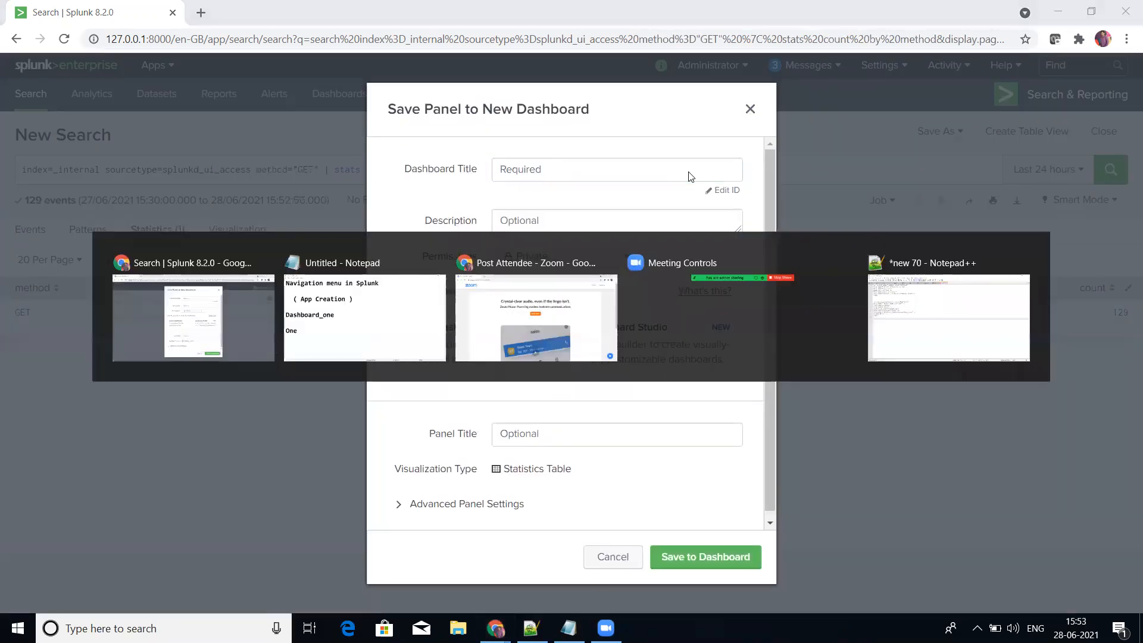
drag(354, 284, 18, 290)
key(ctrl+c)
key(alt+Tab)
key(ctrl+v)
key(BackSpace)
key(BackSpace)
key(BackSpace)
text(two)
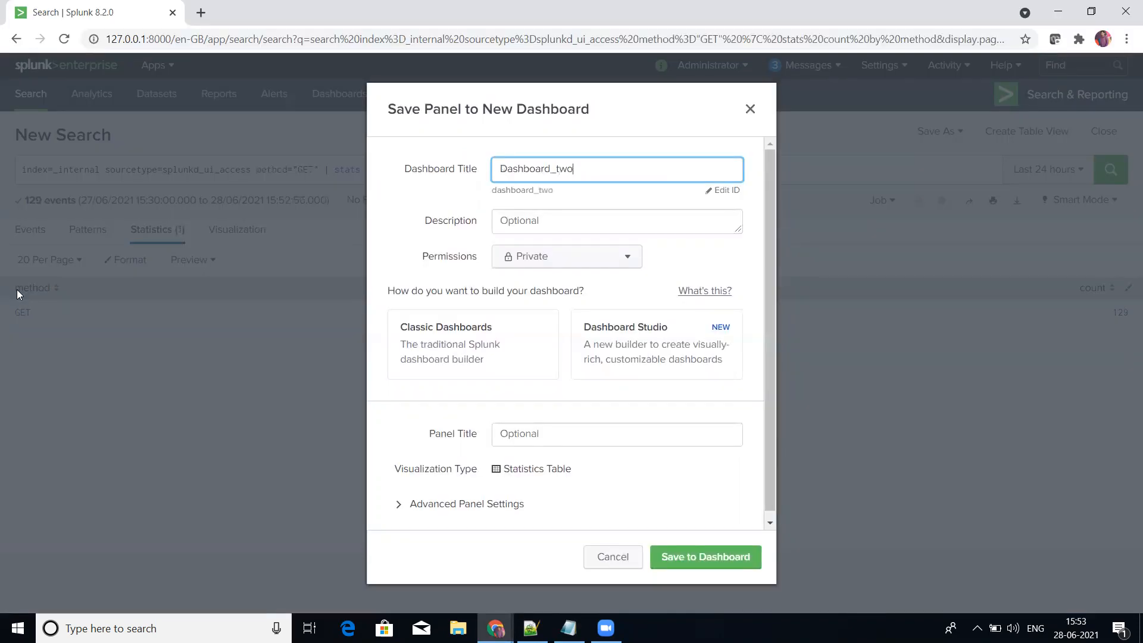
Step: Select the Classic Dashboards builder and enter Two as the panel title
click(473, 352)
click(543, 436)
text(two)
key(BackSpace)
key(BackSpace)
key(BackSpace)
text(Two)
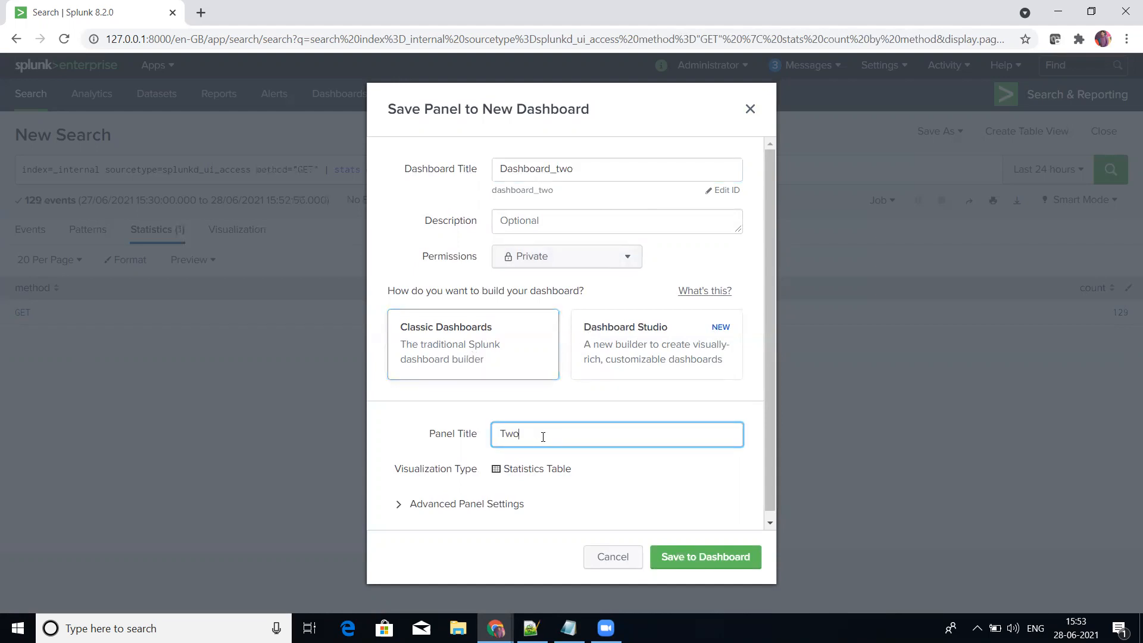
Step: Save the panel to Dashboard_two and close the confirmation
double_click(591, 171)
key(ctrl+c)
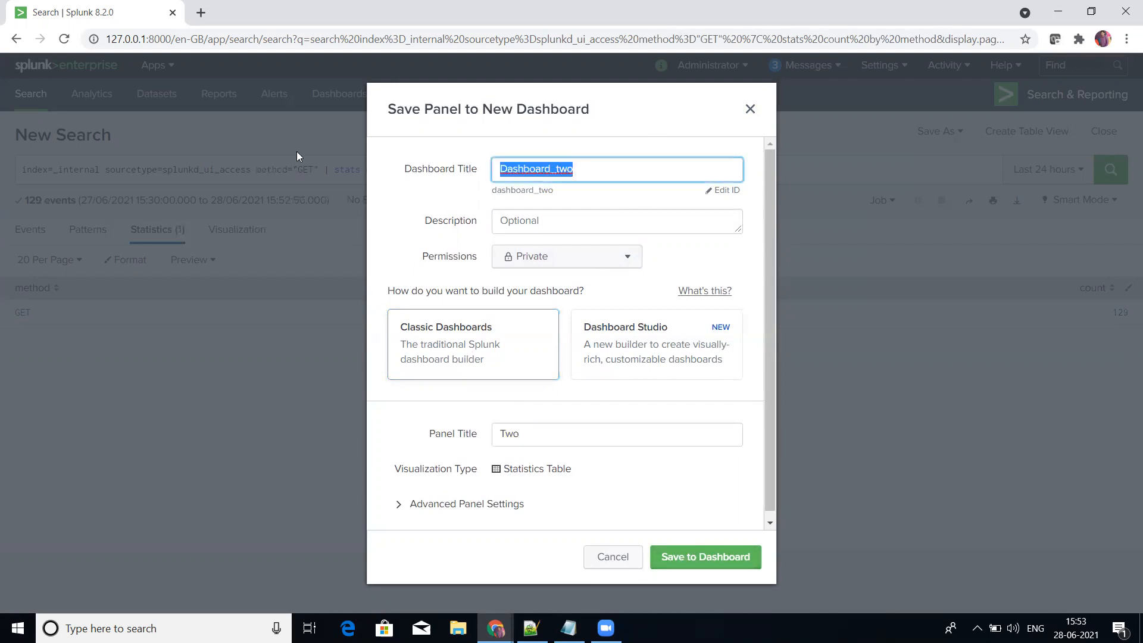
click(675, 560)
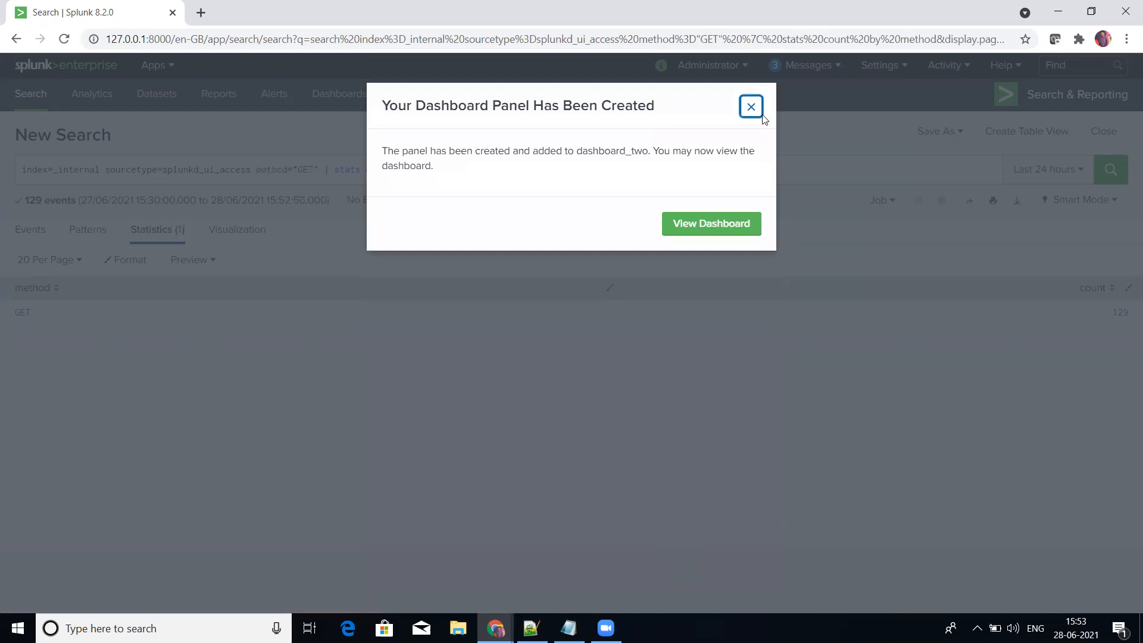
click(752, 108)
Step: Change the search's method filter to "POST" with balanced quotes and rerun the search
double_click(307, 169)
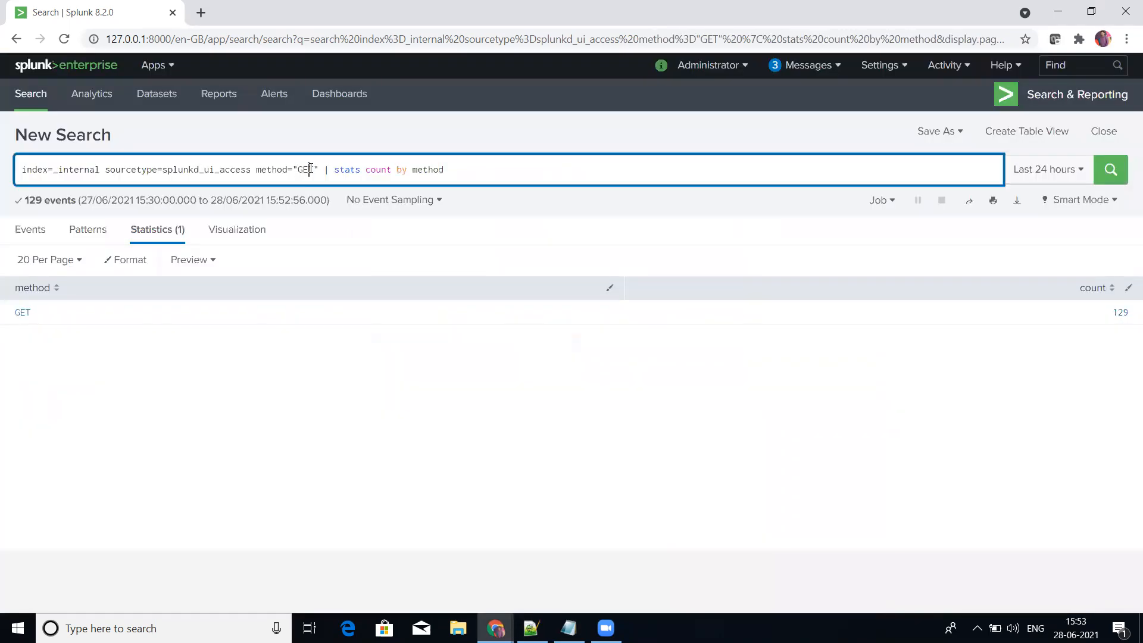
text(POST)
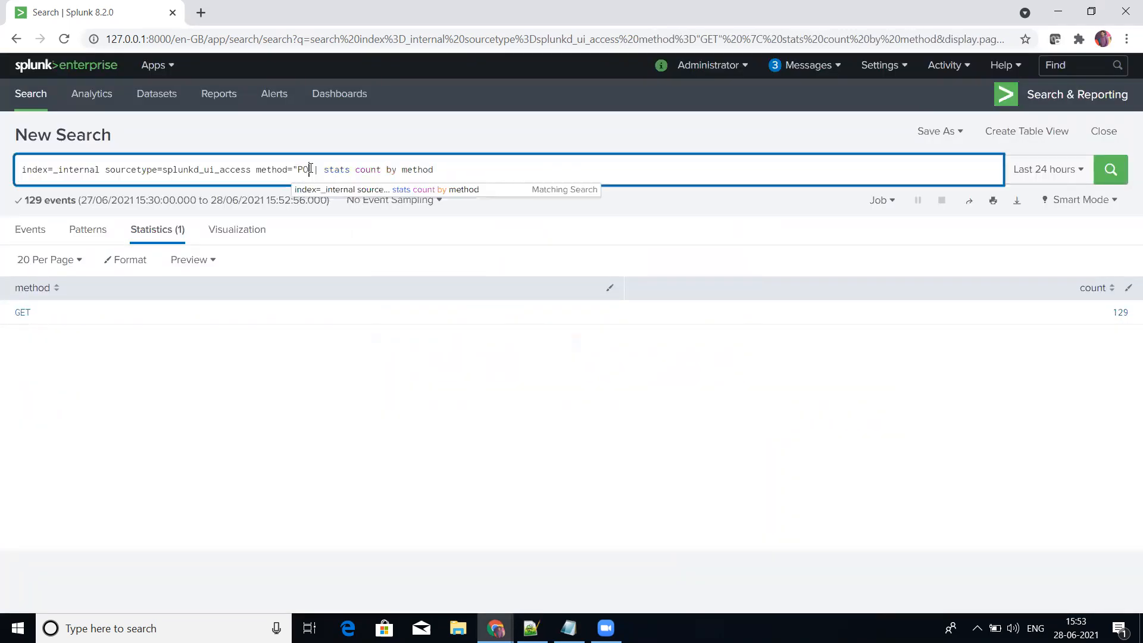
key(Return)
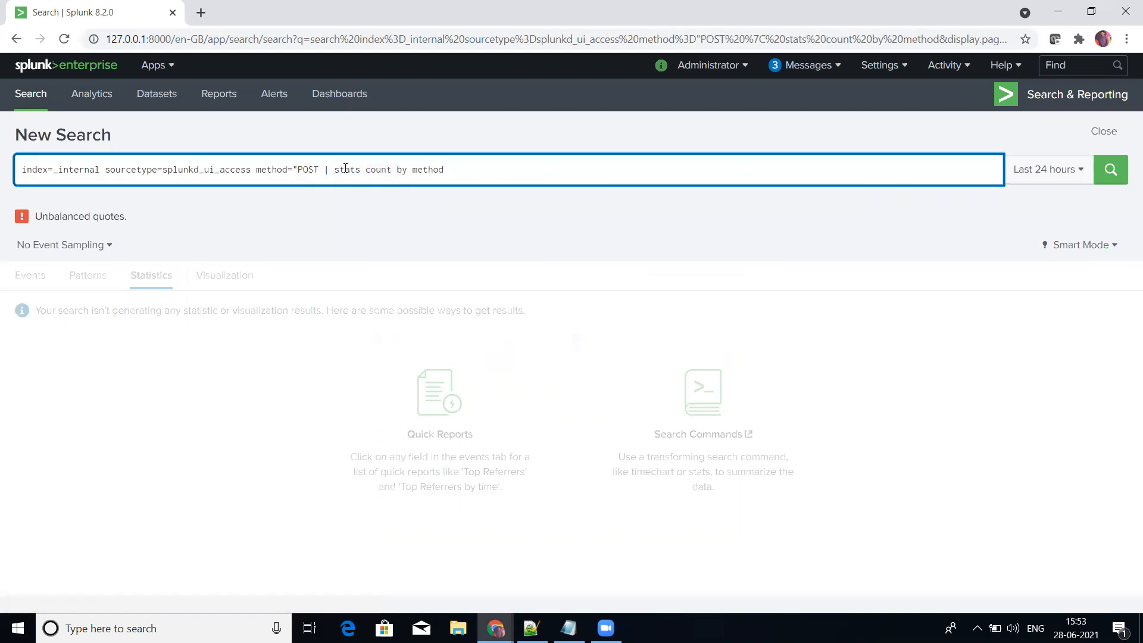
text(")
key(Return)
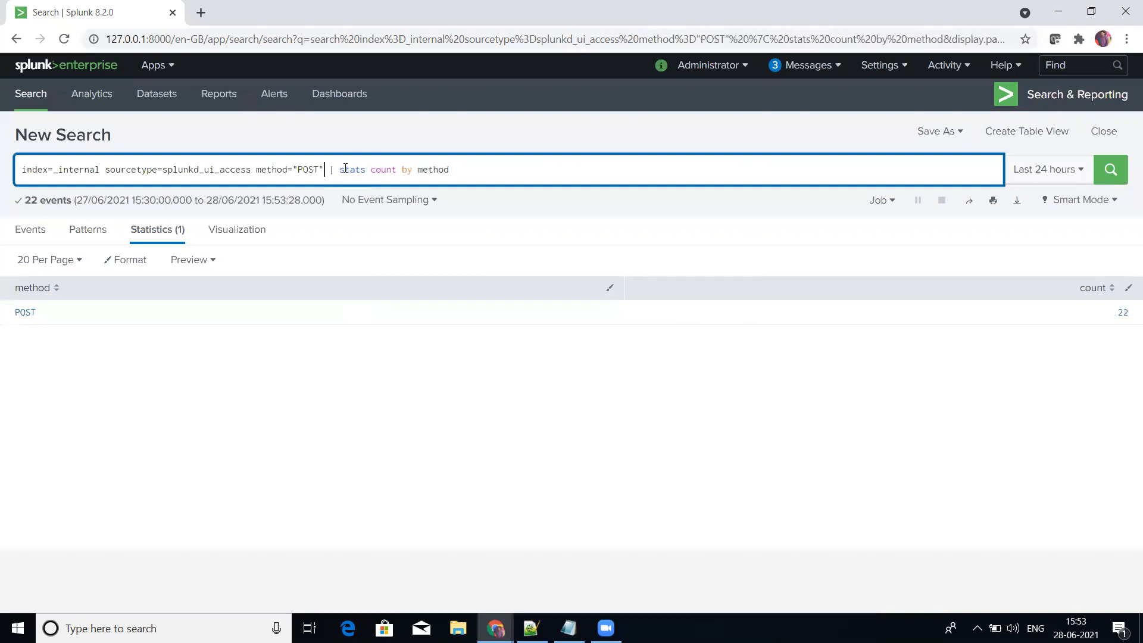
click(513, 165)
click(506, 170)
Step: Begin saving the POST search to a new dashboard titled Dashboard_three
click(933, 131)
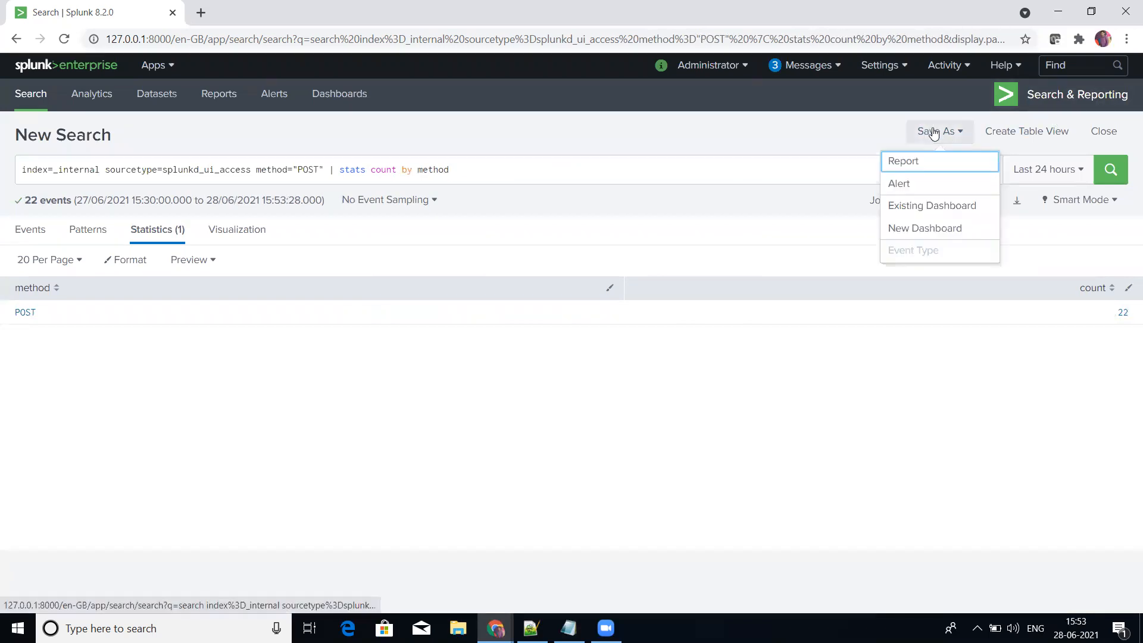
click(920, 228)
text(Dashboard_two)
key(BackSpace)
key(BackSpace)
key(BackSpace)
key(BackSpace)
text(_three)
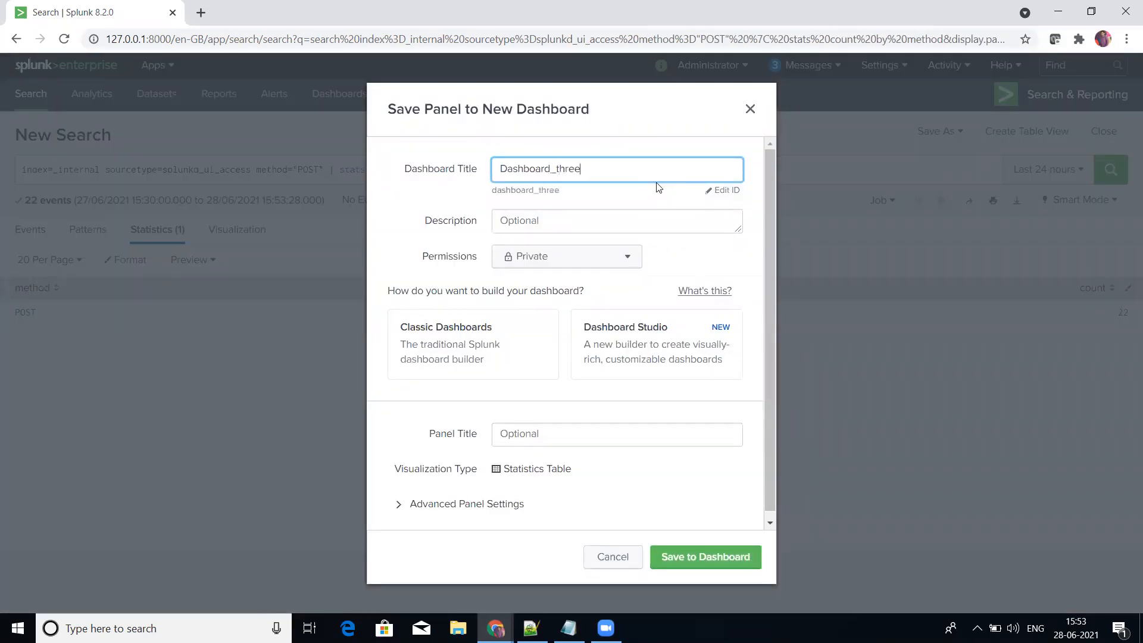
Step: Enter Three as the panel title for the new dashboard
click(530, 433)
text(thre)
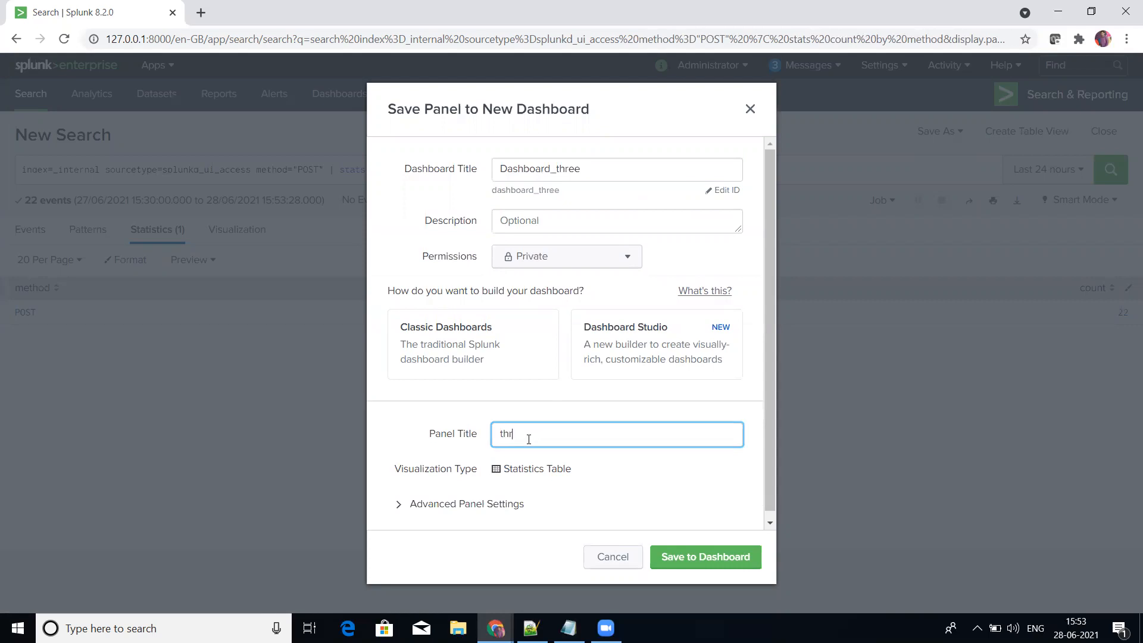
key(BackSpace)
key(BackSpace)
key(BackSpace)
key(BackSpace)
text(Three)
Step: Select the Classic Dashboards builder, then save the panel to Dashboard_three and close the confirmation
click(691, 562)
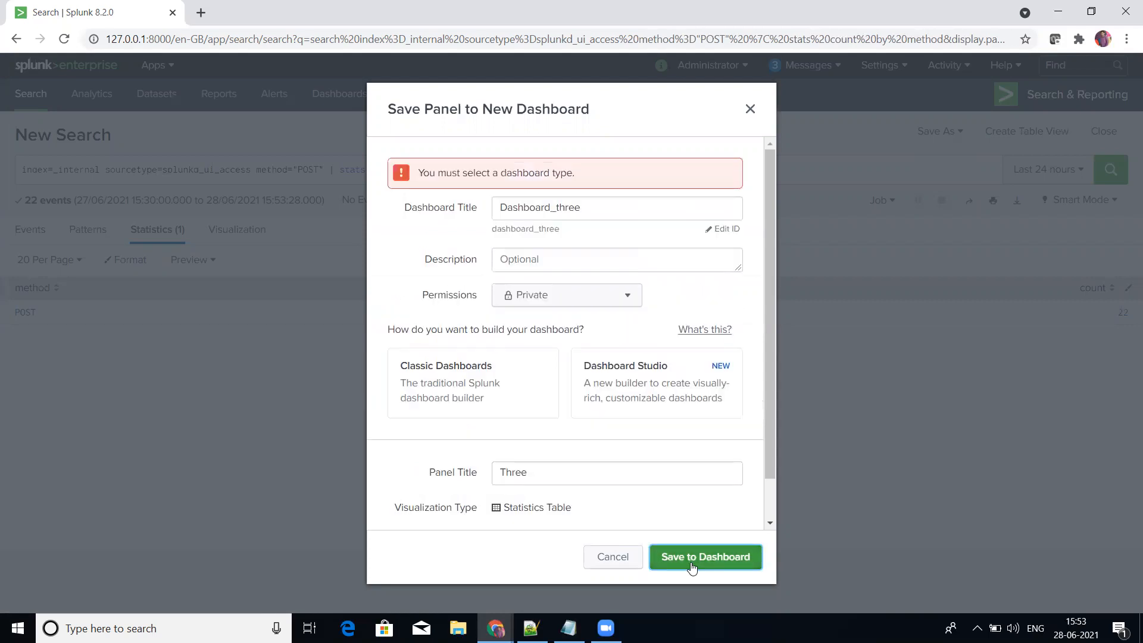
click(474, 381)
click(669, 557)
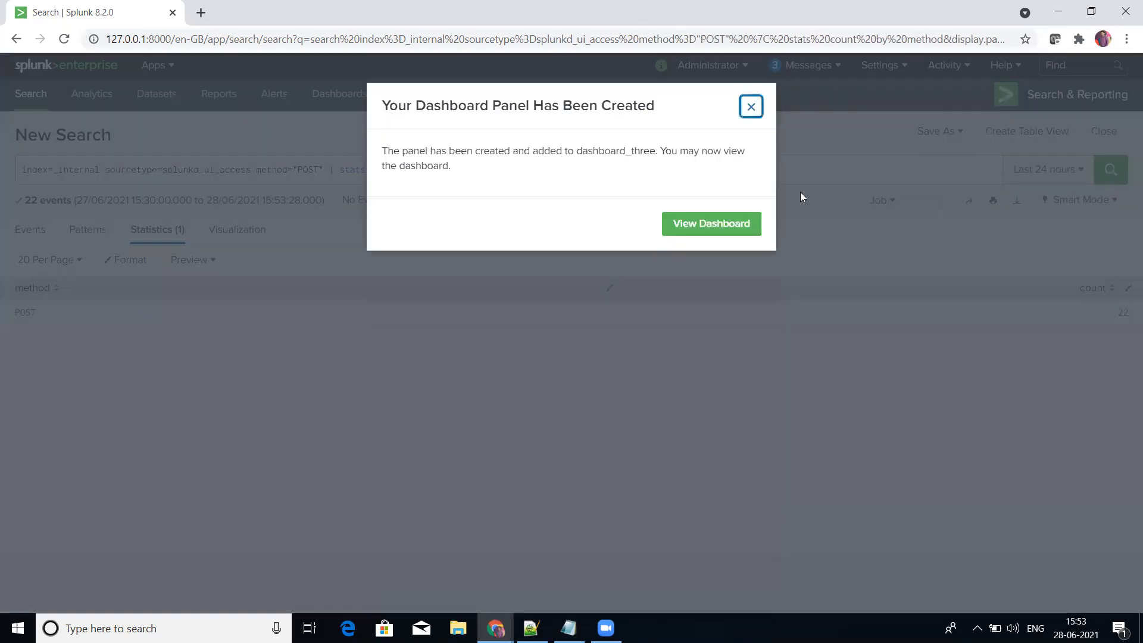
click(759, 111)
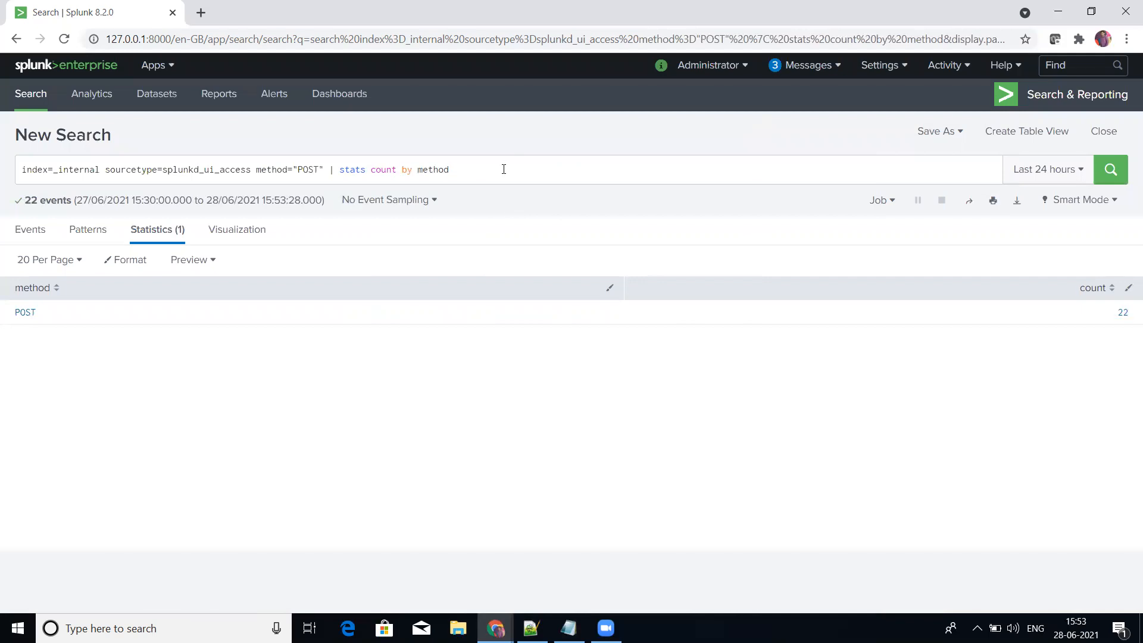
Step: Remove the method="POST" filter from the search query
click(325, 169)
key(BackSpace)
key(BackSpace)
key(BackSpace)
key(BackSpace)
key(BackSpace)
key(BackSpace)
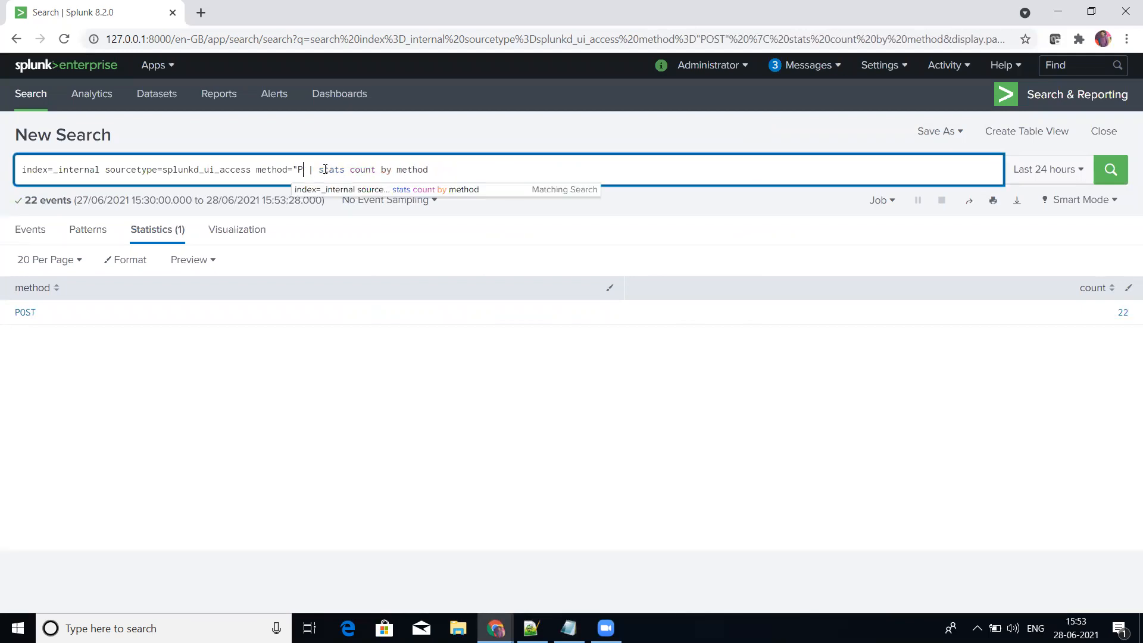
key(BackSpace)
key(BackSpace)
key(BackSpace)
key(BackSpace)
key(BackSpace)
key(BackSpace)
key(BackSpace)
key(BackSpace)
Step: Replace the by method clause after stats count with as "TotalCount" and rerun the search
key(End)
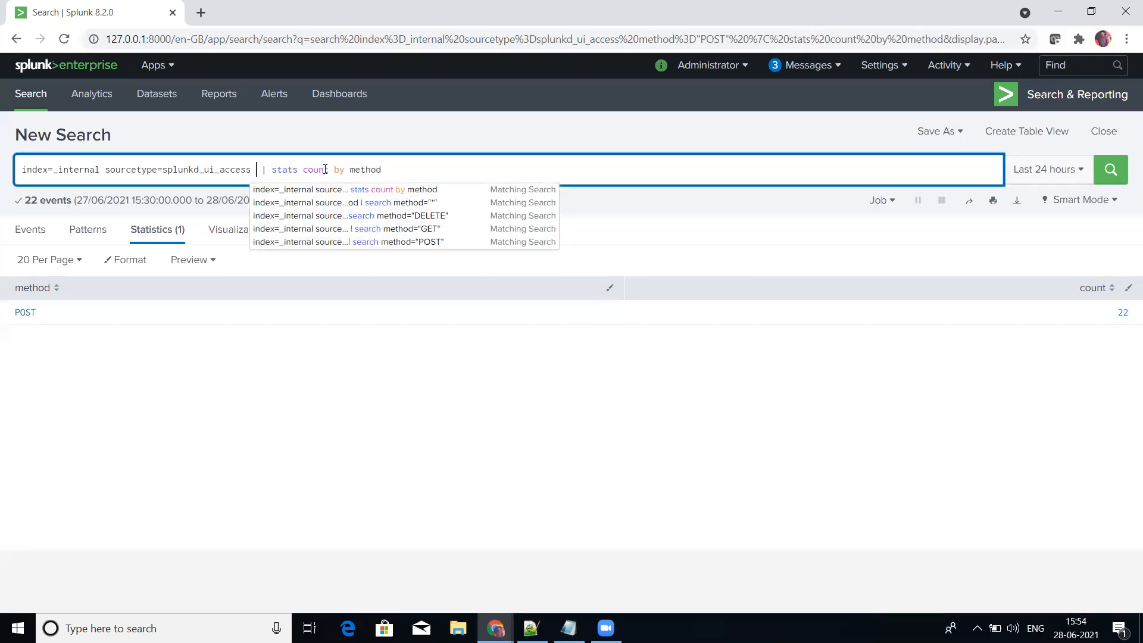
key(BackSpace)
key(BackSpace)
key(BackSpace)
key(BackSpace)
key(BackSpace)
key(BackSpace)
key(BackSpace)
key(BackSpace)
key(BackSpace)
text(as "Tota)
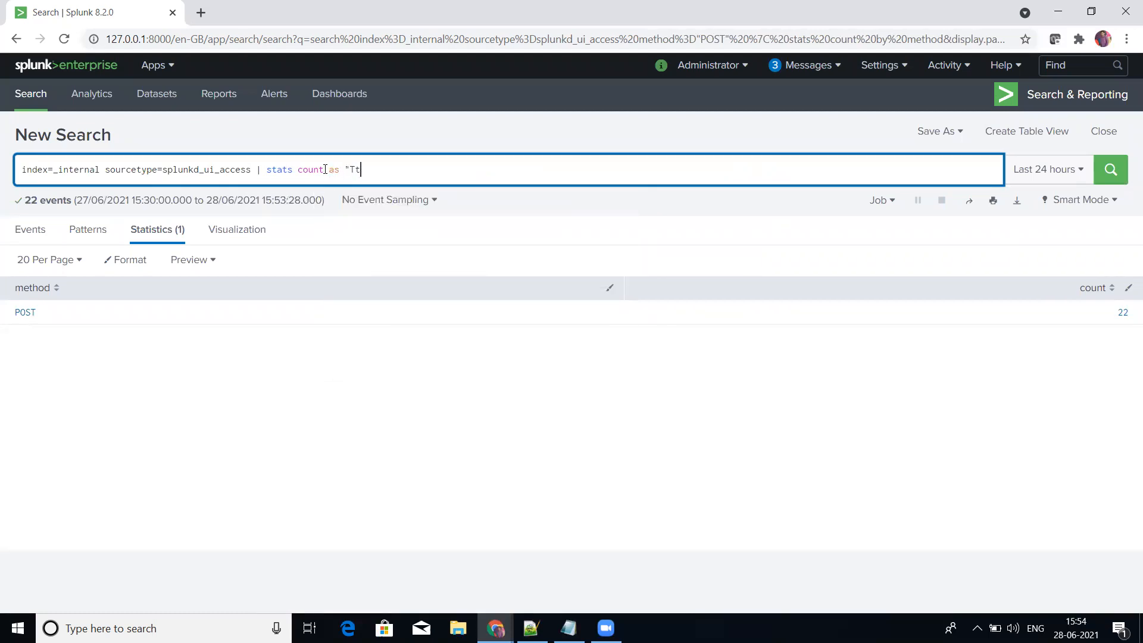
text(lCount")
key(Return)
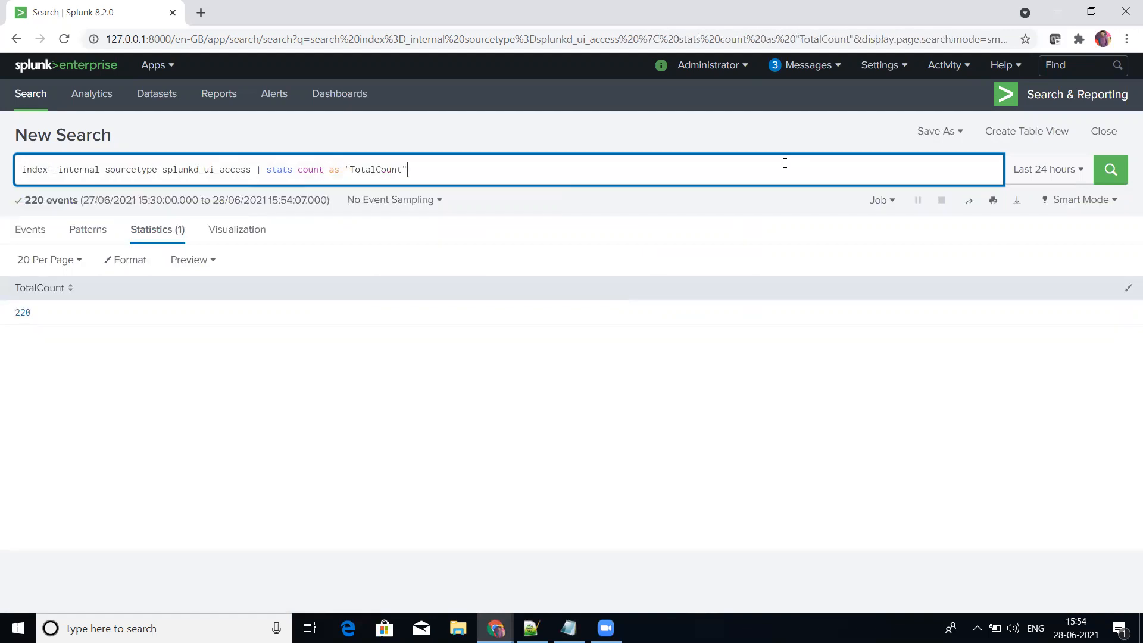
Step: Begin saving the TotalCount search to a new dashboard titled Dashboard_four
click(957, 135)
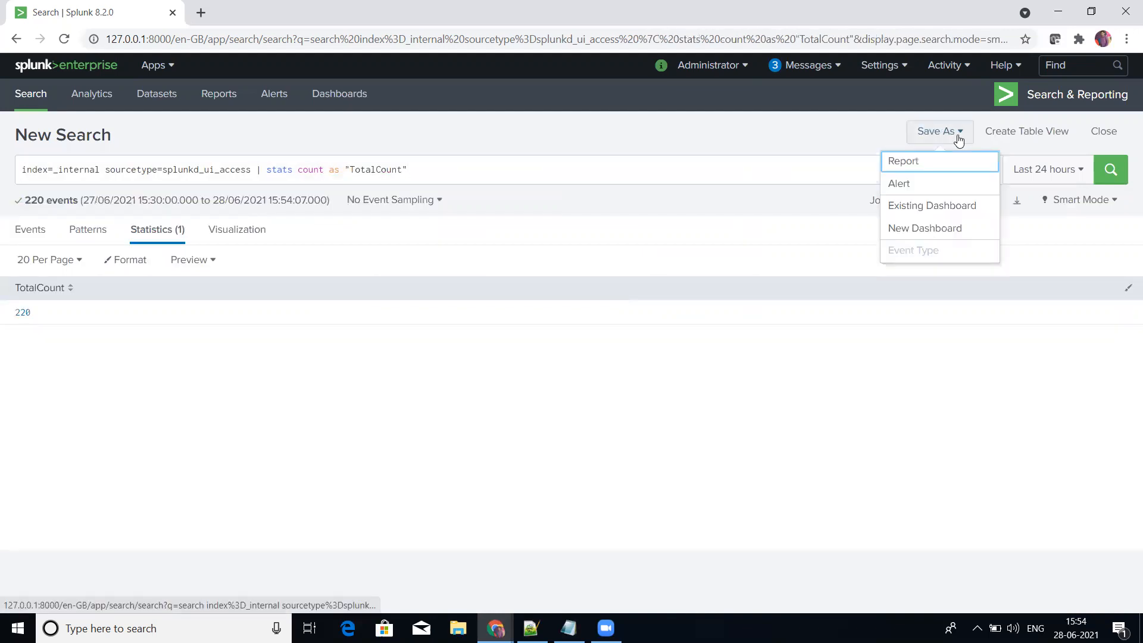
click(924, 228)
key(ctrl+v)
key(BackSpace)
key(BackSpace)
key(BackSpace)
text(four)
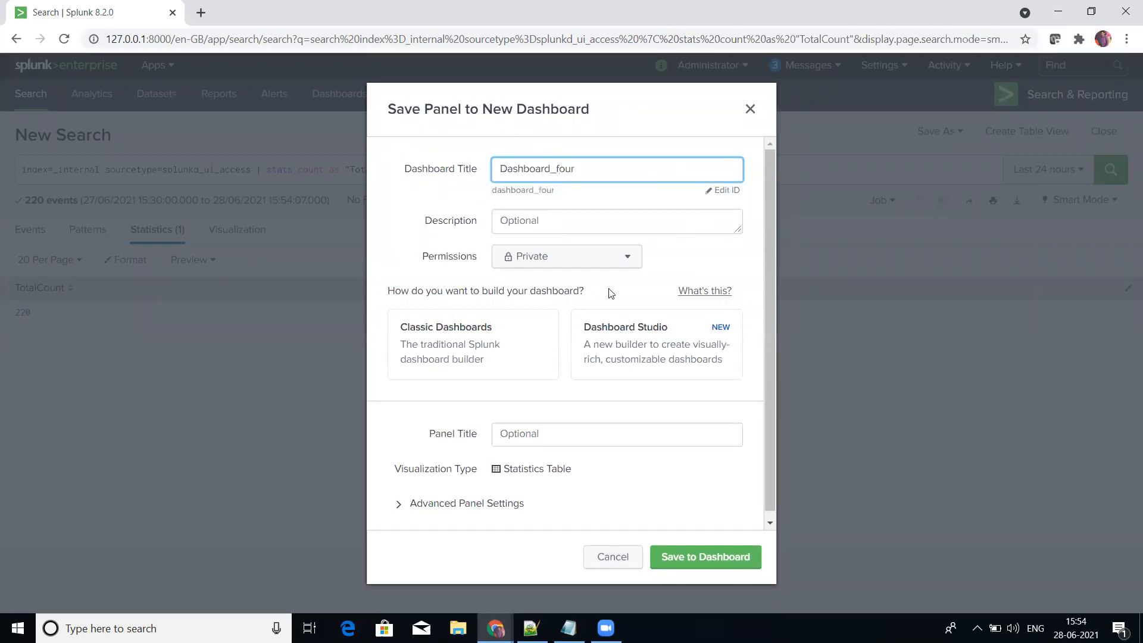
Step: Save the panel, titled Four, to Dashboard_four with the Classic Dashboards builder and close the confirmation
click(500, 363)
click(540, 438)
text(Four)
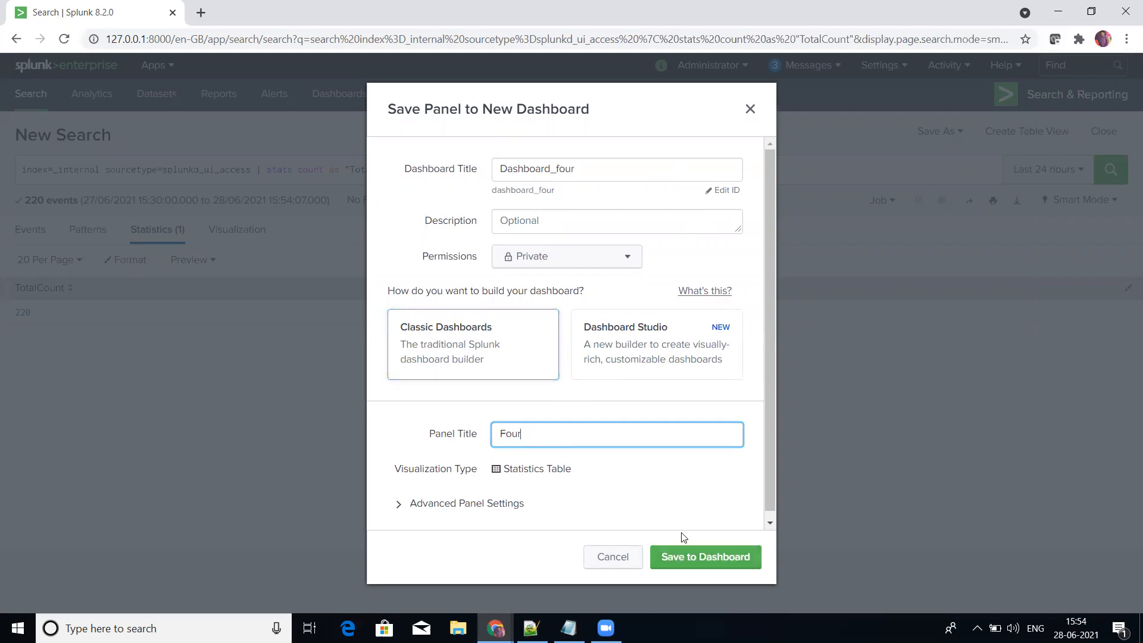
key(BackSpace)
key(BackSpace)
key(BackSpace)
key(BackSpace)
text(four)
click(689, 556)
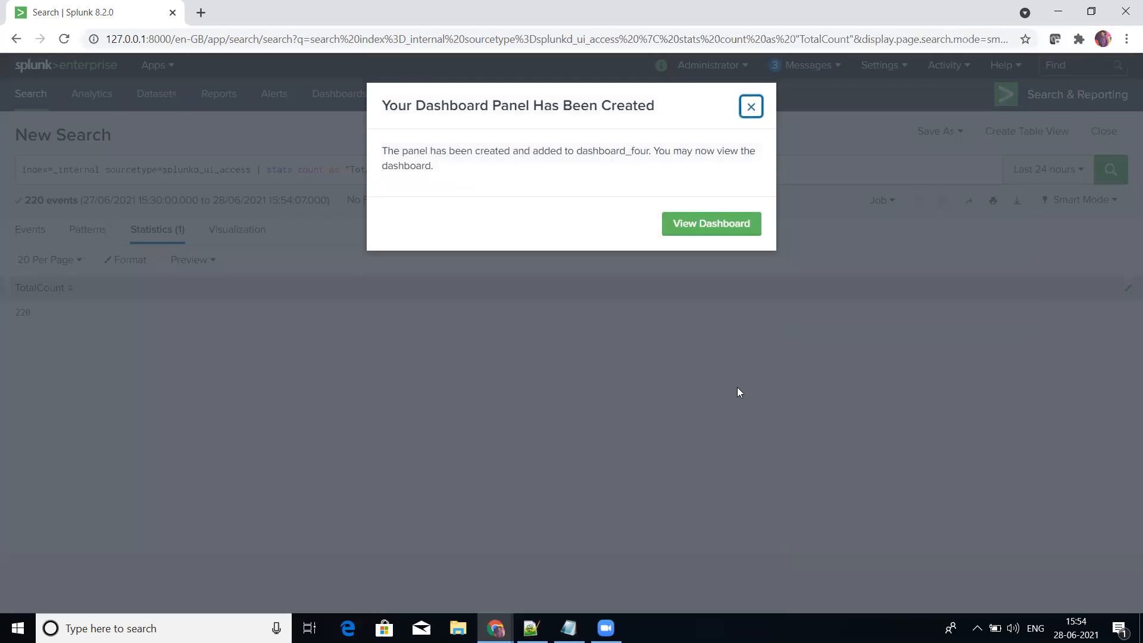
click(750, 107)
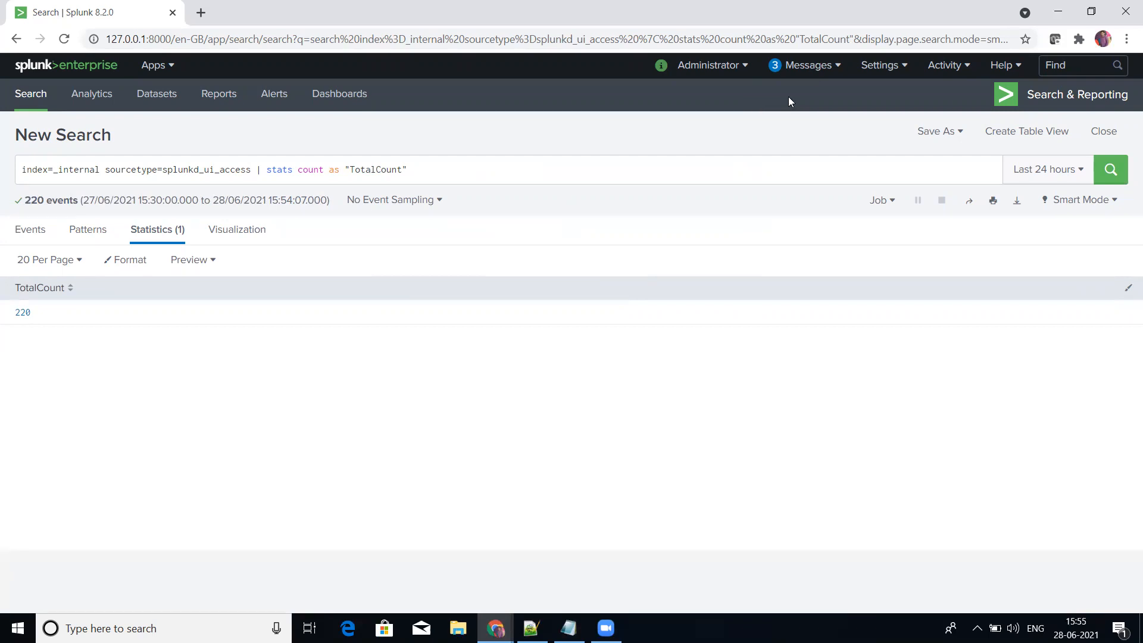
Step: Duplicate the browser tab and open the Views list from the user interface settings in the copy
click(815, 66)
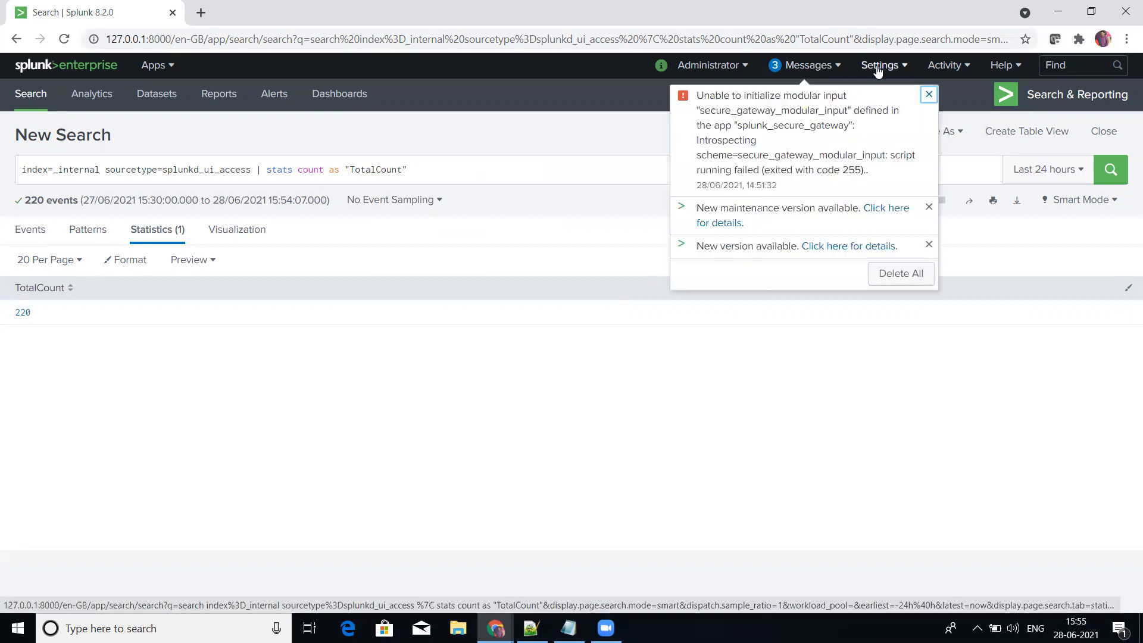
right_click(149, 13)
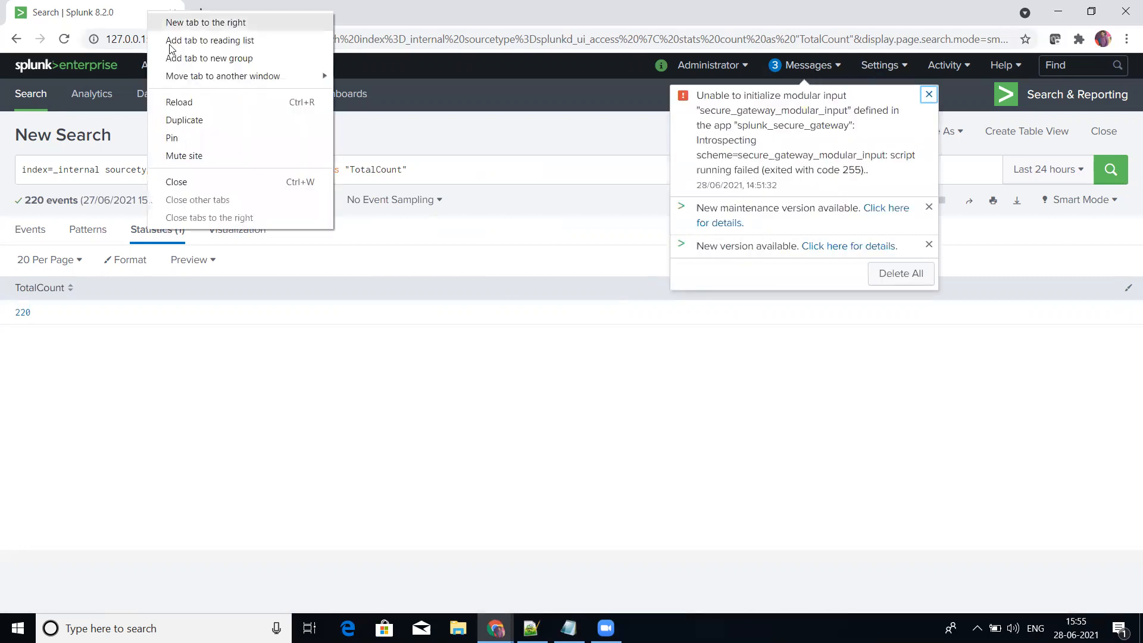
click(182, 120)
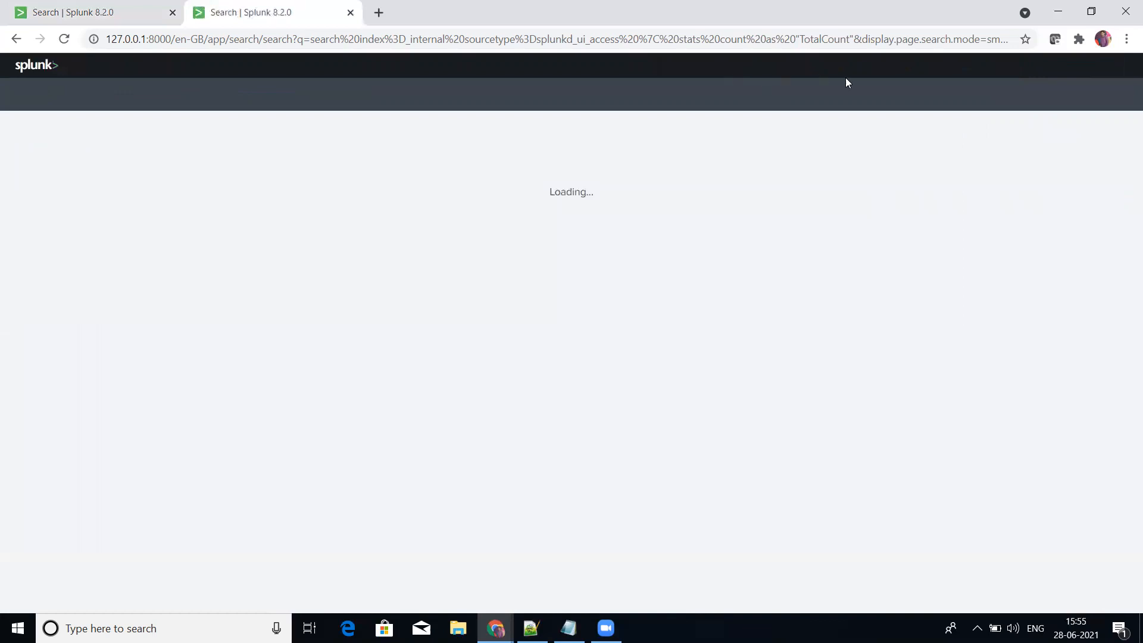
click(880, 66)
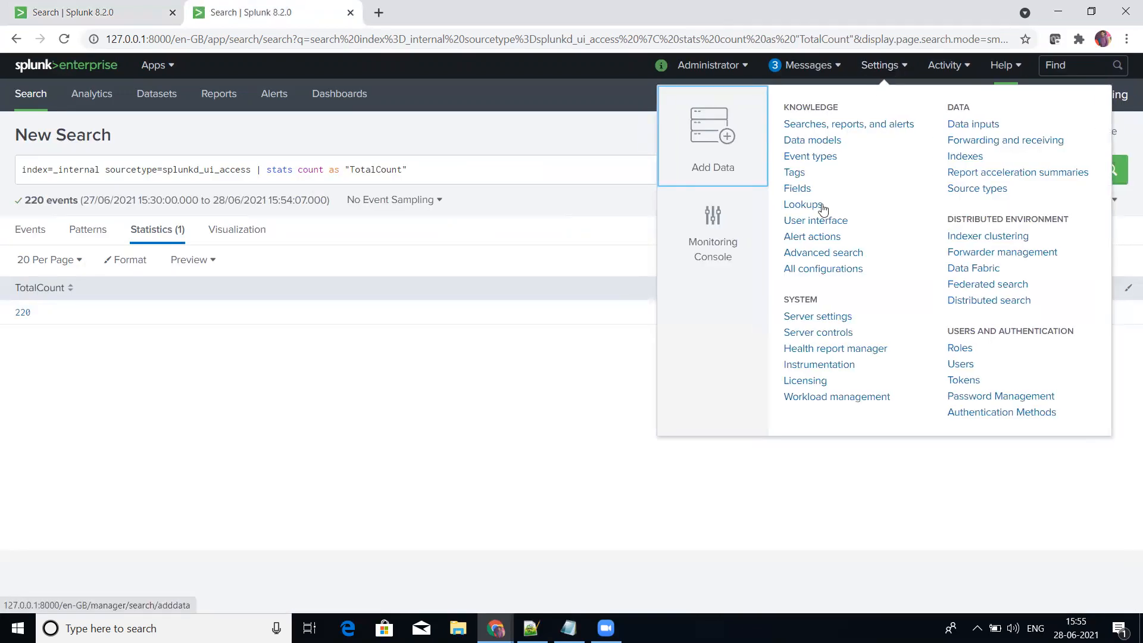
click(814, 228)
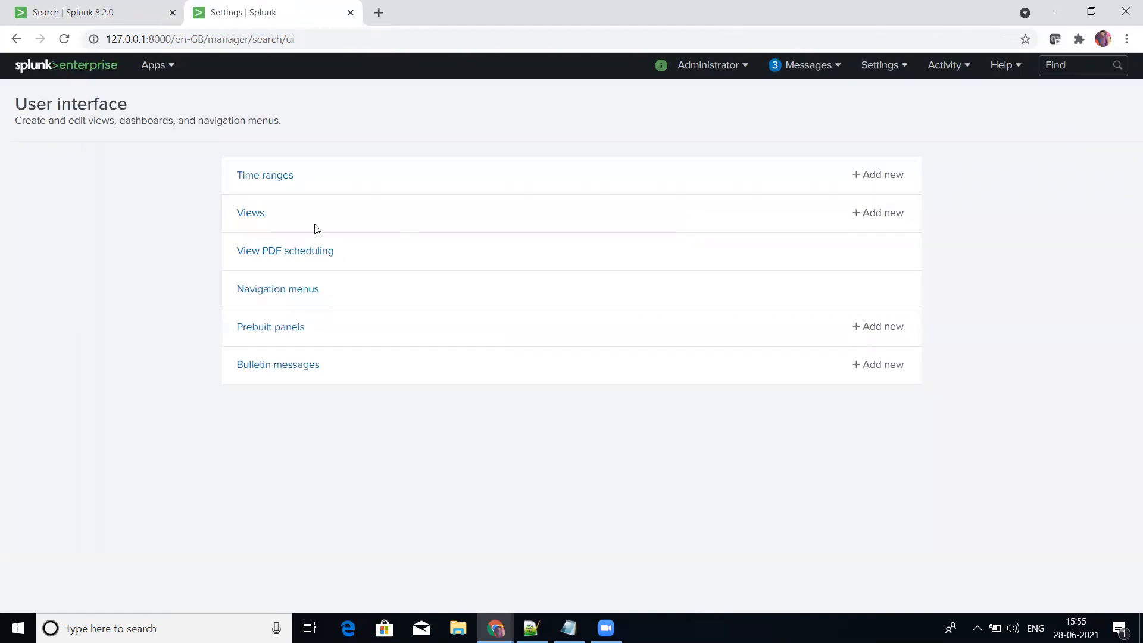
click(256, 215)
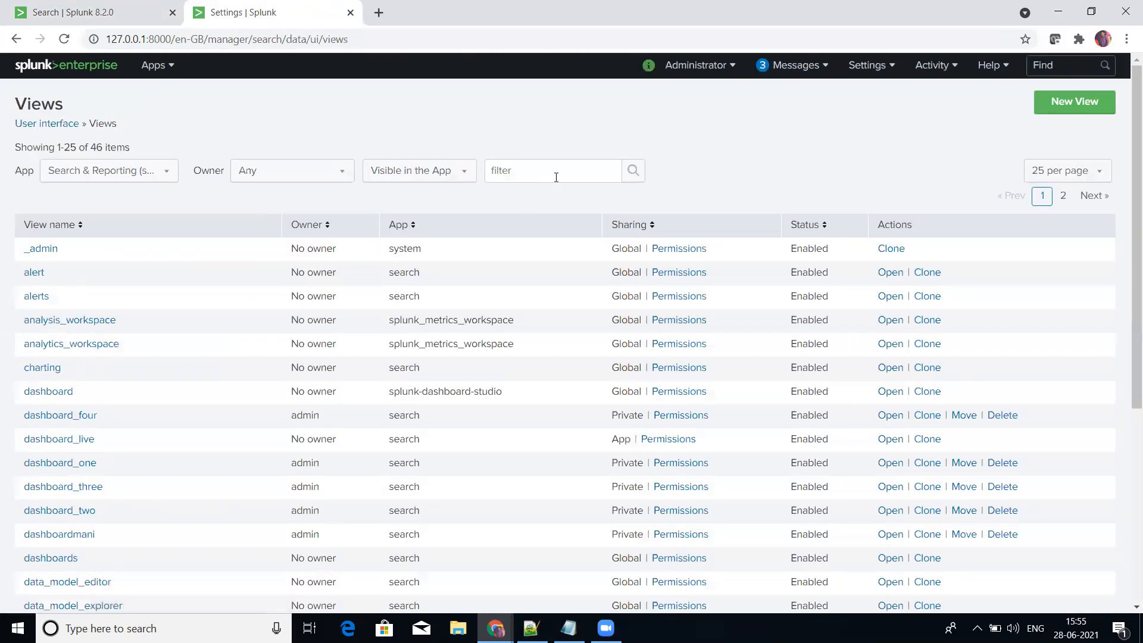
Step: Filter the views by Dashboard_two and check which app the dashboard belongs to
click(556, 177)
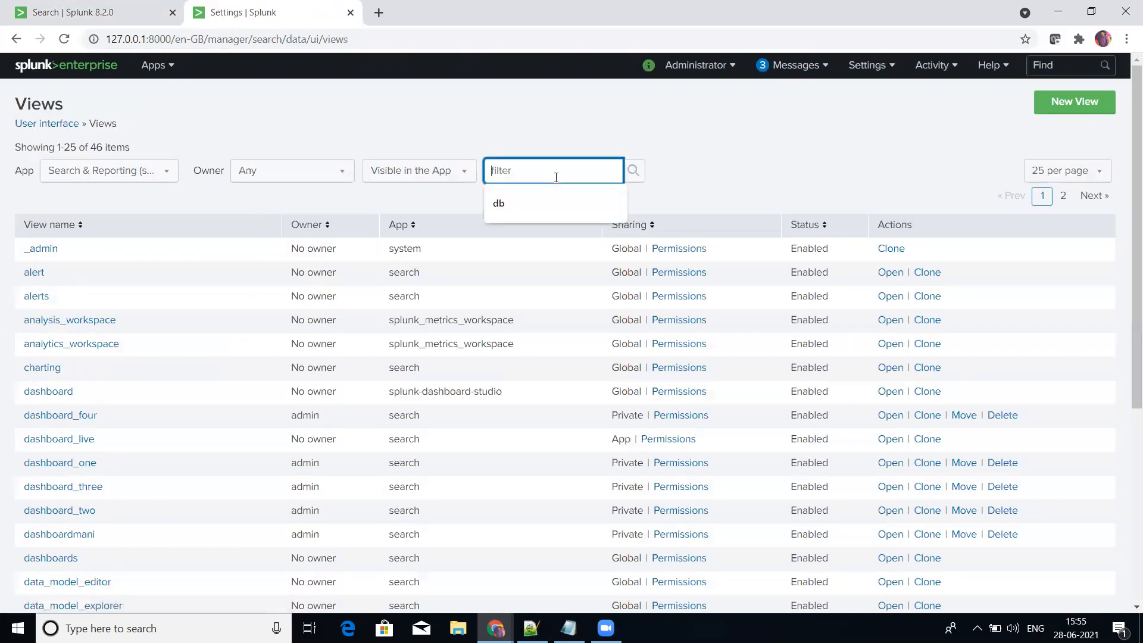
key(Down)
key(Return)
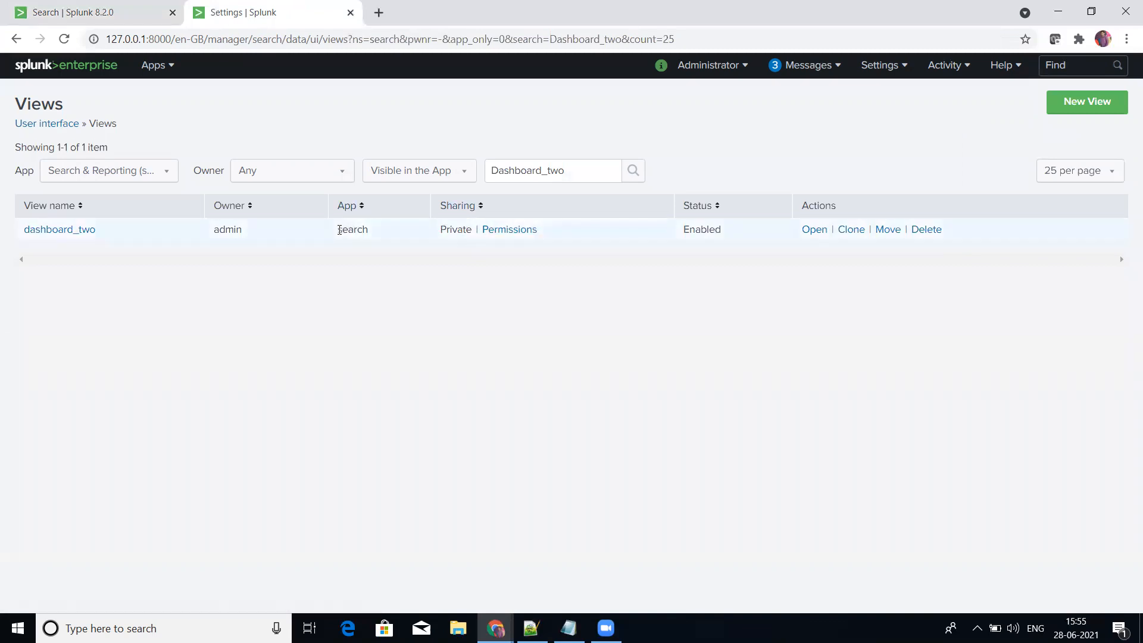
drag(340, 231, 374, 232)
click(429, 320)
Step: Open the form for creating a new app from the app management page
click(158, 67)
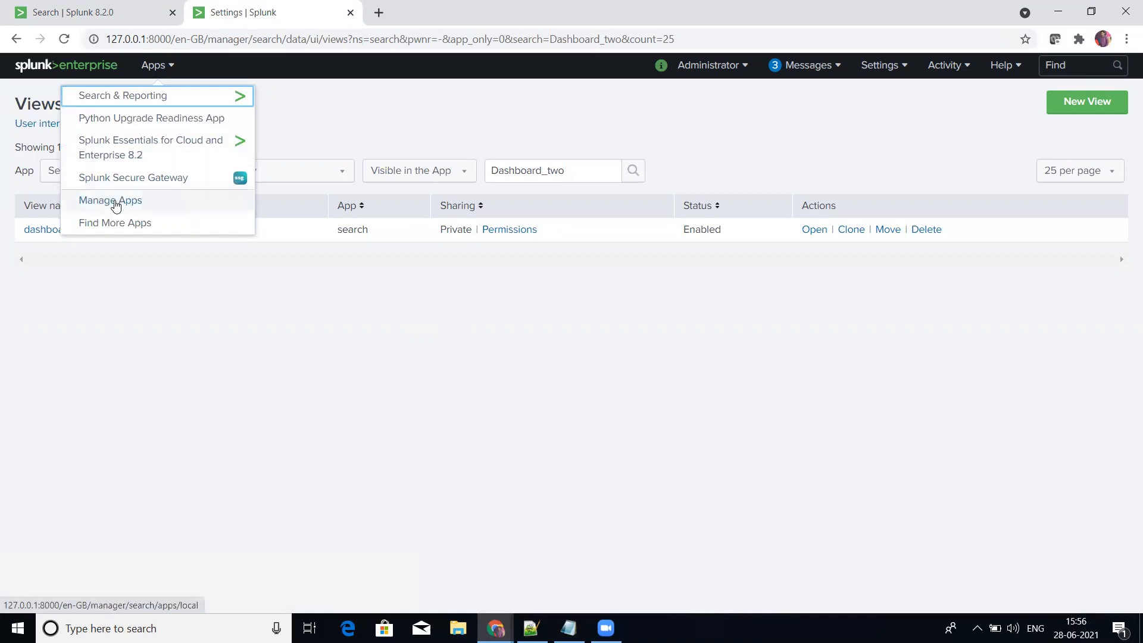
click(116, 205)
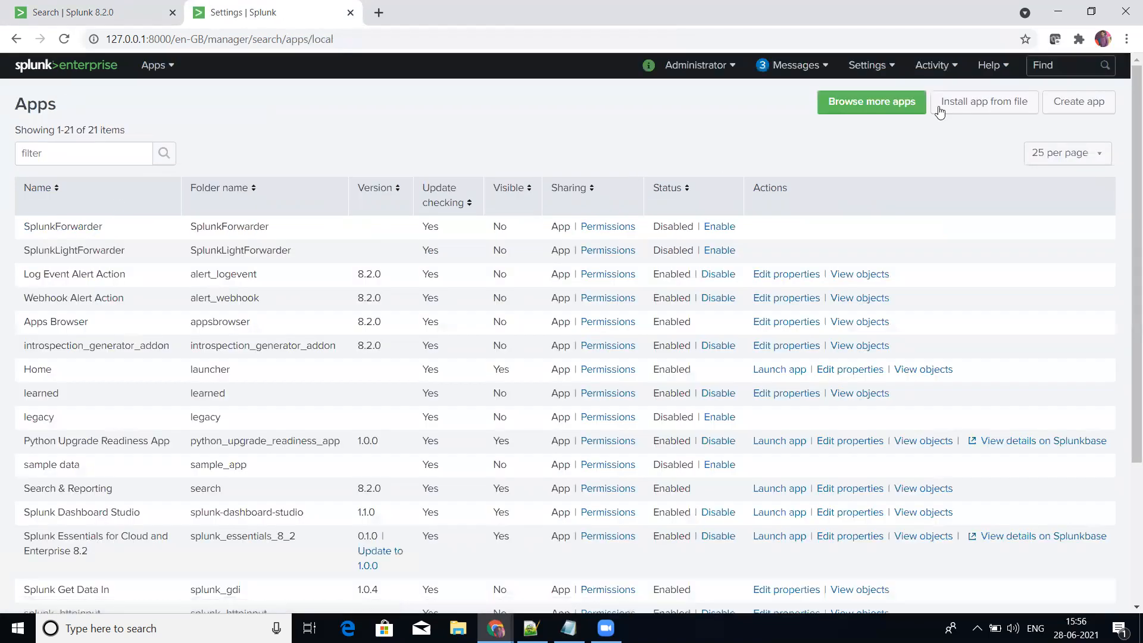
click(1065, 103)
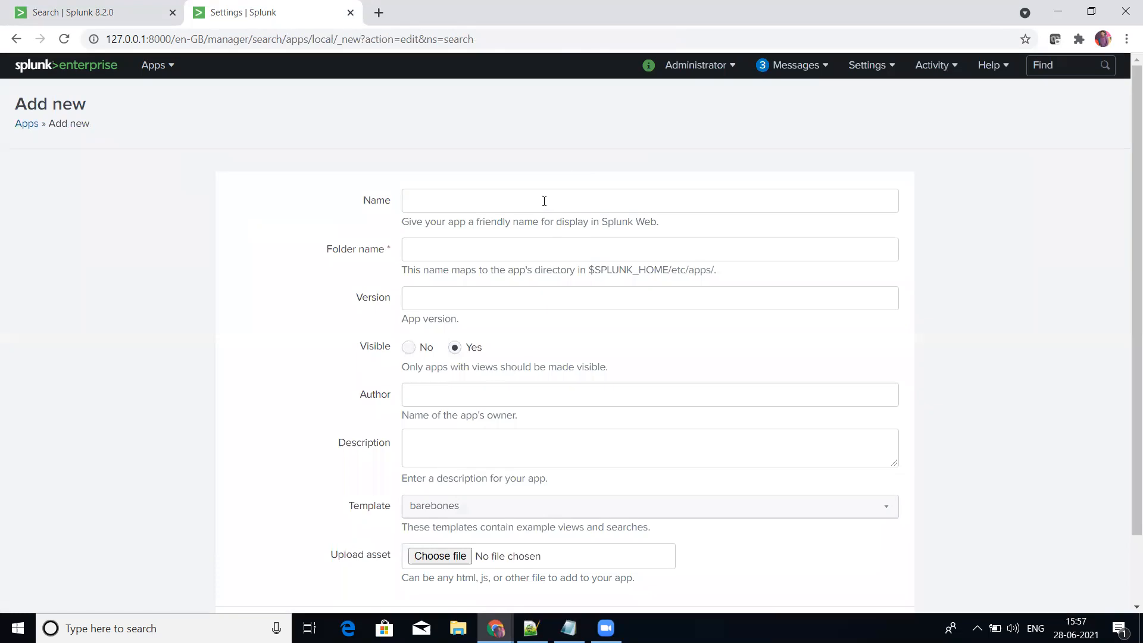
Step: Name the new app APACHE and set its folder name to Apache
click(549, 198)
text(APACE)
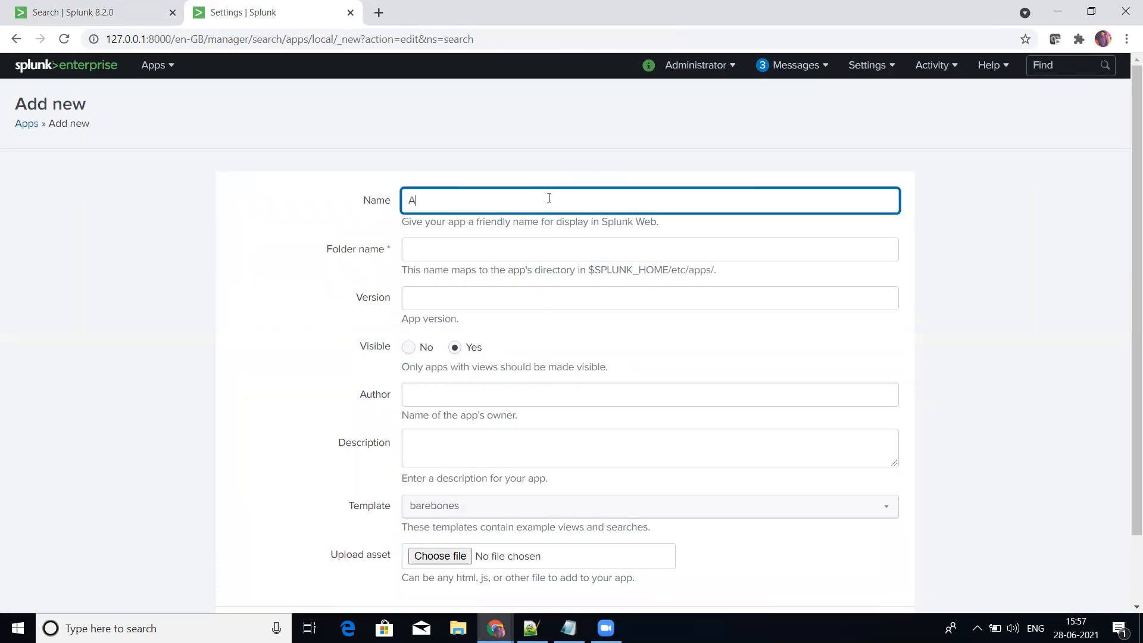
key(BackSpace)
text(HE)
click(519, 250)
text(Apacke)
key(BackSpace)
key(BackSpace)
text(he)
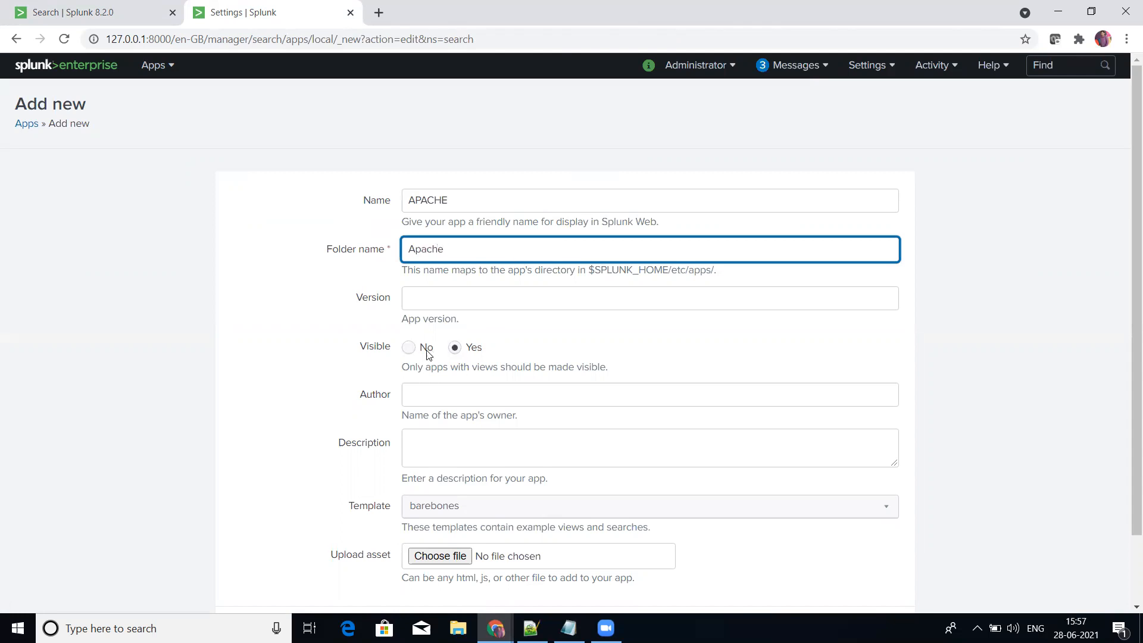
Step: Choose the barebones template for the new app
scroll(635, 388, down, 2)
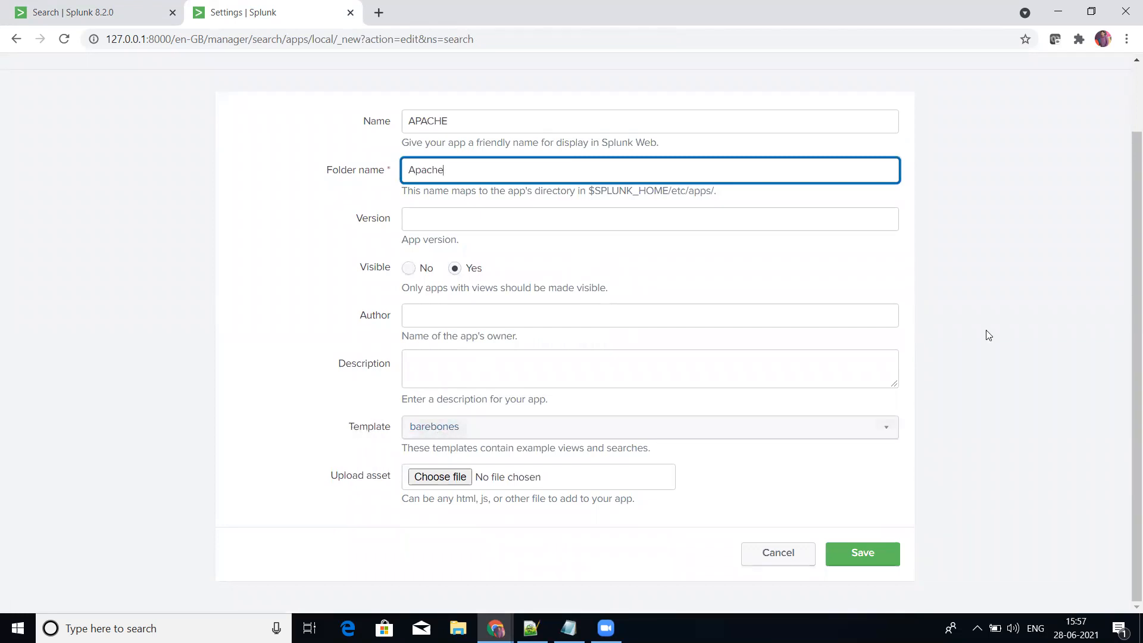
click(841, 427)
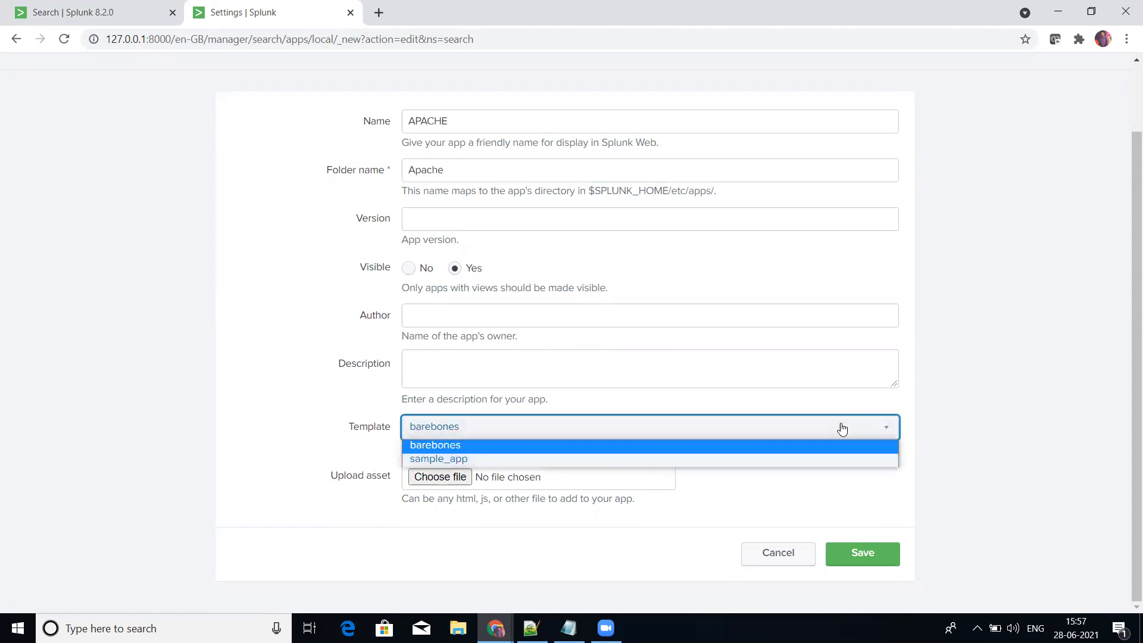
click(770, 446)
click(1044, 332)
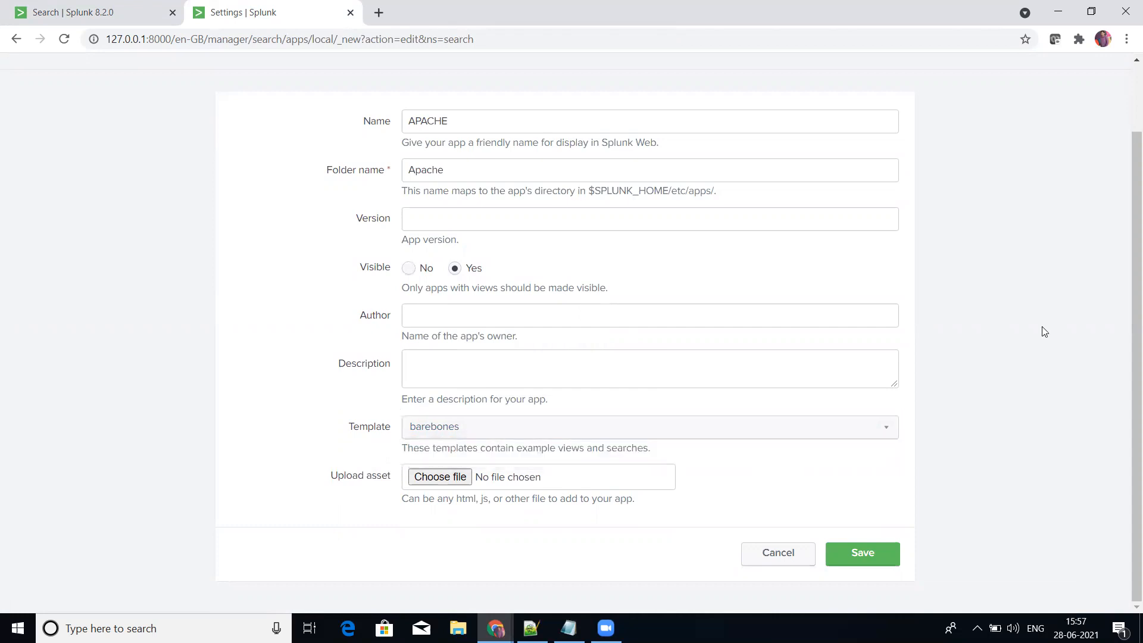
Step: Save the new APACHE app and go to the home page to check that it is listed
click(863, 554)
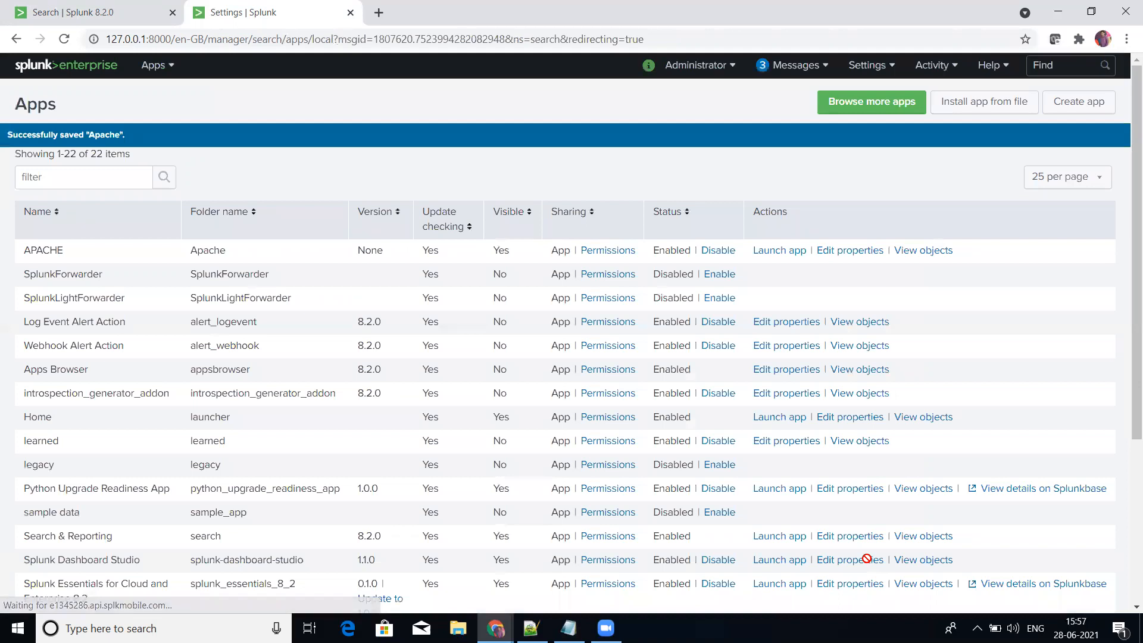
drag(23, 251, 64, 251)
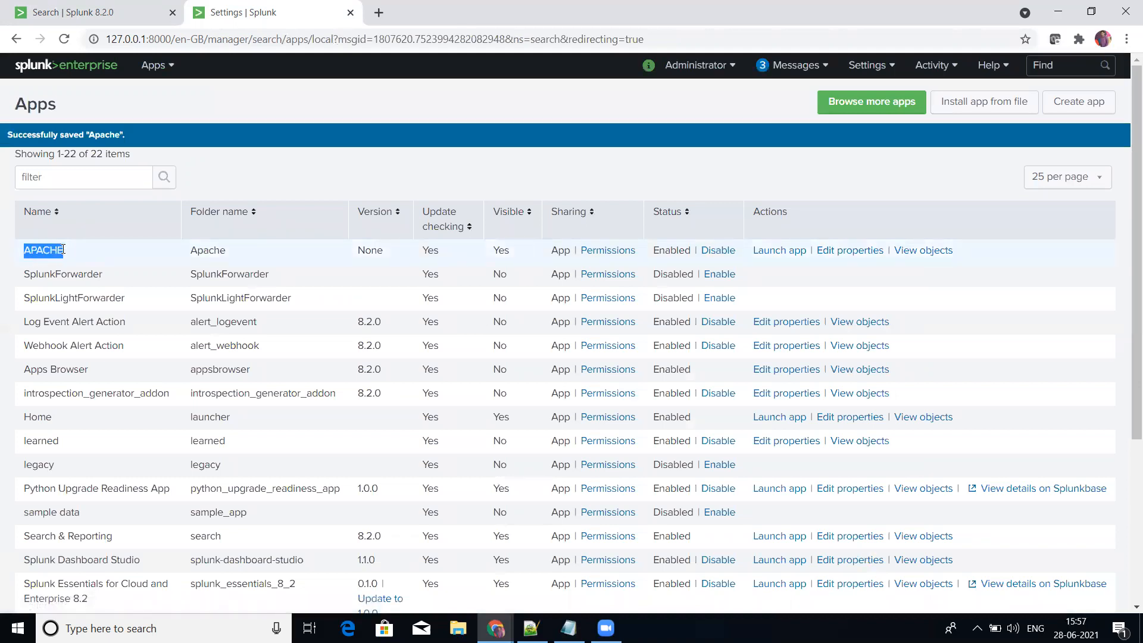
click(155, 66)
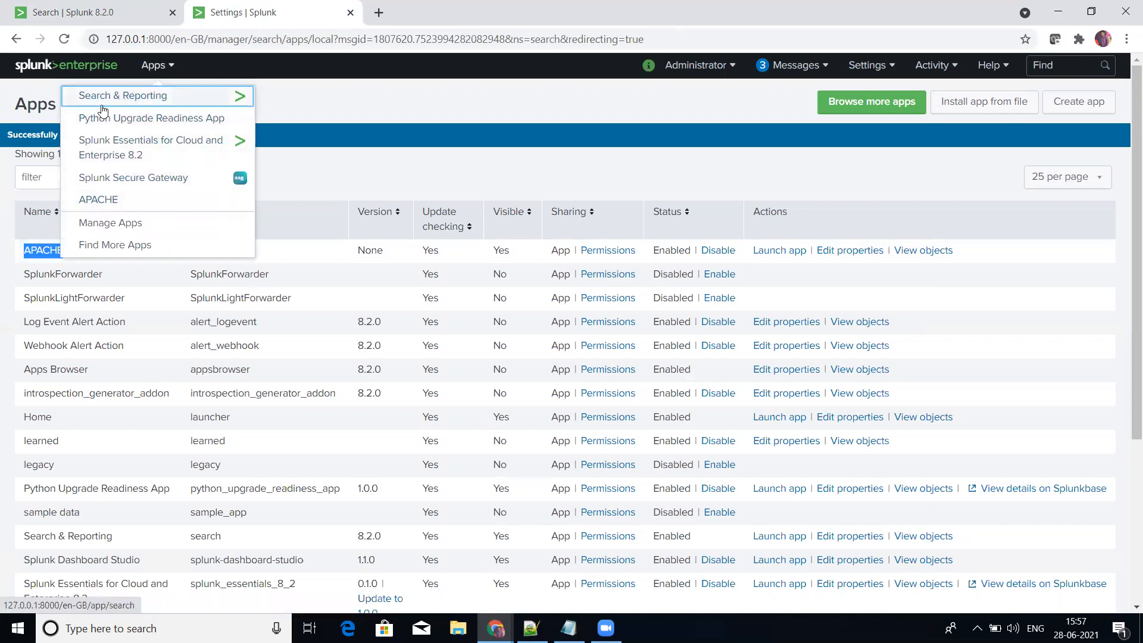
click(70, 66)
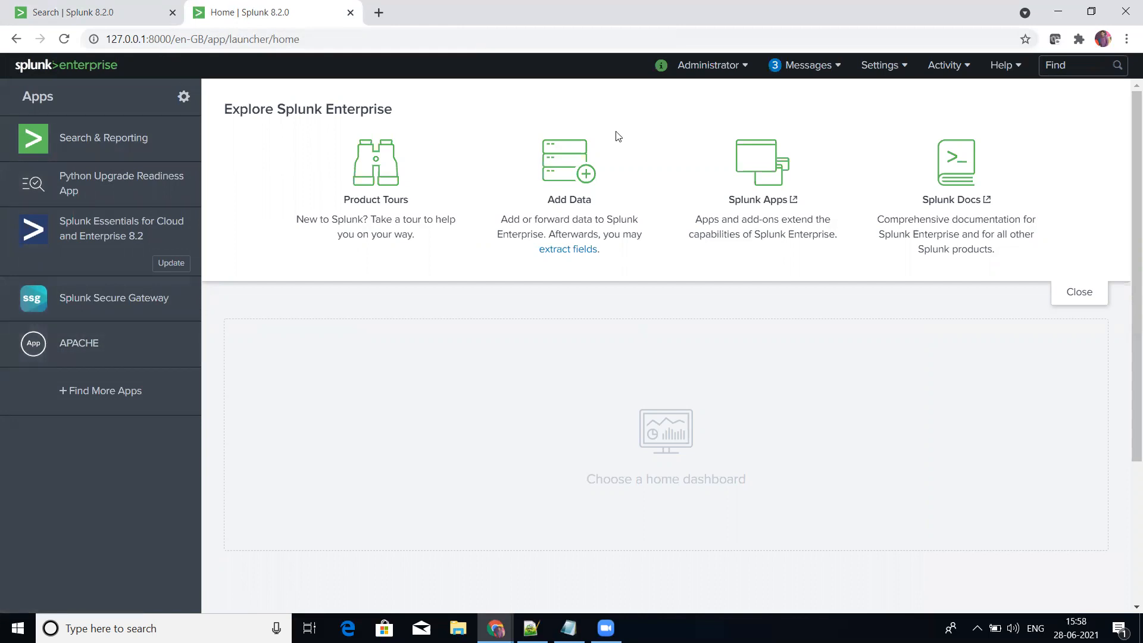
Step: Open the user interface views list and filter it by Dashboard_
click(879, 65)
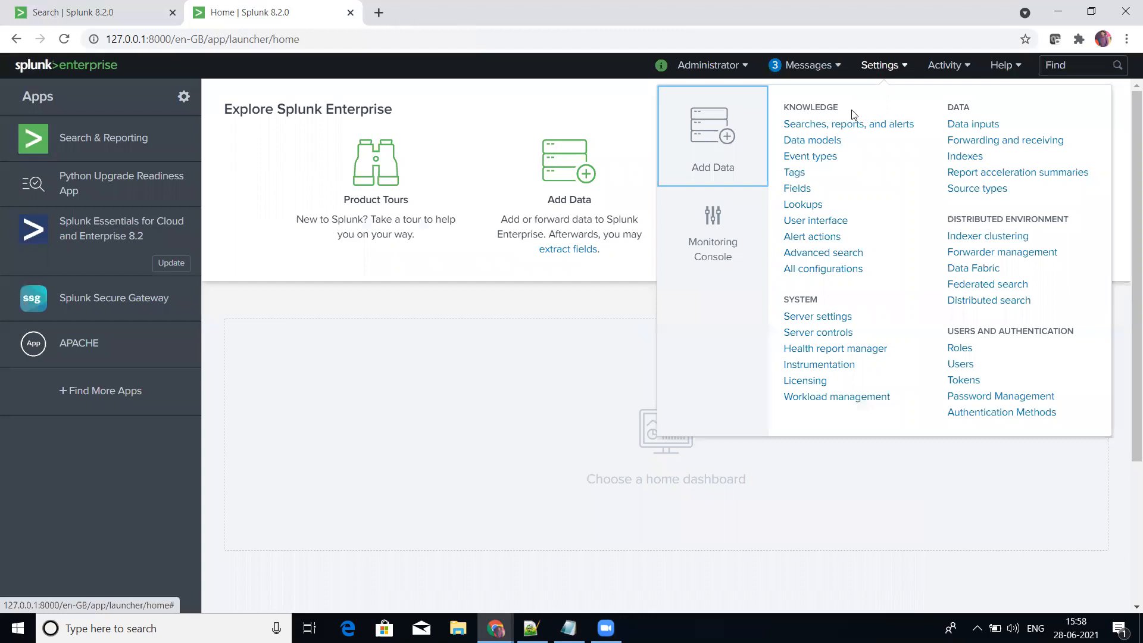
click(814, 222)
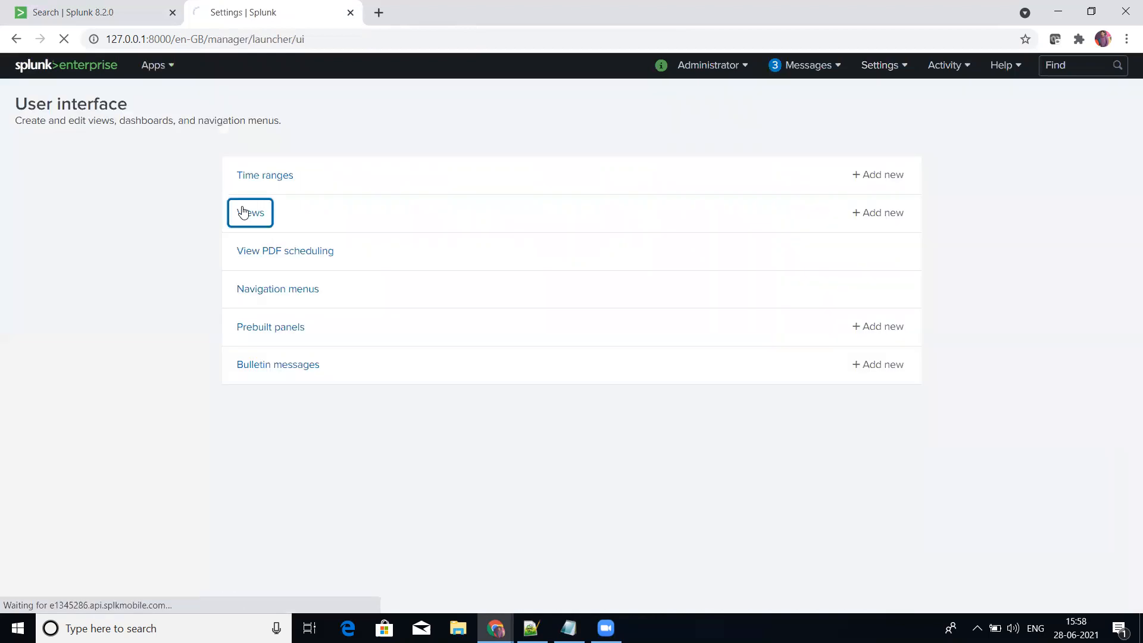
click(244, 212)
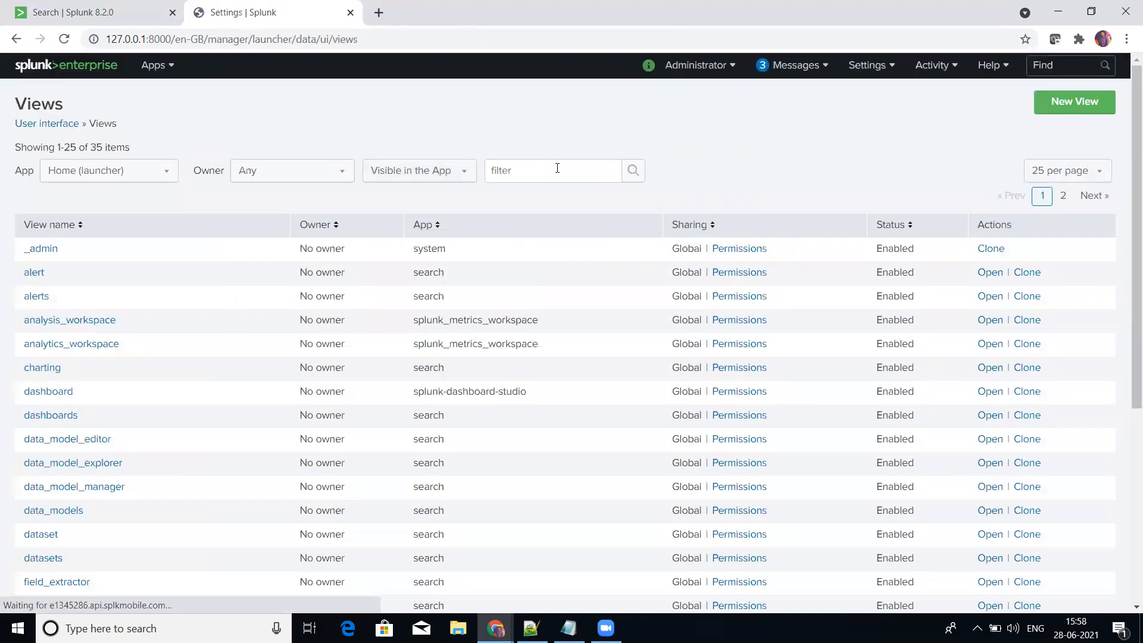
click(557, 169)
text(Dashboard_two)
key(BackSpace)
key(BackSpace)
key(BackSpace)
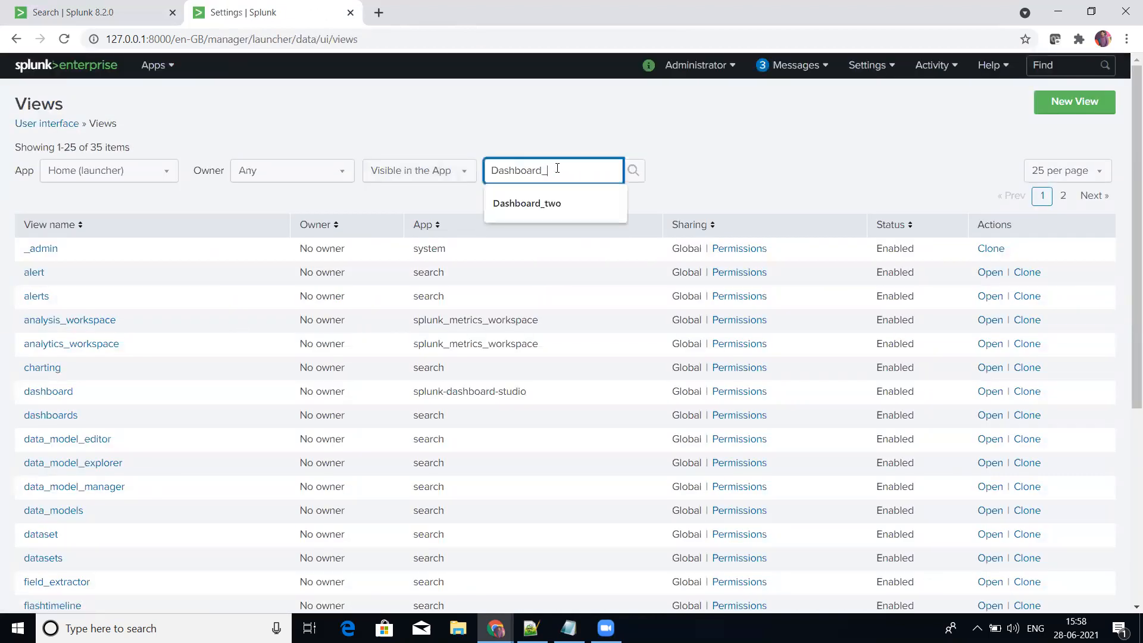
key(Return)
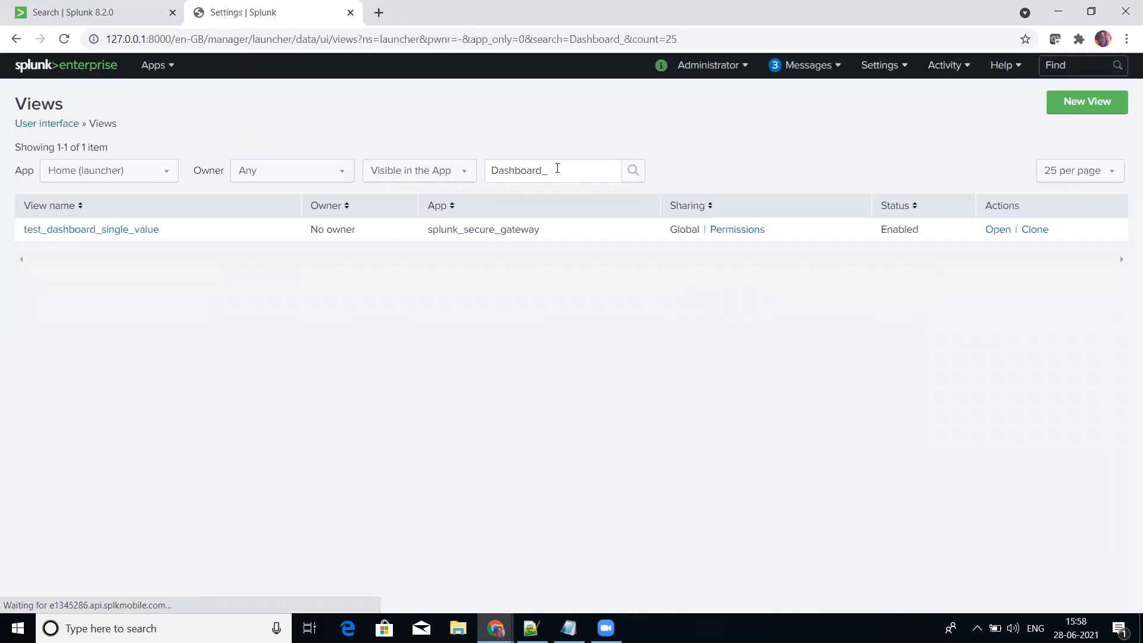
Step: Narrow the views filter to Dashboard_one and extend the listing to all apps
click(557, 168)
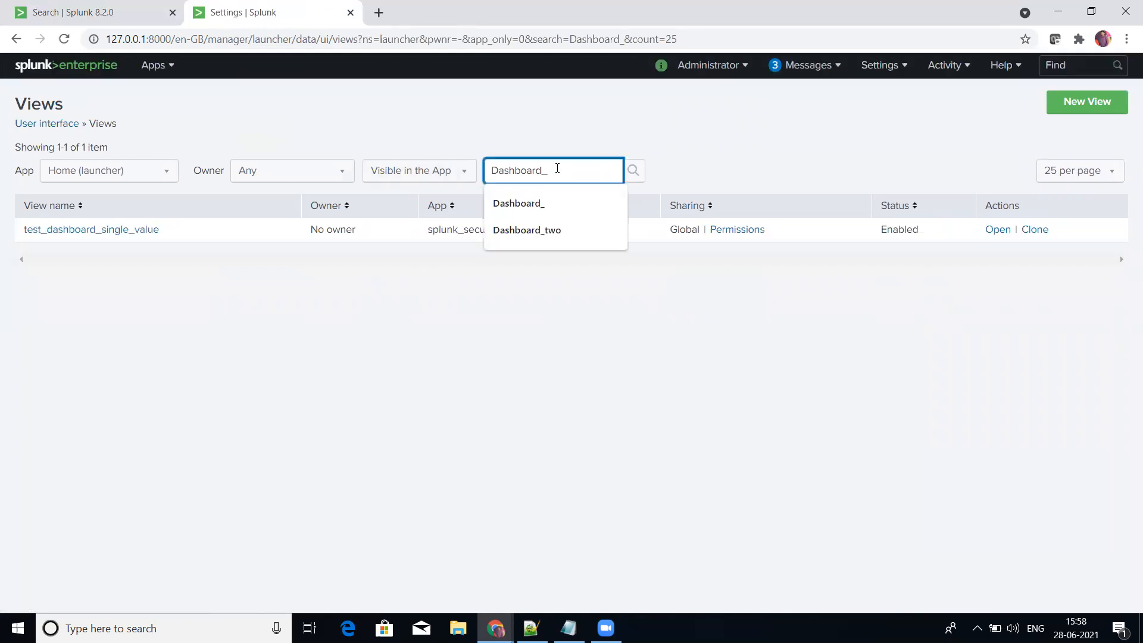
text(one)
key(Return)
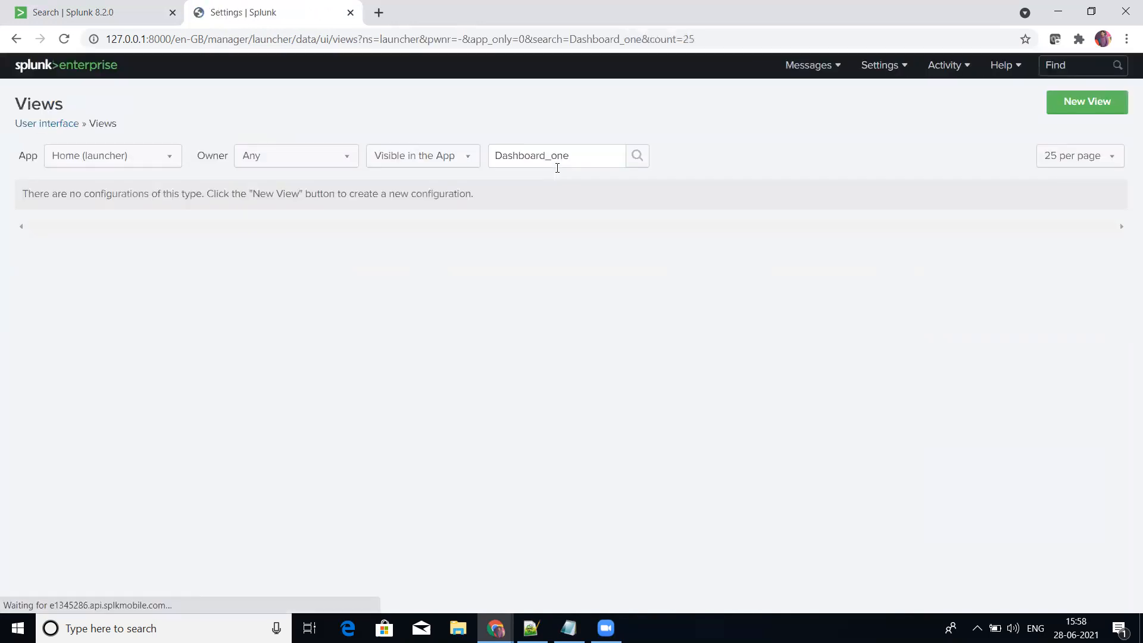
click(73, 161)
click(69, 175)
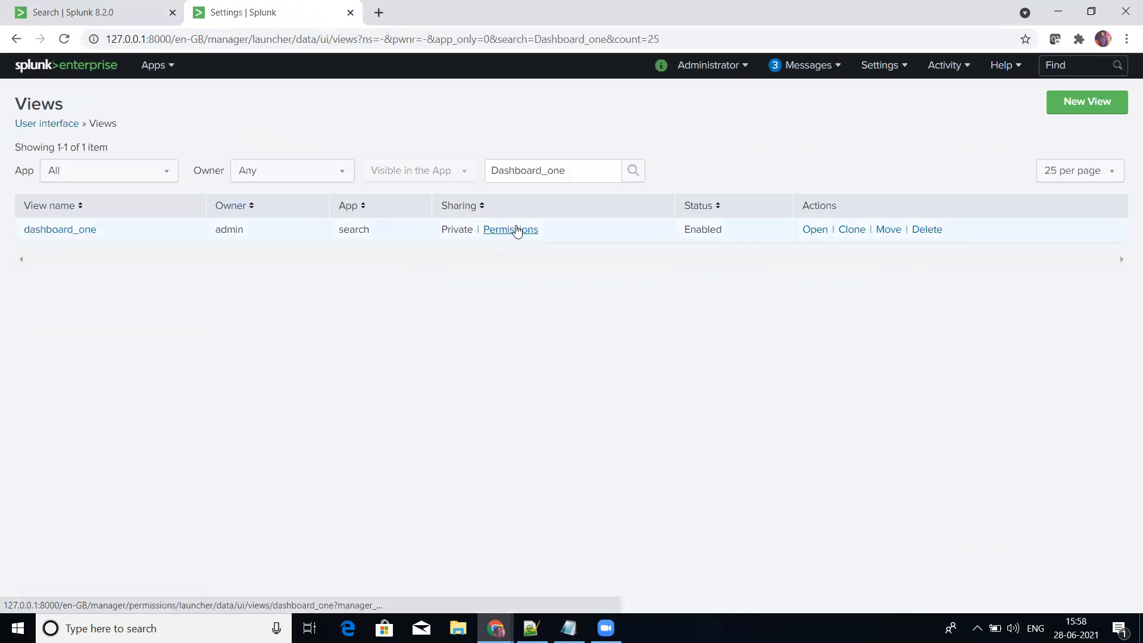
Step: Move dashboard_one to the APACHE (Apache) app and check its app assignment
click(887, 230)
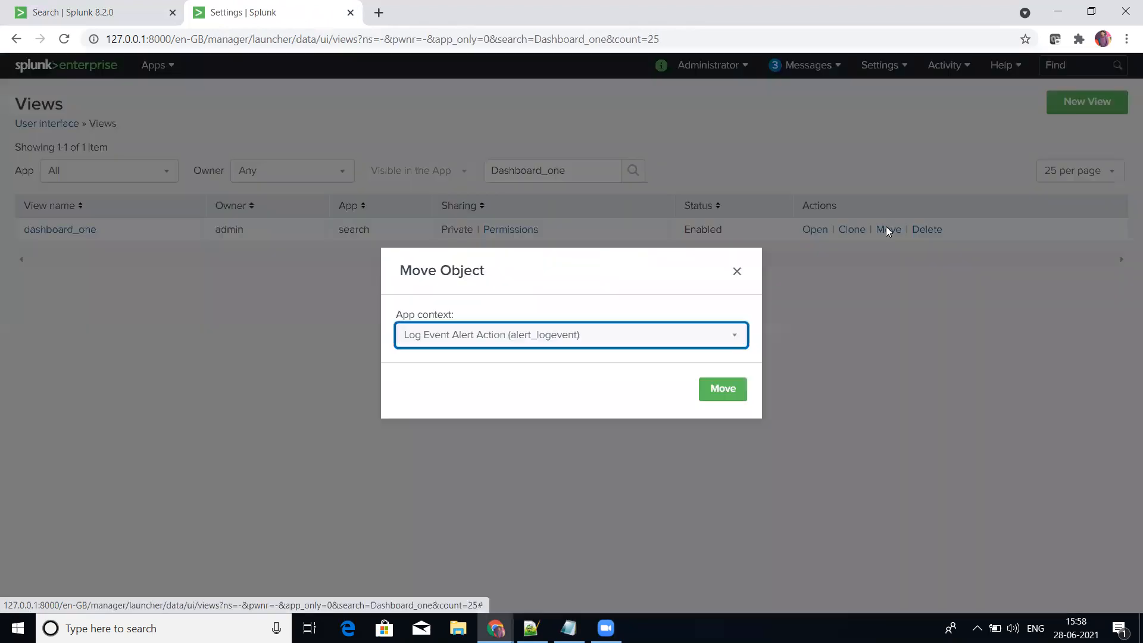
click(630, 335)
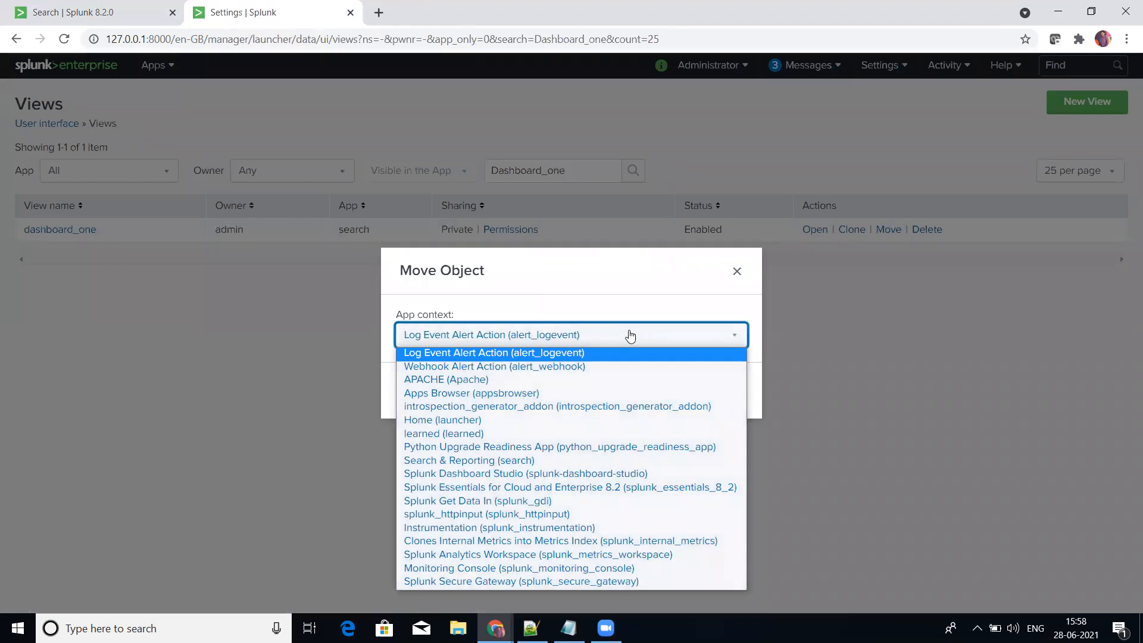
click(440, 380)
click(717, 390)
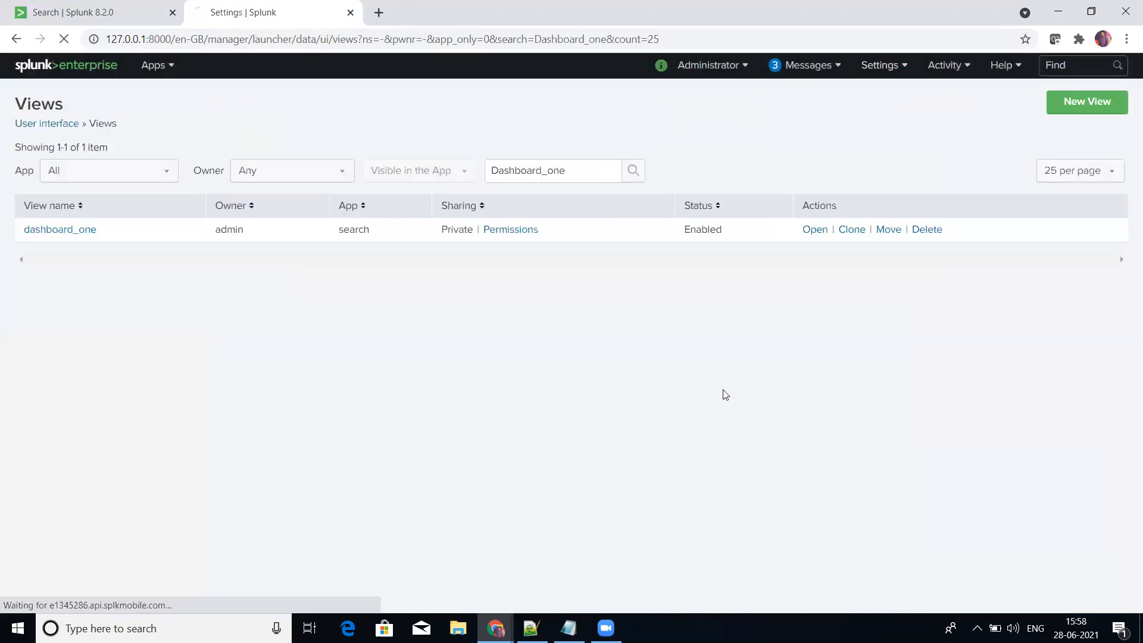
double_click(355, 255)
Step: Filter the views by Dashboard_two across all apps
click(603, 197)
key(BackSpace)
key(BackSpace)
key(BackSpace)
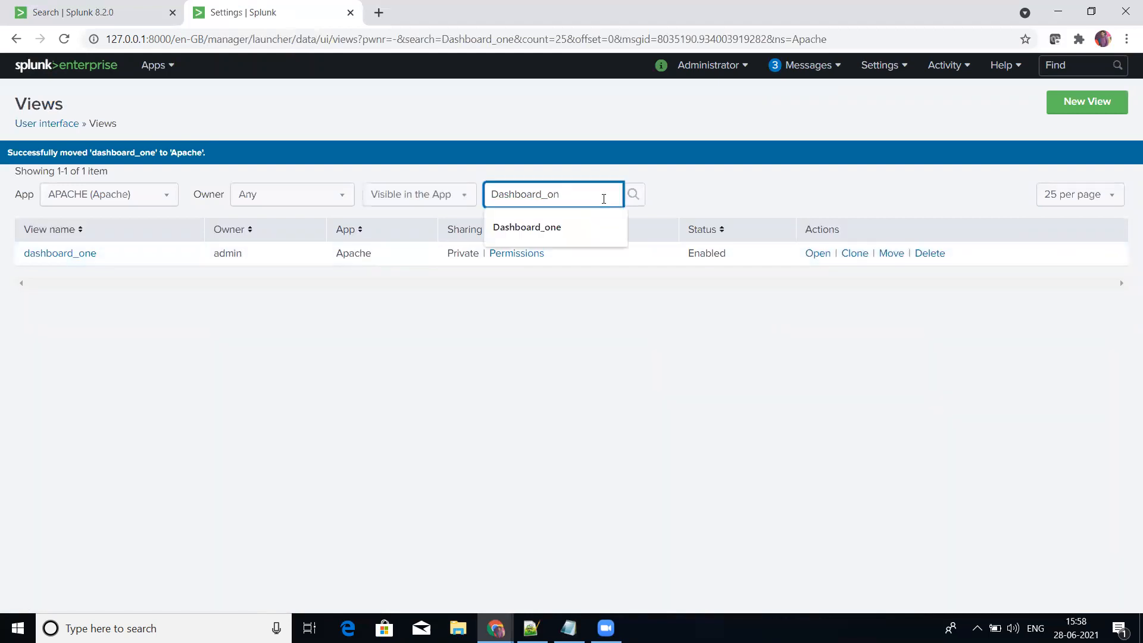
text(two)
key(Return)
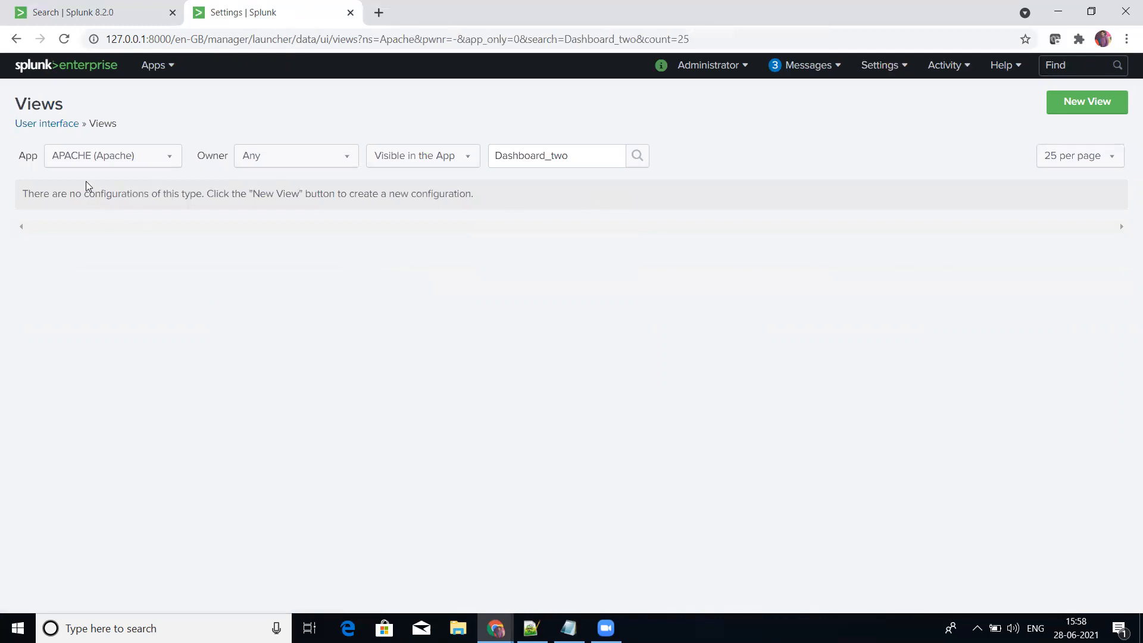
click(86, 156)
click(88, 174)
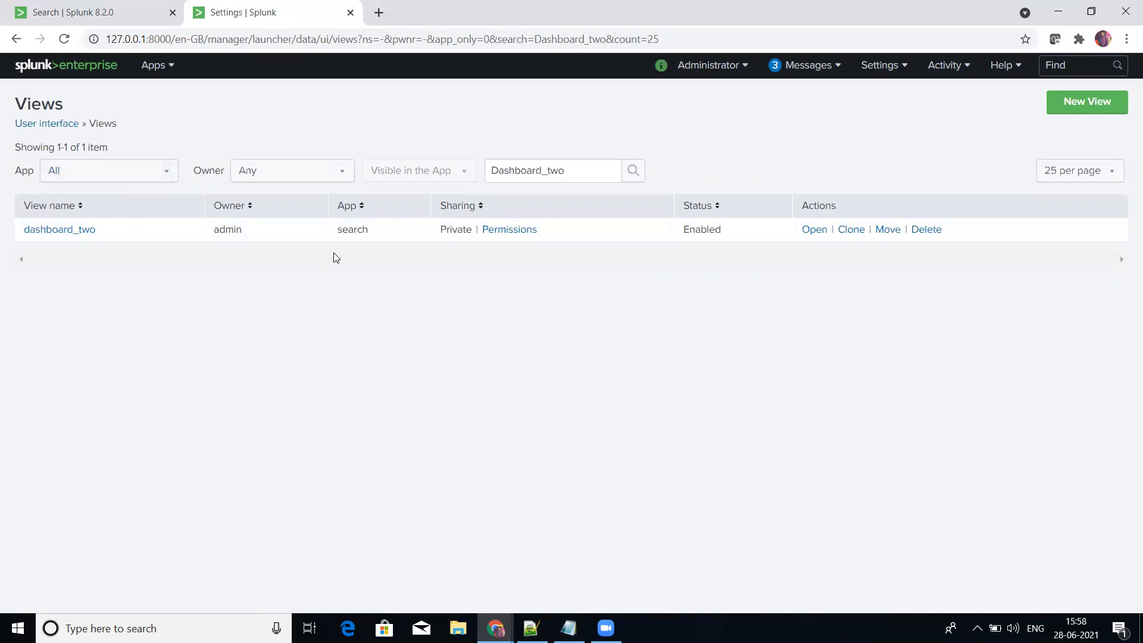
Step: Move dashboard_two to the APACHE (Apache) app and check its app assignment
double_click(352, 229)
click(443, 342)
click(886, 231)
click(666, 335)
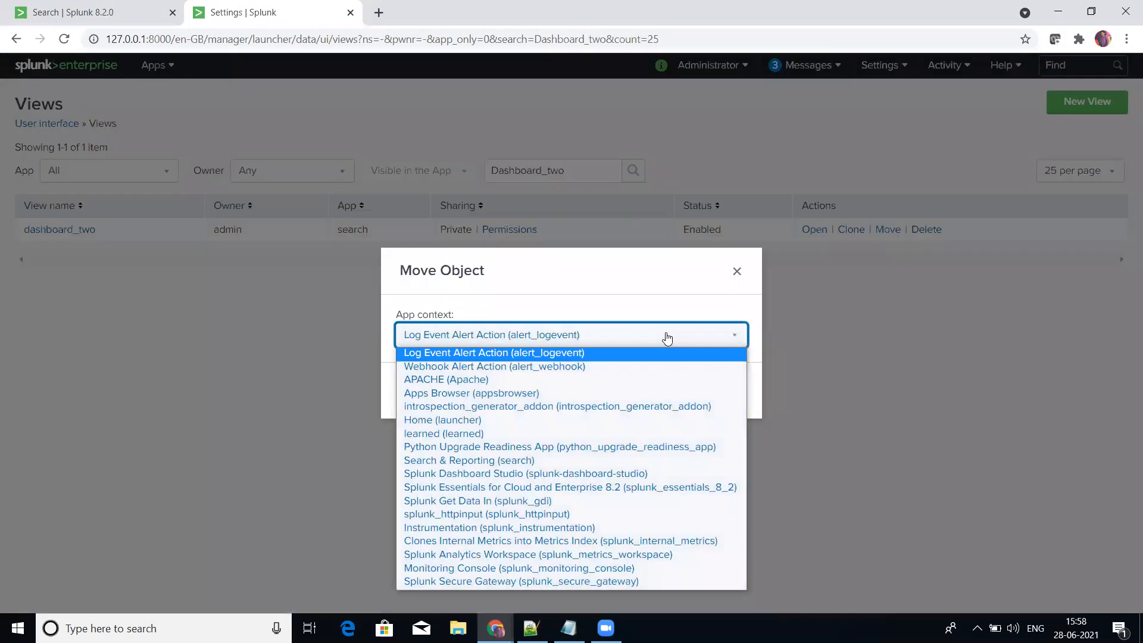
click(610, 381)
click(730, 390)
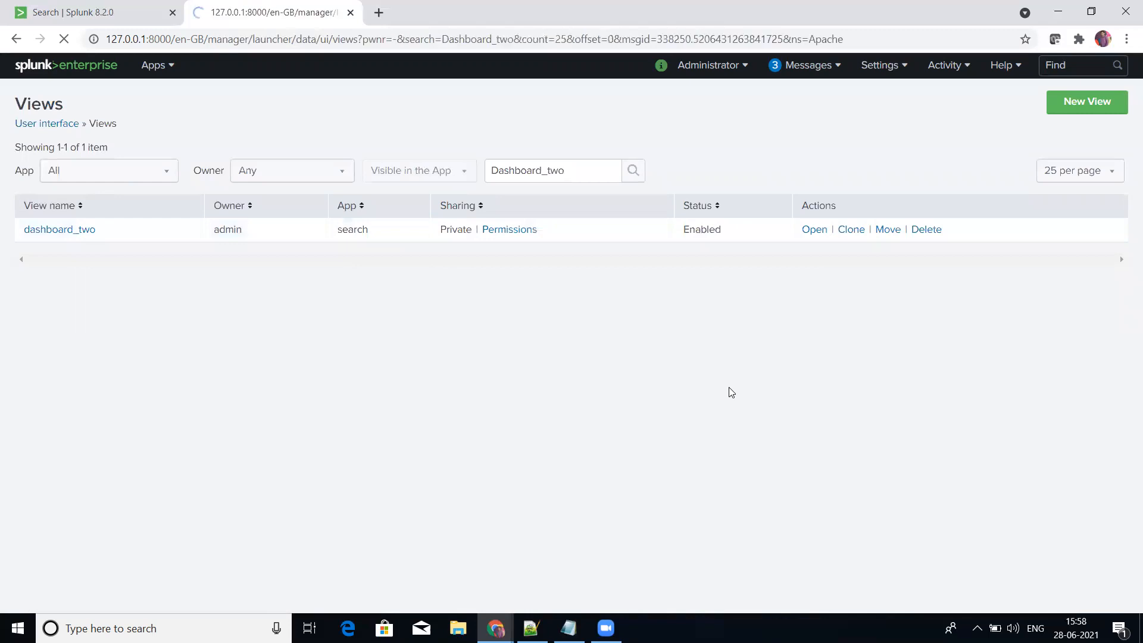
double_click(355, 255)
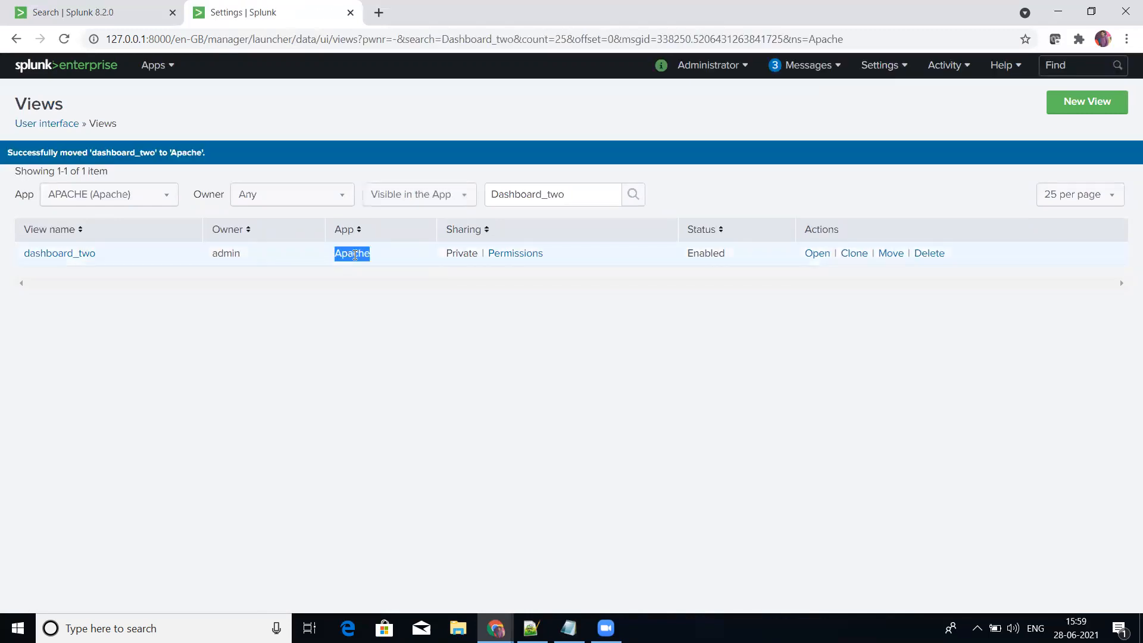
Step: List views from all apps and filter them by Dashboard_three
click(167, 194)
click(119, 212)
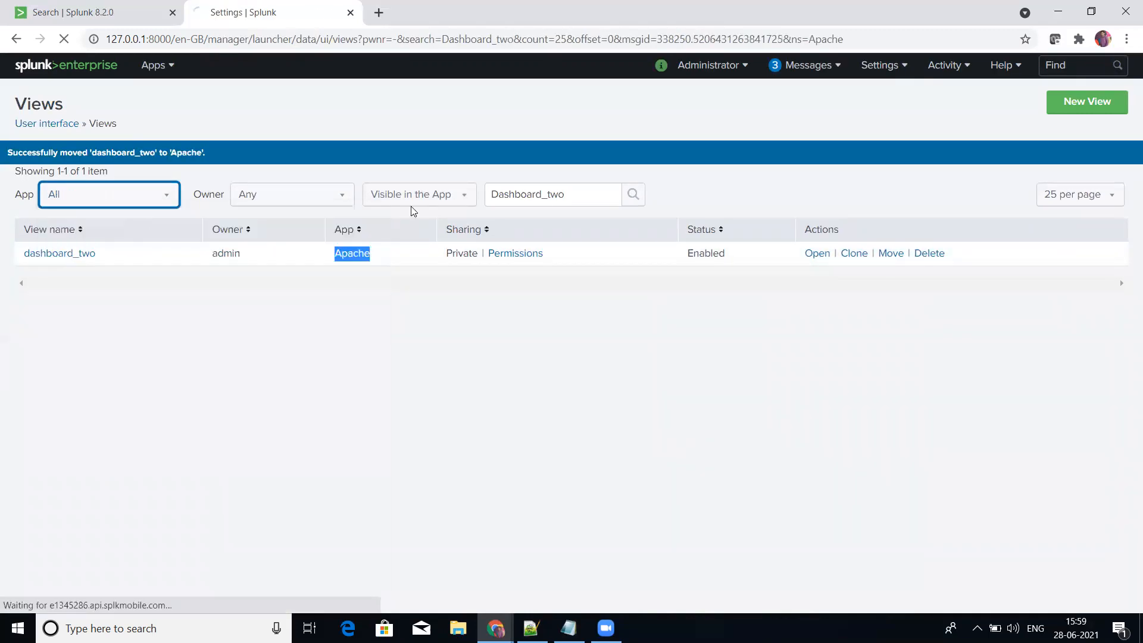
click(590, 174)
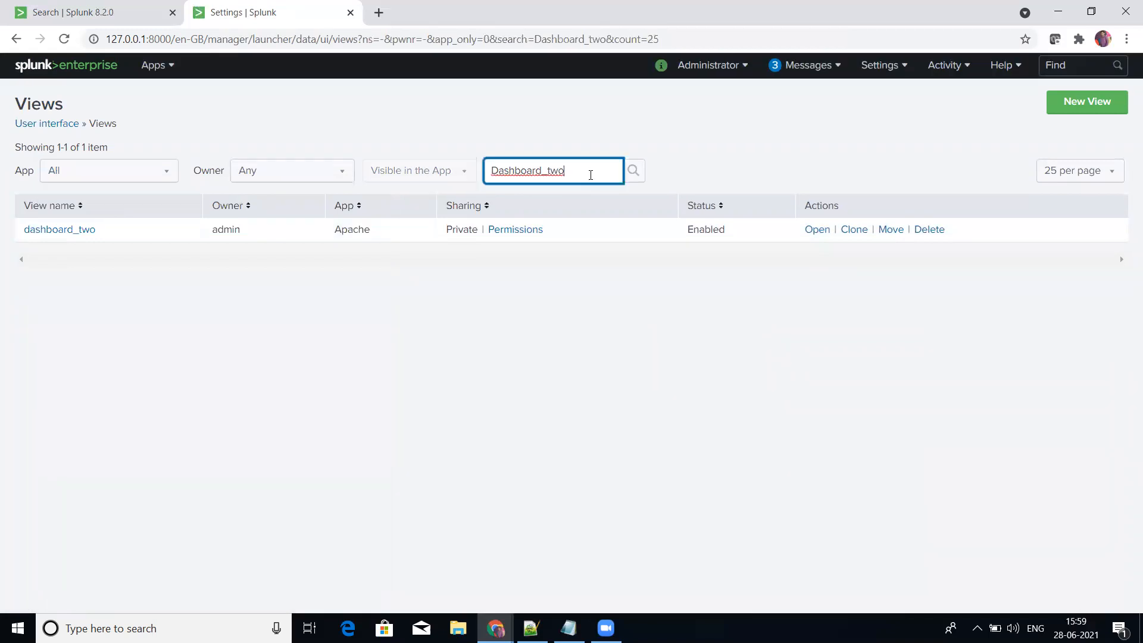
key(BackSpace)
key(BackSpace)
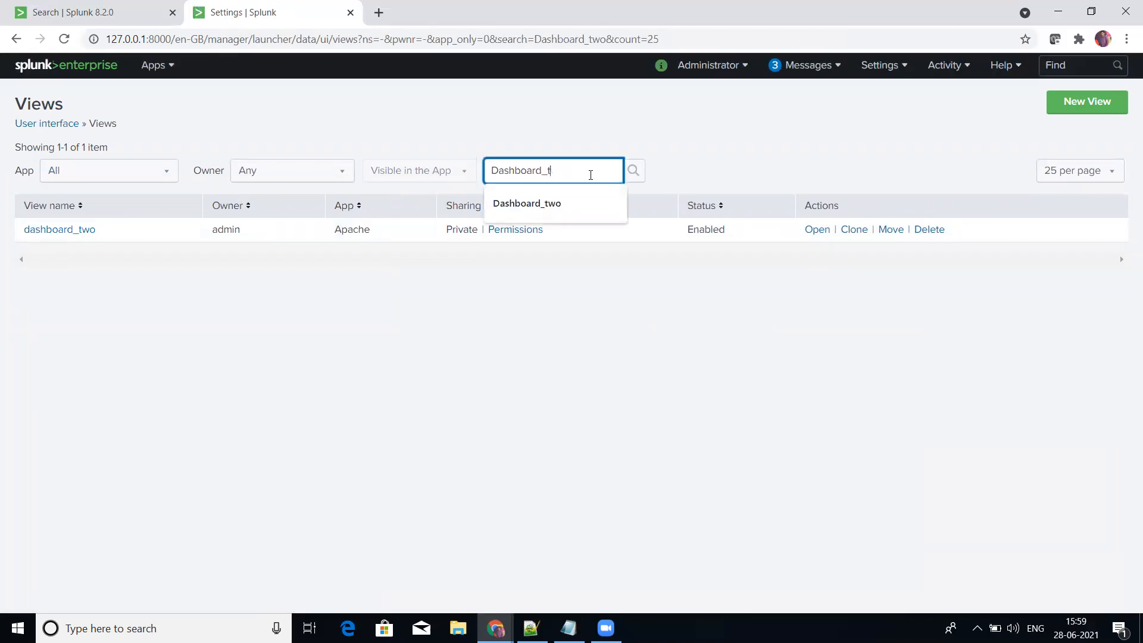
text(hree)
key(Return)
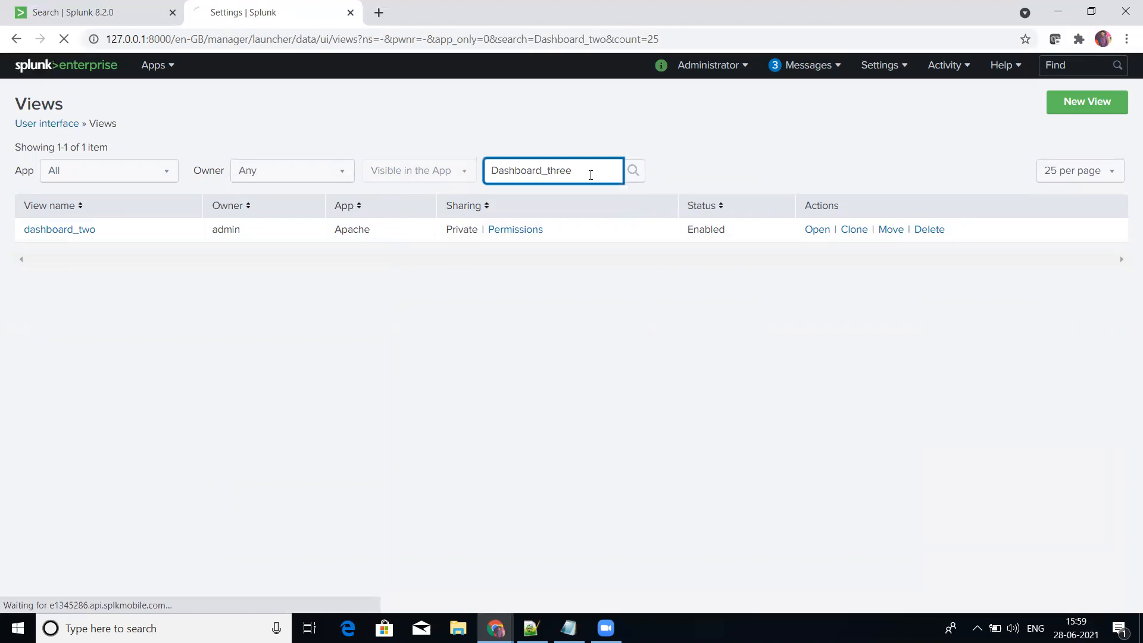
Step: Move dashboard_three from the search app to the APACHE (Apache) app
double_click(364, 229)
click(885, 230)
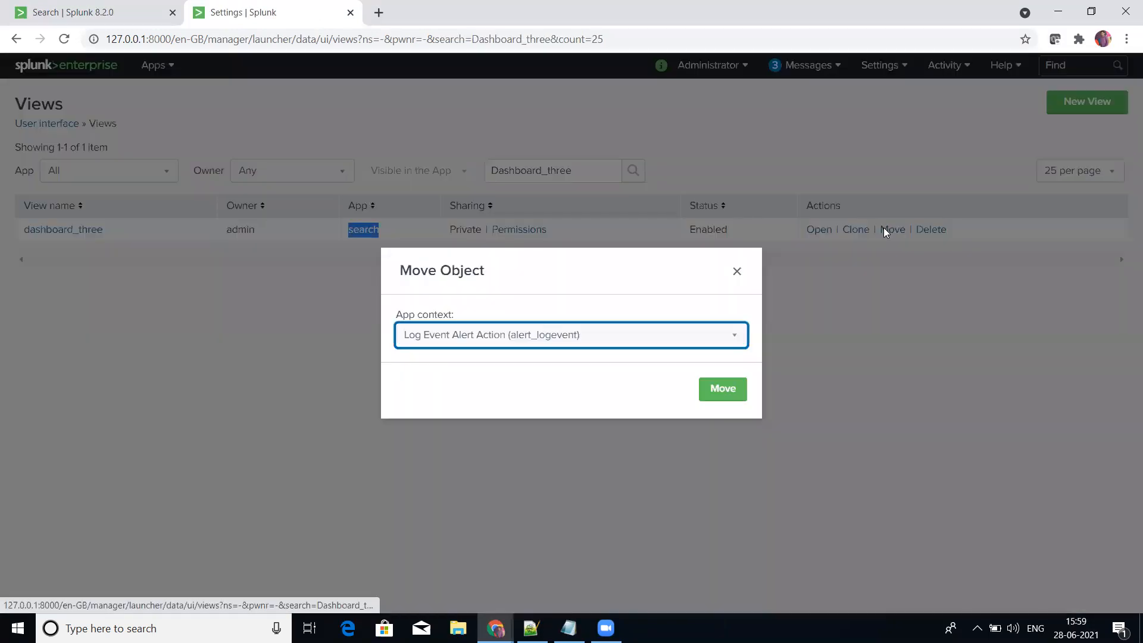
click(677, 338)
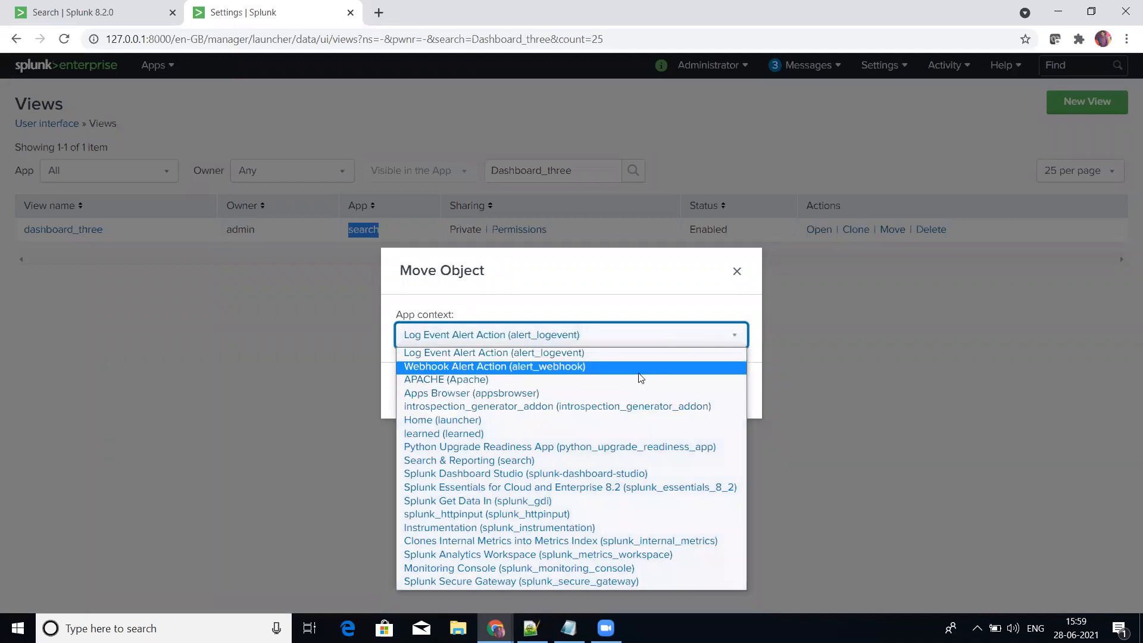
click(638, 372)
click(673, 339)
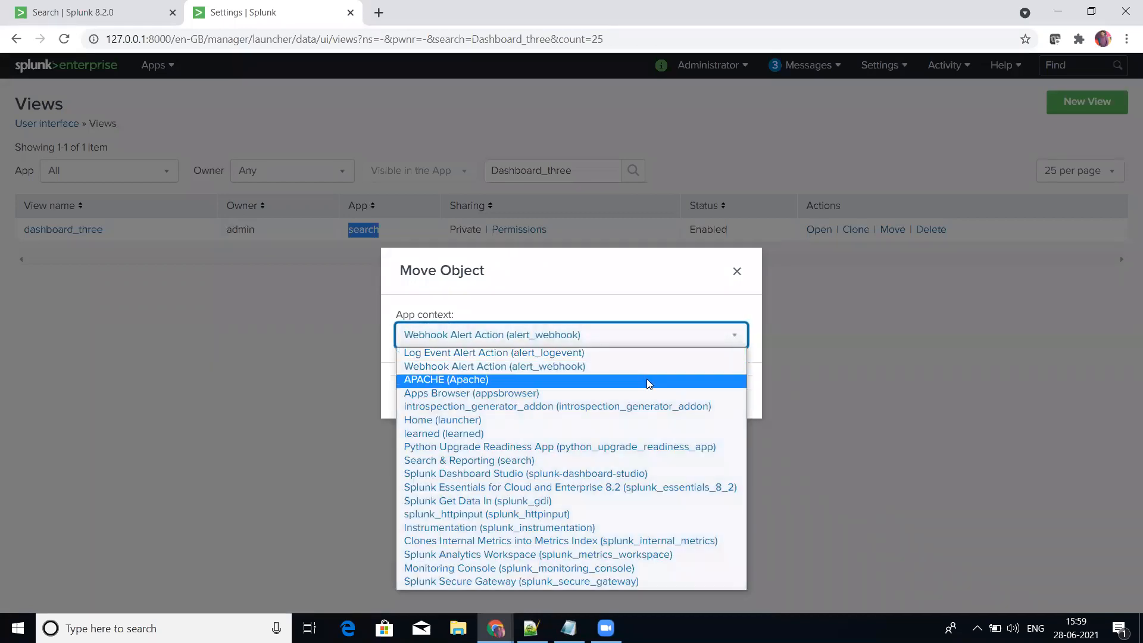
click(647, 378)
click(722, 389)
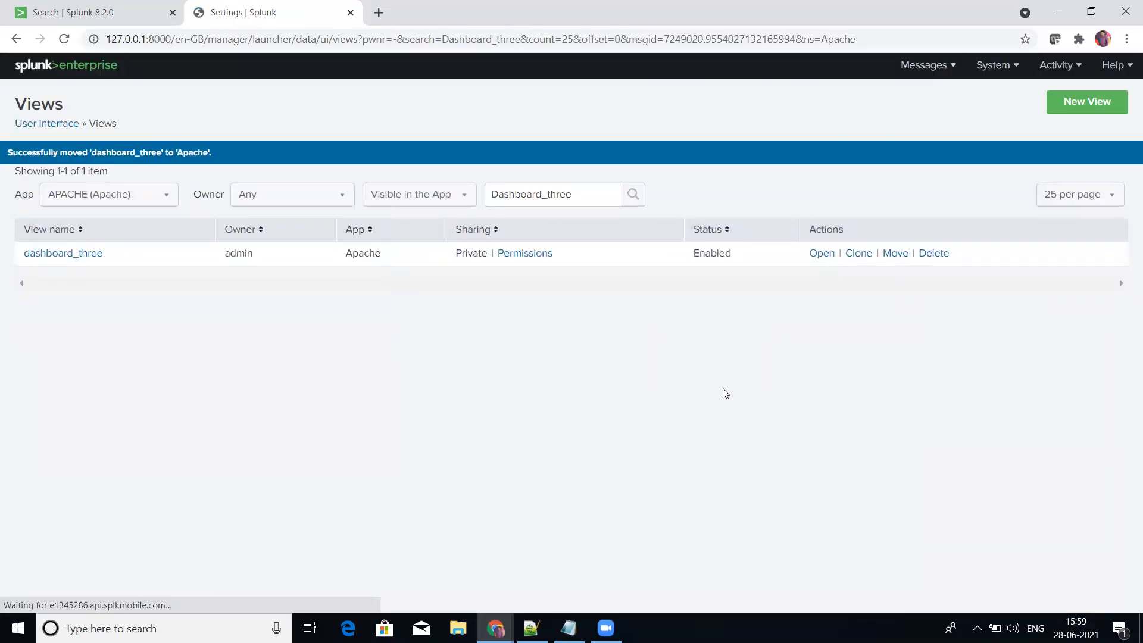
Step: List views from all apps and filter them by Dashboard_four
click(141, 195)
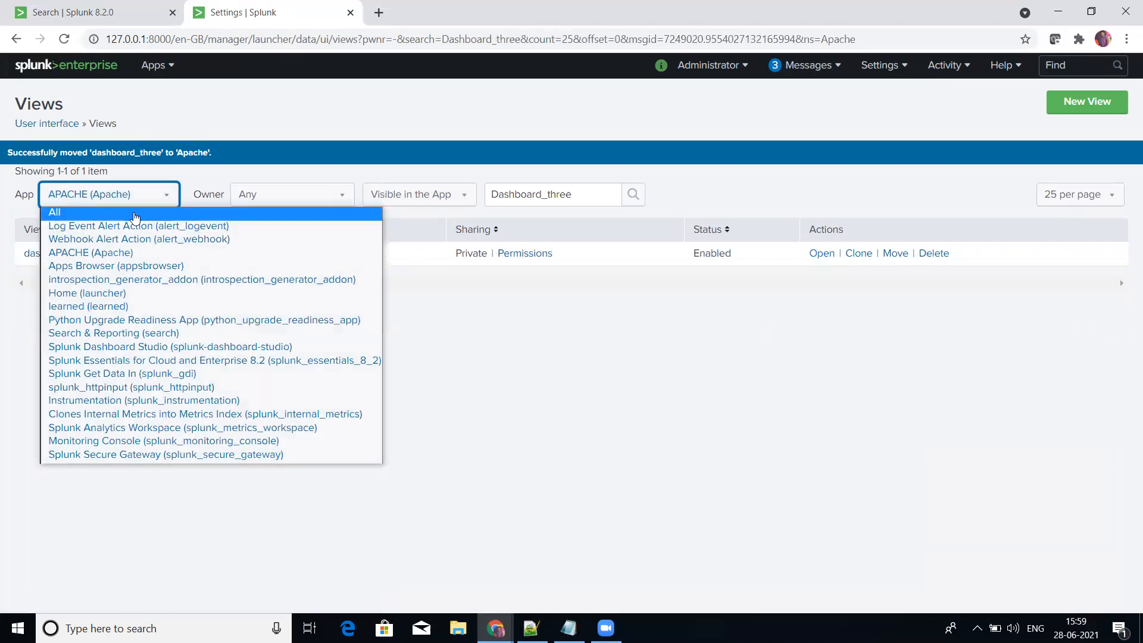
click(141, 213)
click(599, 173)
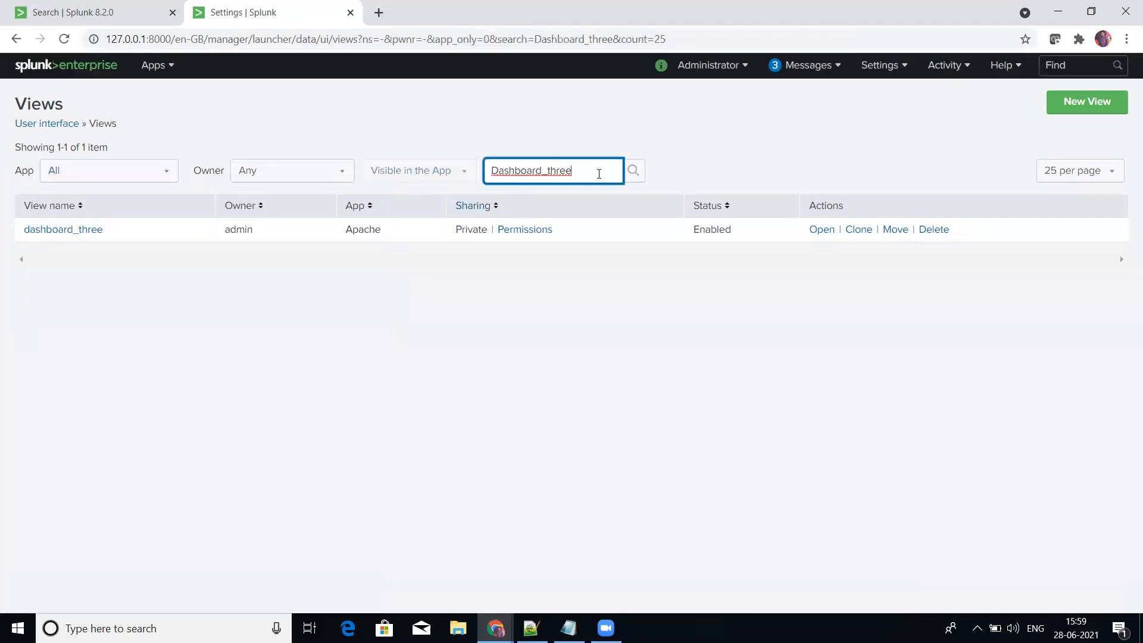
key(BackSpace)
key(BackSpace)
key(BackSpace)
key(BackSpace)
key(BackSpace)
text(four)
key(Return)
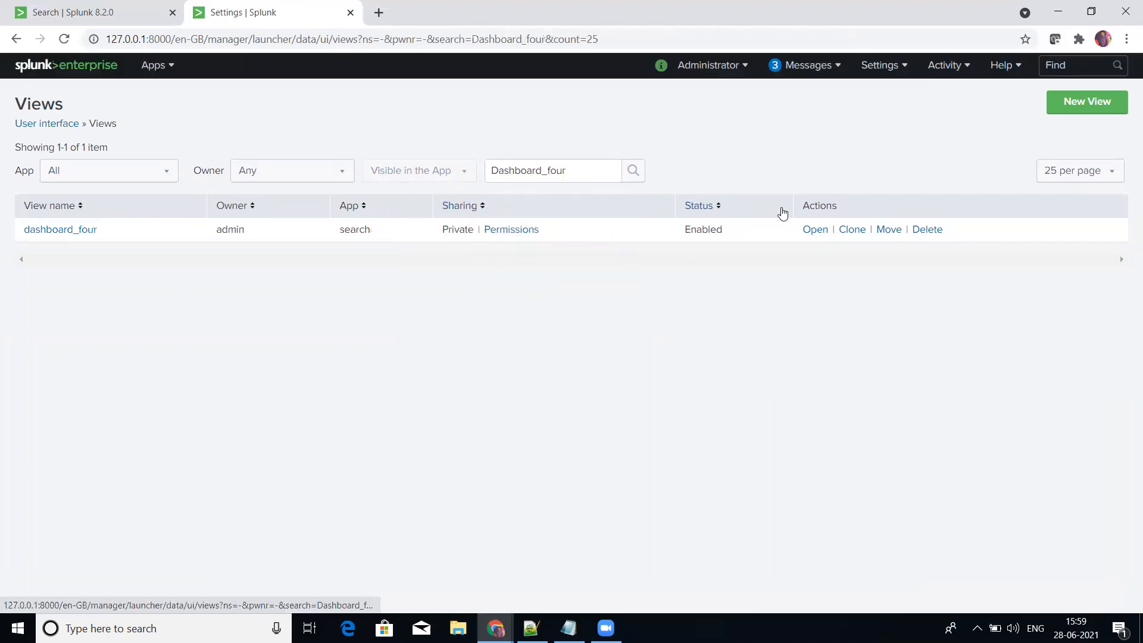
Step: Move dashboard_four to the APACHE (Apache) app
click(888, 229)
click(625, 334)
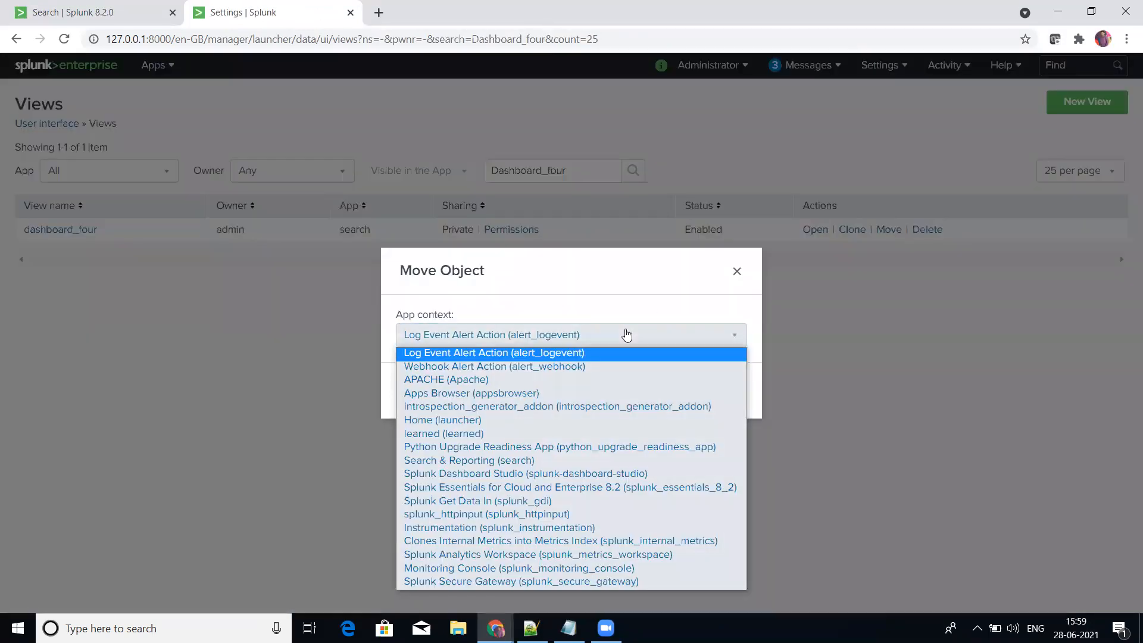
click(583, 379)
click(722, 388)
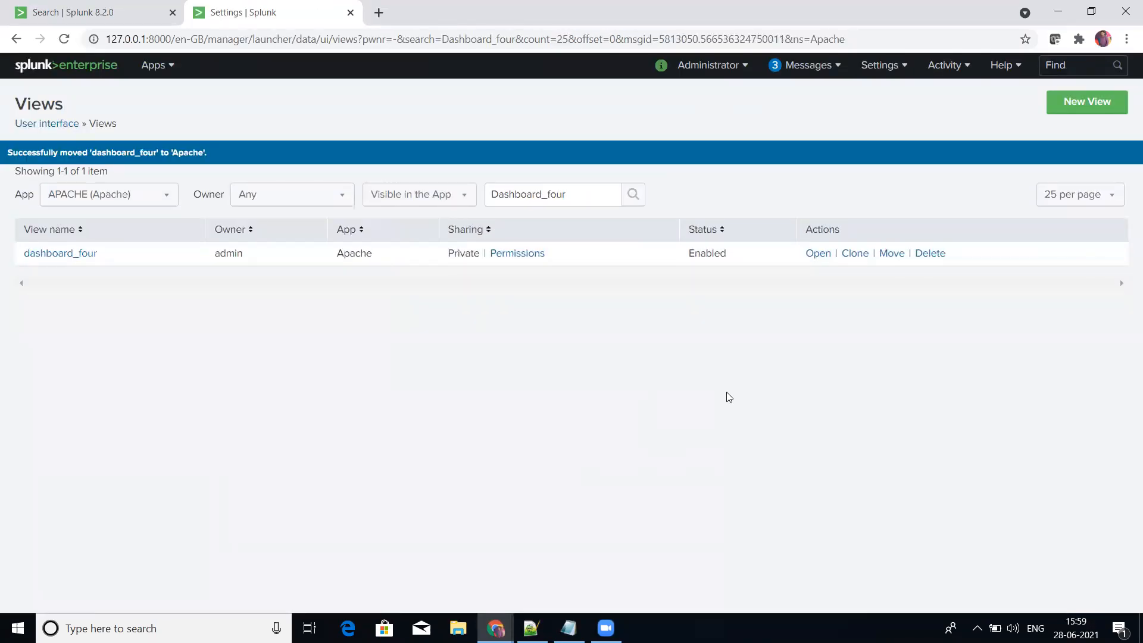
Step: Clear the name filter to list all views visible in the APACHE app
drag(574, 194, 541, 194)
key(ctrl+a)
key(BackSpace)
key(Return)
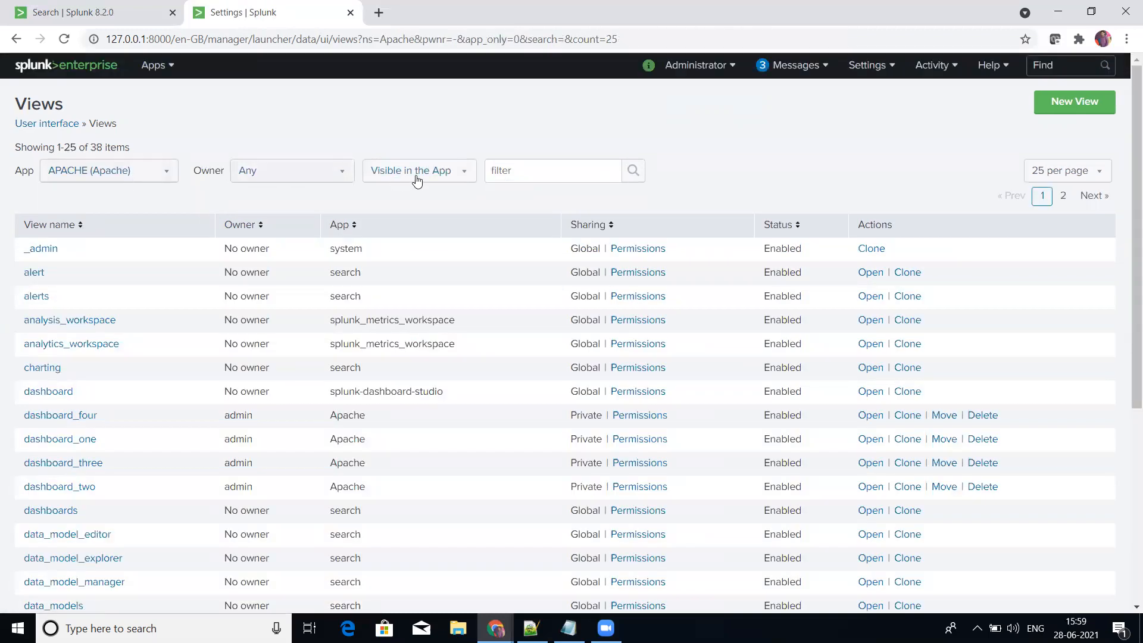
Step: Filter the views visible in the APACHE app by the name dashboard_one
click(534, 169)
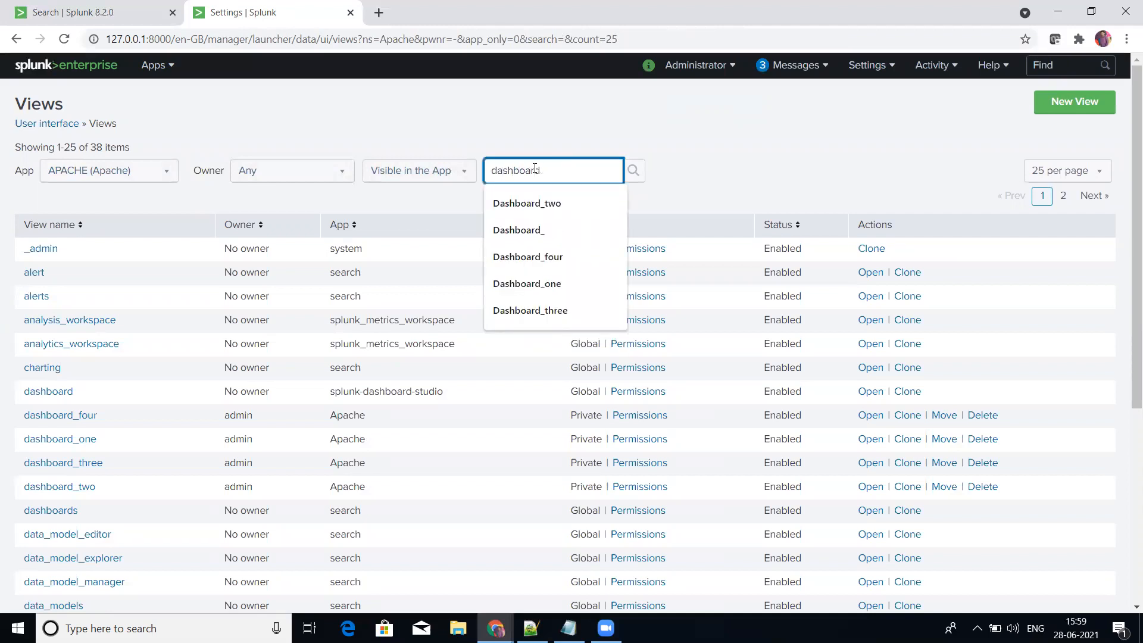
key(Return)
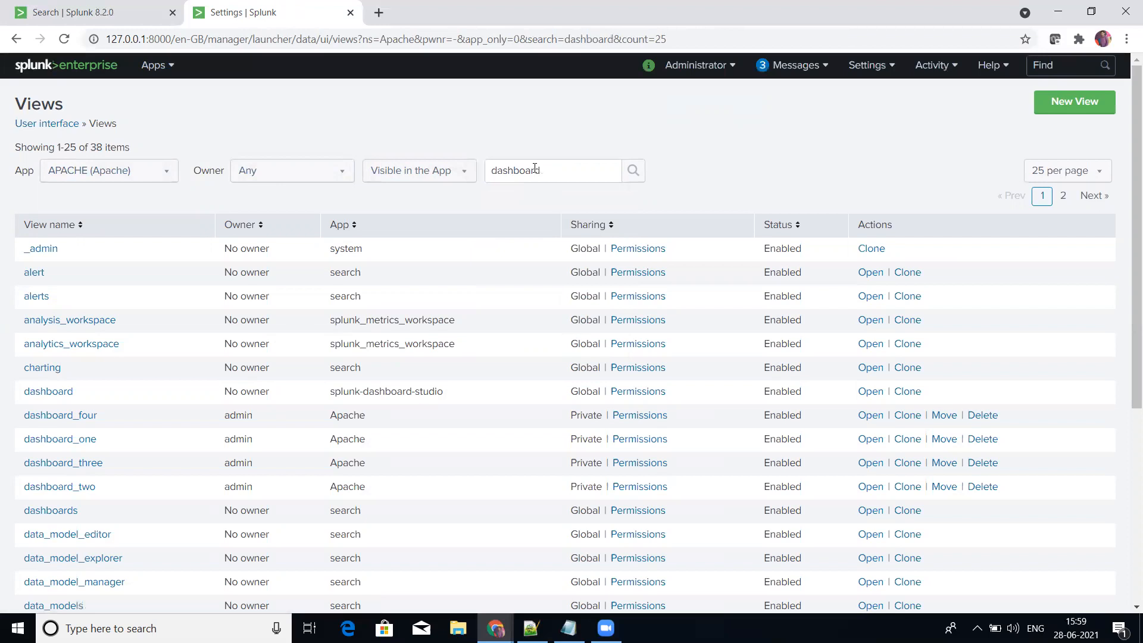
click(560, 166)
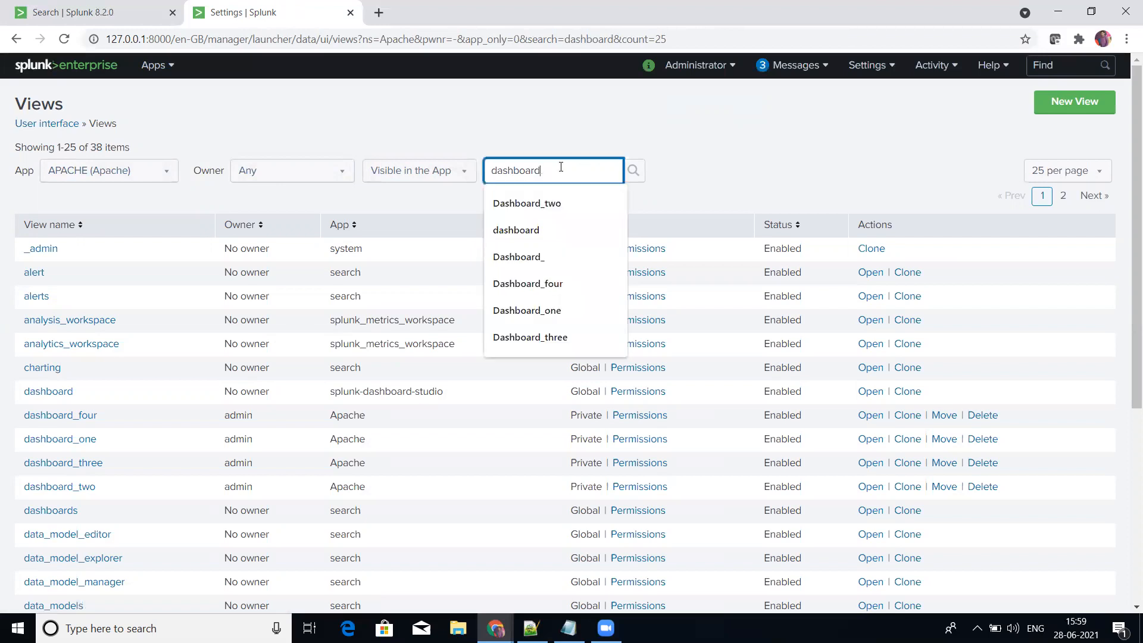
text(_one)
key(Return)
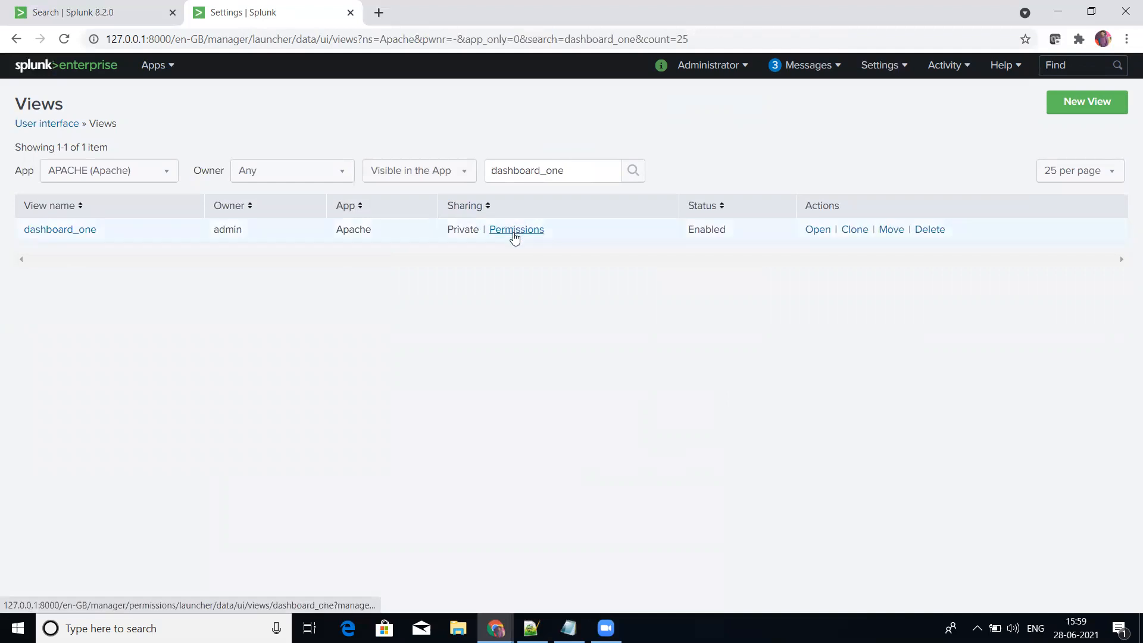
Step: Share dashboard_one with all apps, granting read access to Everyone and write access to the admin and power roles
click(515, 236)
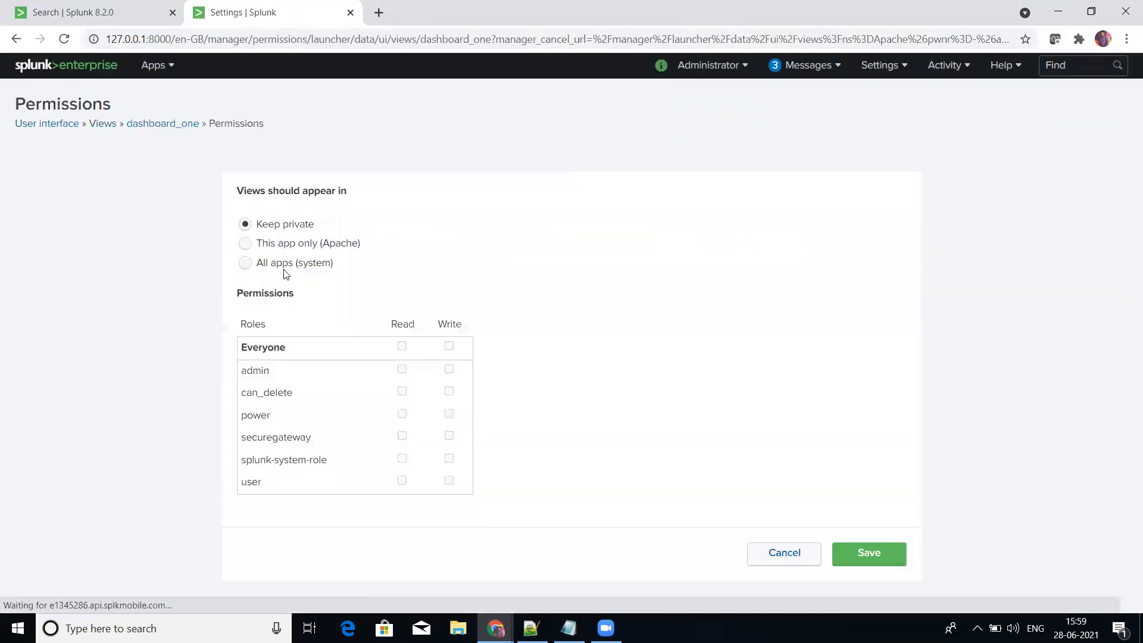
click(246, 265)
click(402, 345)
click(449, 369)
click(448, 414)
click(879, 559)
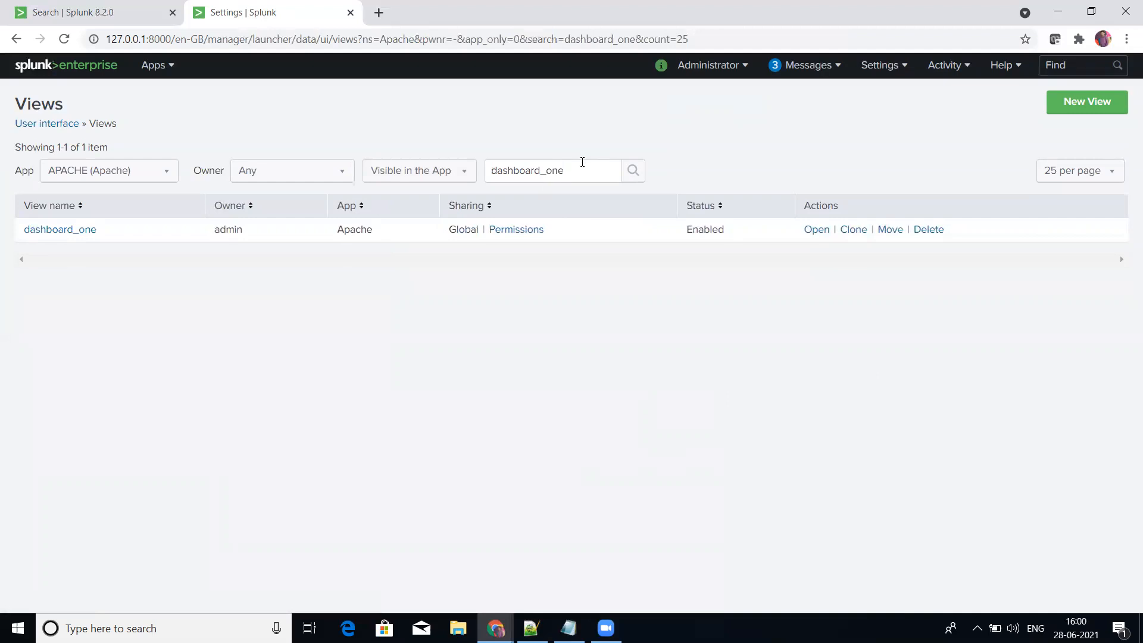
Step: Change the views name filter to dashboard_two and apply it
click(580, 171)
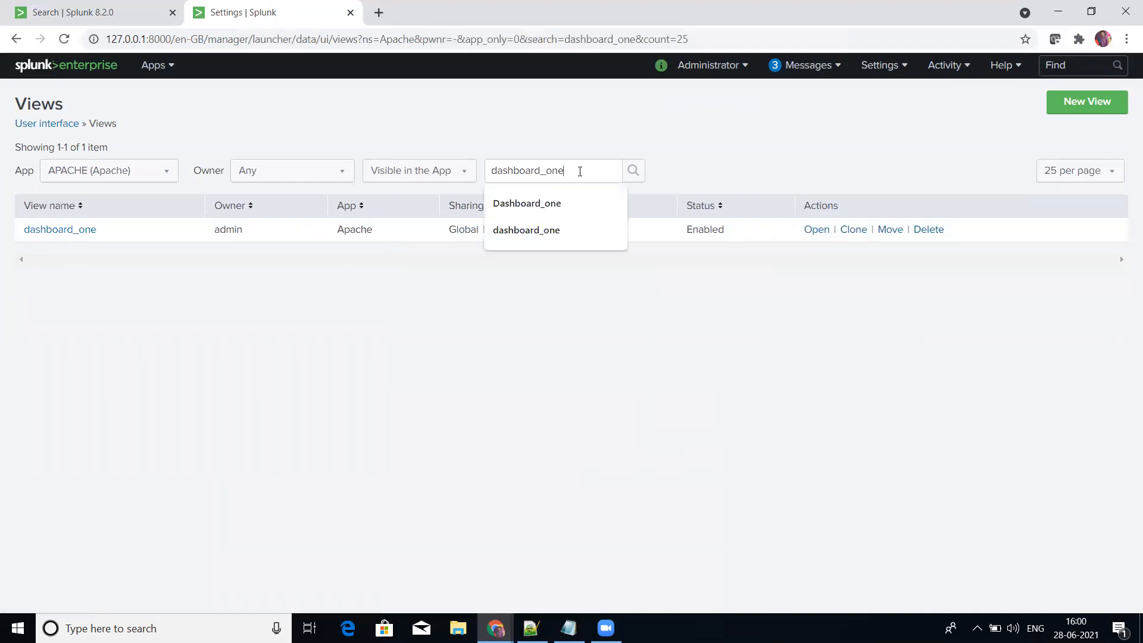
key(BackSpace)
key(BackSpace)
key(BackSpace)
text(two)
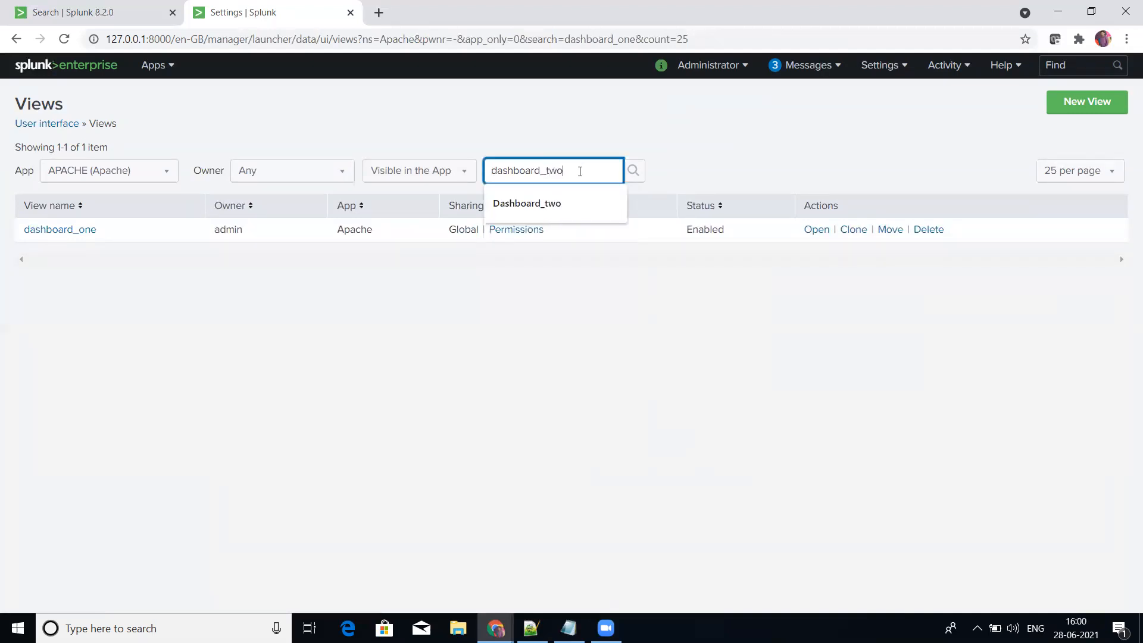
text(')
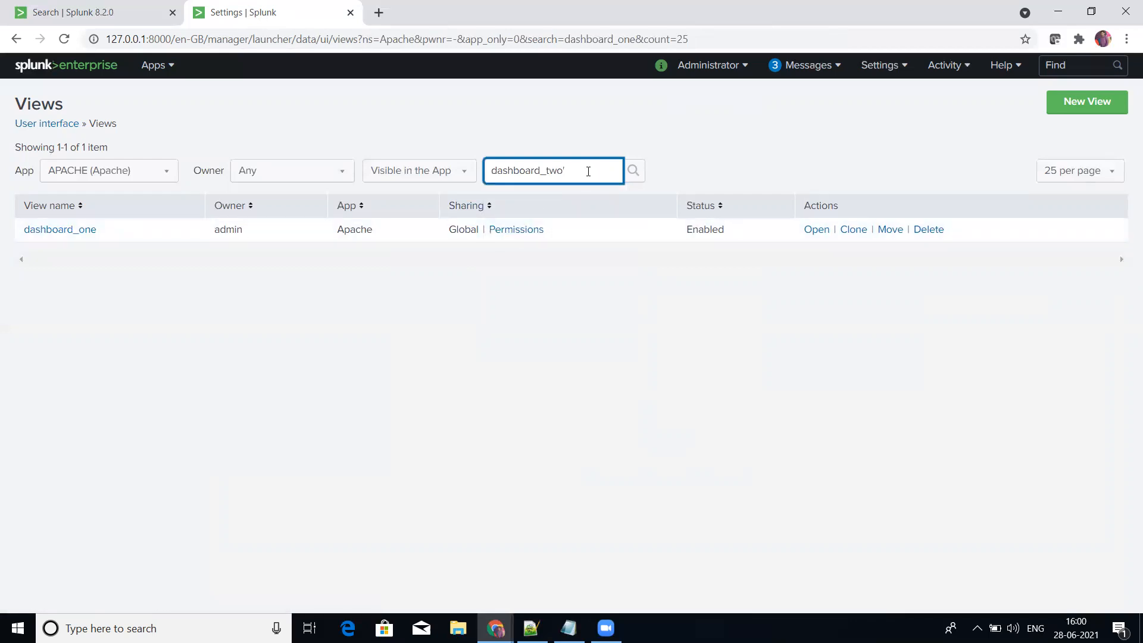
key(BackSpace)
key(Return)
Step: Share dashboard_two with all apps, granting read access to Everyone and write access to the admin and power roles
click(518, 232)
click(245, 262)
click(401, 346)
click(449, 369)
click(449, 413)
click(886, 564)
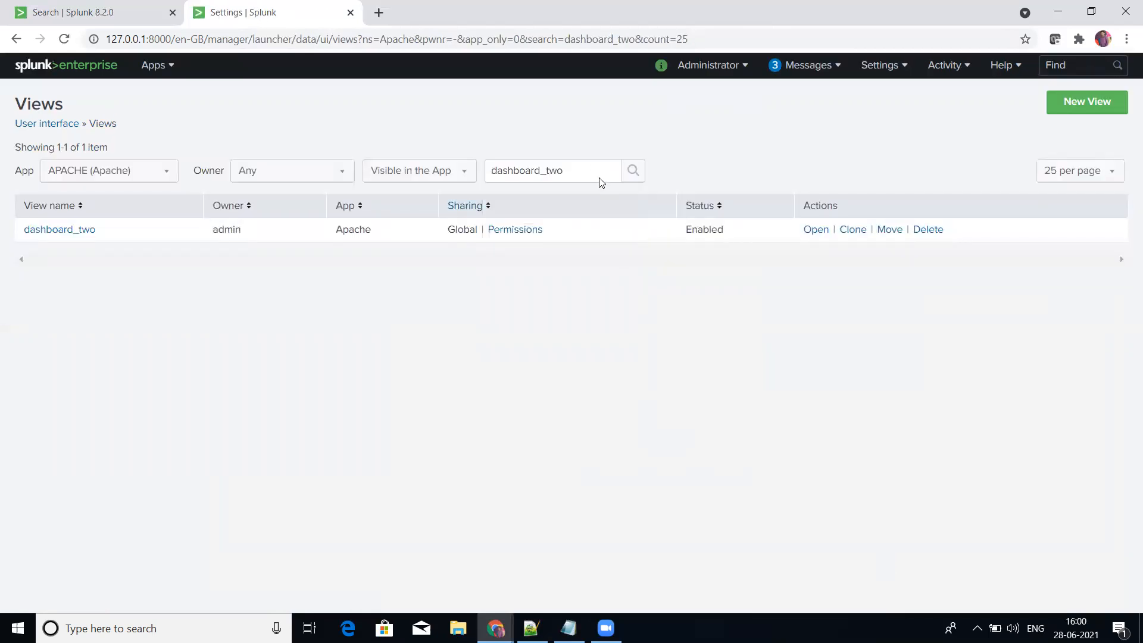
Step: Change the views name filter to dashboard_three and apply it
click(593, 170)
key(BackSpace)
key(BackSpace)
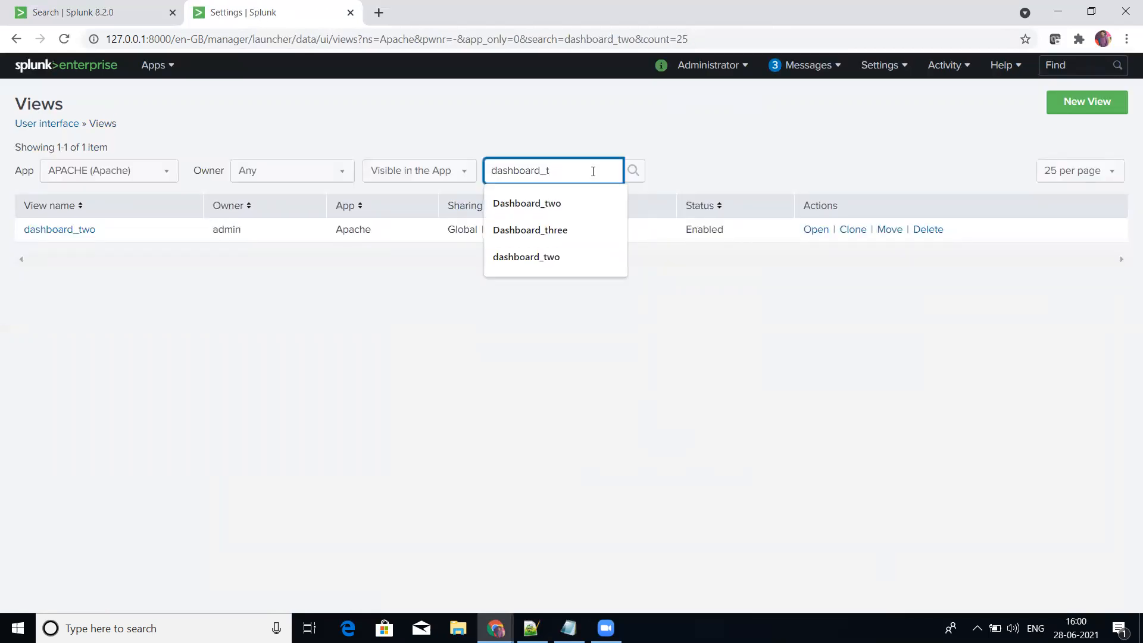
text(hree)
key(Return)
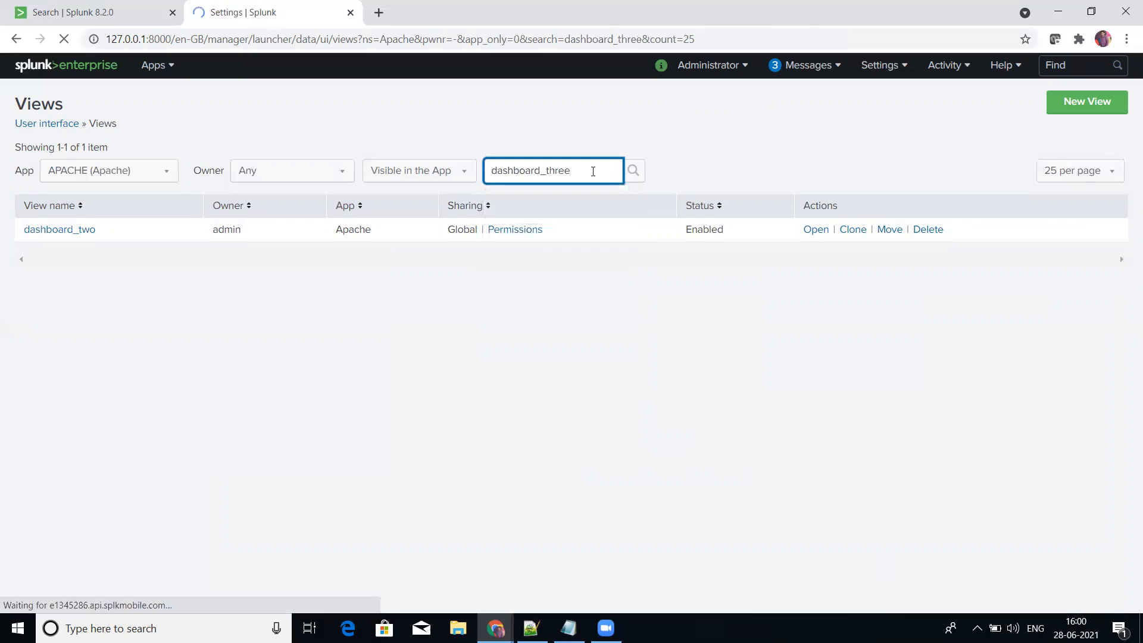
Step: Share dashboard_three with all apps, granting read access to Everyone and write access to the admin and power roles
click(523, 230)
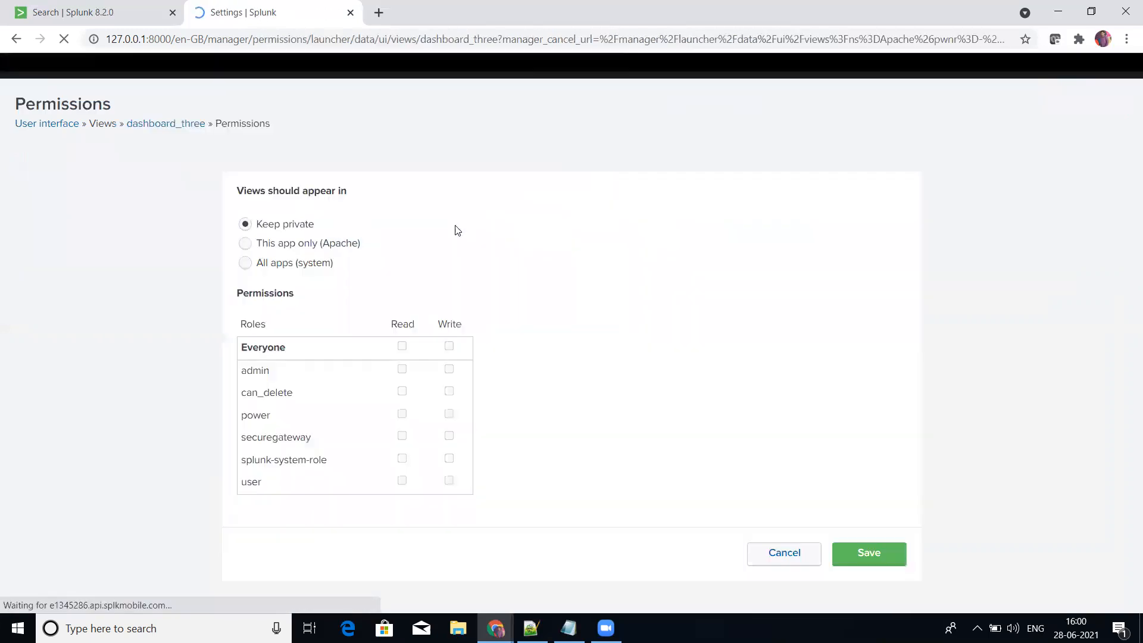
click(244, 264)
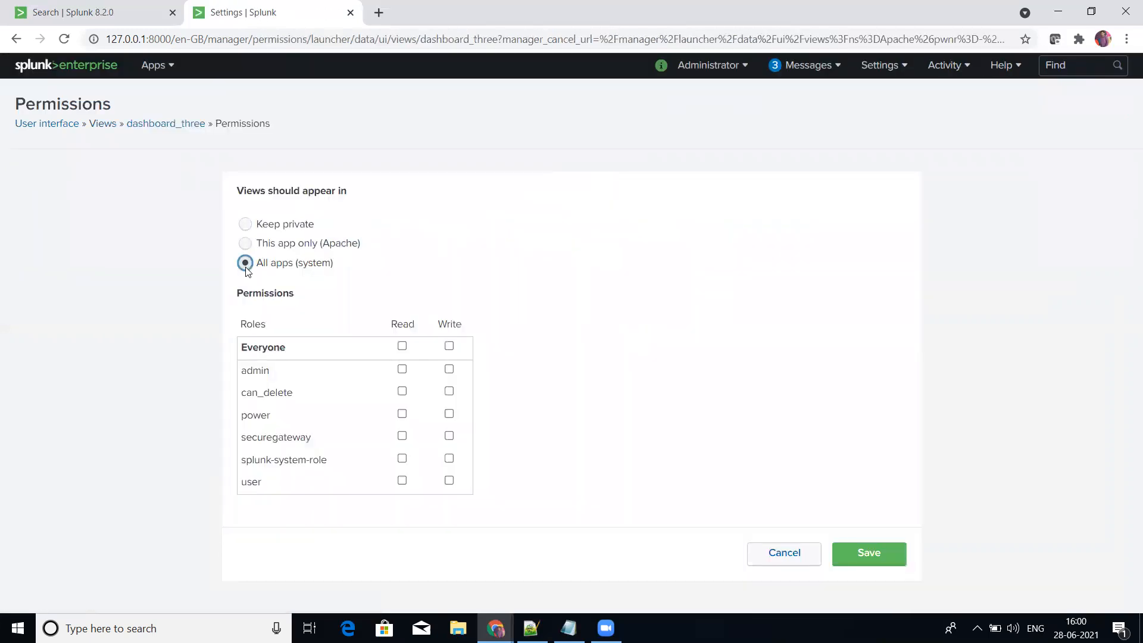
click(401, 345)
click(449, 369)
click(448, 413)
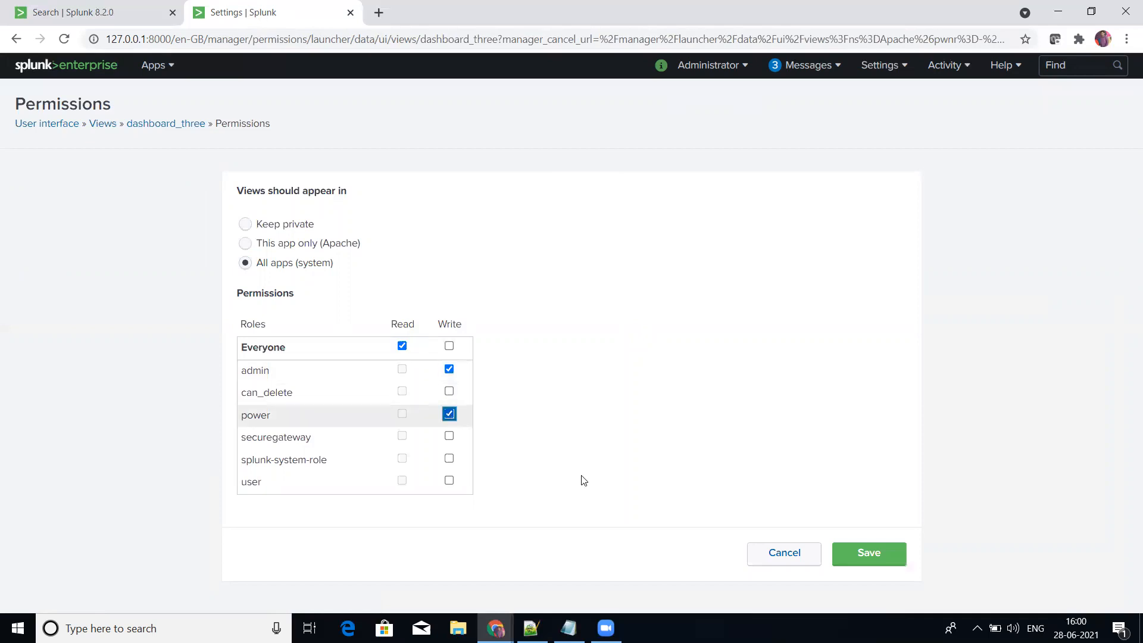
click(849, 558)
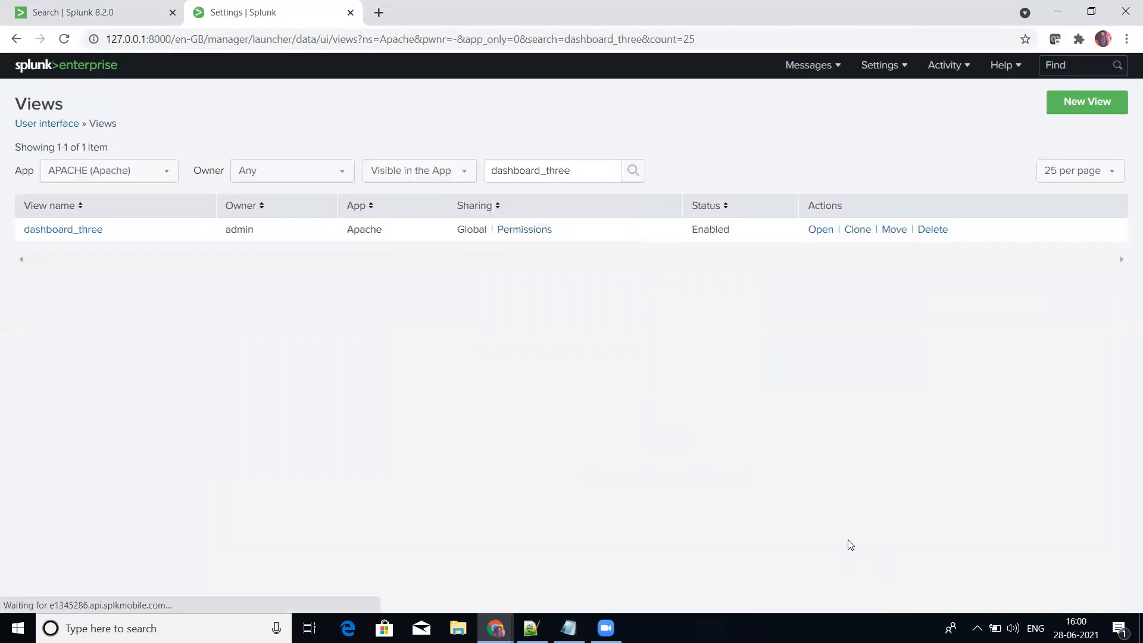
Step: Change the views name filter to dashboard_four and apply it
click(597, 164)
key(BackSpace)
key(BackSpace)
key(BackSpace)
key(BackSpace)
key(BackSpace)
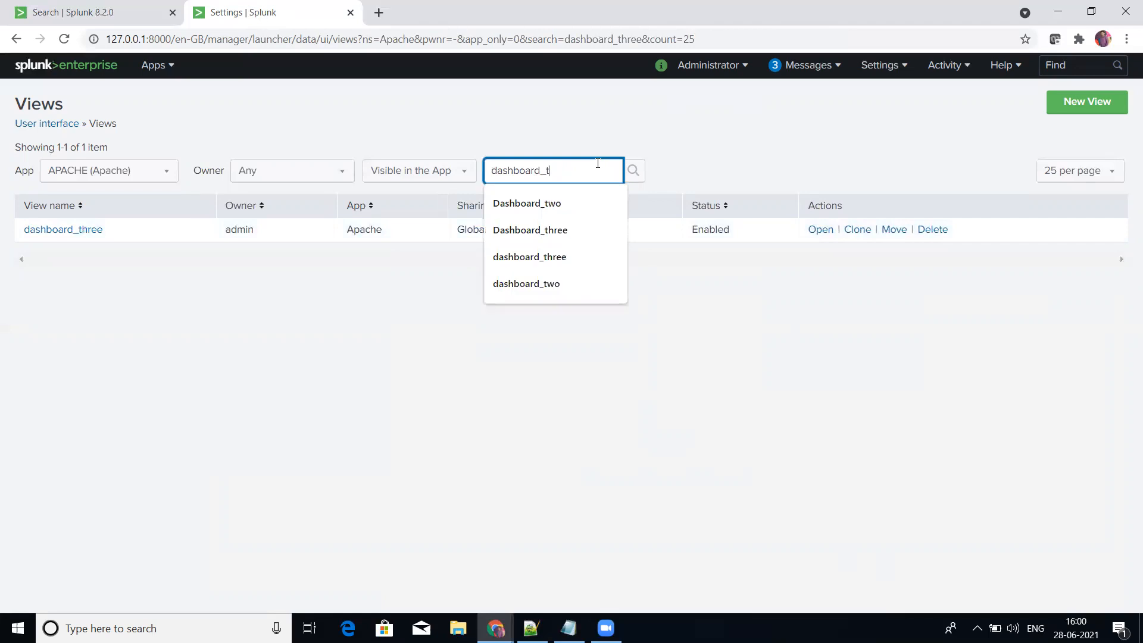
text(four)
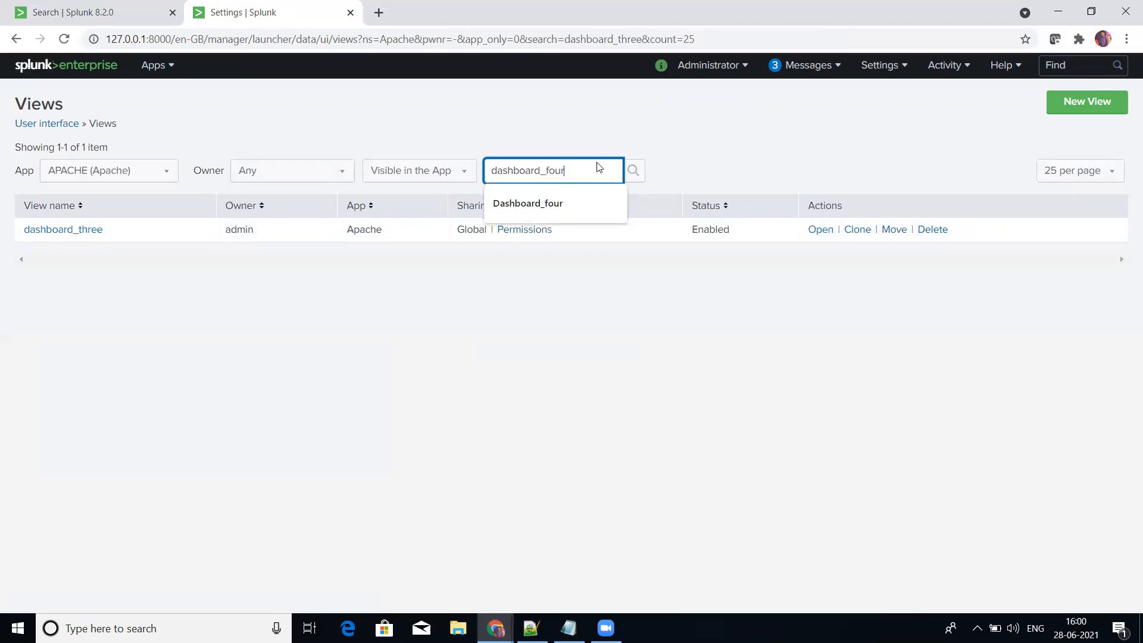
key(Return)
Step: Share dashboard_four with all apps, granting read access to Everyone and write access to the admin and power roles
click(512, 231)
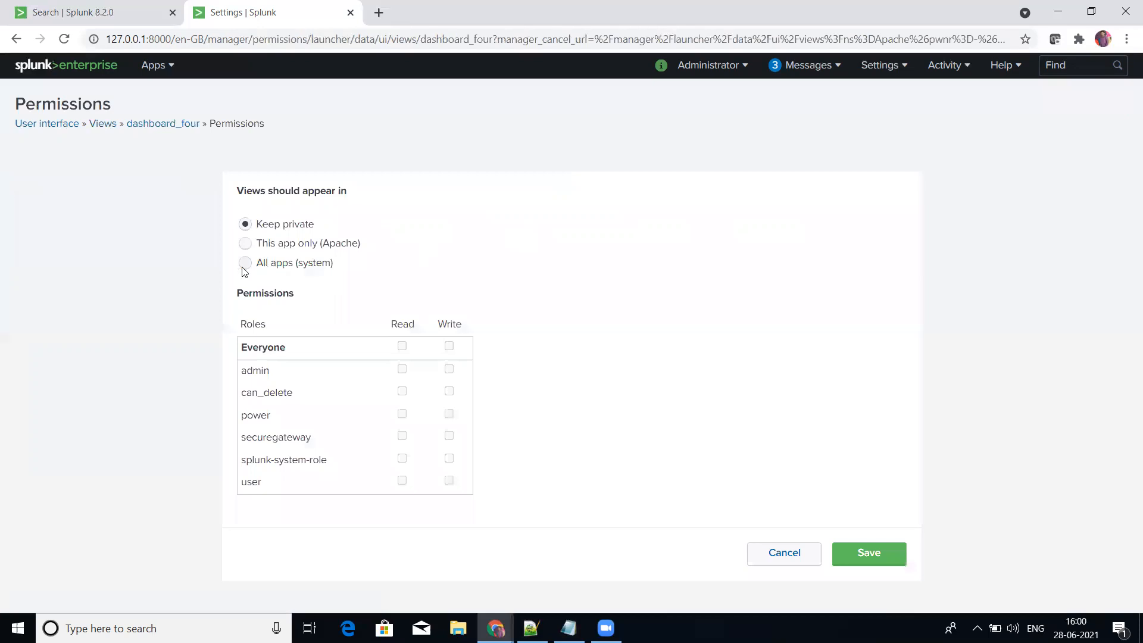
click(246, 265)
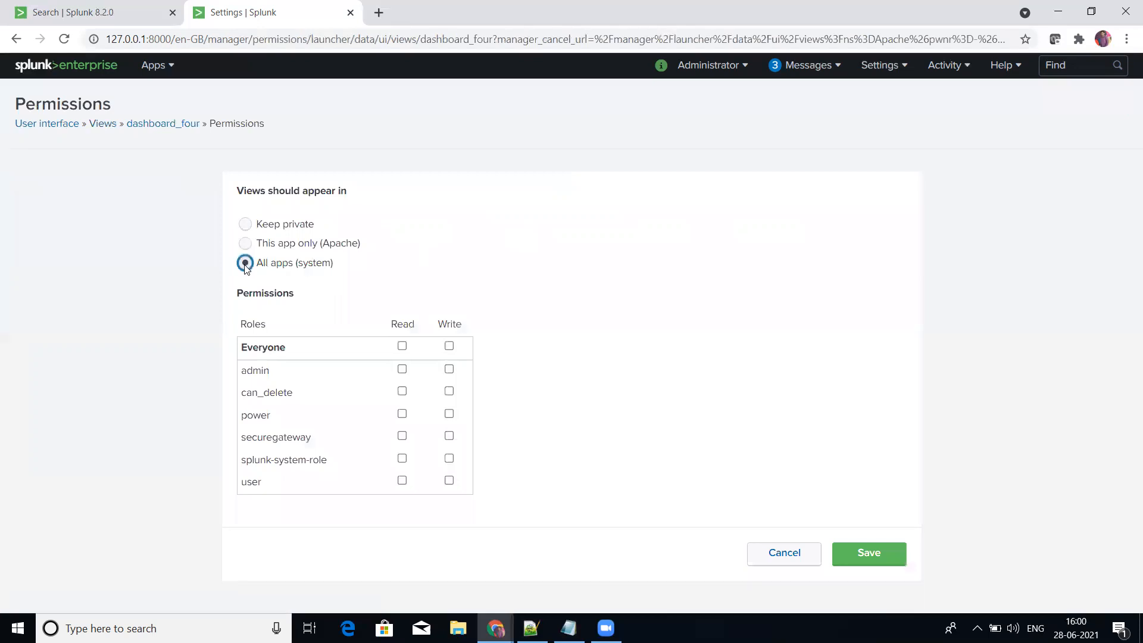
click(402, 346)
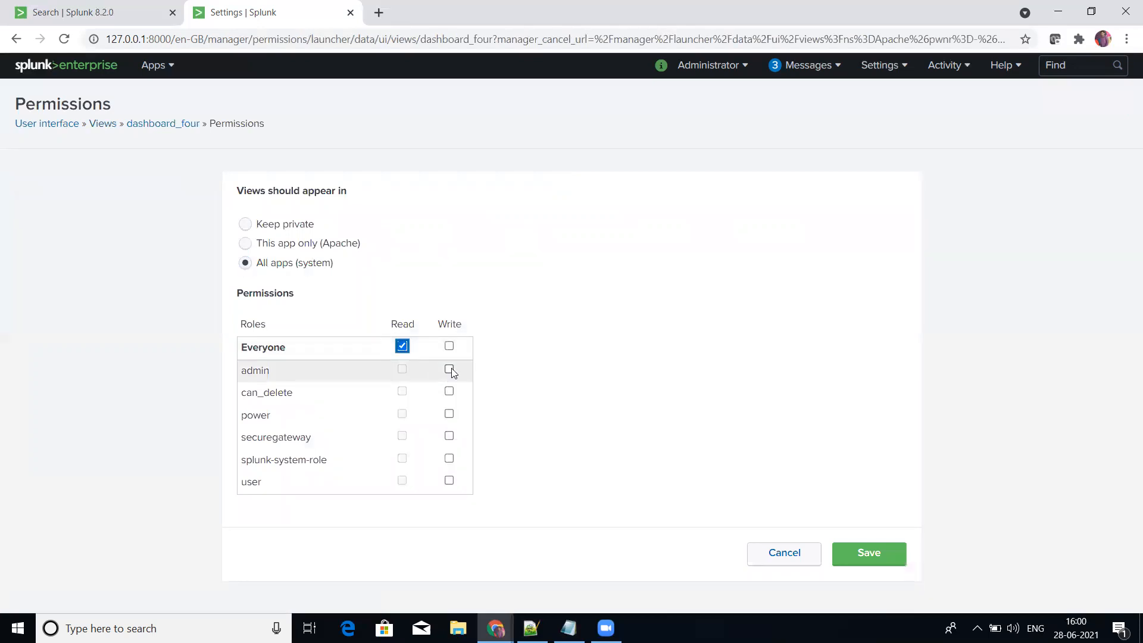
click(450, 369)
click(450, 413)
click(862, 558)
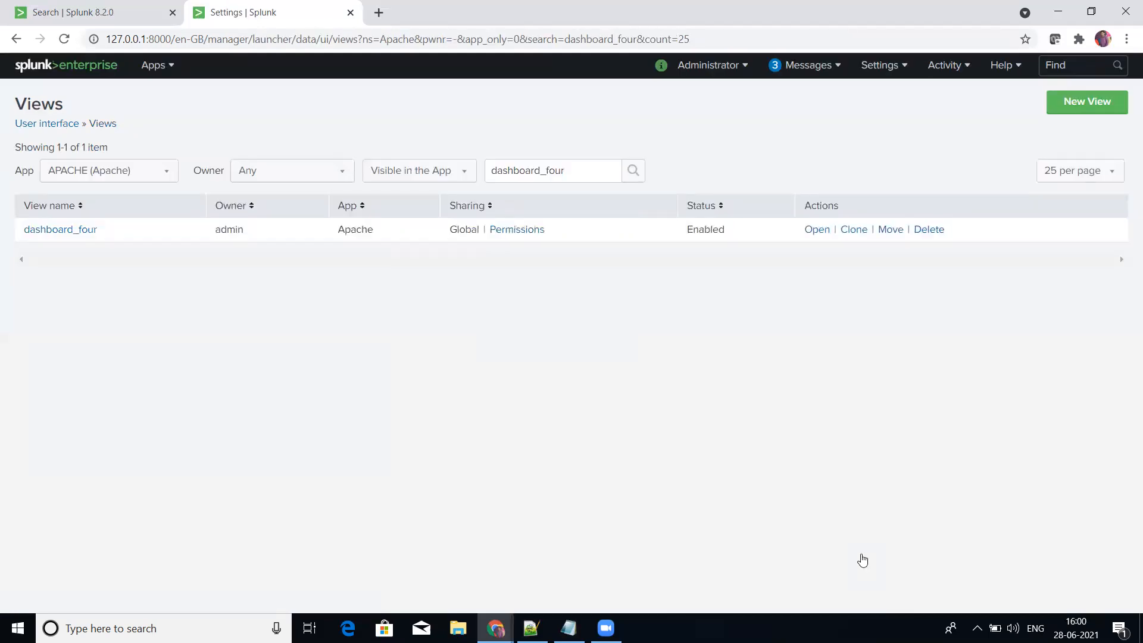
Step: List the APACHE app's visible views owned by Administrator (admin) whose names match "dashboard"
click(288, 177)
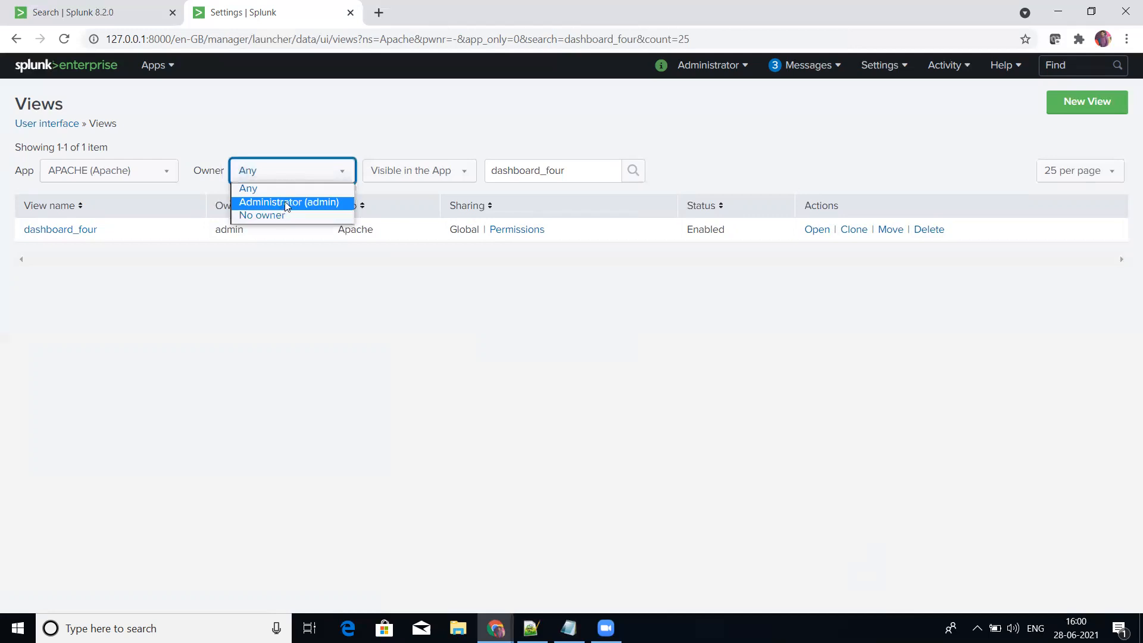
click(284, 202)
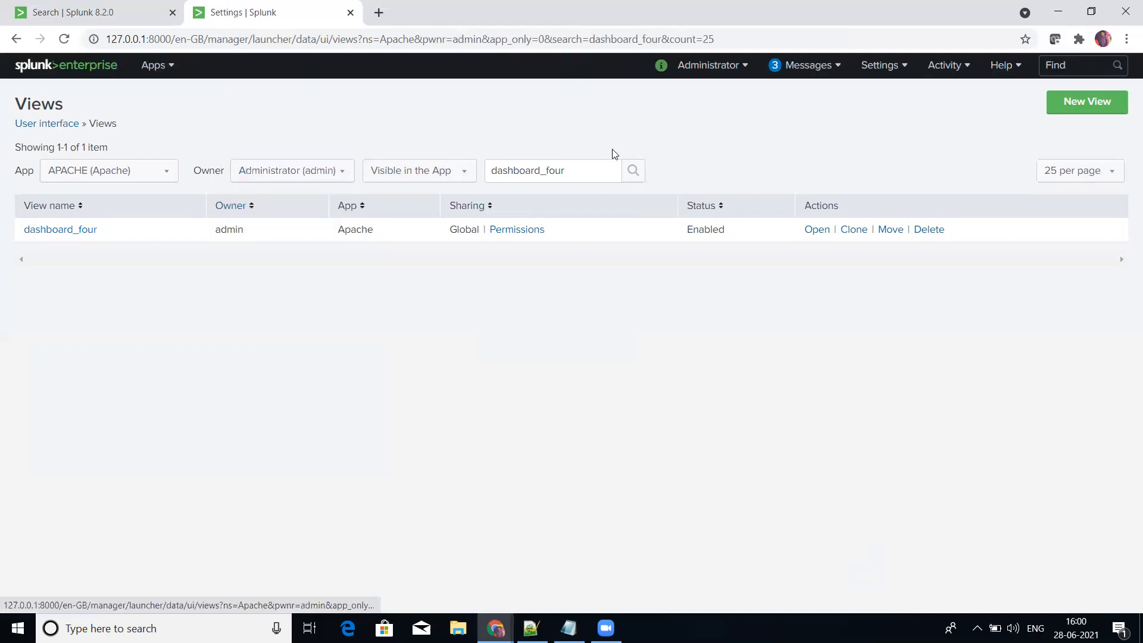
click(600, 174)
key(BackSpace)
key(BackSpace)
key(BackSpace)
key(BackSpace)
key(BackSpace)
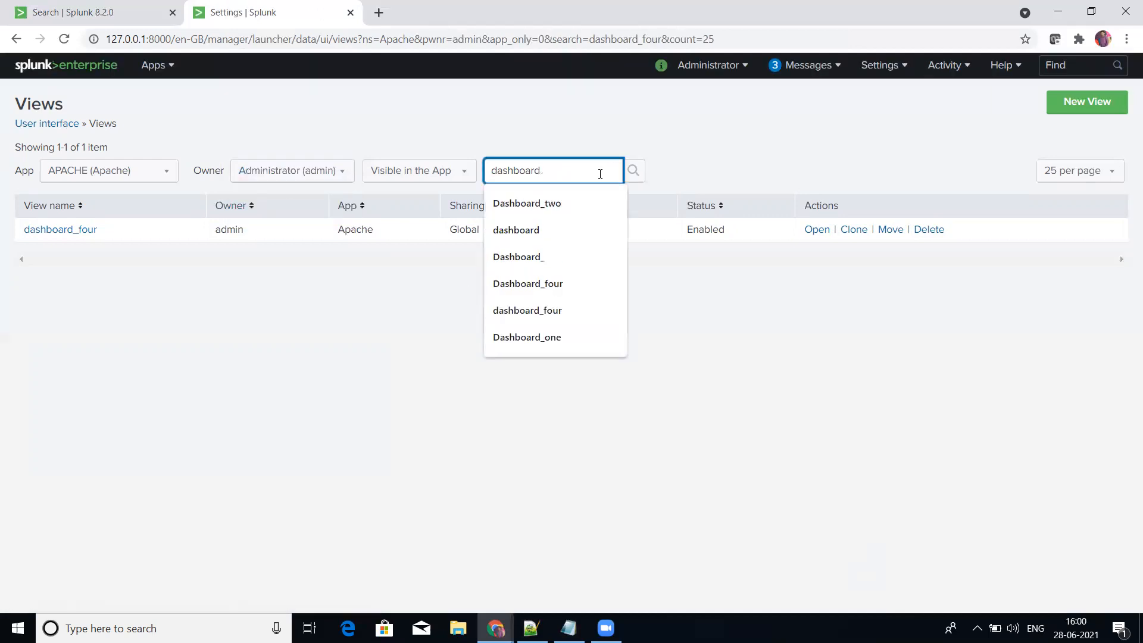
key(Return)
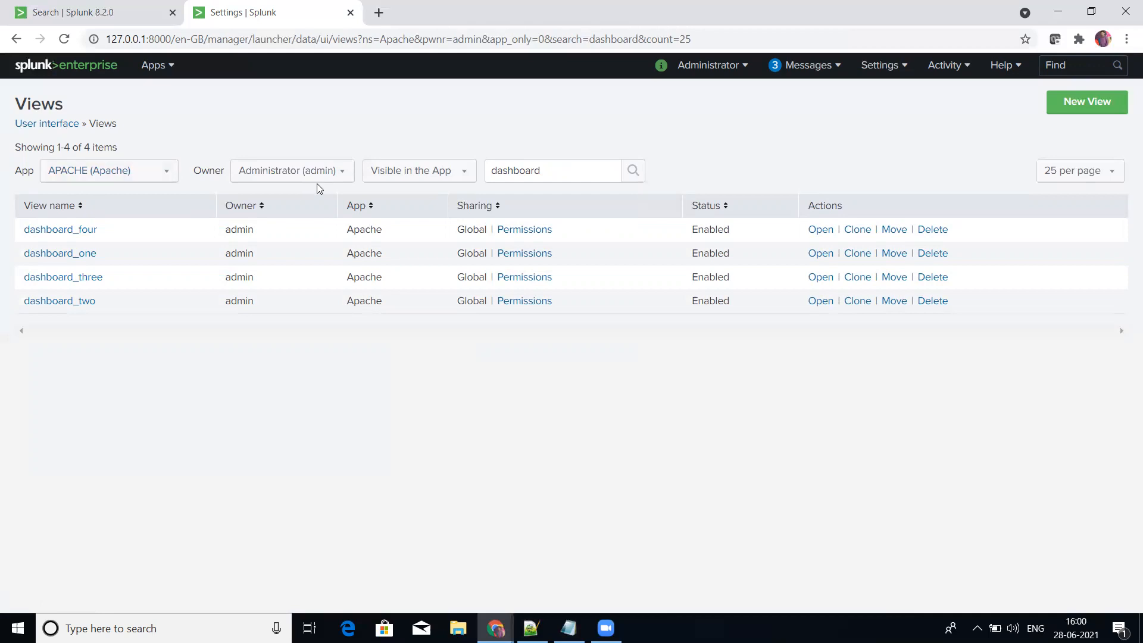
click(460, 174)
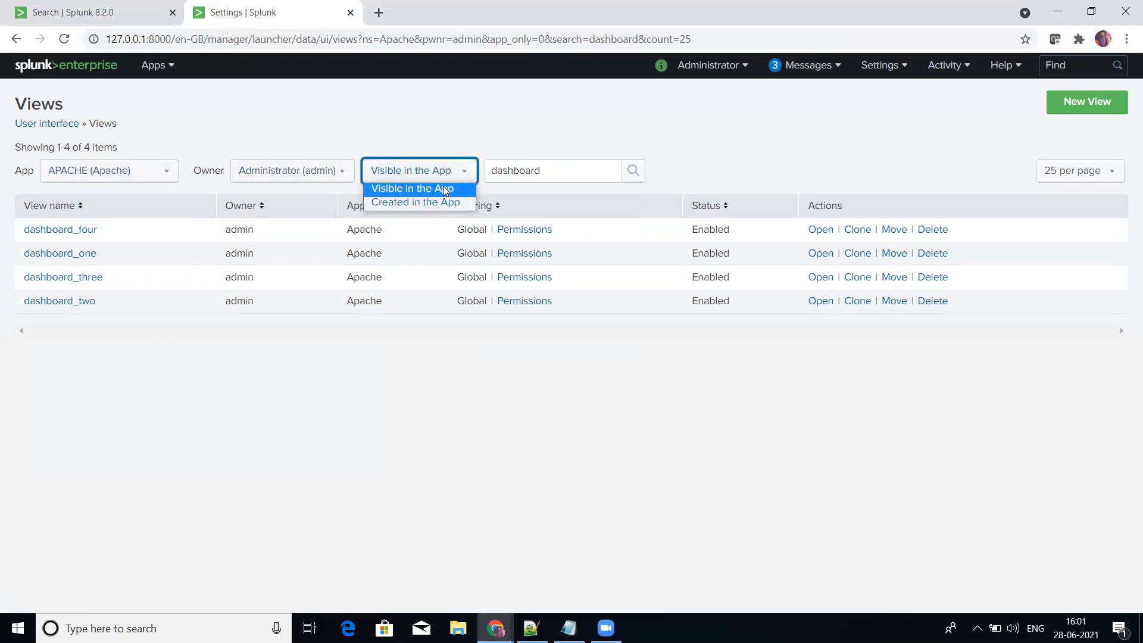
click(443, 186)
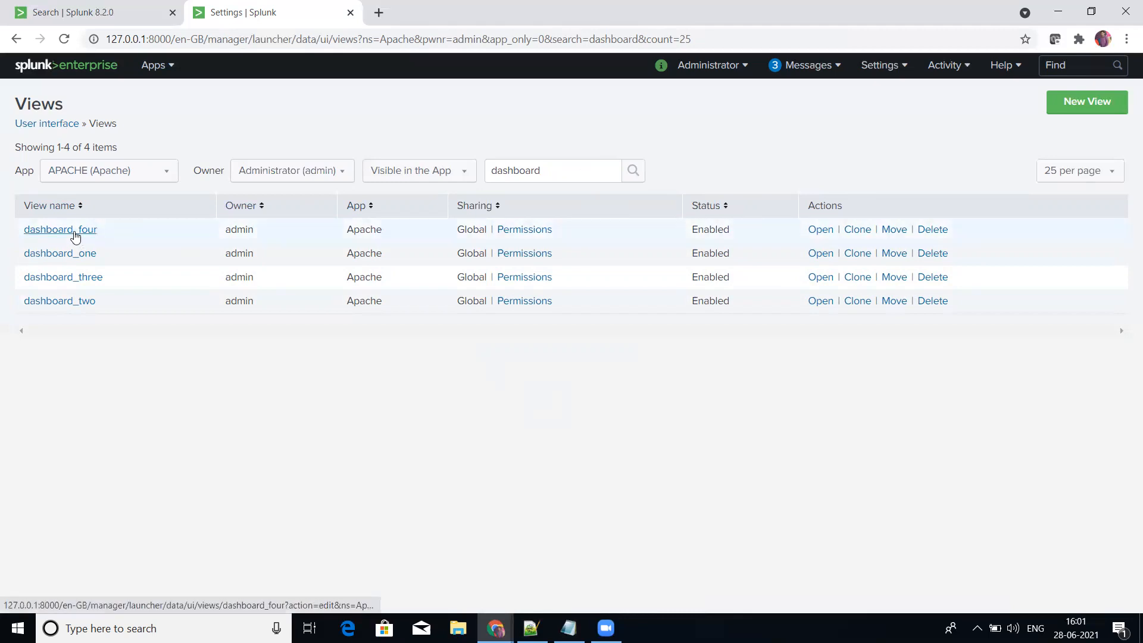
Step: Examine the label and panel title in dashboard_four's XML source, leaving the view without saving
click(77, 231)
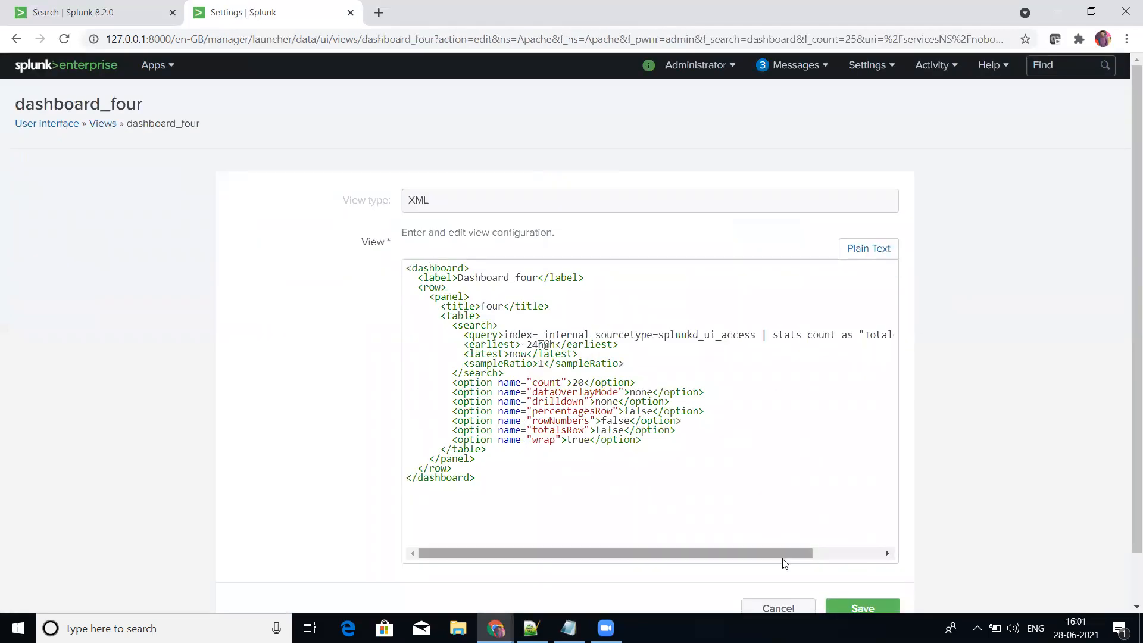
drag(457, 277, 534, 277)
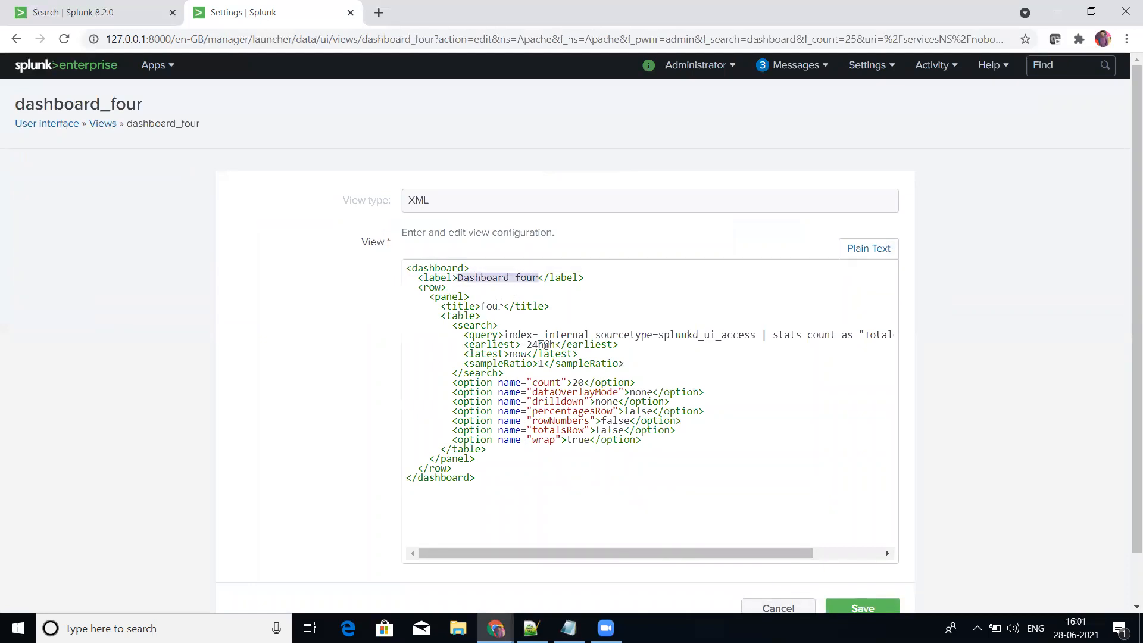
drag(480, 306, 504, 306)
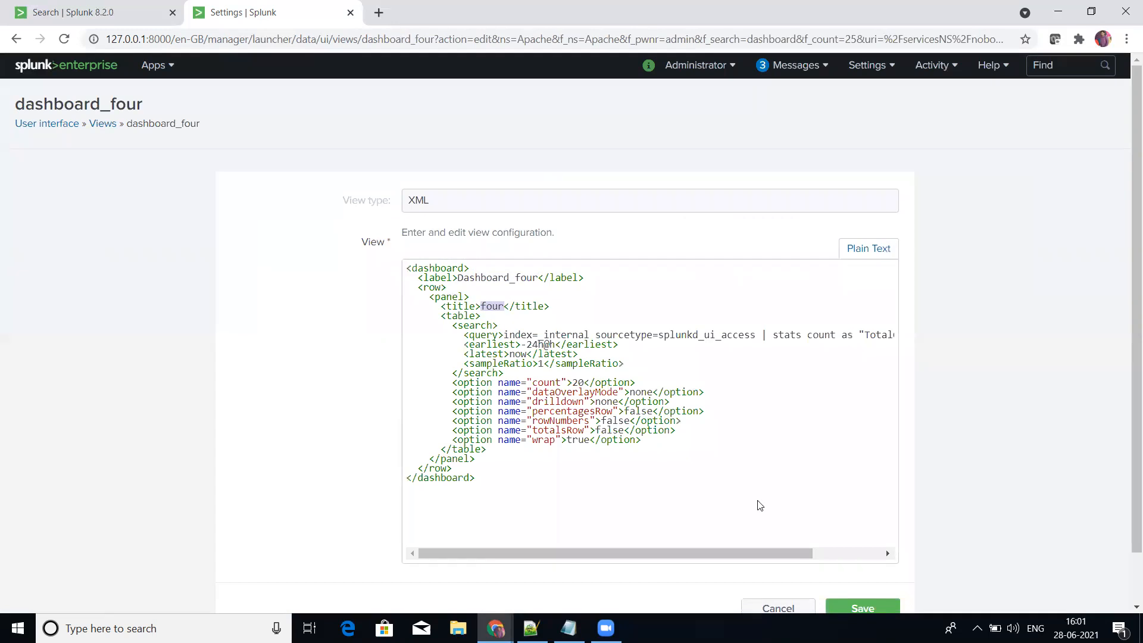
click(769, 606)
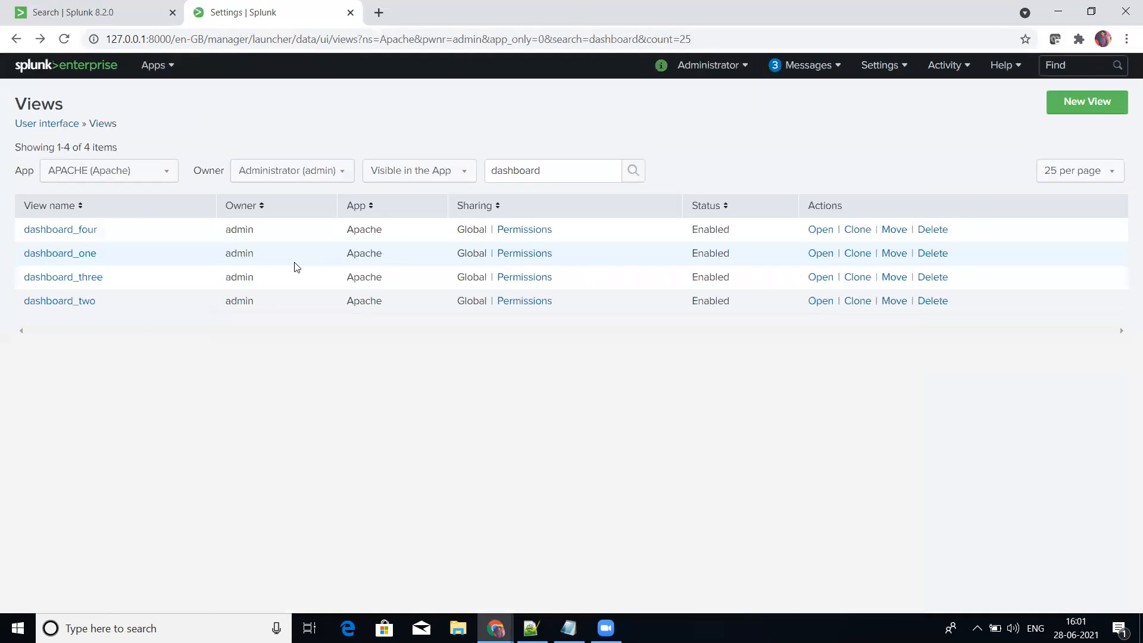
Step: Examine the label and panel title in dashboard_one's XML source
click(81, 255)
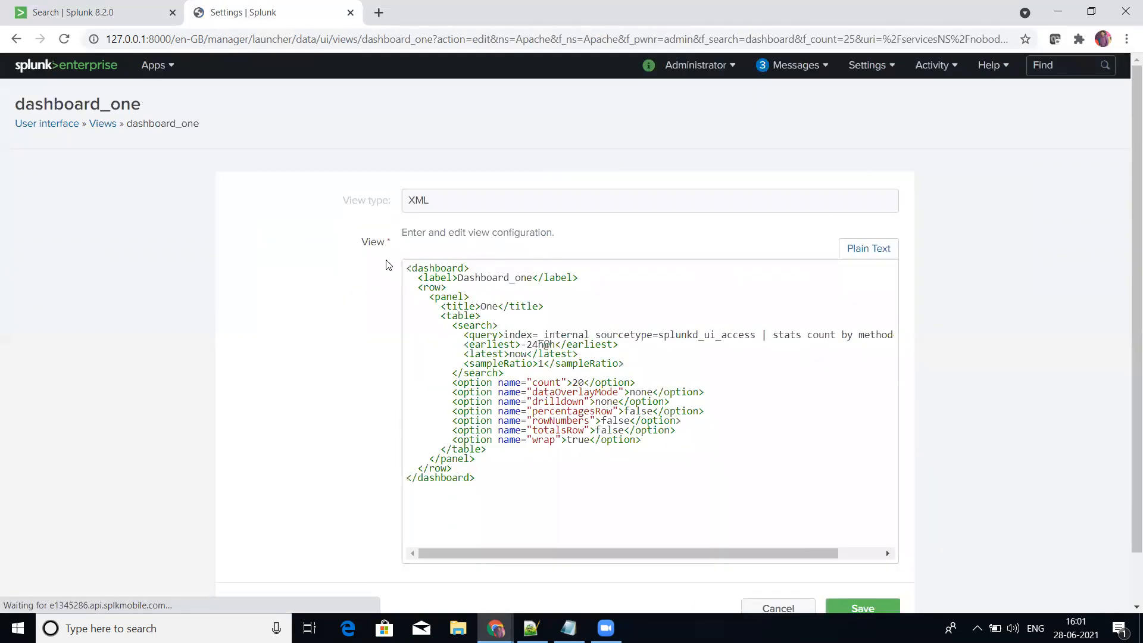
drag(459, 278, 534, 279)
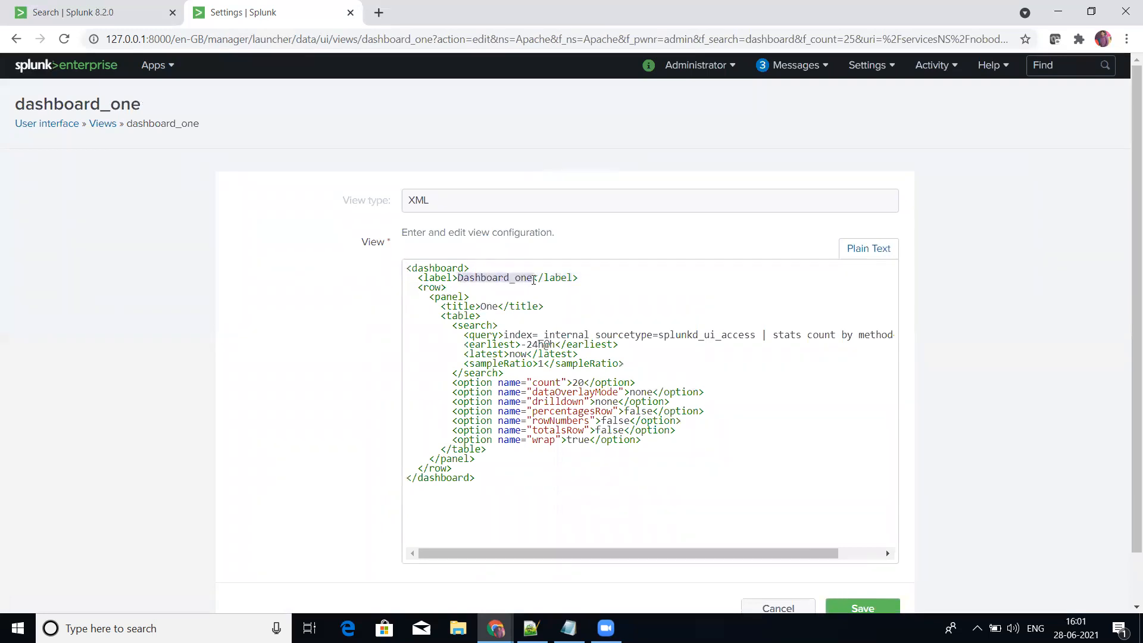
drag(481, 307, 493, 307)
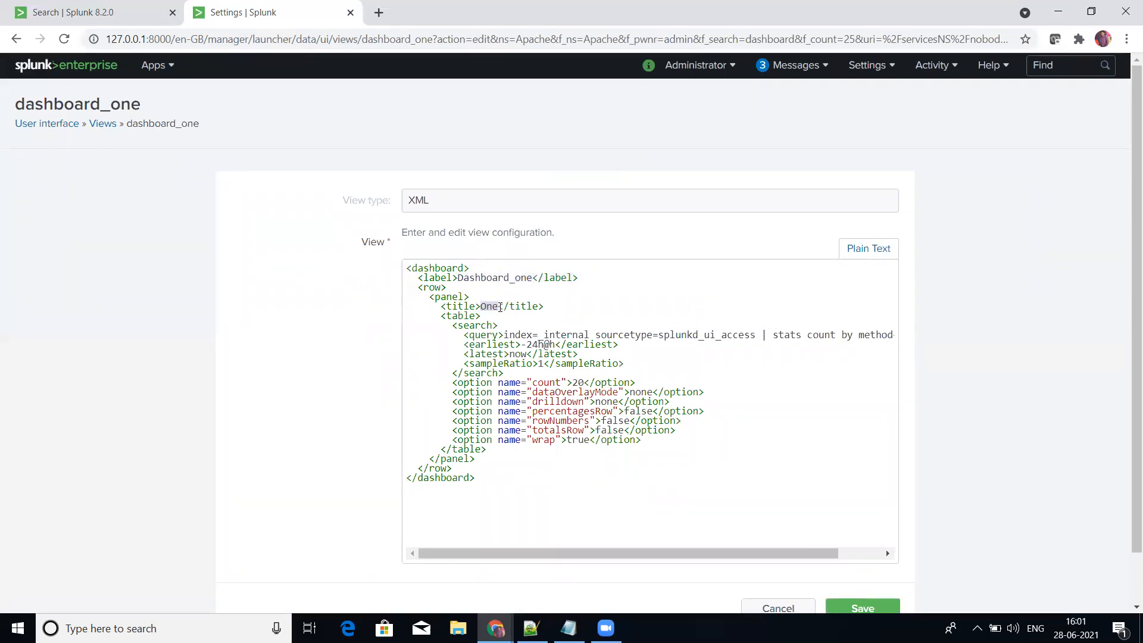
Step: Leave dashboard_one's source without saving and look at the APACHE app's search page and its dashboards list
click(803, 610)
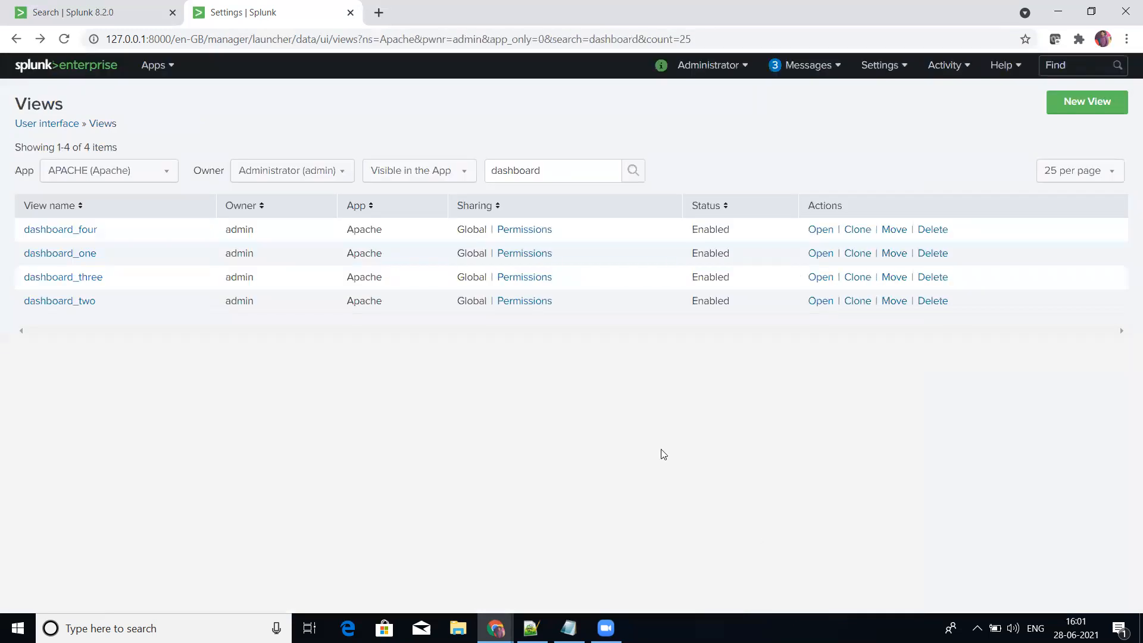
click(96, 11)
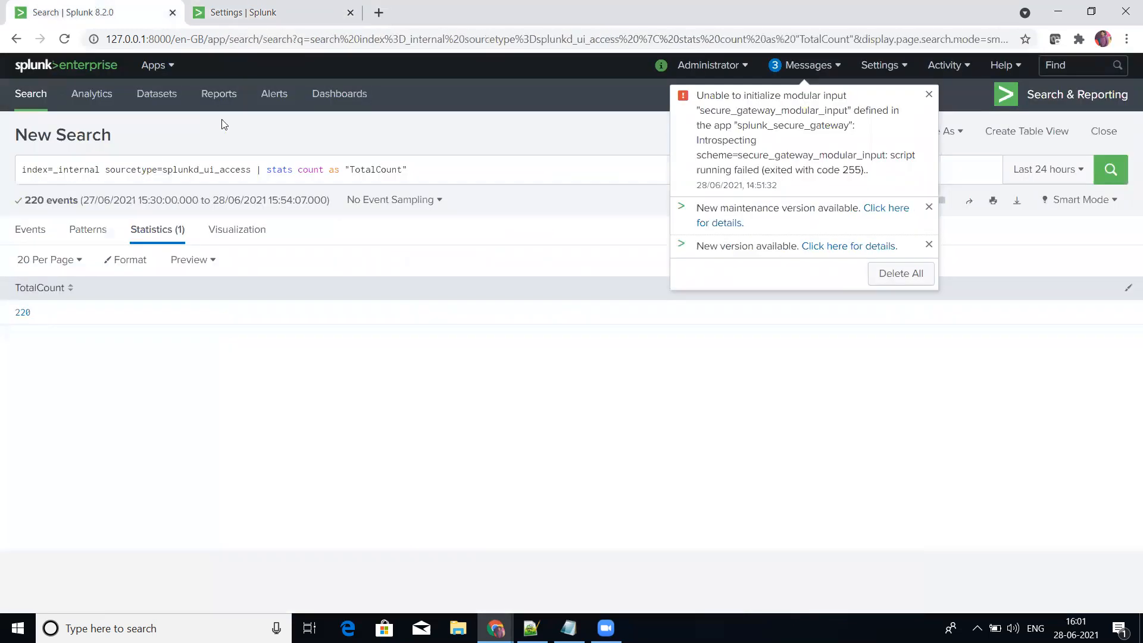
click(64, 39)
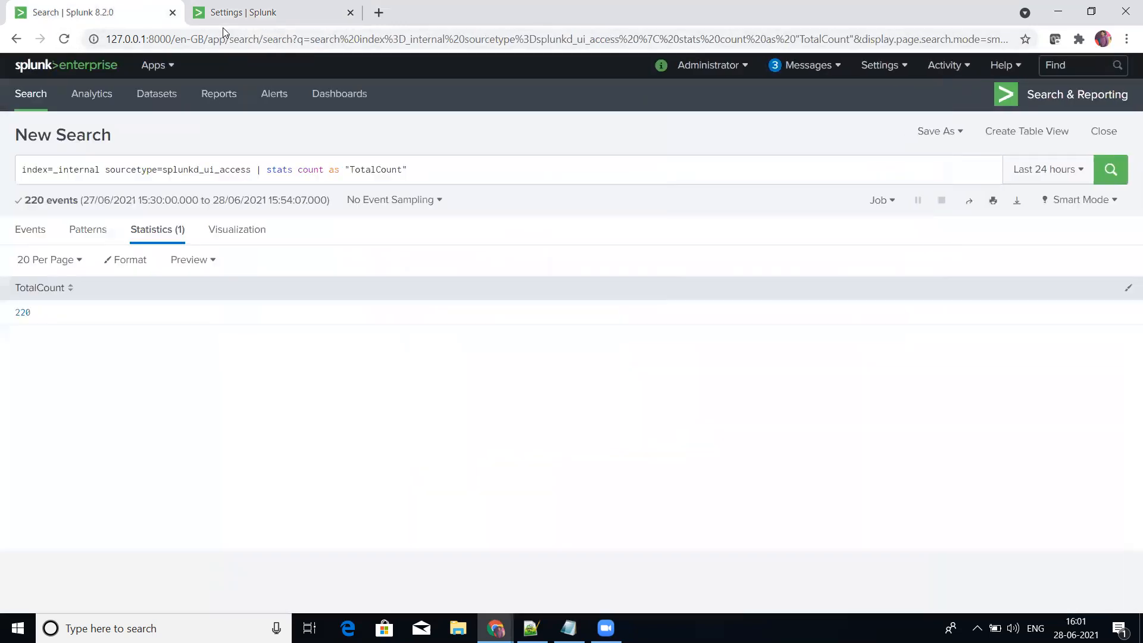
click(161, 73)
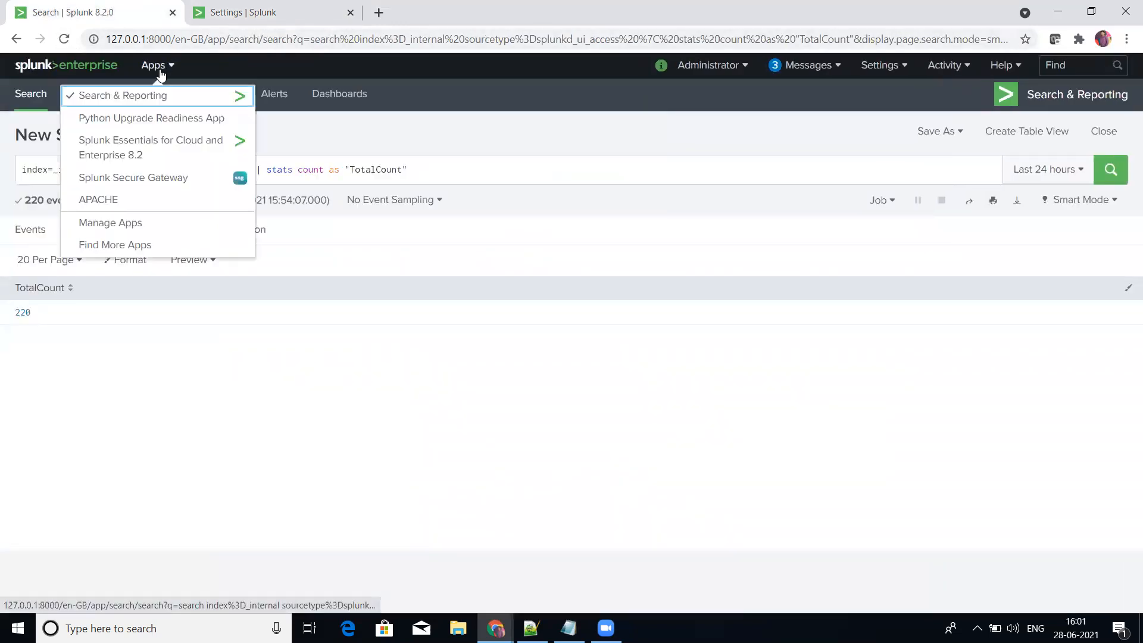
click(121, 196)
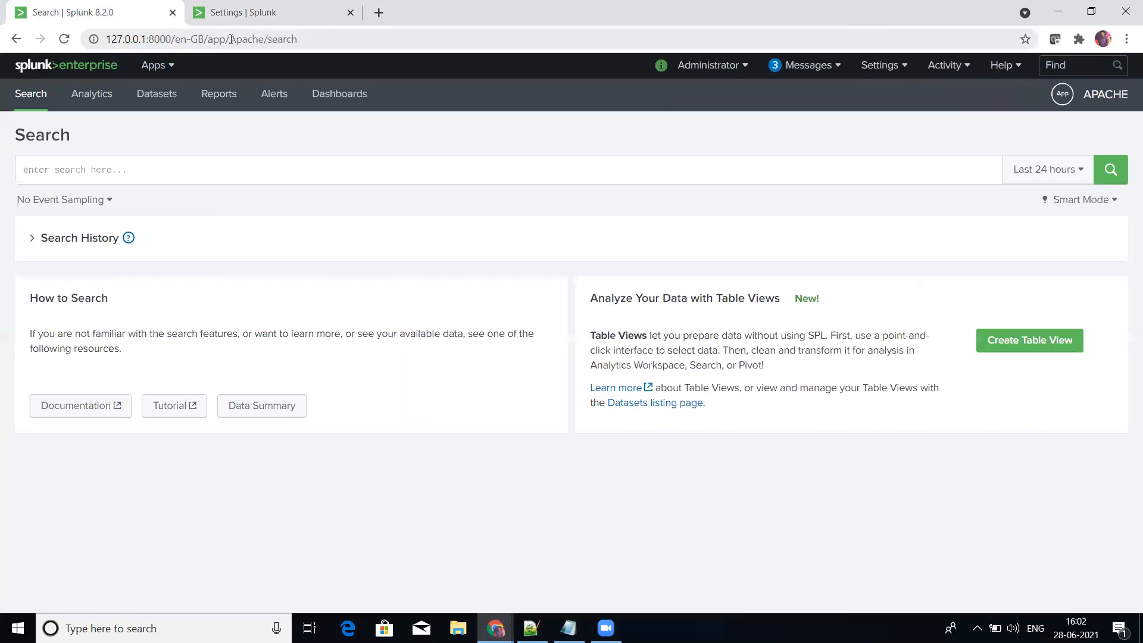
click(354, 103)
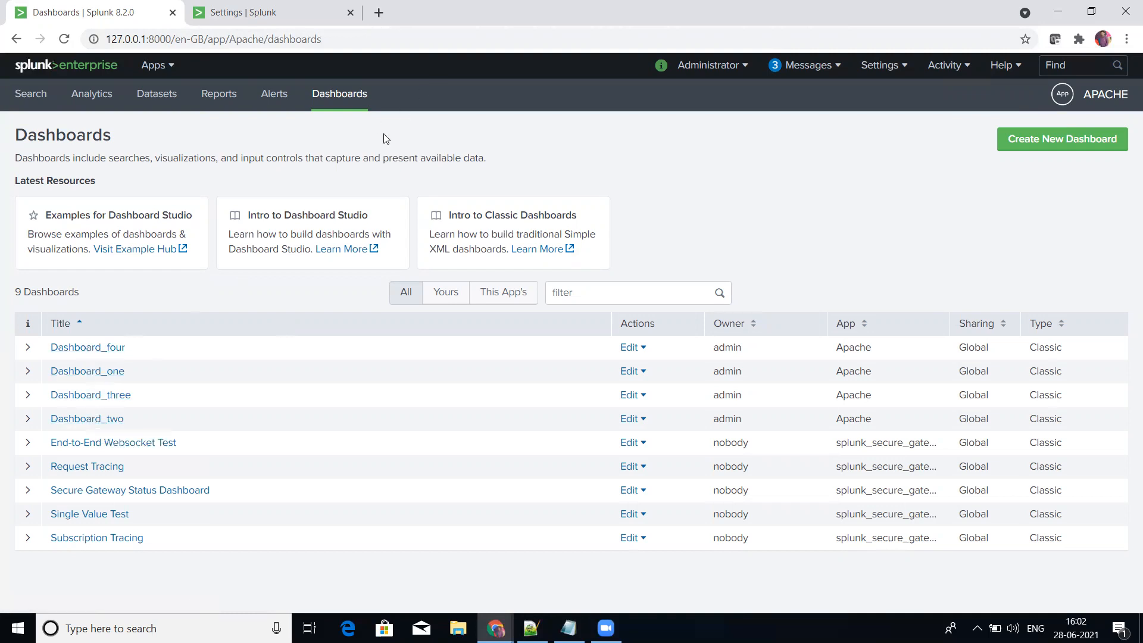
Step: Return to the APACHE search page and place its browser tab after the one showing the Views listing
click(16, 41)
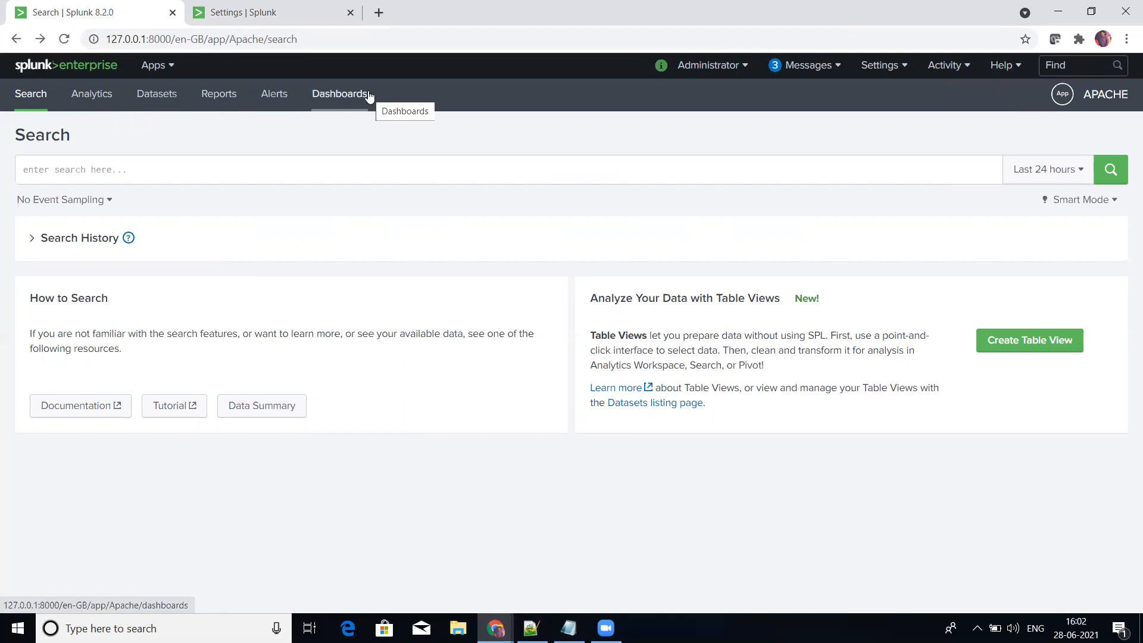
click(300, 12)
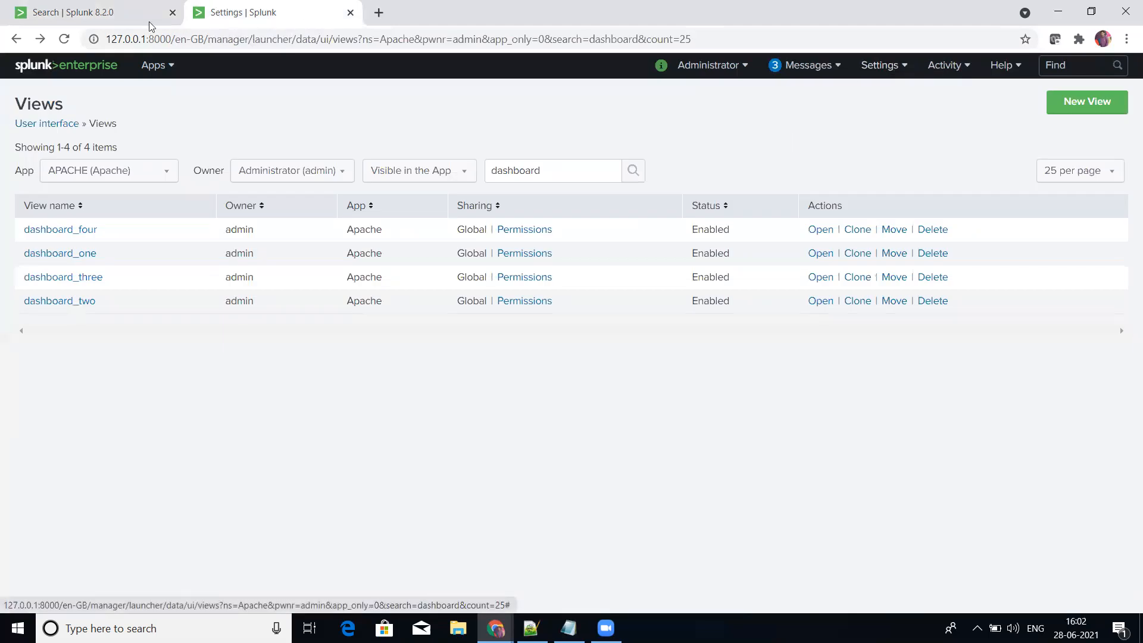
click(107, 13)
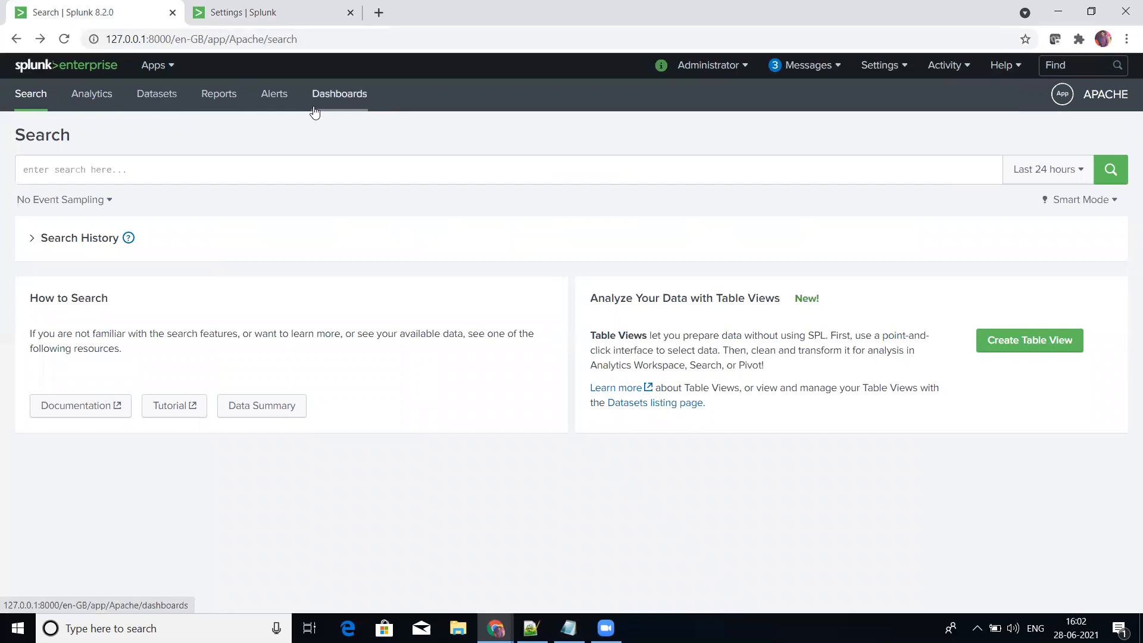
click(252, 12)
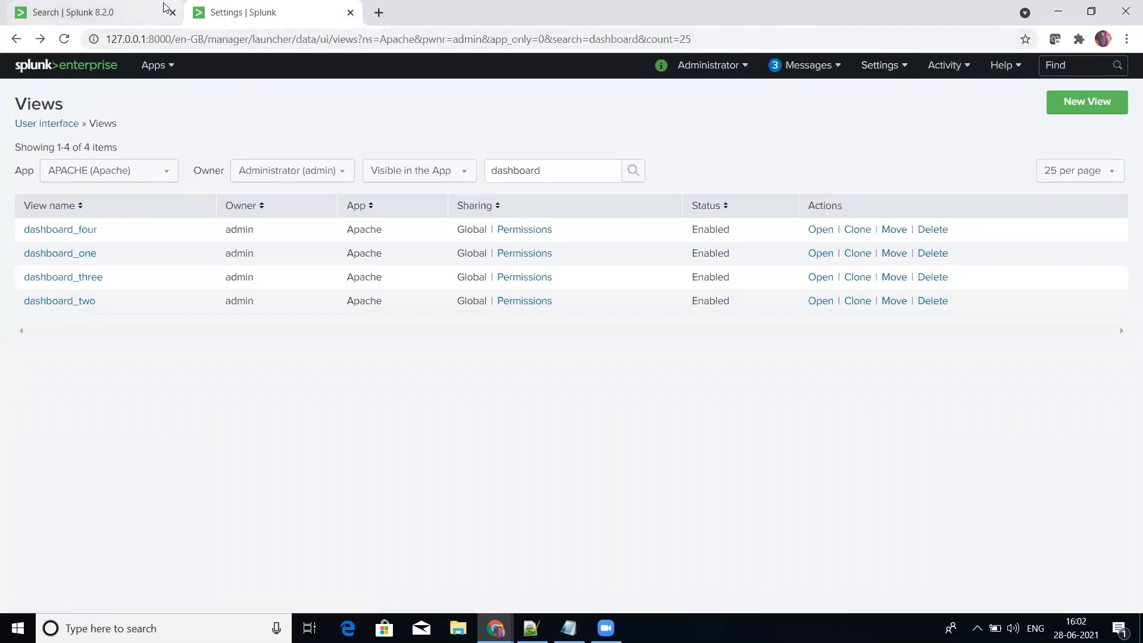
drag(121, 7, 297, 7)
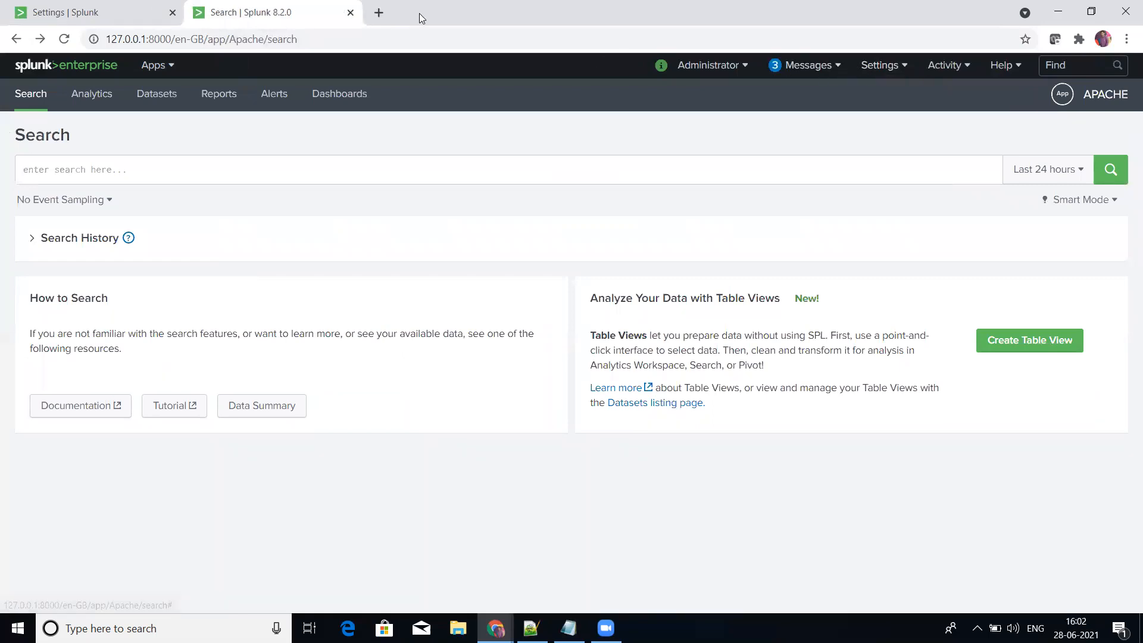
click(96, 12)
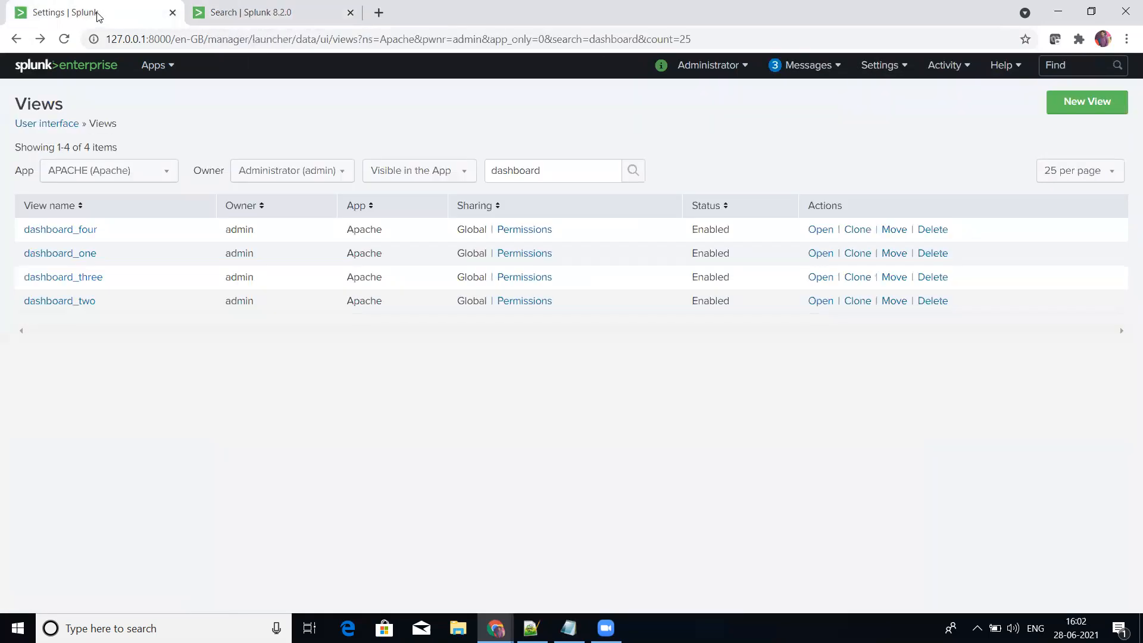
Step: Open the list of navigation menus from the APACHE app's user interface settings
click(209, 5)
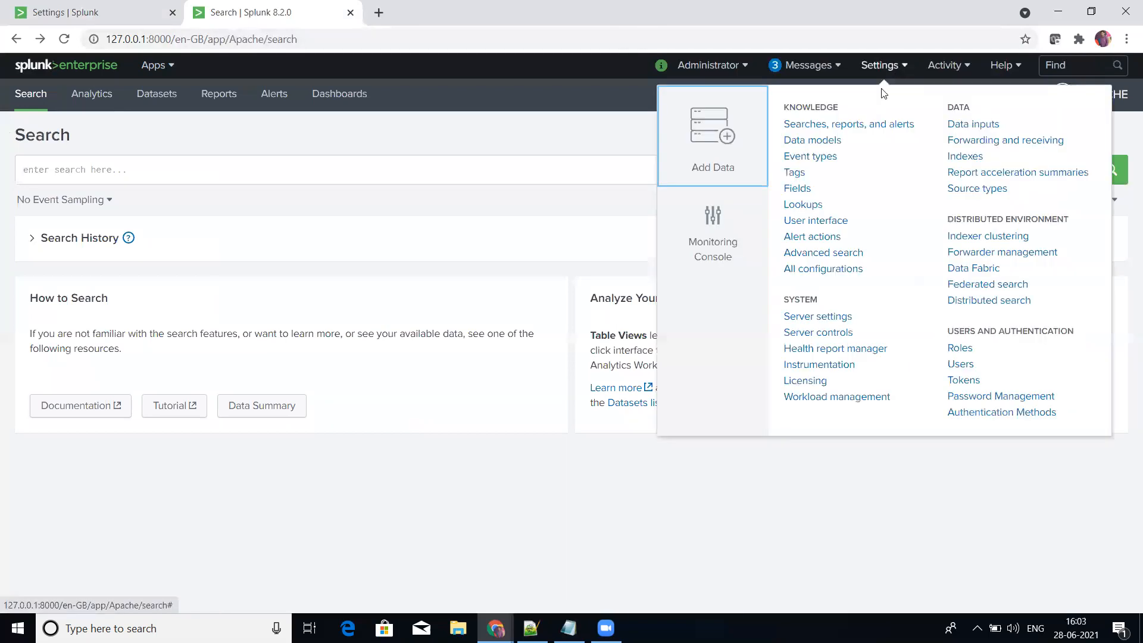
click(813, 224)
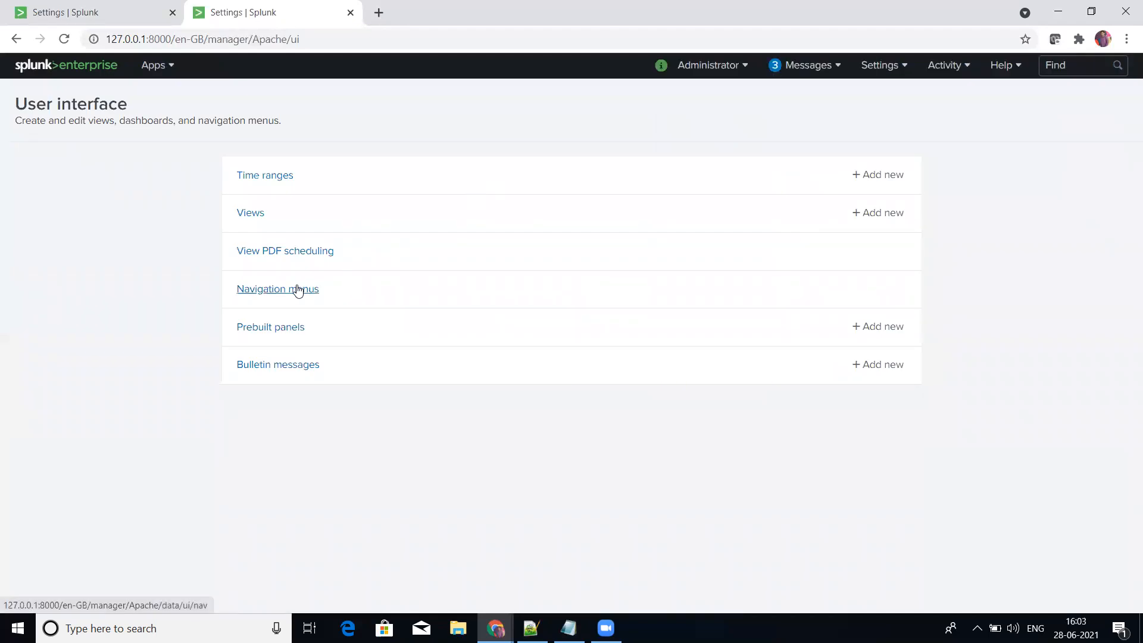
click(249, 292)
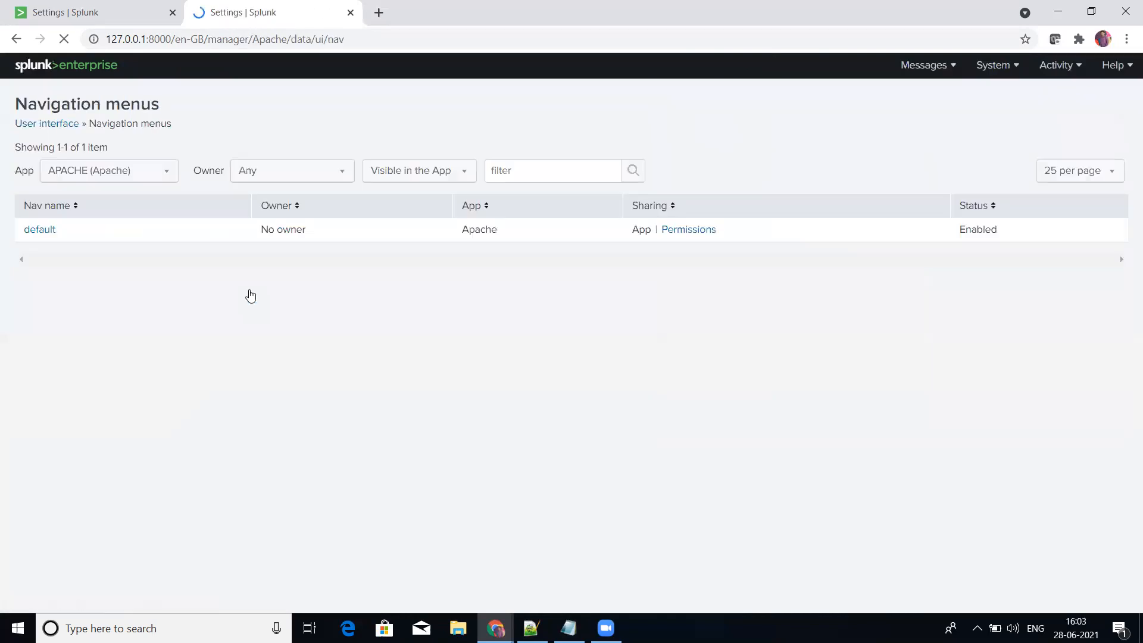
Step: List the navigation menus of the Search & Reporting app, and set the listing back to the APACHE app
click(119, 173)
click(80, 255)
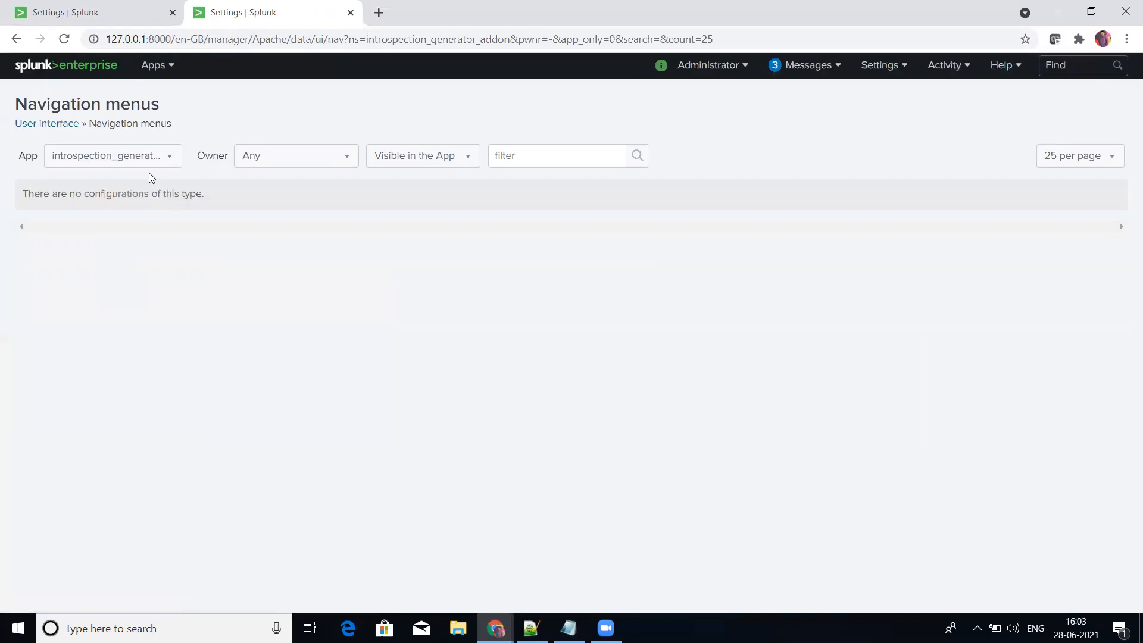
click(158, 163)
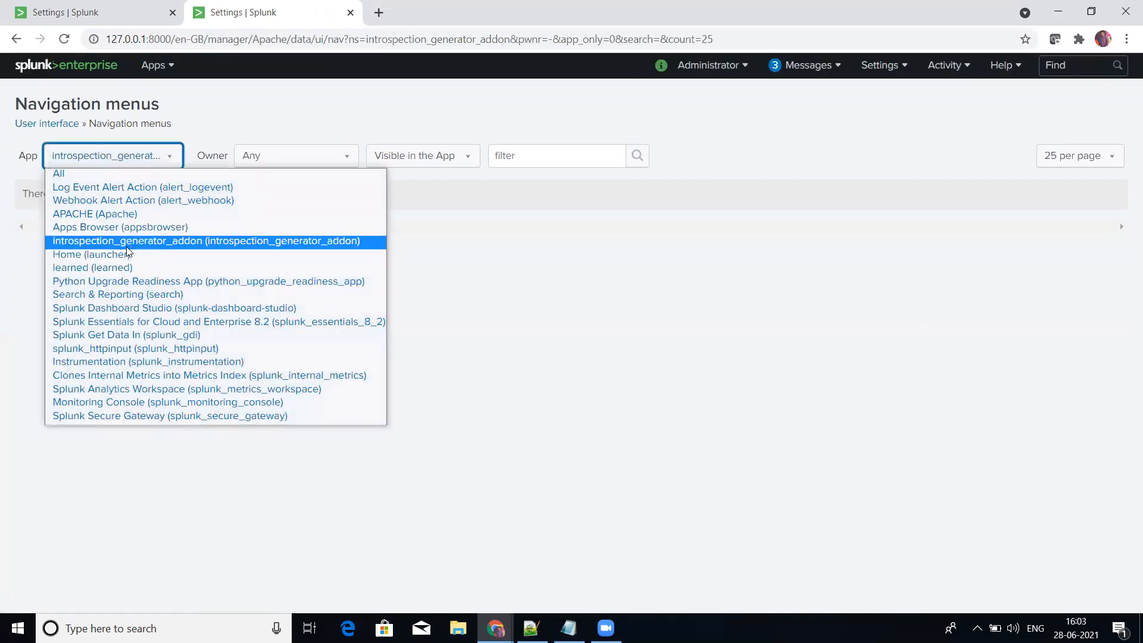
key(Down)
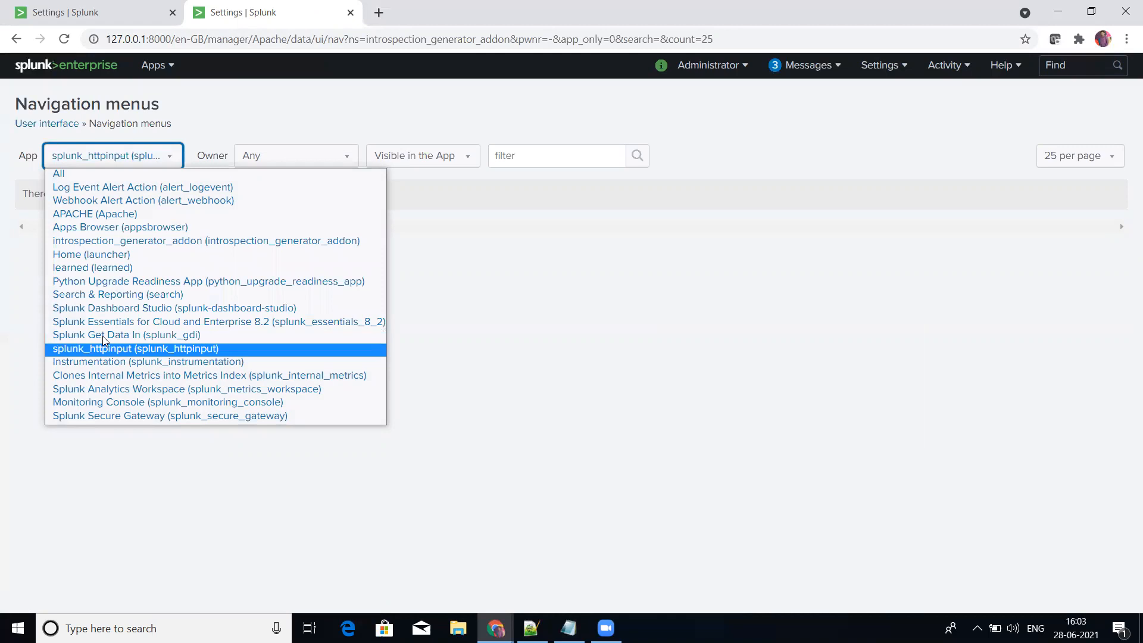
key(s)
key(s)
key(s)
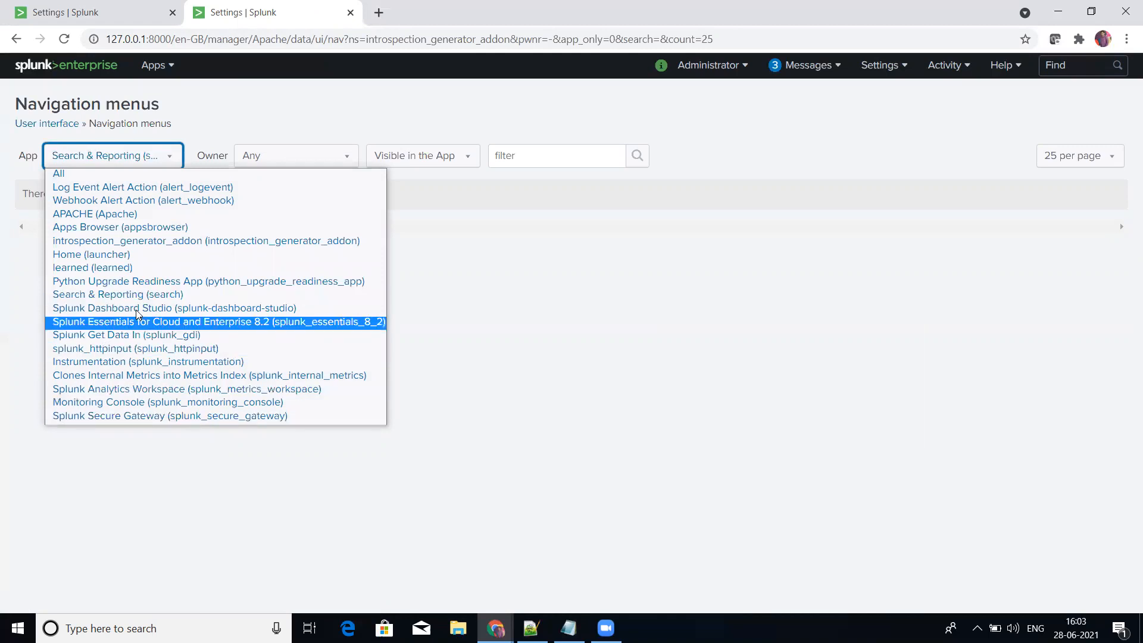
click(152, 294)
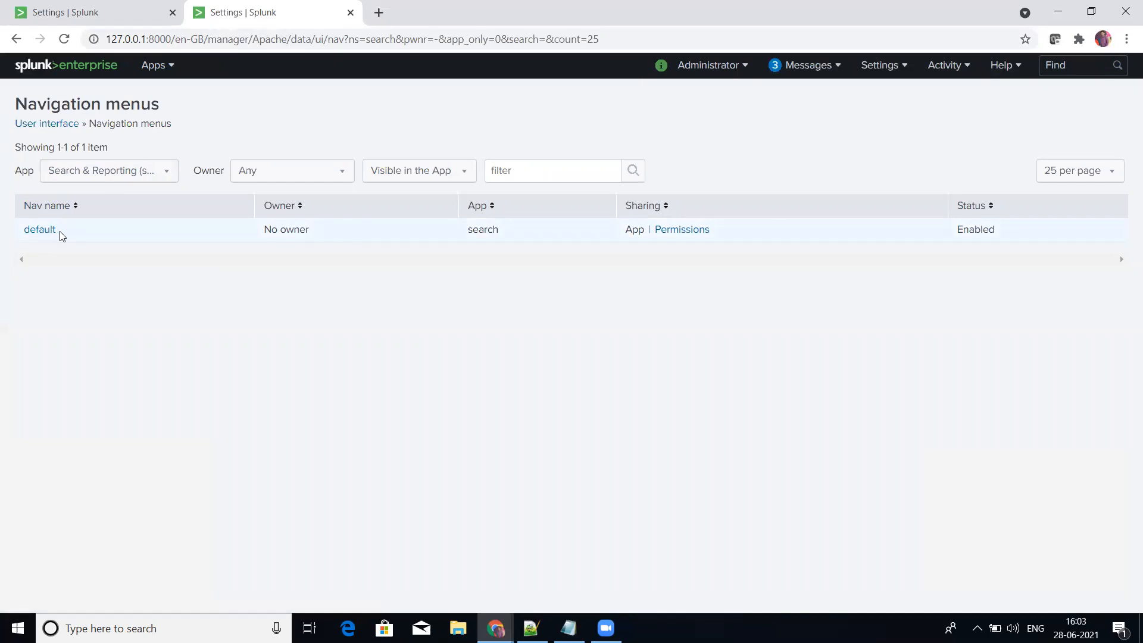
click(114, 178)
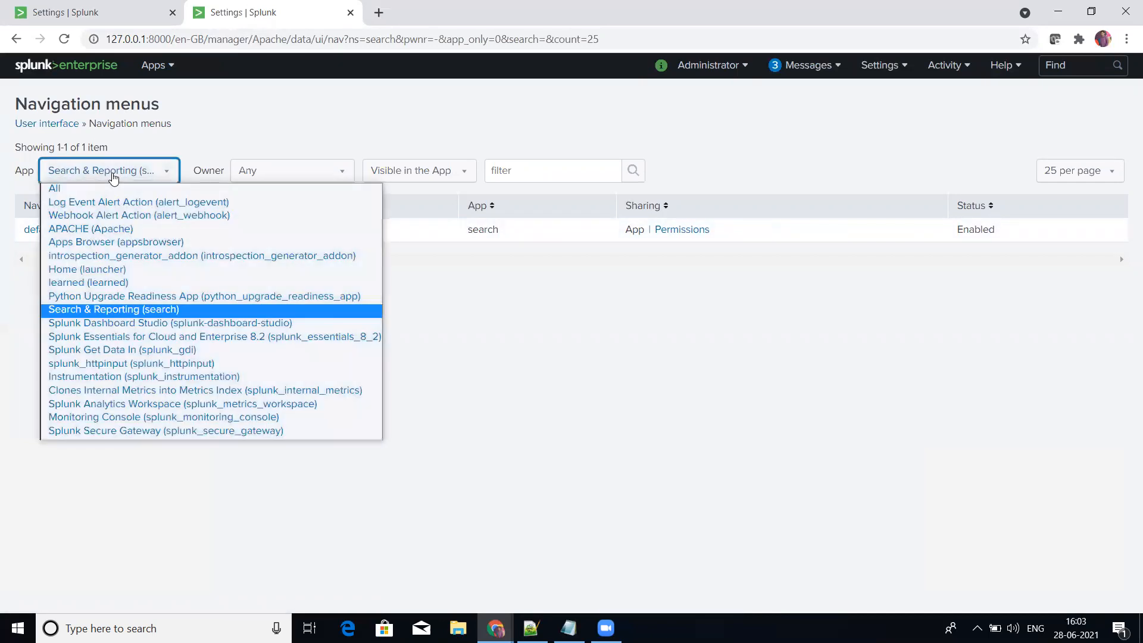
click(110, 230)
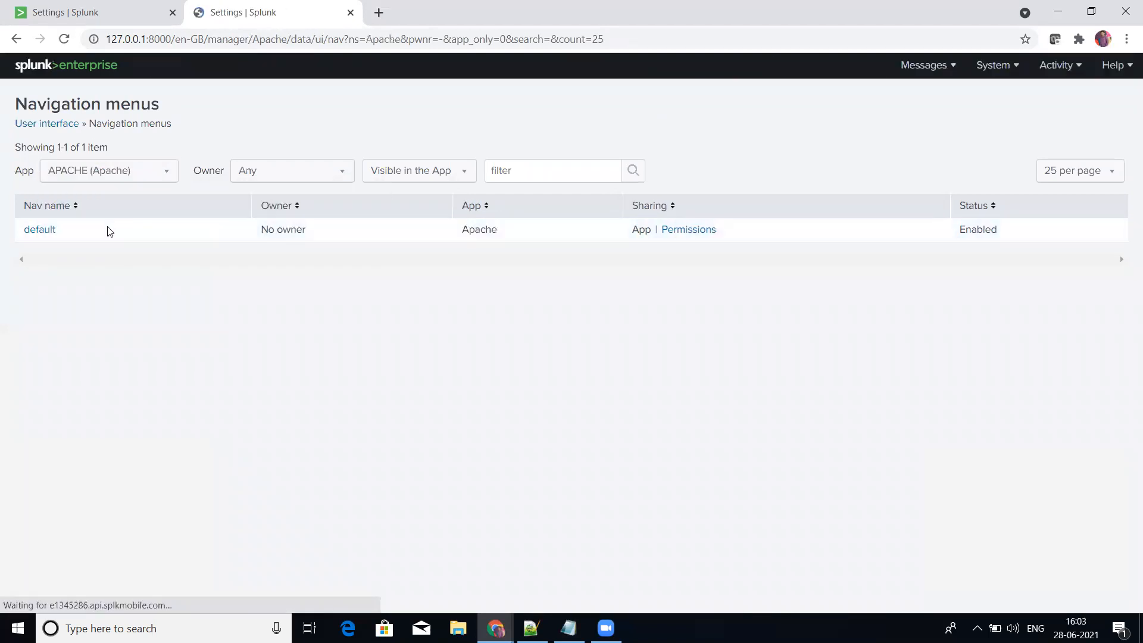
Step: Copy the XML of APACHE's default navigation menu into the new 70 document in Notepad++, below the existing nav samples
click(37, 231)
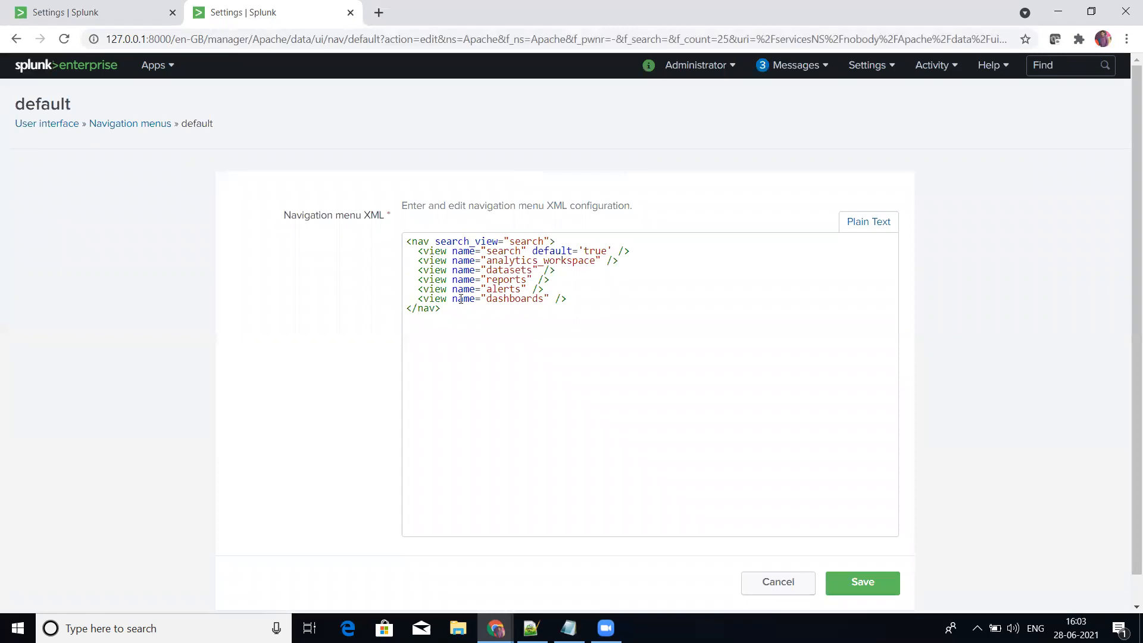
drag(407, 308, 402, 242)
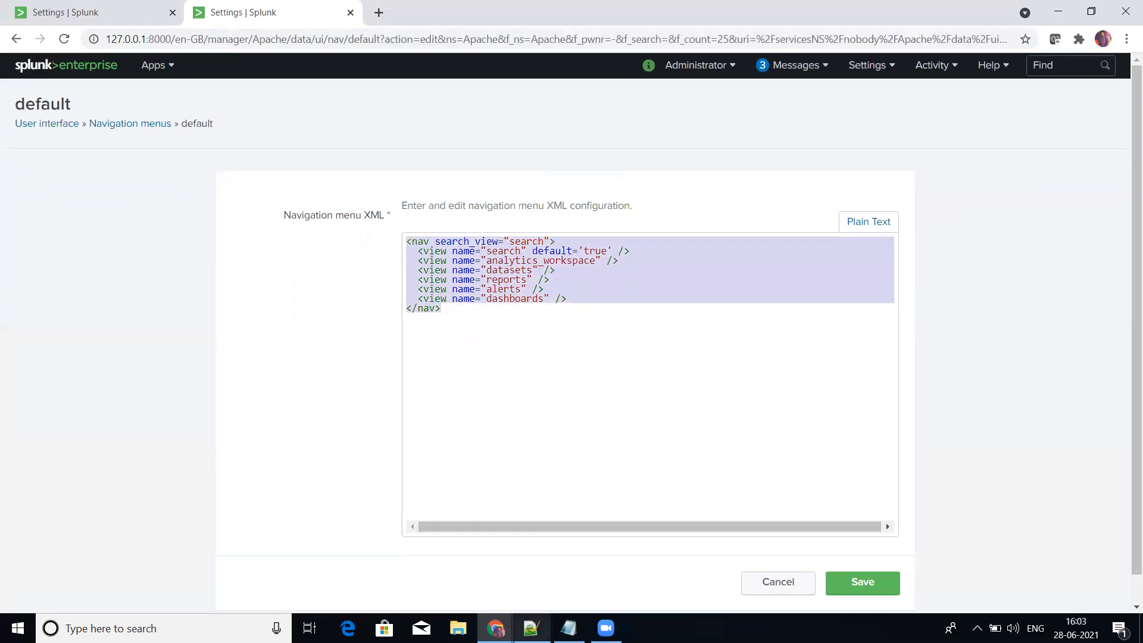
click(530, 628)
key(Return)
key(Return)
text(<nav search_view="search">   <view name="search" default='true' />   <view name="analytics_workspace" />   <view name="datasets" />   <view name="reports" />   <view name="alerts" />   <view name="dashboards" /> </nav>)
key(Return)
key(Return)
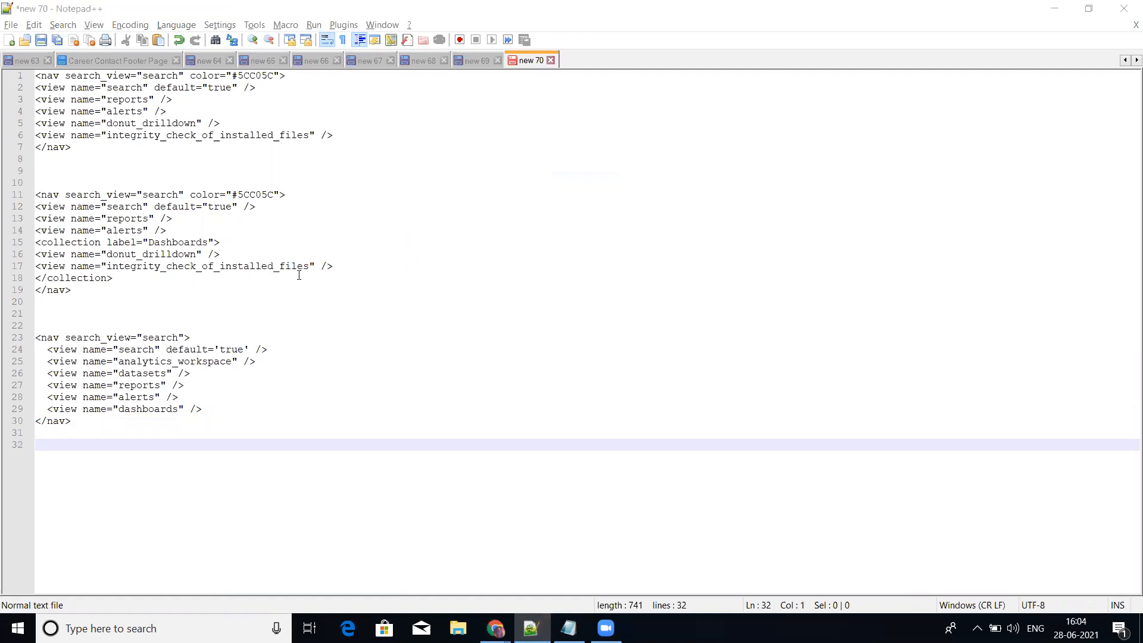
Step: Switch back to the browser and copy the view name dashboard_one from the Views listing
key(alt+Tab)
click(445, 275)
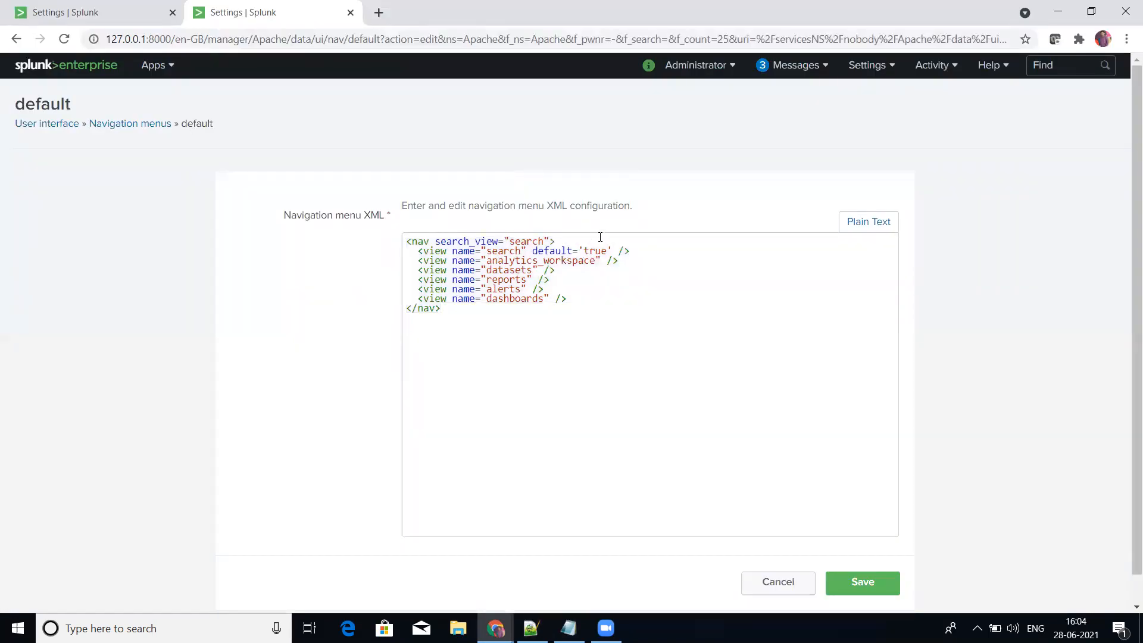
click(486, 253)
key(alt+Tab)
key(alt+Tab)
drag(487, 250, 519, 251)
click(112, 6)
right_click(112, 6)
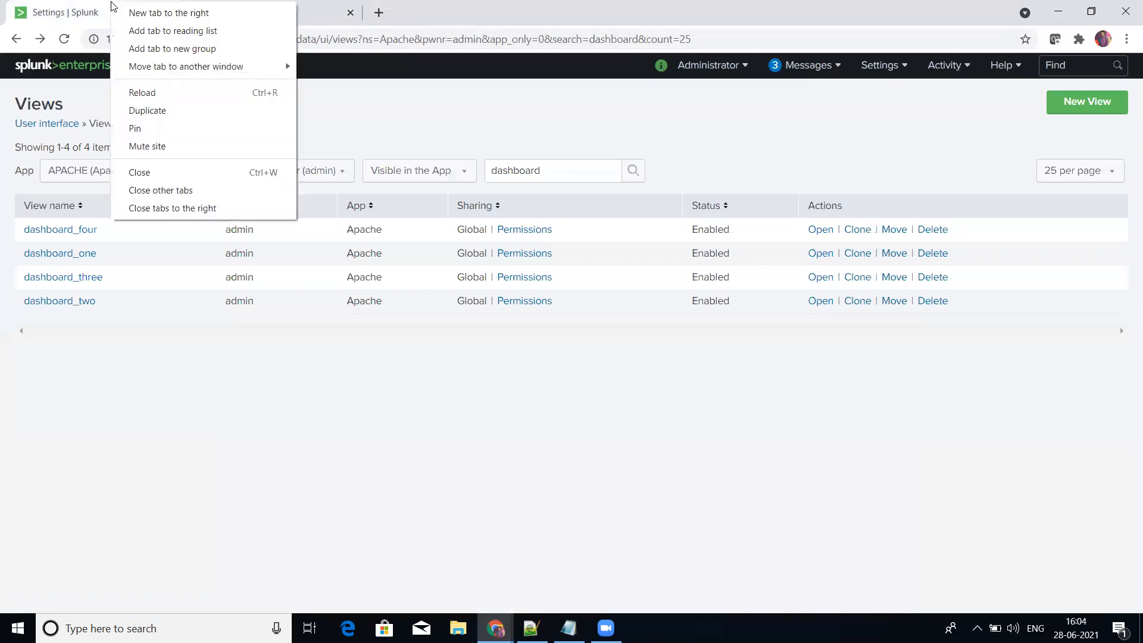
click(180, 577)
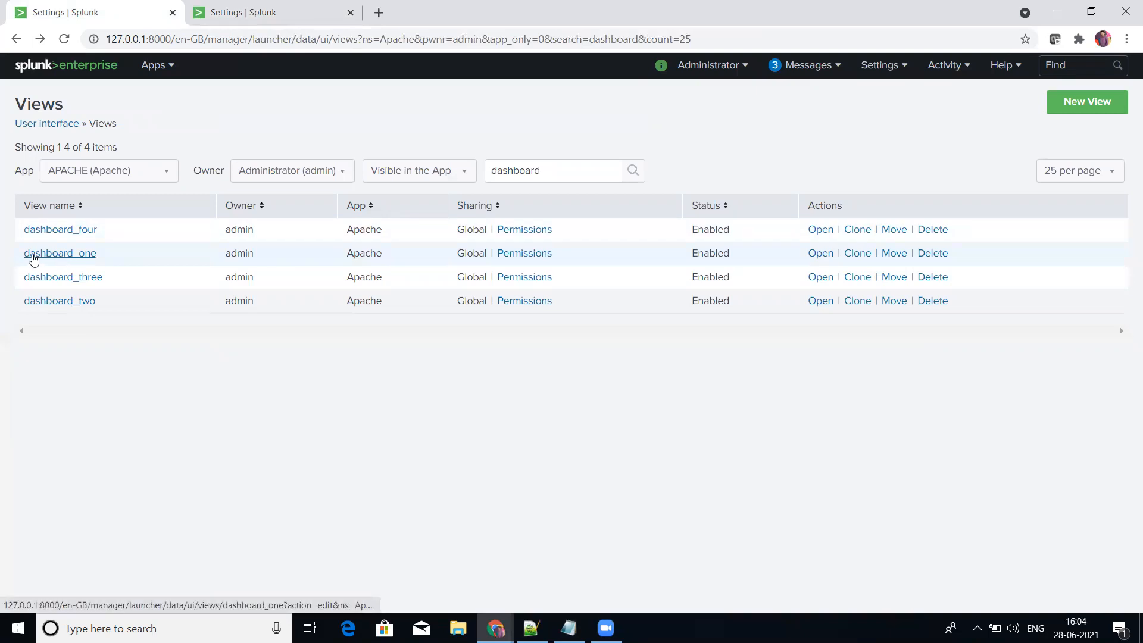
drag(99, 258, 22, 257)
key(ctrl+c)
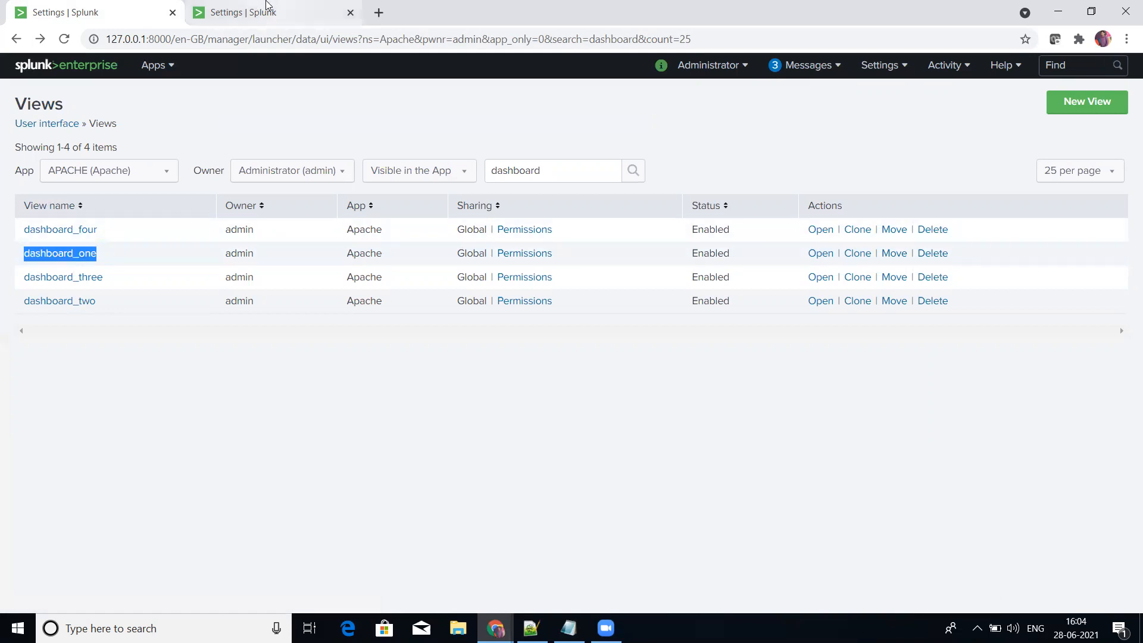
Step: Replace the view name "search" with dashboard_one in the default="true" entry of the APACHE navigation XML
click(268, 9)
click(524, 253)
key(shift+Left)
key(shift+Left)
key(shift+Left)
key(shift+Left)
key(shift+Left)
key(shift+Left)
key(ctrl+v)
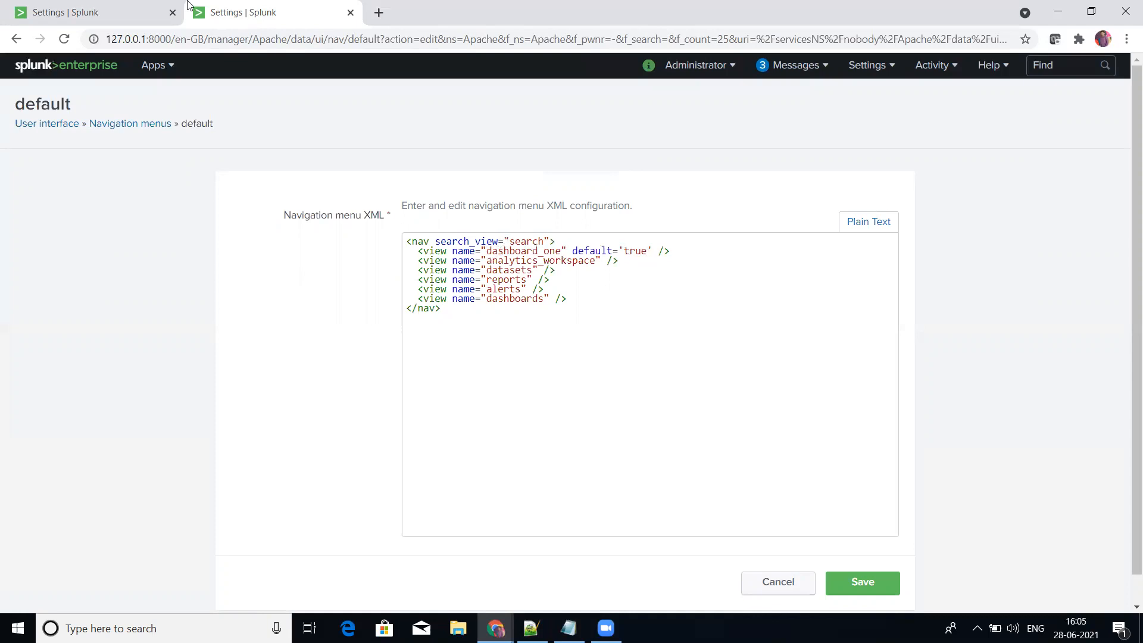
Step: Replace the view name analytics_workspace with dashboard_two in the navigation XML
click(140, 9)
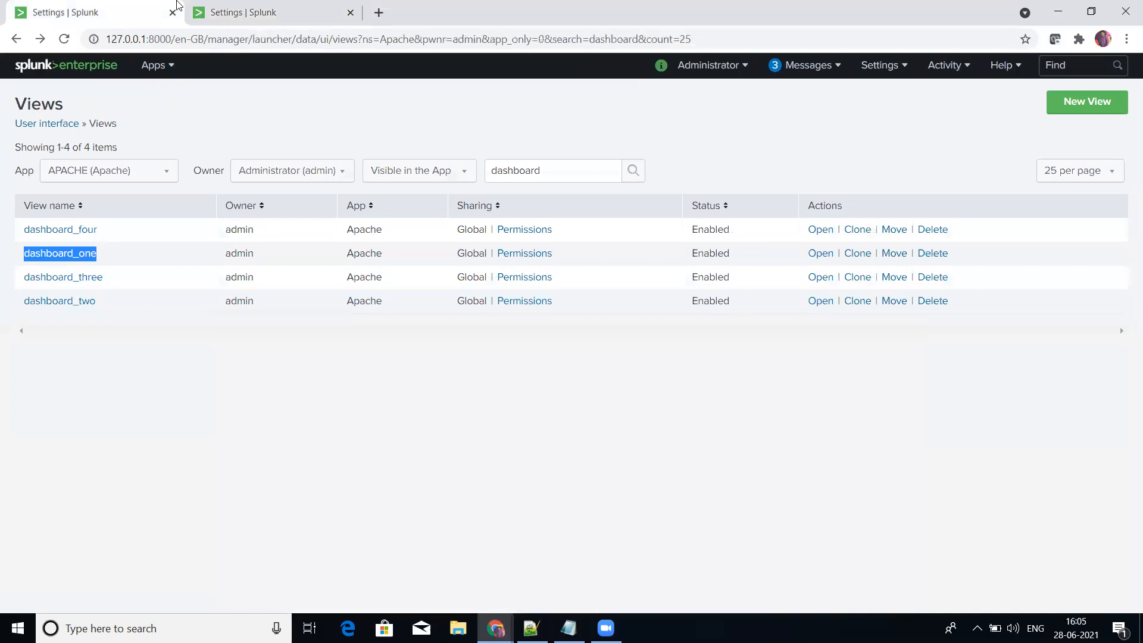
click(234, 9)
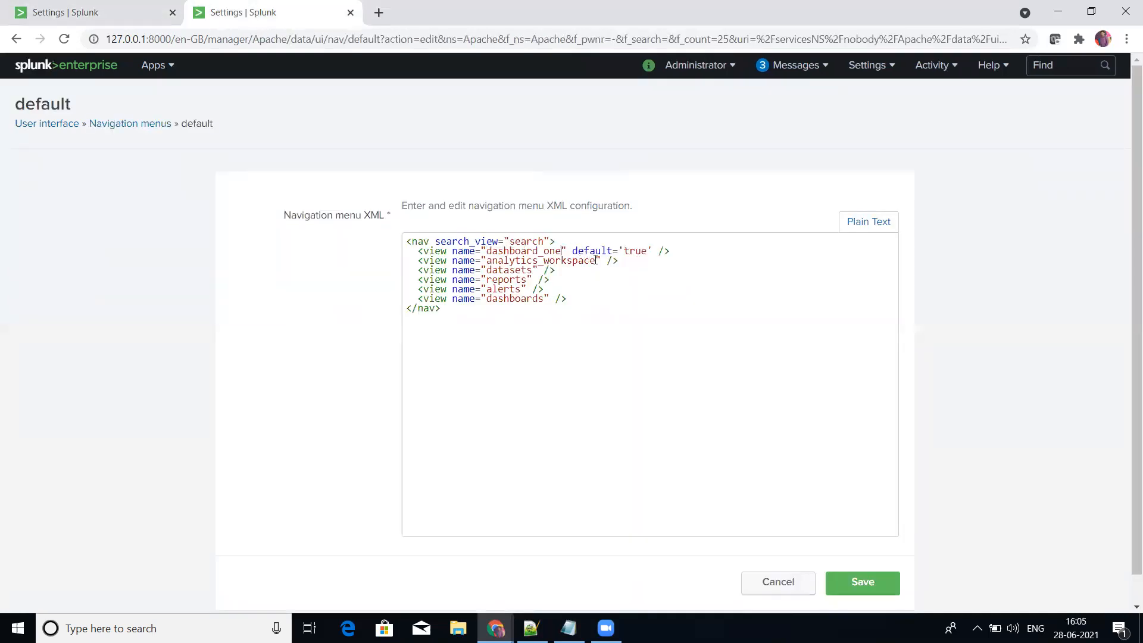
key(shift+Left)
key(shift+Left)
key(shift+Left)
key(shift+Left)
key(shift+Left)
key(shift+Left)
key(shift+Left)
key(shift+Left)
key(shift+Left)
key(shift+Left)
key(shift+Left)
key(shift+Left)
key(shift+Left)
key(shift+Left)
key(shift+Left)
key(shift+Left)
key(shift+Left)
key(shift+Left)
key(shift+Left)
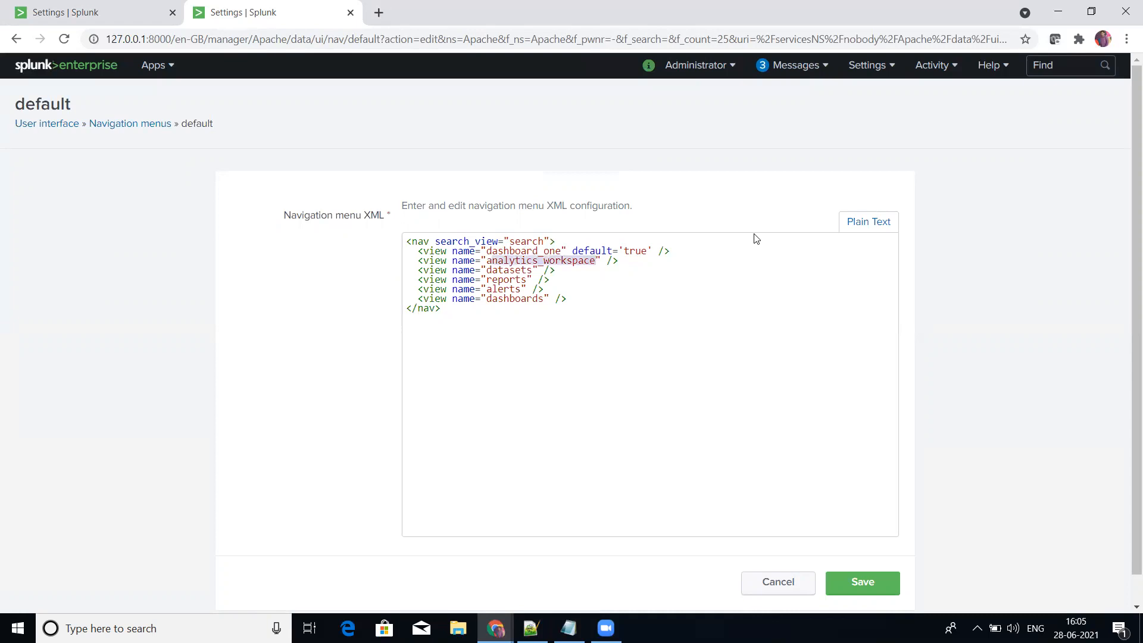
key(ctrl+v)
key(BackSpace)
key(BackSpace)
key(BackSpace)
text(two)
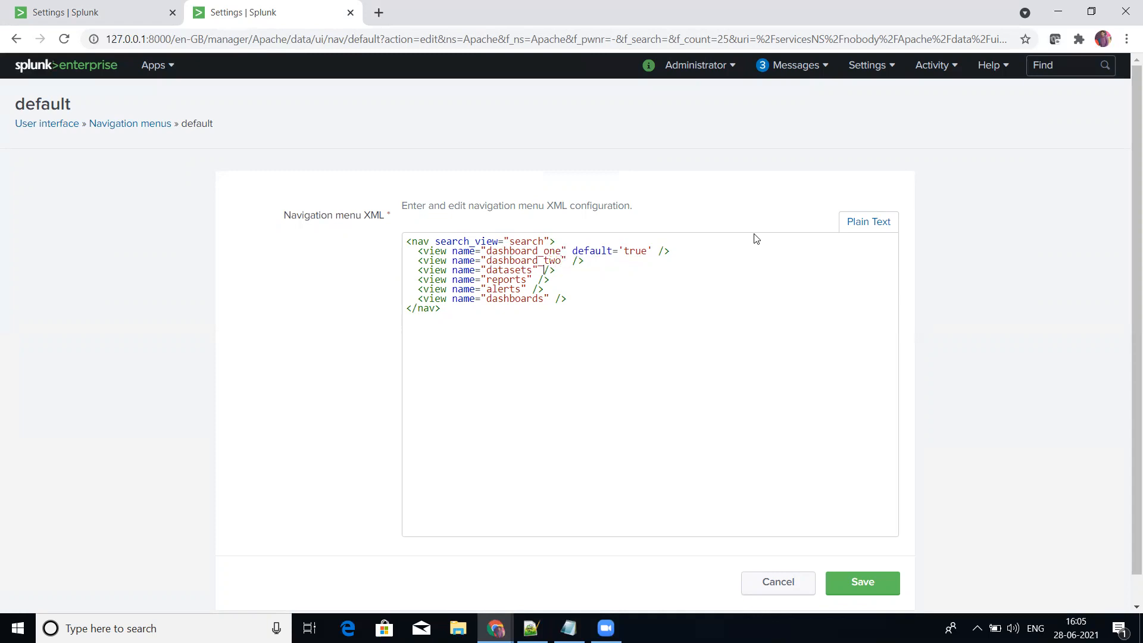
Step: Replace the view name datasets with dashboard_three in the navigation XML
key(shift+Left)
key(shift+Left)
key(shift+Left)
key(shift+Left)
key(shift+Left)
key(shift+Left)
key(shift+Left)
key(shift+Left)
text(dashboard_three)
Step: Replace the view name reports with dashboard_four in the navigation XML
key(shift+Left)
key(shift+Left)
key(shift+Left)
key(shift+Left)
key(shift+Left)
key(shift+Left)
key(shift+Left)
key(ctrl+v)
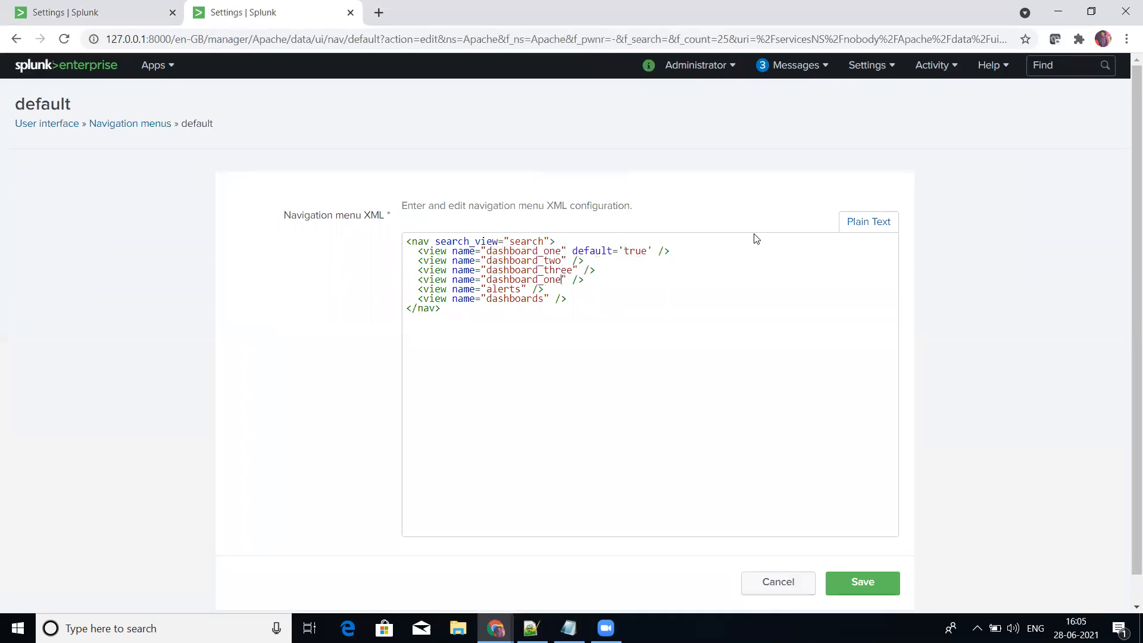
key(BackSpace)
key(BackSpace)
key(BackSpace)
text(four)
Step: Remove the alerts and dashboards view entries from the navigation XML and save the menu
drag(419, 291, 572, 296)
key(BackSpace)
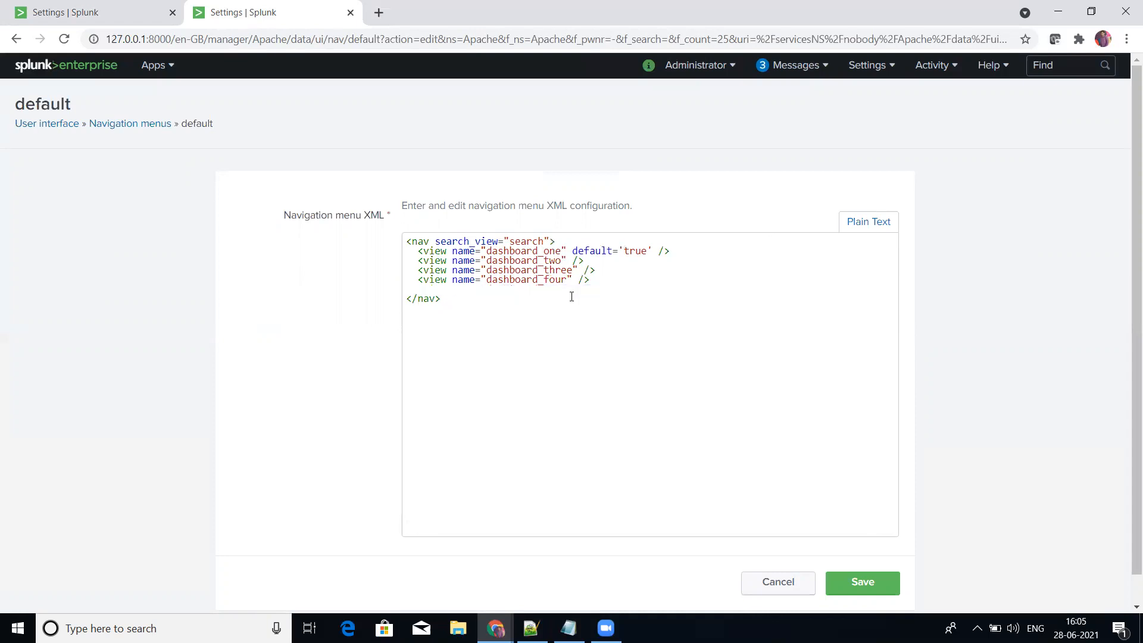
key(BackSpace)
click(840, 579)
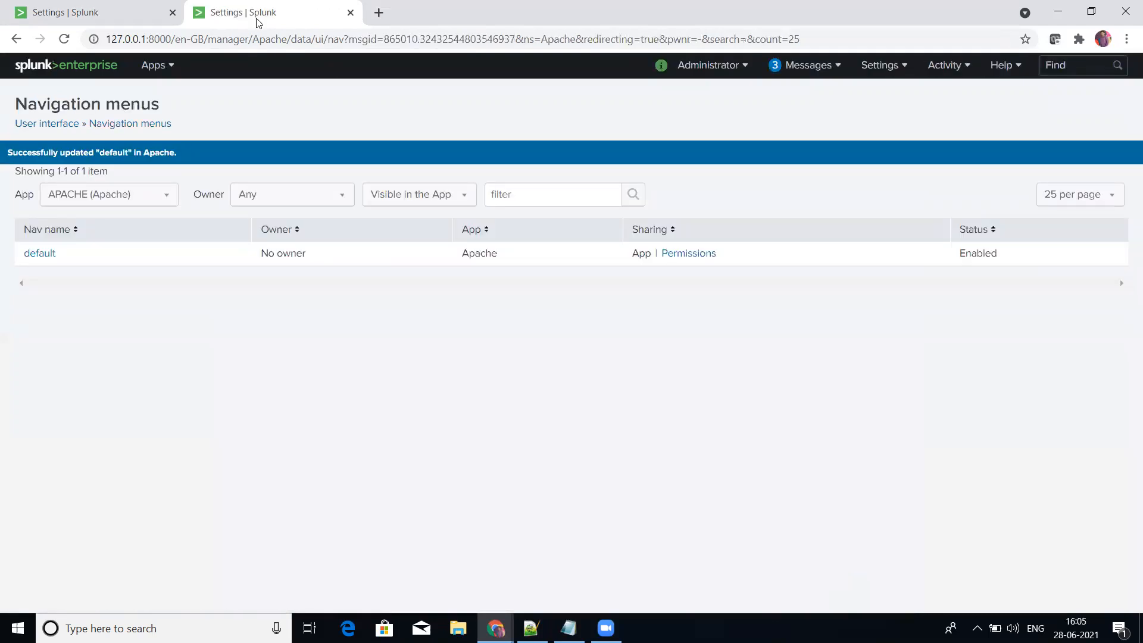
Step: Open the APACHE app in the first browser tab to check its new navigation bar
click(56, 4)
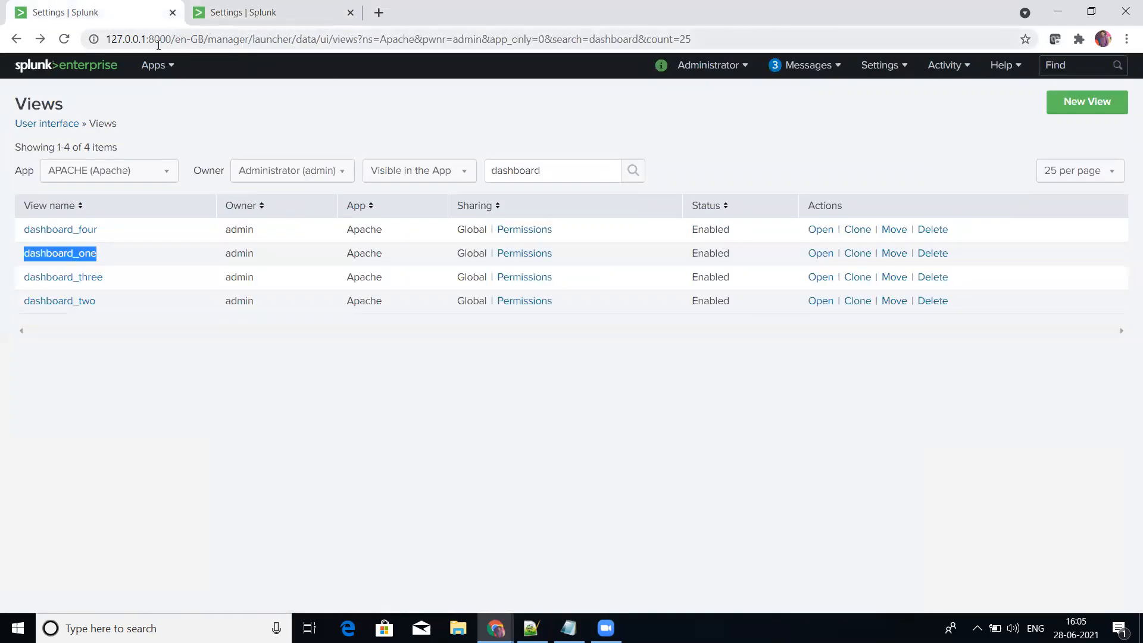
click(150, 67)
click(114, 200)
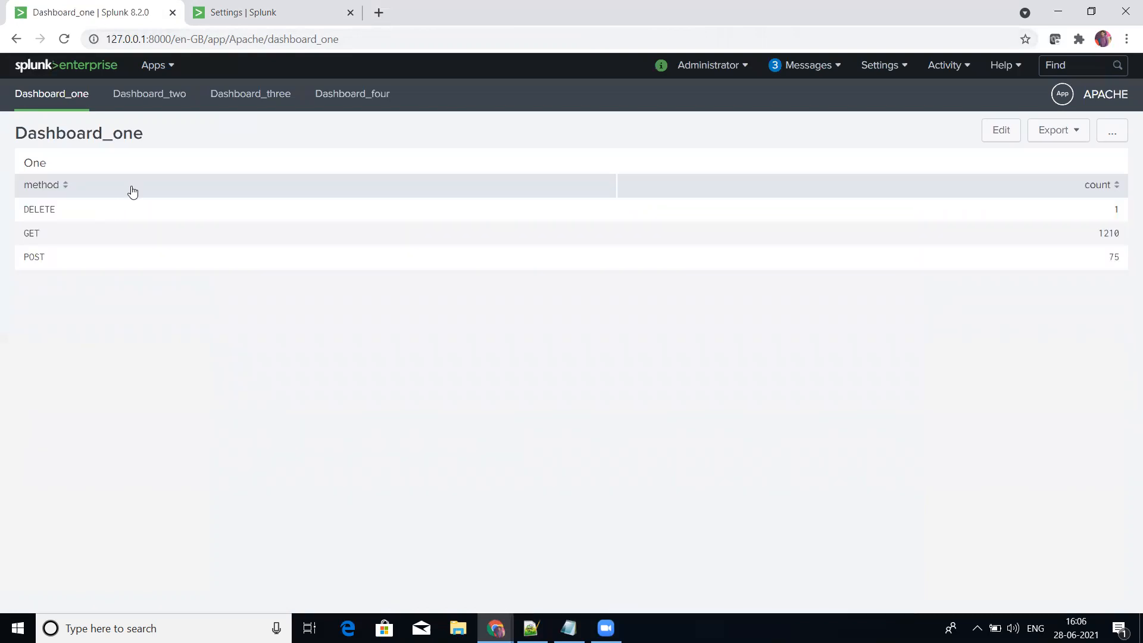
click(172, 73)
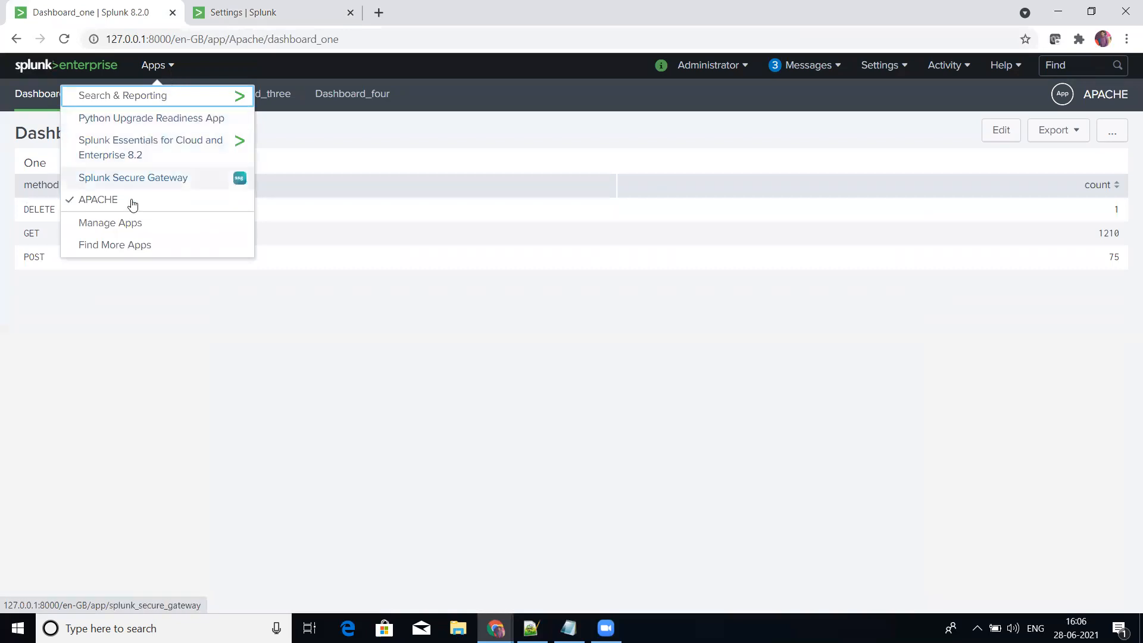
click(263, 485)
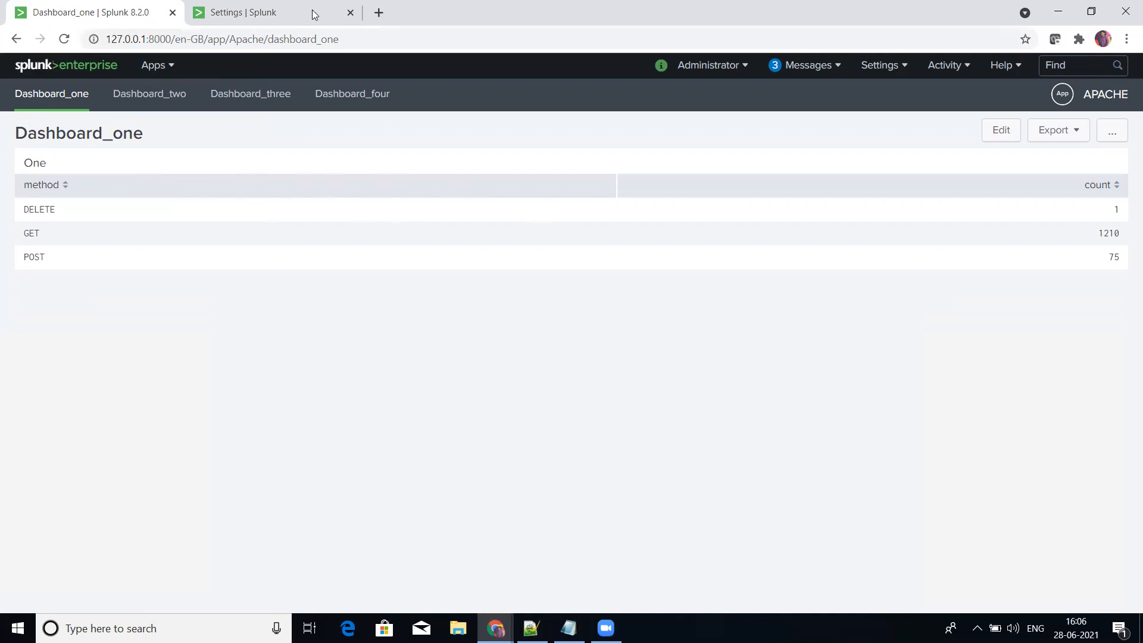
Step: Return to the Splunk home page and reopen the APACHE app to check its default landing dashboard
click(83, 64)
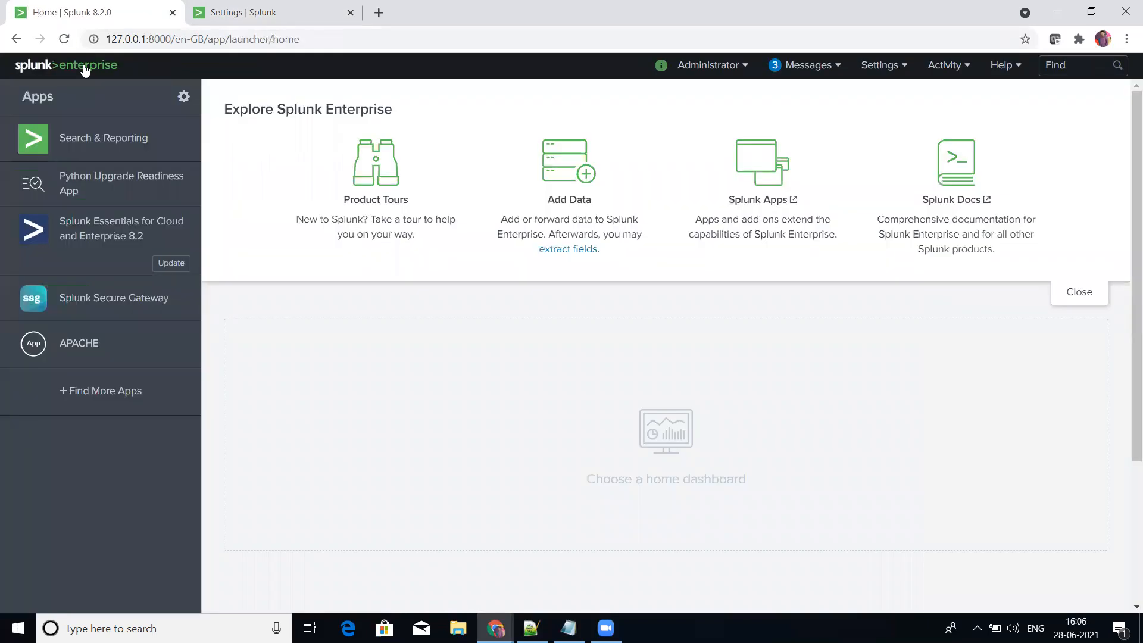
click(76, 351)
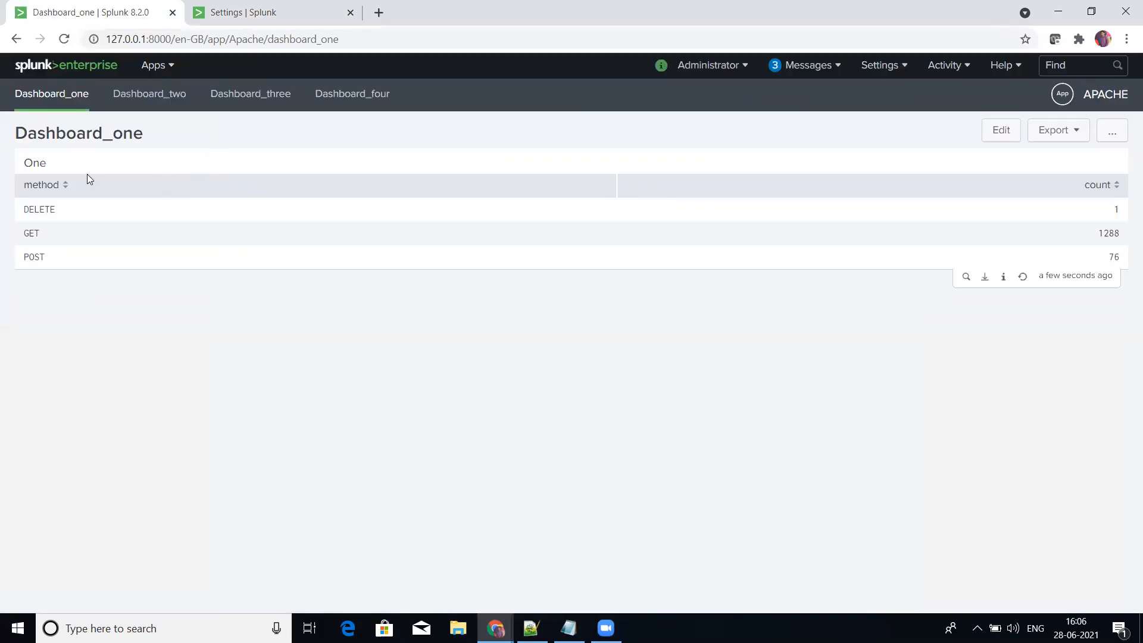
drag(24, 165, 51, 165)
click(147, 136)
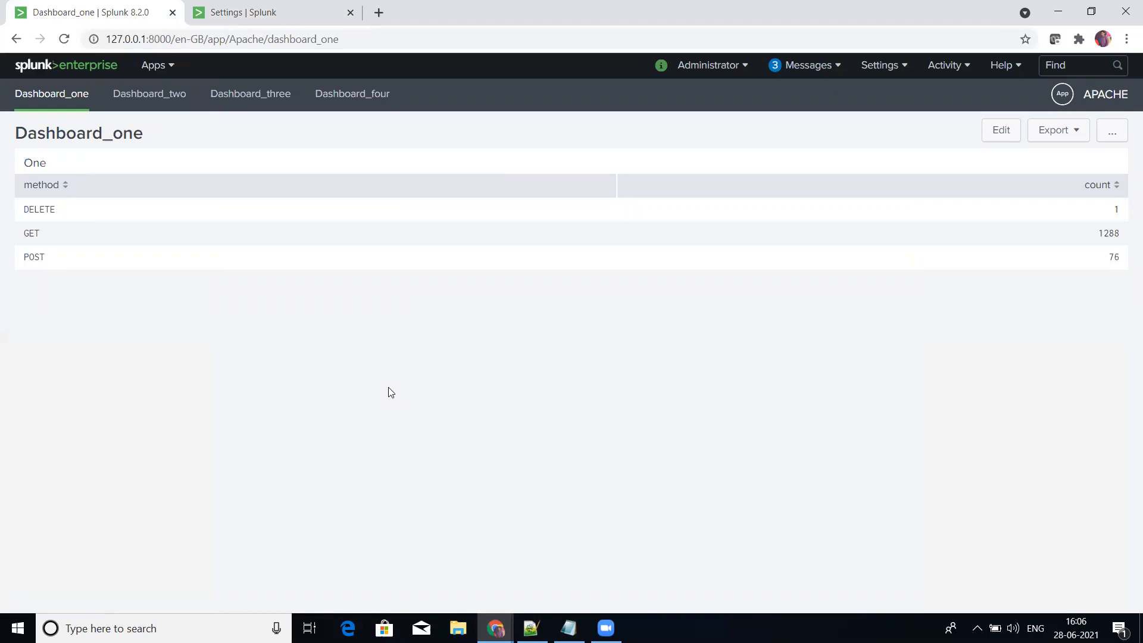
Step: Review the dashboard_one default entry in the APACHE default navigation menu, then leave without changes
click(303, 9)
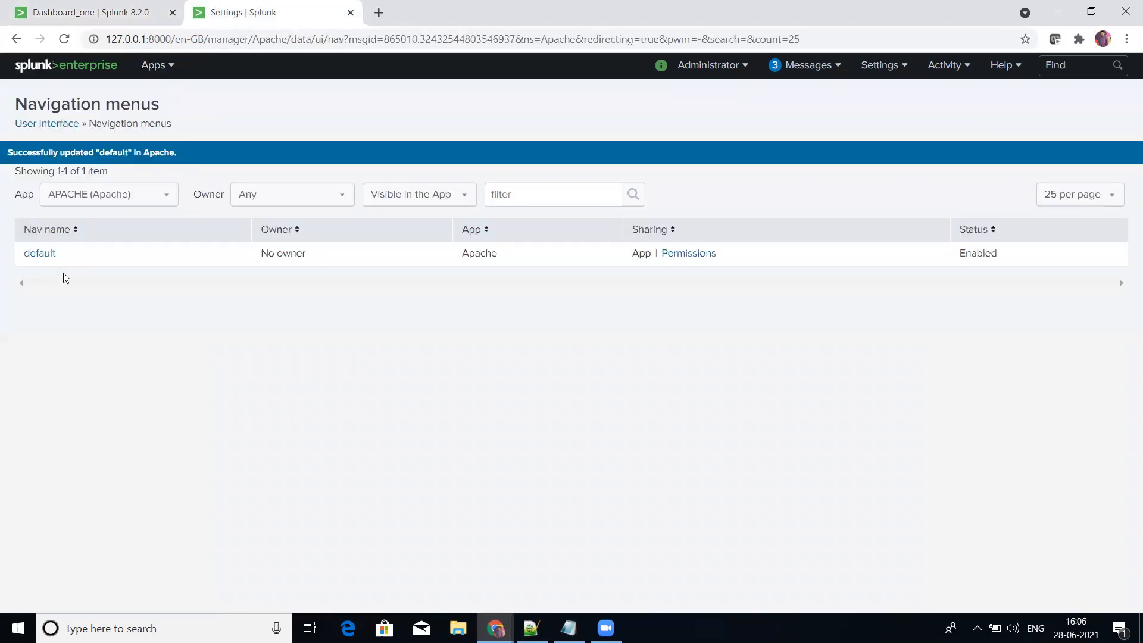
click(25, 256)
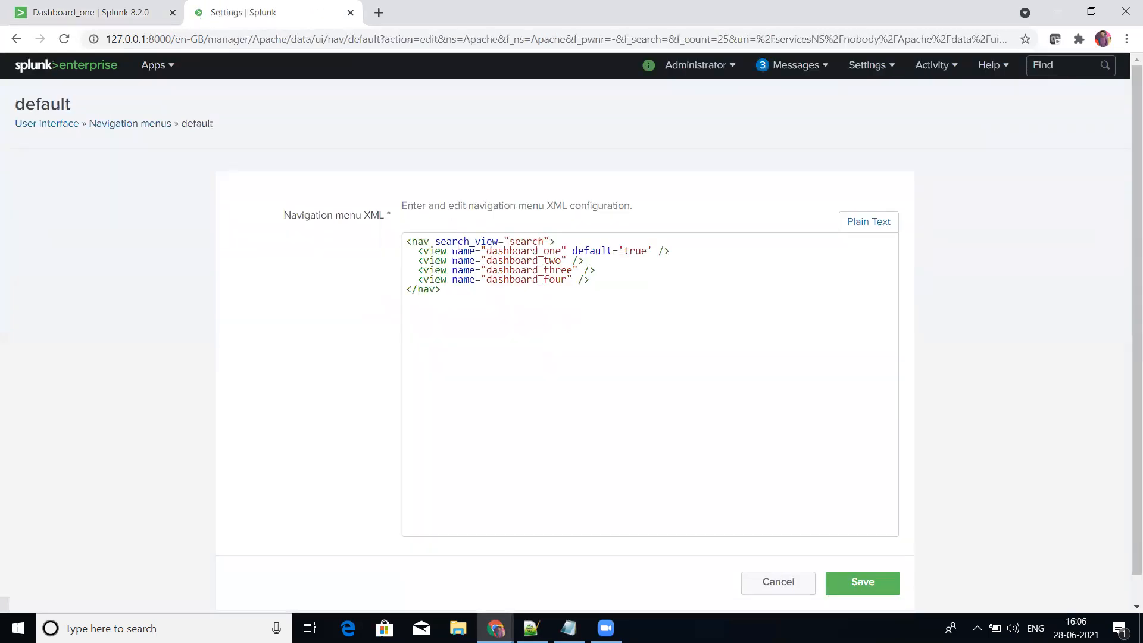
drag(453, 249, 566, 246)
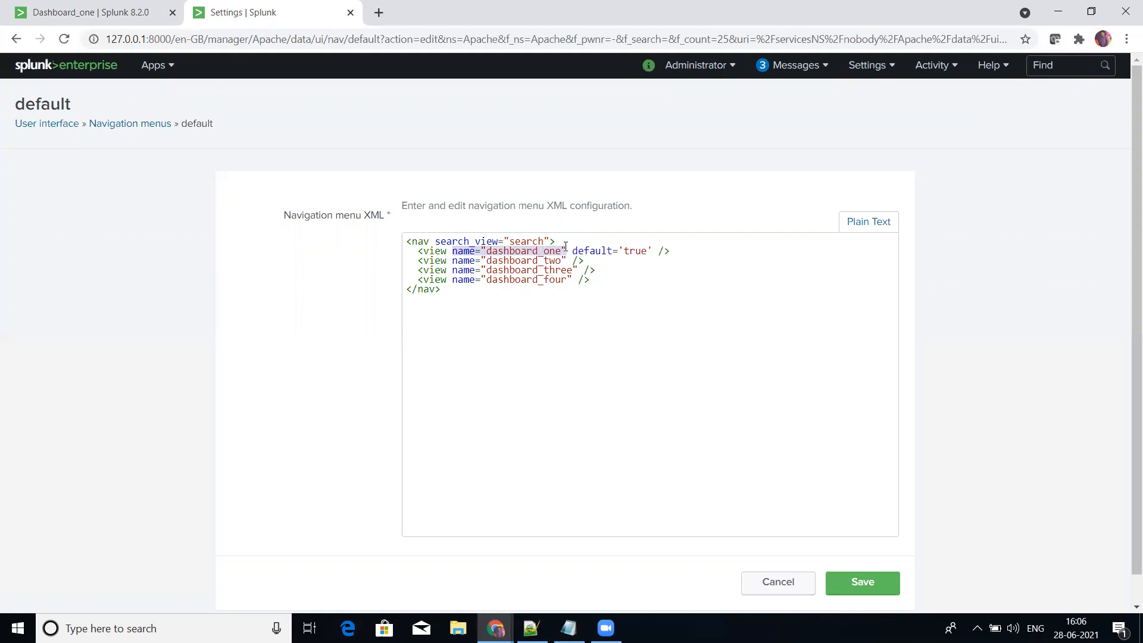
drag(565, 246, 566, 246)
click(758, 584)
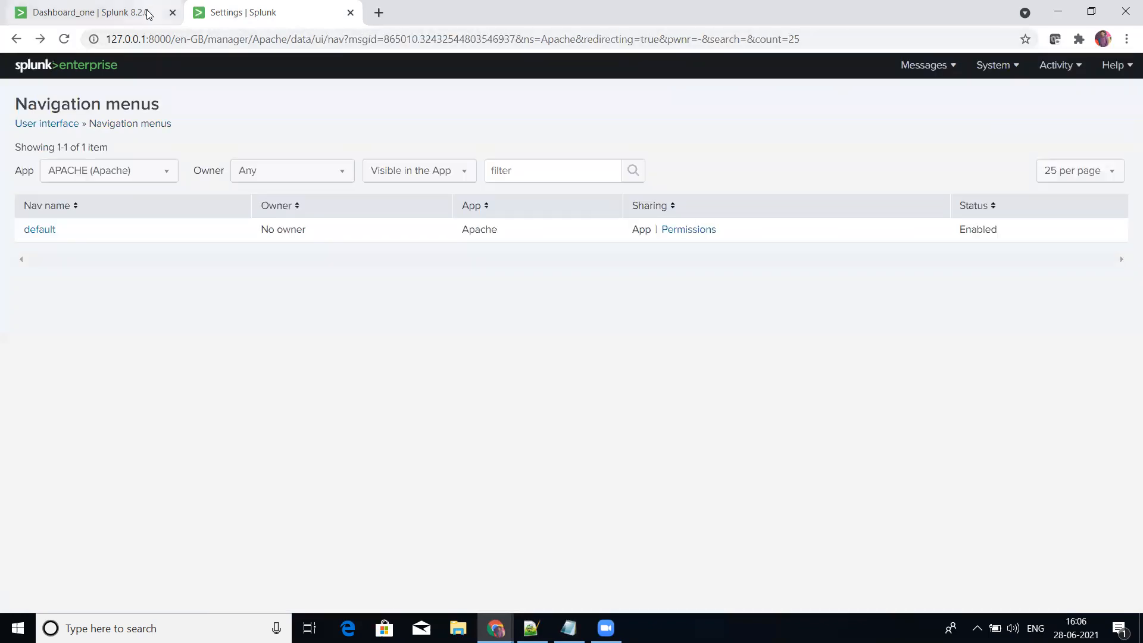
Step: View Dashboard_two, Dashboard_three and Dashboard_four through the APACHE navigation bar and return to Dashboard_one
click(149, 15)
click(256, 12)
click(131, 4)
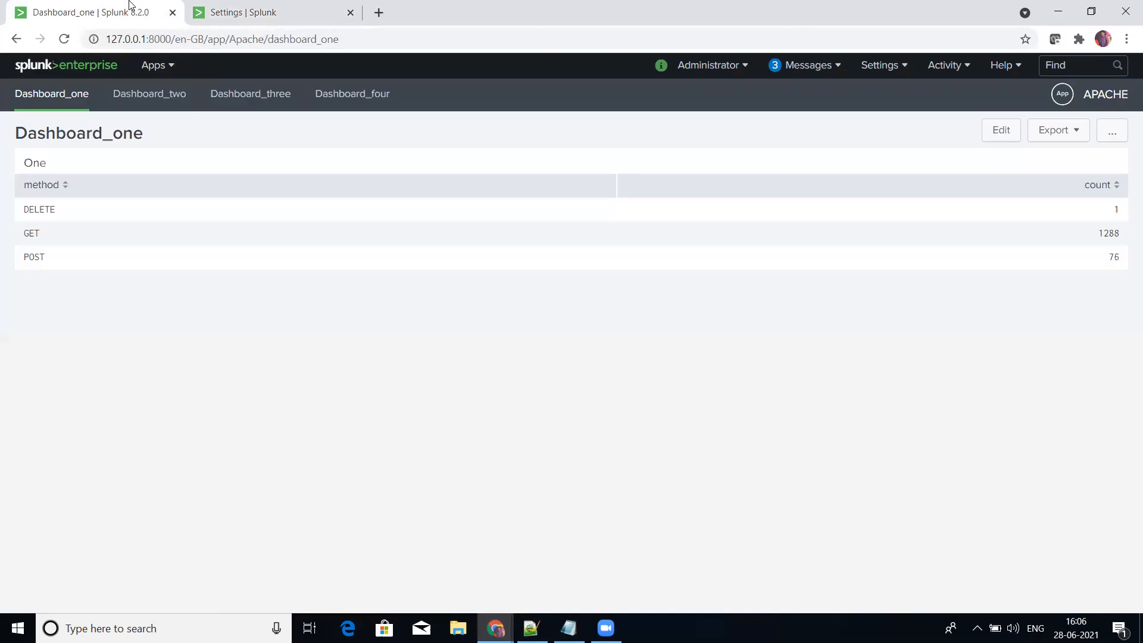
click(154, 102)
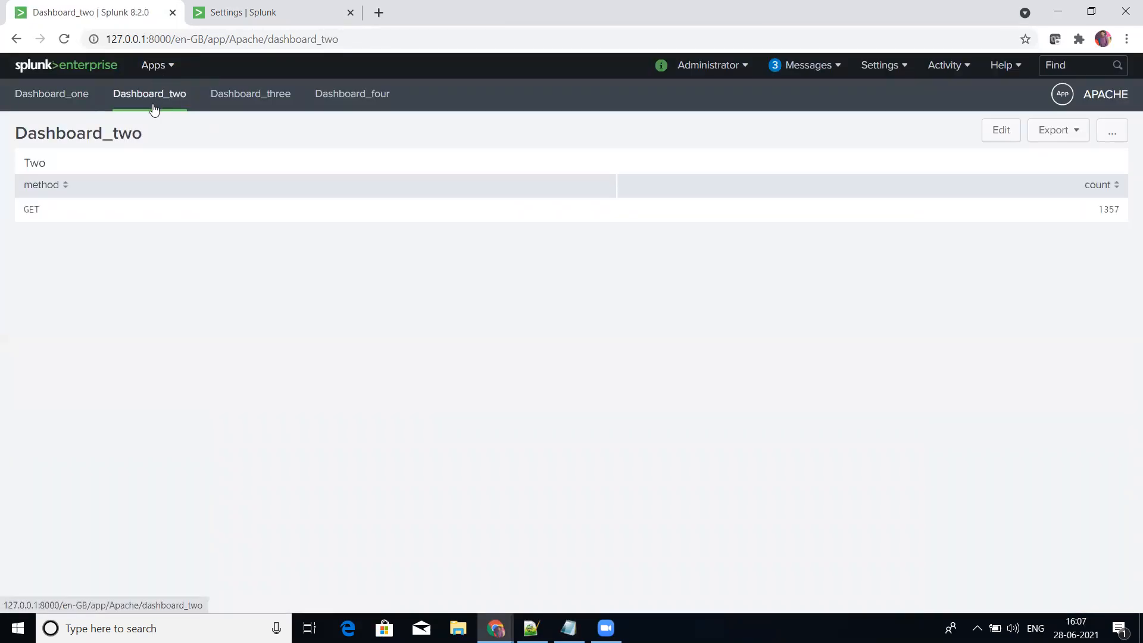
click(250, 101)
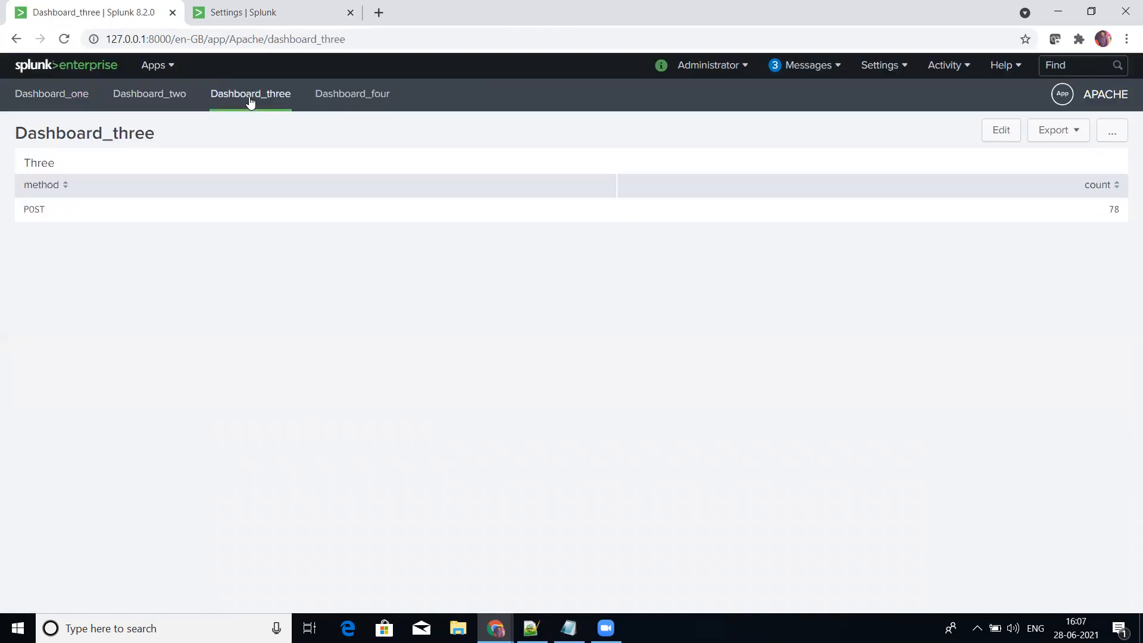
click(354, 94)
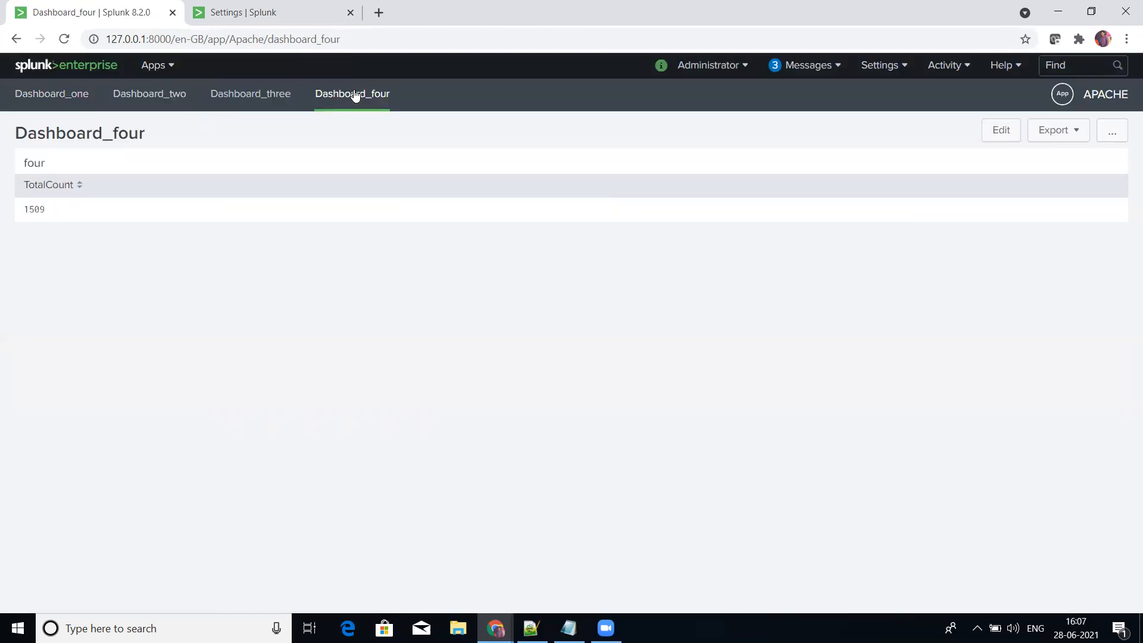
click(62, 101)
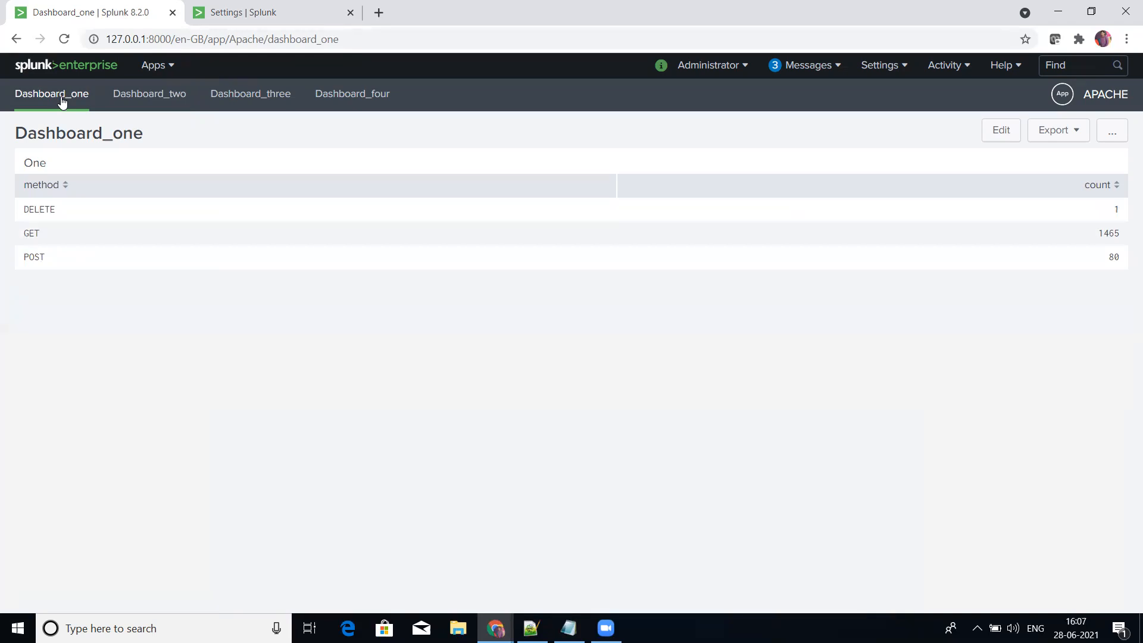
Step: Copy the <collection label="Dashboards"> line from Notepad++ into the default navigation XML, between the dashboard_two and dashboard_three entries
click(287, 6)
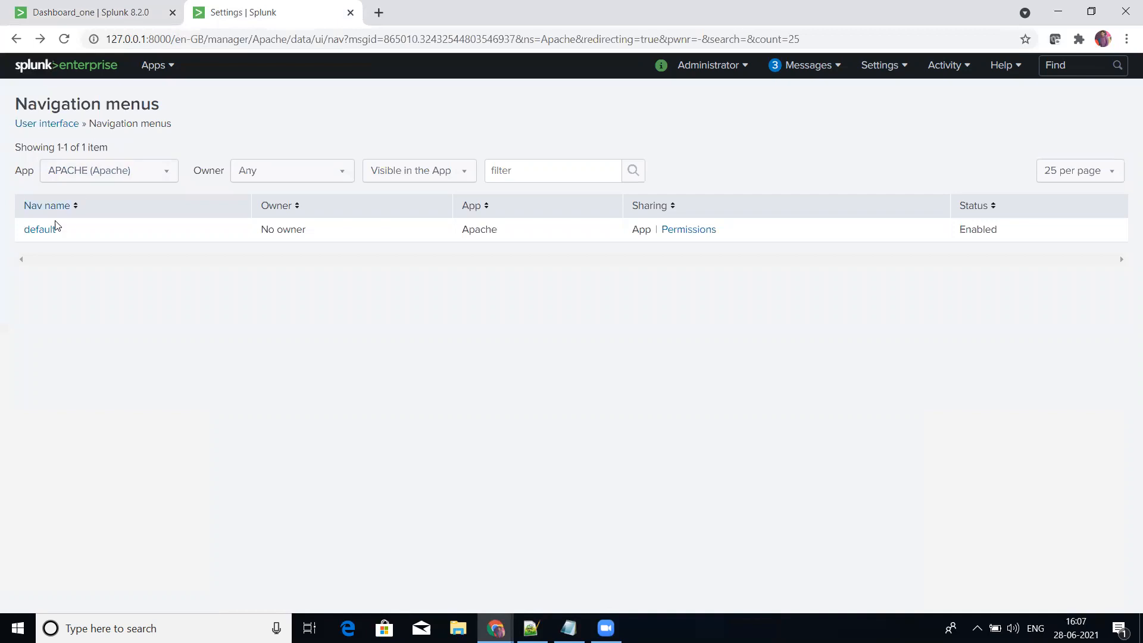
click(36, 234)
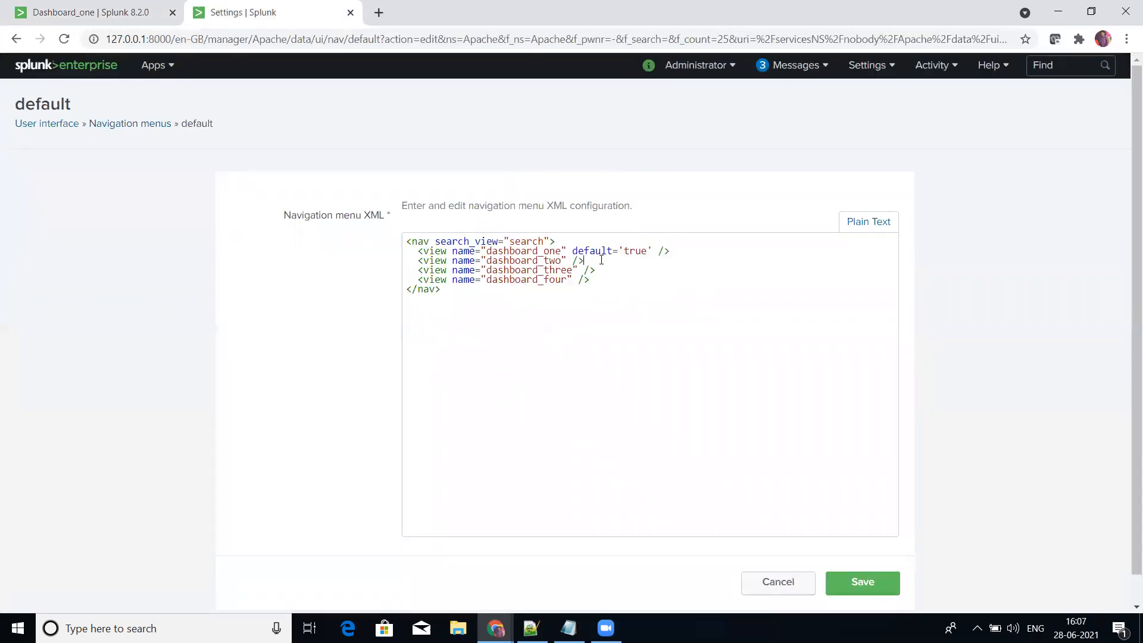
key(Return)
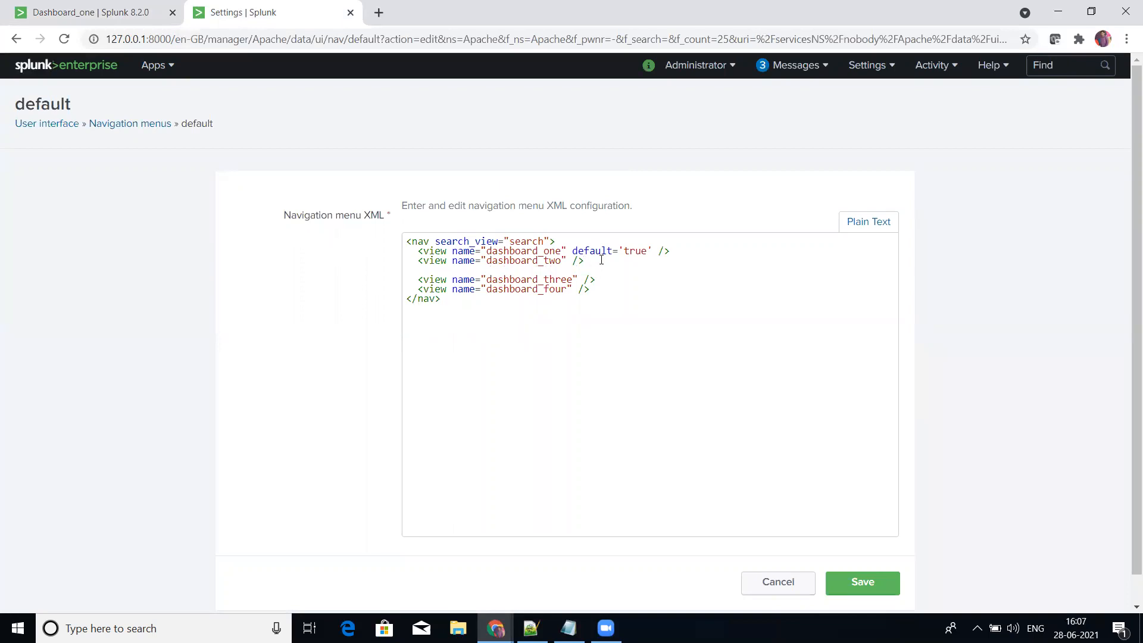
mouse_move(569, 625)
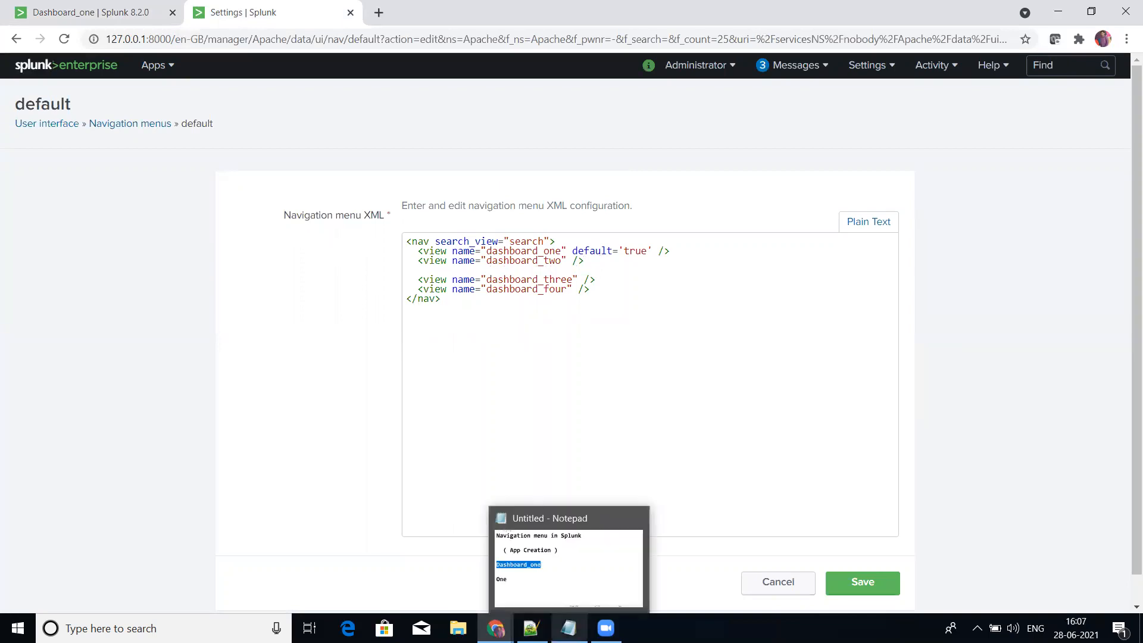
click(531, 628)
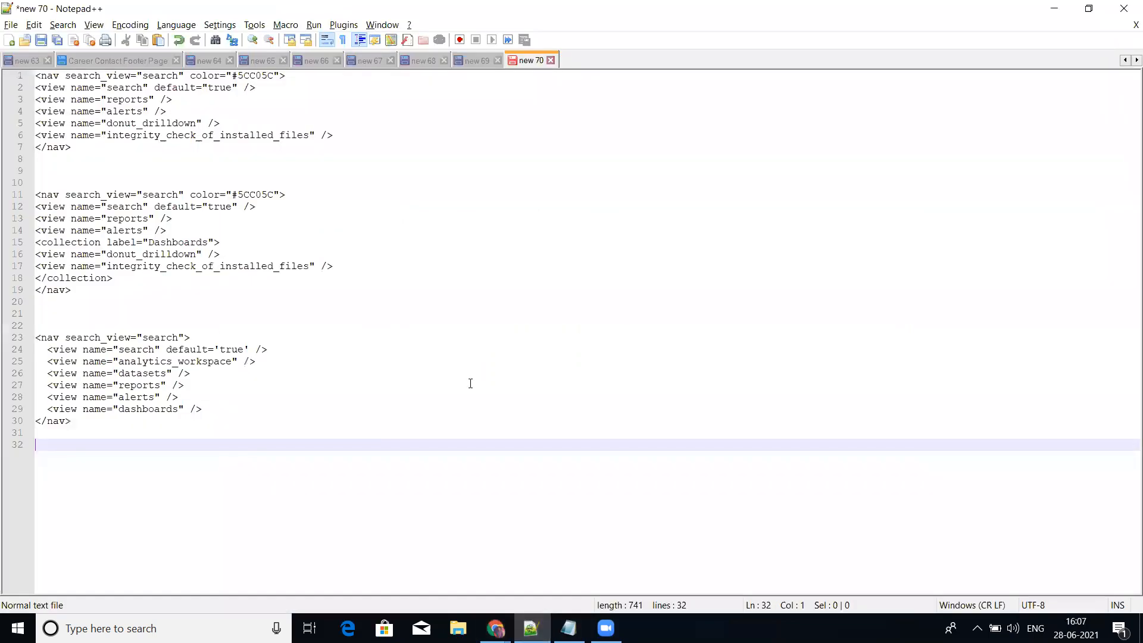
drag(221, 242, 31, 247)
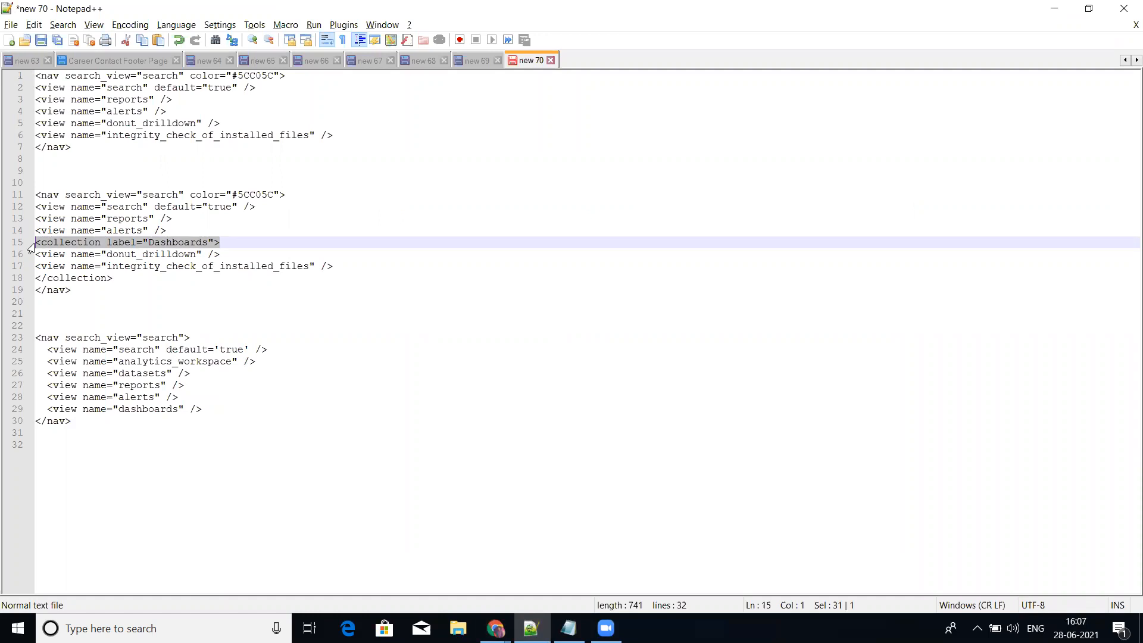
key(ctrl+c)
key(alt+Tab)
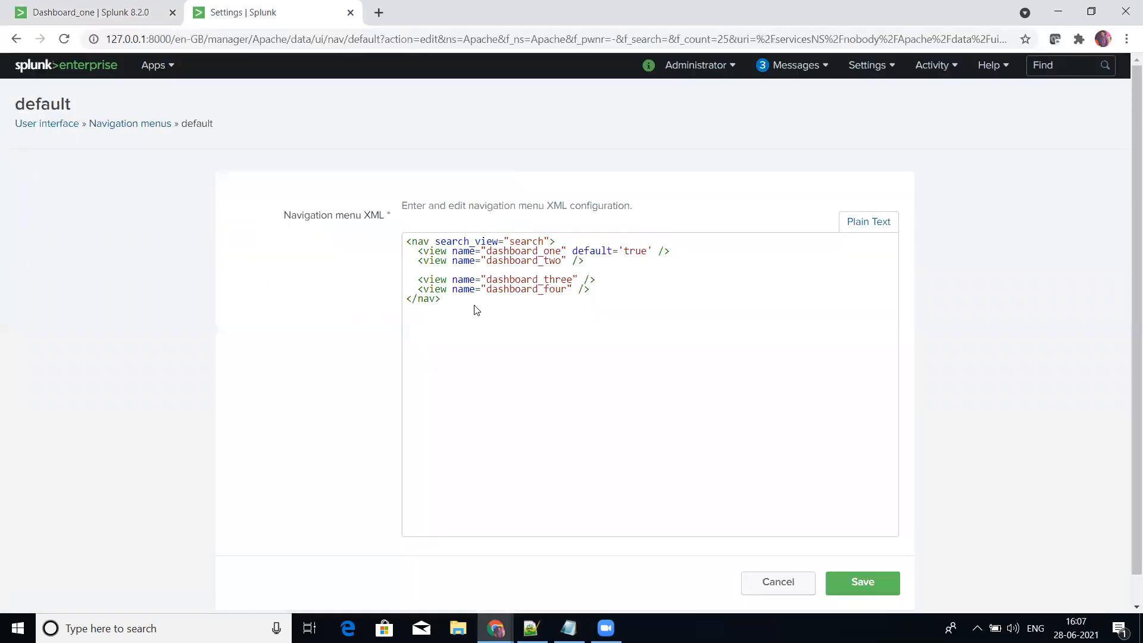
key(ctrl+v)
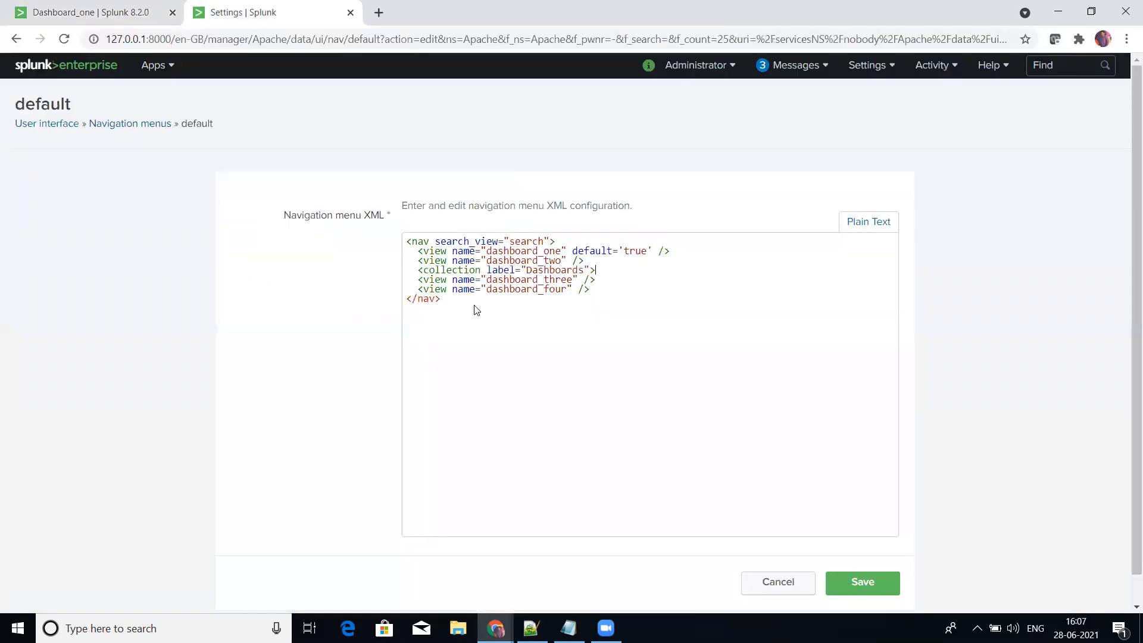
Step: Close the collection with </collection> below the dashboard_four entry and set the block apart with blank lines
click(599, 291)
key(Return)
key(ctrl+v)
key(BackSpace)
key(BackSpace)
key(BackSpace)
key(BackSpace)
key(BackSpace)
key(BackSpace)
key(BackSpace)
key(BackSpace)
key(BackSpace)
key(BackSpace)
key(BackSpace)
key(BackSpace)
key(BackSpace)
key(BackSpace)
key(BackSpace)
key(BackSpace)
key(BackSpace)
key(BackSpace)
key(BackSpace)
key(BackSpace)
text(> <)
text(/)
key(Return)
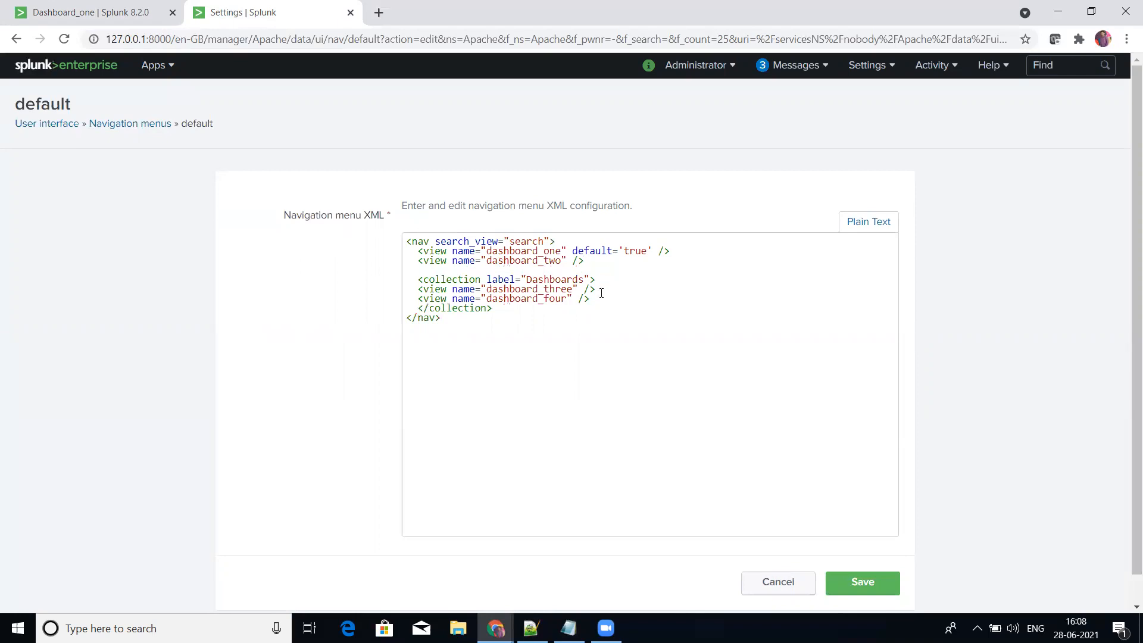
key(Return)
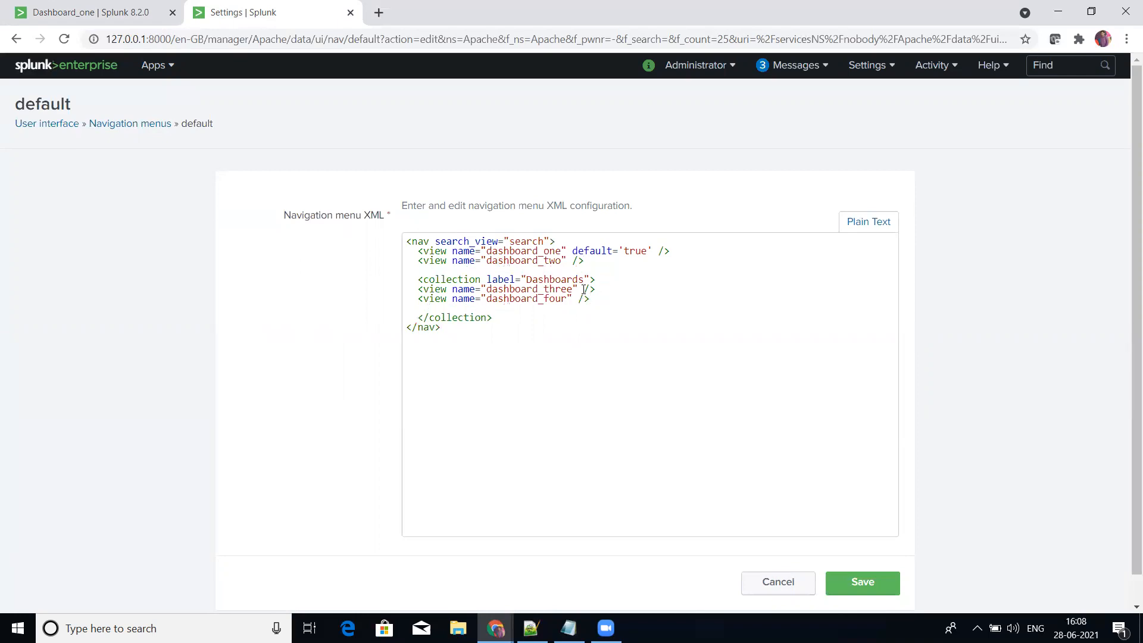
Step: Change the collection label to ListofDashboard and add a blank line below the opening tag
click(584, 279)
key(BackSpace)
key(BackSpace)
key(BackSpace)
key(BackSpace)
key(BackSpace)
key(BackSpace)
key(BackSpace)
key(BackSpace)
key(BackSpace)
key(BackSpace)
text(Dashbor)
text(ard li)
key(BackSpace)
key(BackSpace)
key(BackSpace)
key(BackSpace)
key(BackSpace)
key(BackSpace)
key(BackSpace)
key(BackSpace)
key(BackSpace)
key(BackSpace)
key(BackSpace)
key(BackSpace)
text(ListOf)
key(BackSpace)
key(BackSpace)
text(ofDashboard)
key(Return)
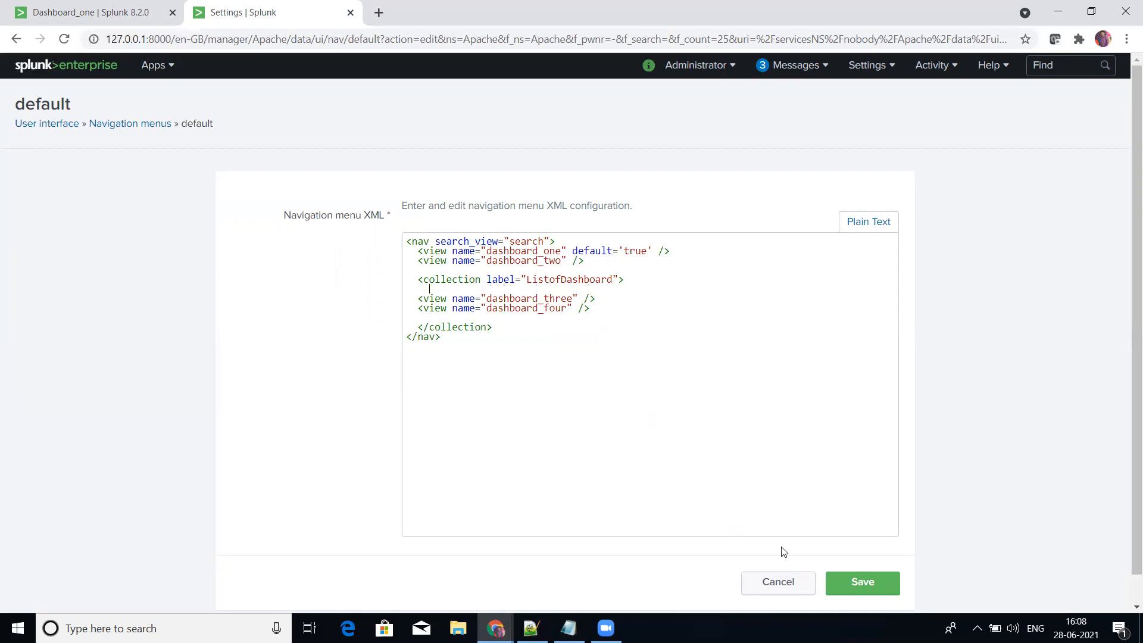
Step: Insert a copy of the <collection label="ListofDashboard"> tag above the dashboard_two entry, separated by a blank line from dashboard_one
click(682, 253)
key(Return)
key(Return)
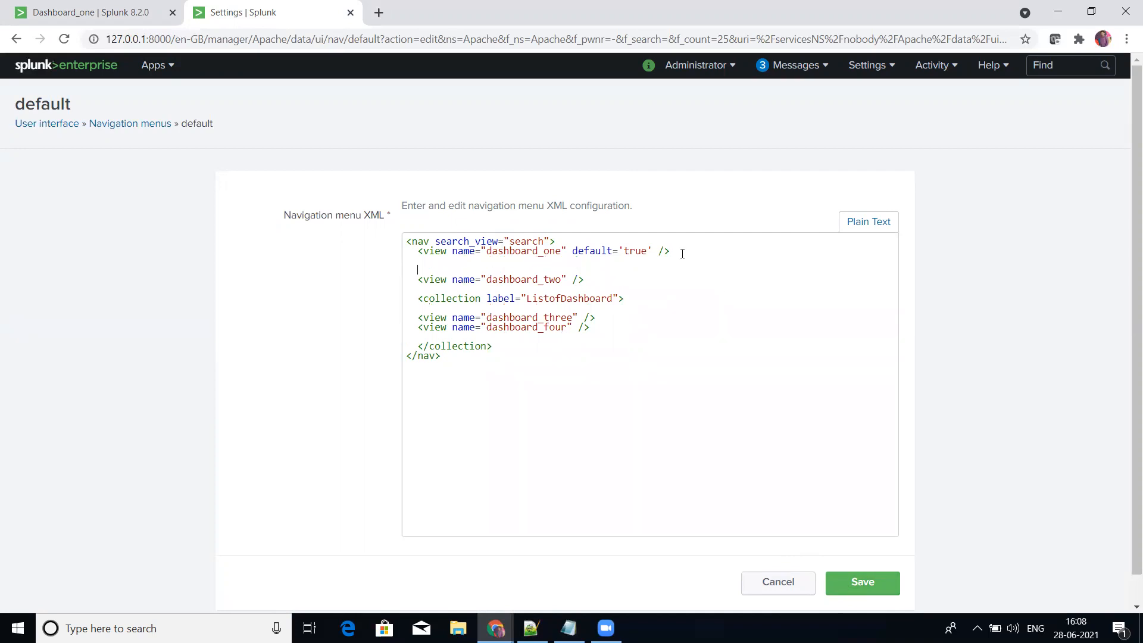
drag(418, 299, 625, 298)
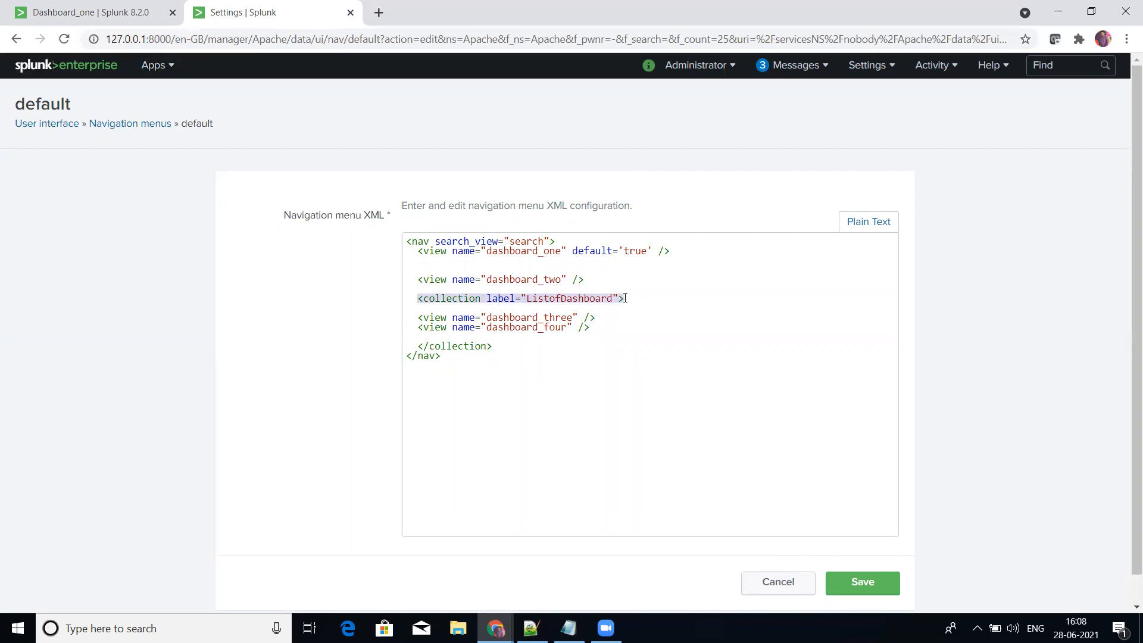
click(479, 268)
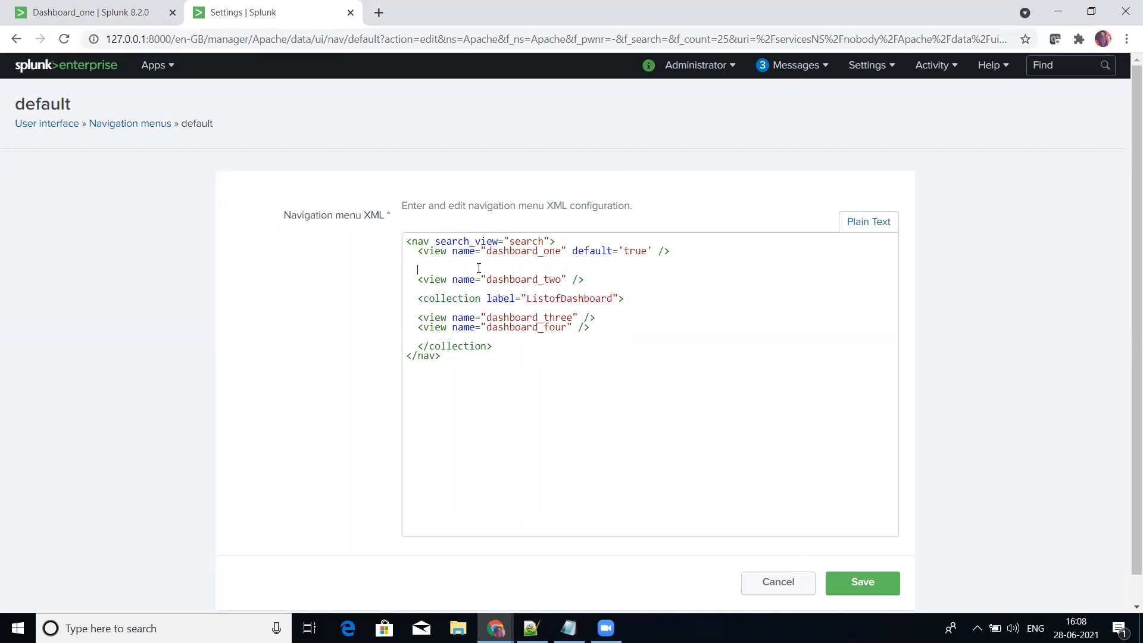
key(ctrl+v)
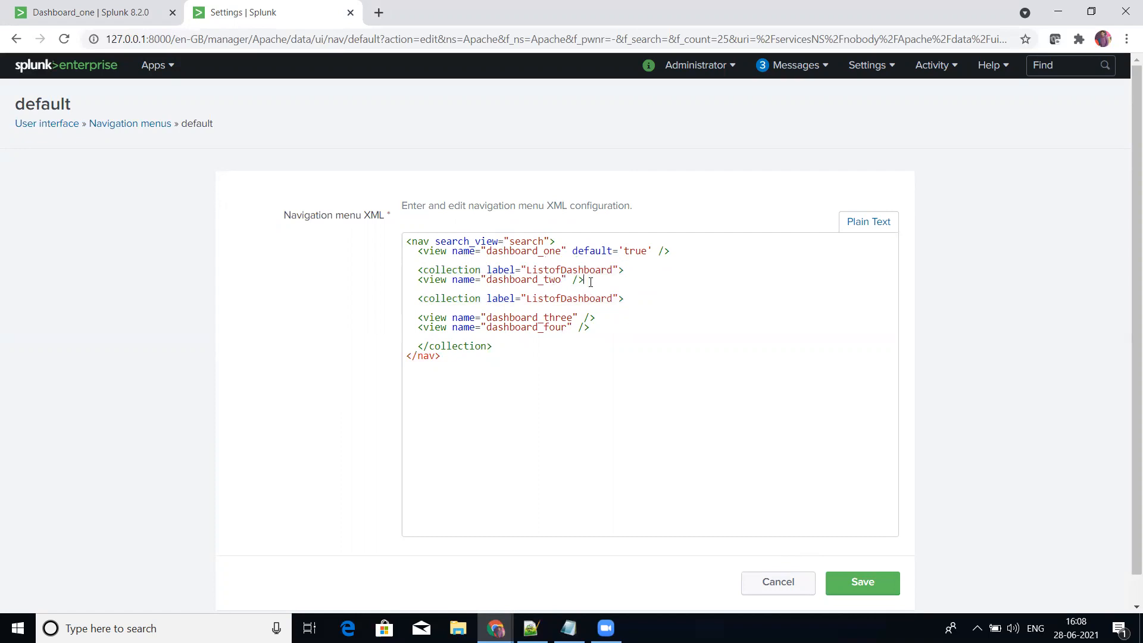
Step: Close the new collection with </collection> below the dashboard_two entry and save the navigation menu
click(591, 282)
key(Return)
key(ctrl+v)
key(BackSpace)
key(BackSpace)
key(BackSpace)
key(BackSpace)
key(BackSpace)
key(BackSpace)
key(BackSpace)
key(BackSpace)
key(BackSpace)
key(BackSpace)
key(BackSpace)
key(BackSpace)
key(BackSpace)
key(BackSpace)
key(BackSpace)
key(BackSpace)
key(BackSpace)
key(BackSpace)
key(BackSpace)
key(BackSpace)
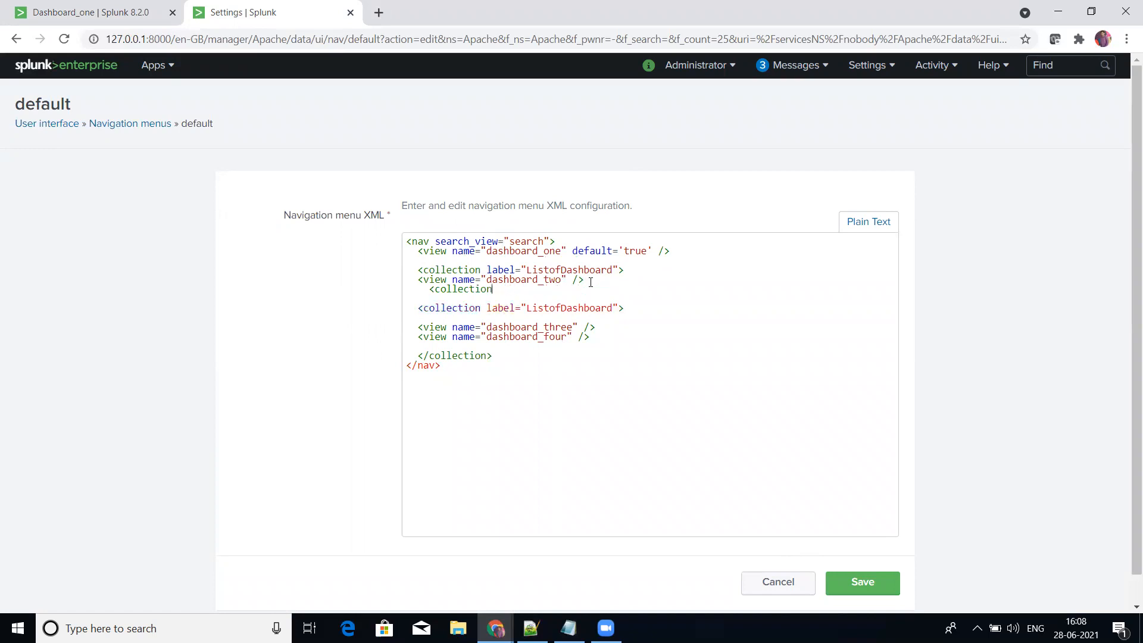
text(>)
key(Left)
key(Left)
key(Left)
key(Left)
key(Left)
key(Left)
key(Left)
key(Left)
key(Left)
key(Left)
key(Left)
text(/)
click(844, 581)
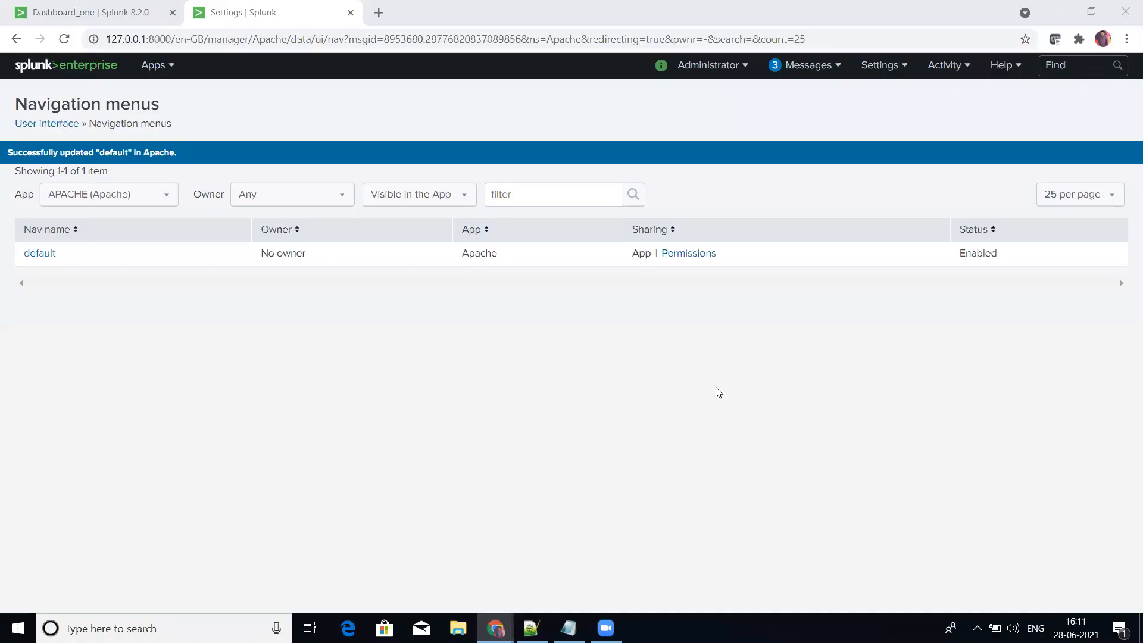
Step: Change the label of the collection holding dashboard_two to FirstDropdown in the default navigation menu and save it
click(41, 254)
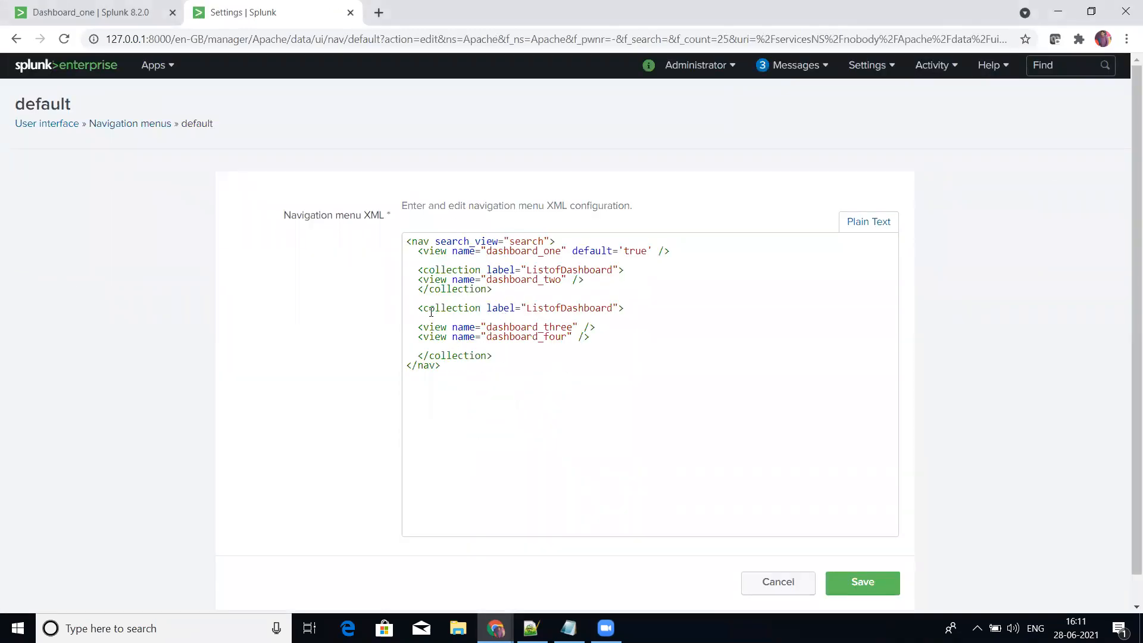
drag(418, 327, 590, 337)
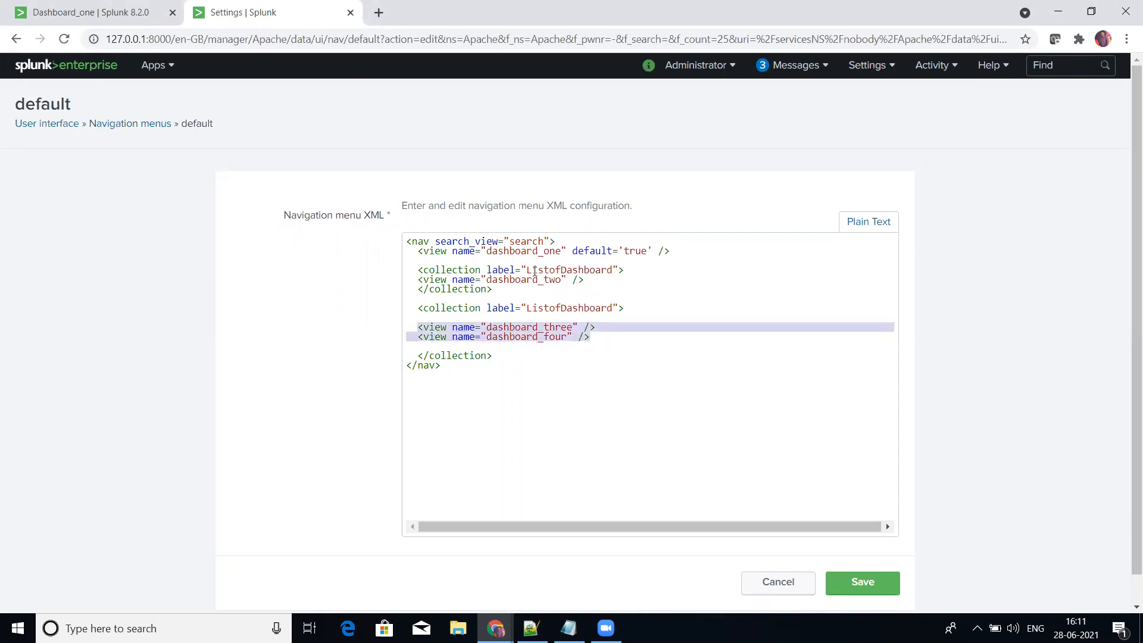
click(528, 271)
key(shift+Right)
key(shift+Right)
key(shift+Right)
key(shift+Right)
key(shift+Right)
key(shift+Right)
key(shift+Right)
key(shift+Right)
key(shift+Right)
key(shift+Right)
key(shift+Right)
key(shift+Right)
key(shift+Right)
key(shift+Right)
key(shift+Right)
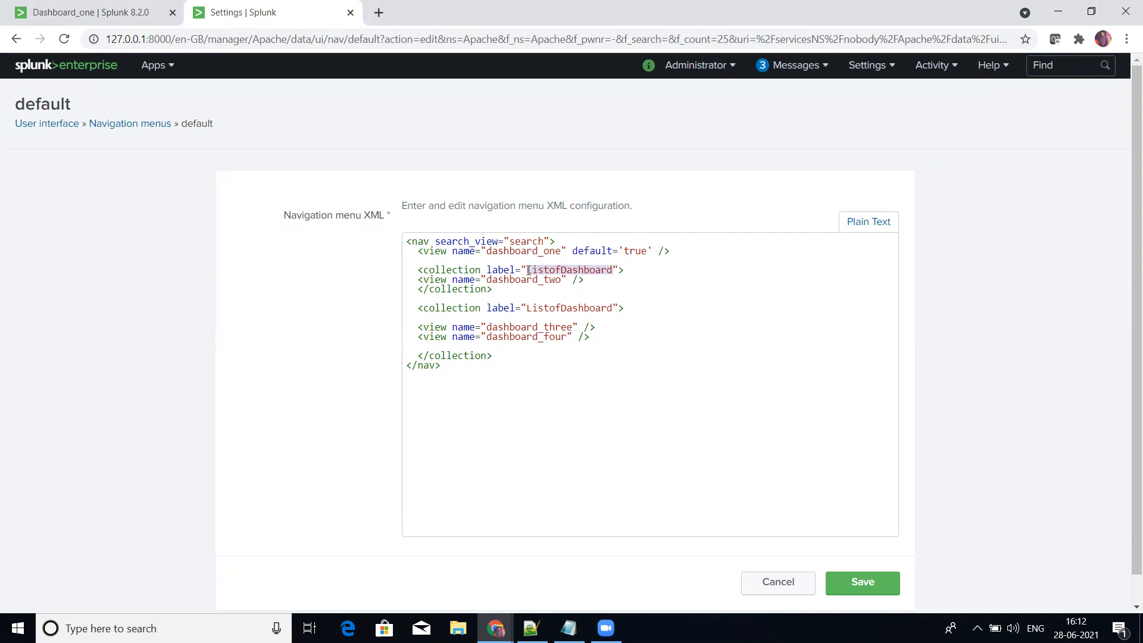
text(FirstDropd)
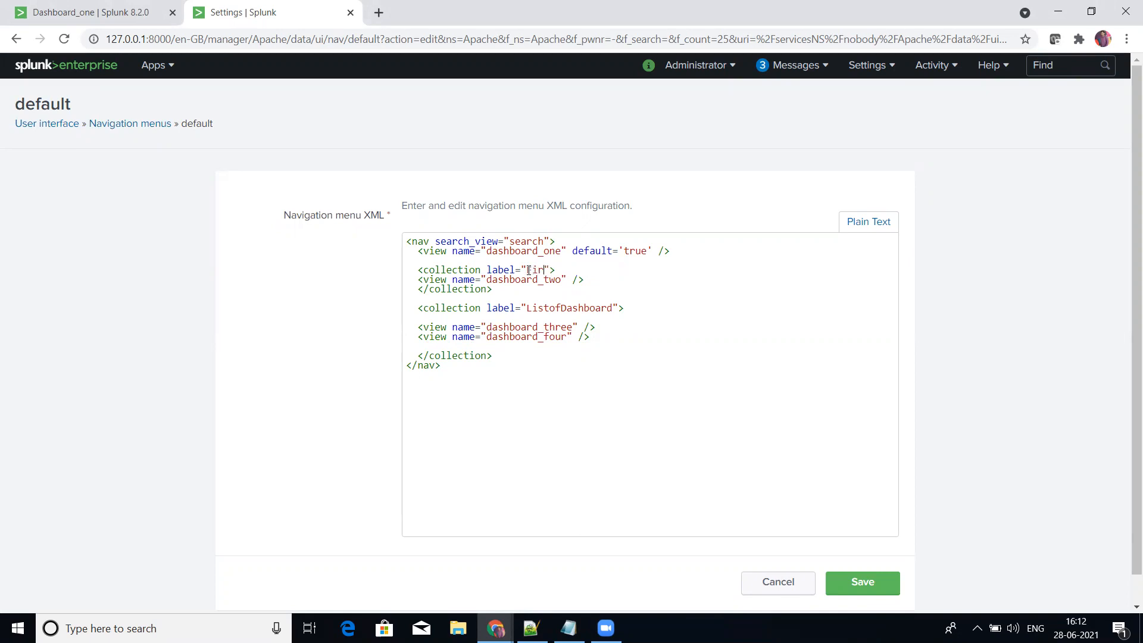
text(own)
click(846, 584)
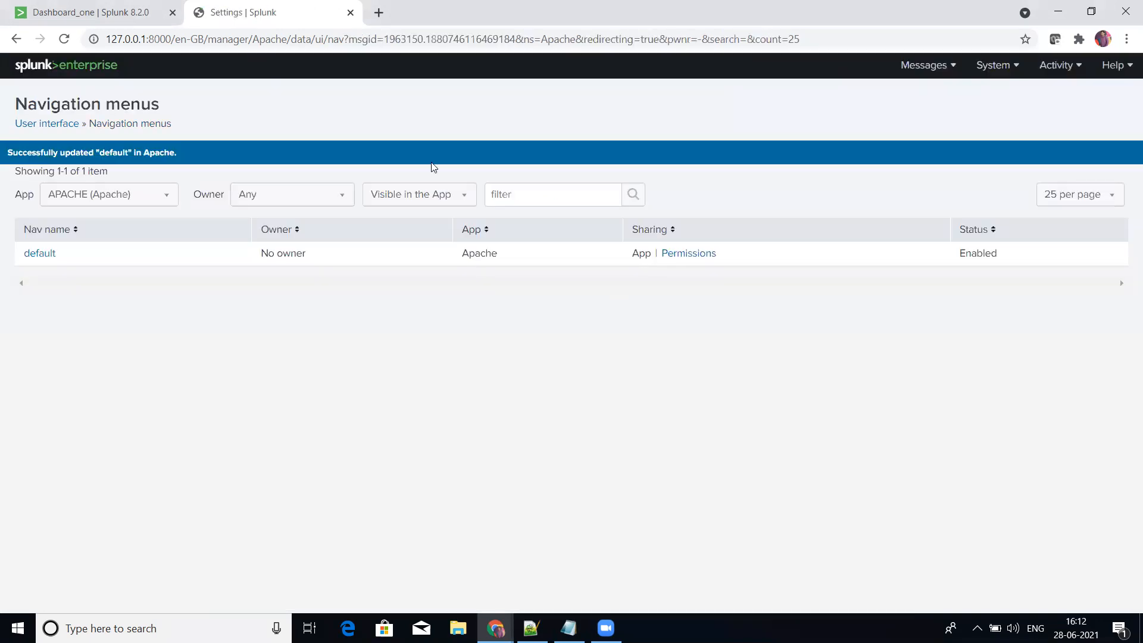
Step: Reload the APACHE app and open Dashboard_two from the FirstDropdown collection
click(115, 12)
click(64, 39)
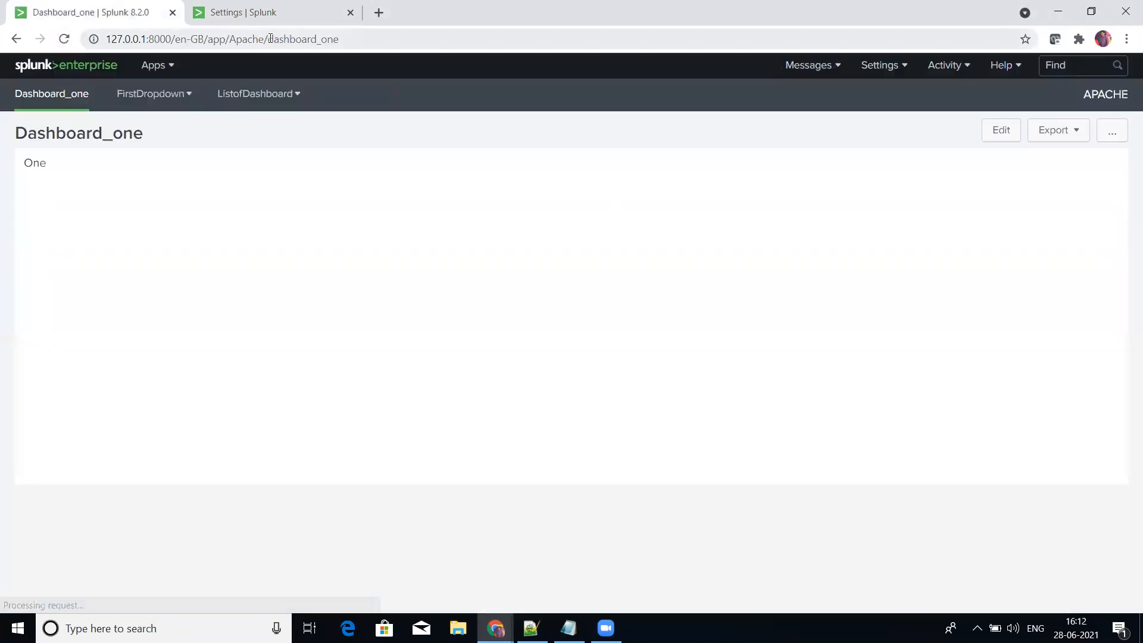
click(165, 76)
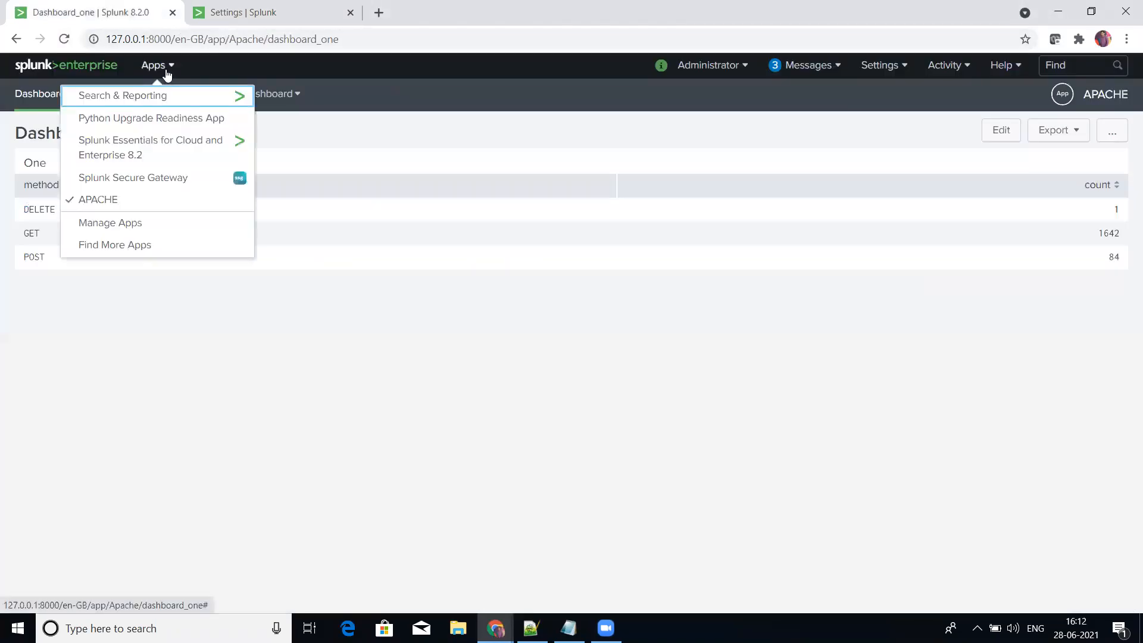
click(136, 208)
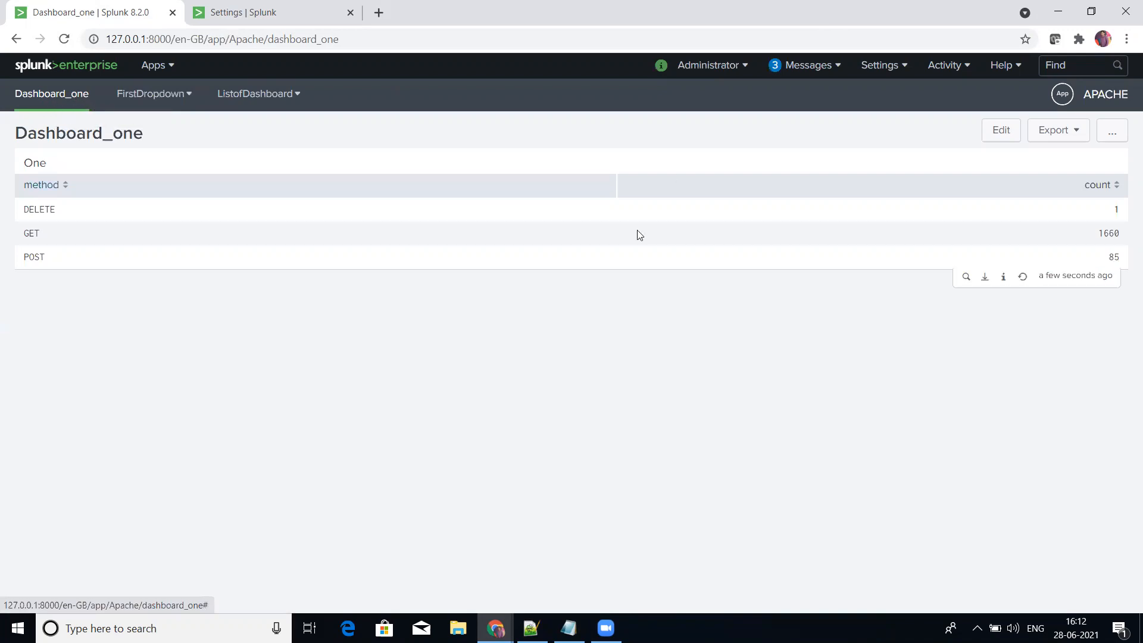
click(187, 97)
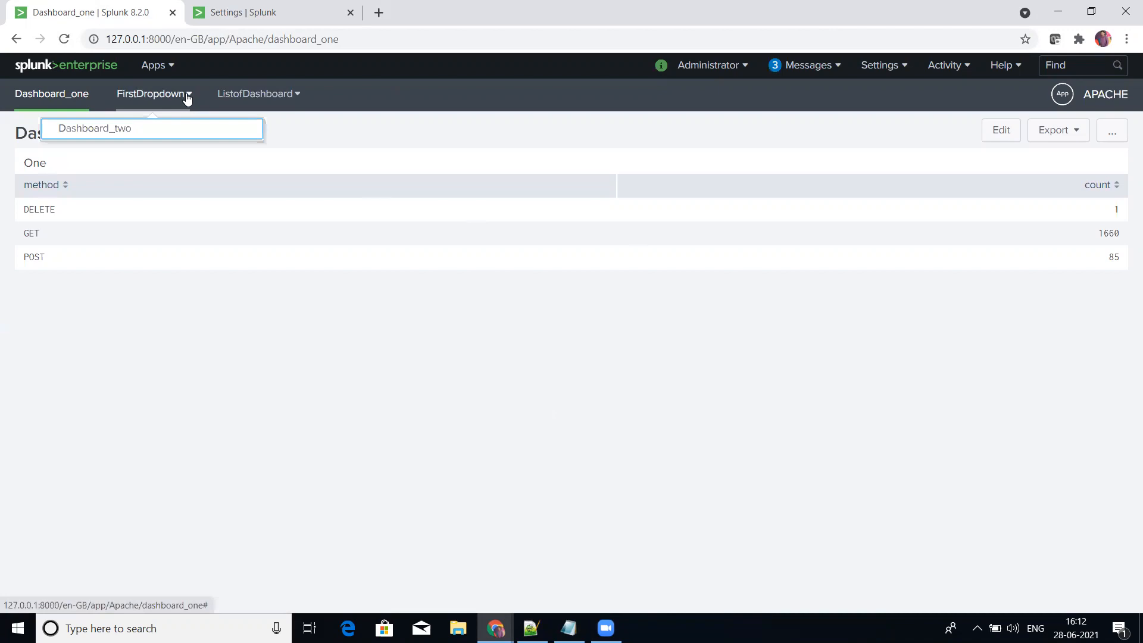
click(141, 137)
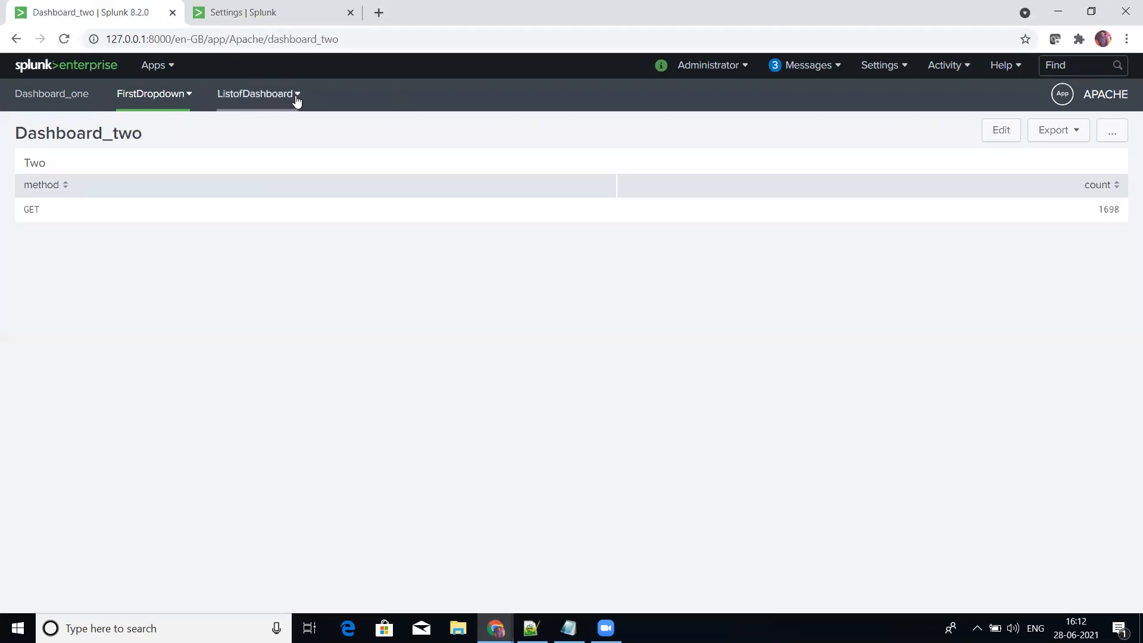
Step: Compare the entries of the ListofDashboard and FirstDropdown collections, and open Dashboard_four
click(295, 99)
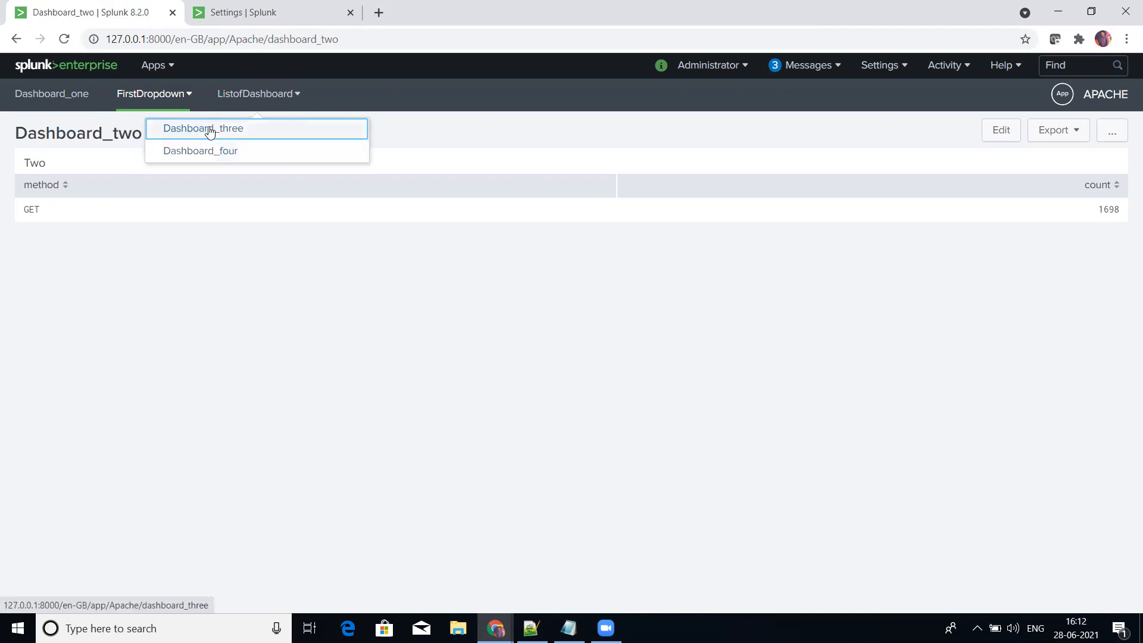
click(191, 98)
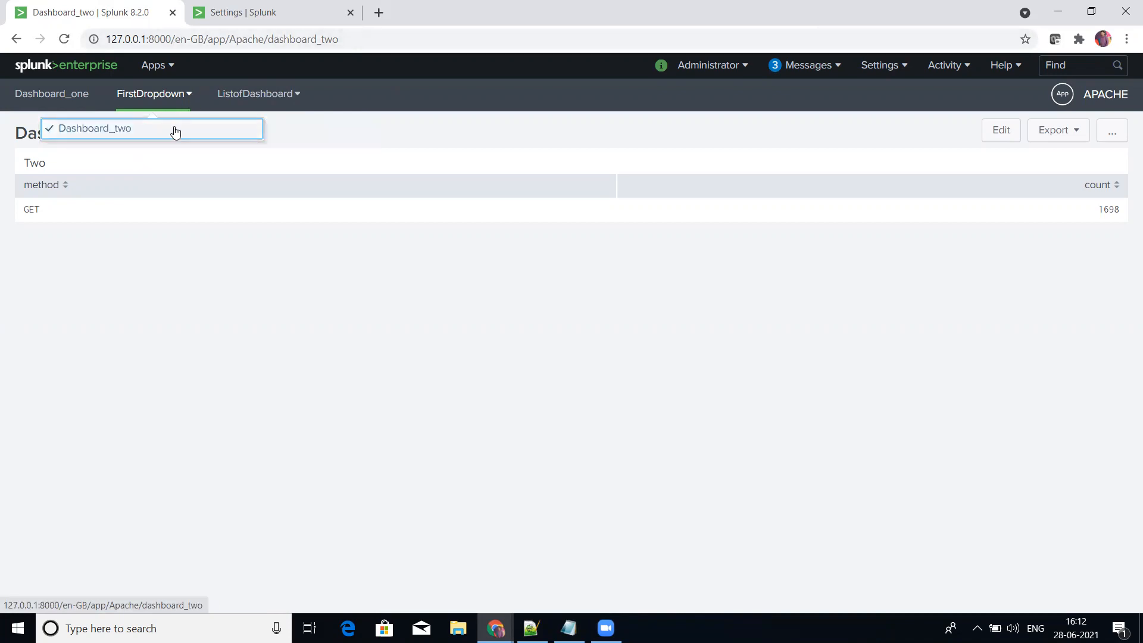
click(298, 99)
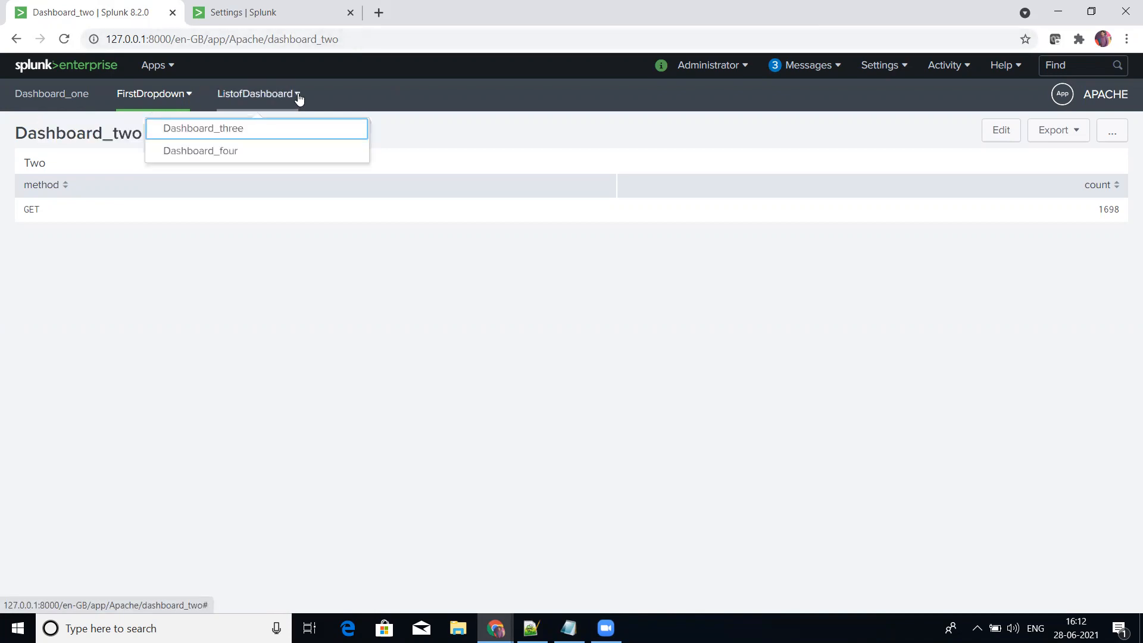
click(276, 154)
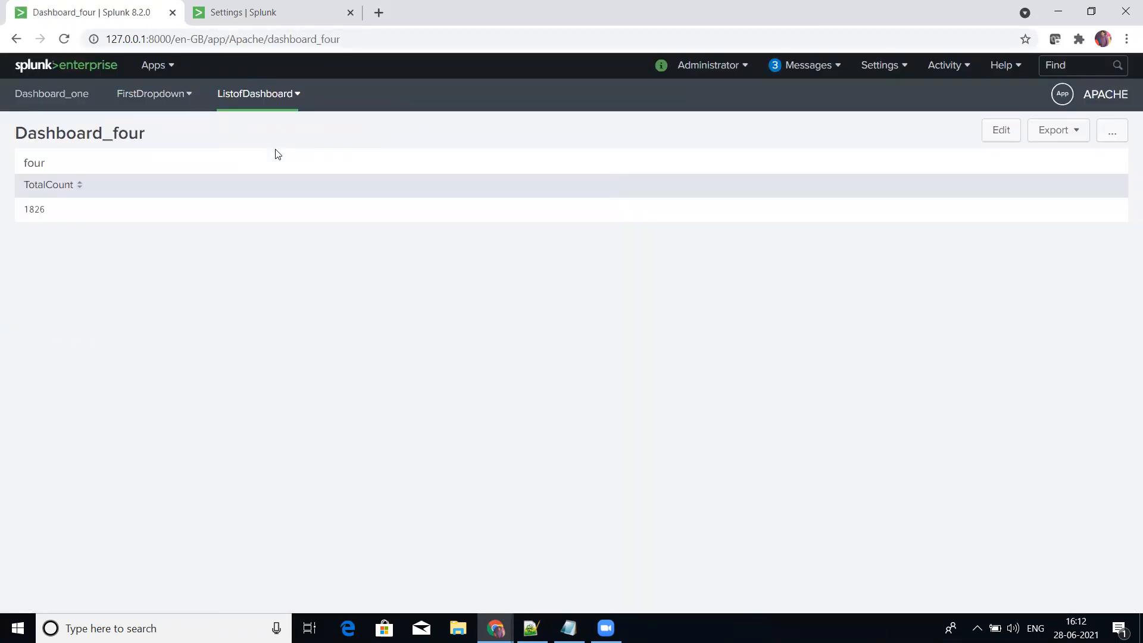
Step: In the default navigation menu XML, insert a copy of the <collection label="ListofDashboard"> tag between the dashboard_three and dashboard_four entries
click(296, 6)
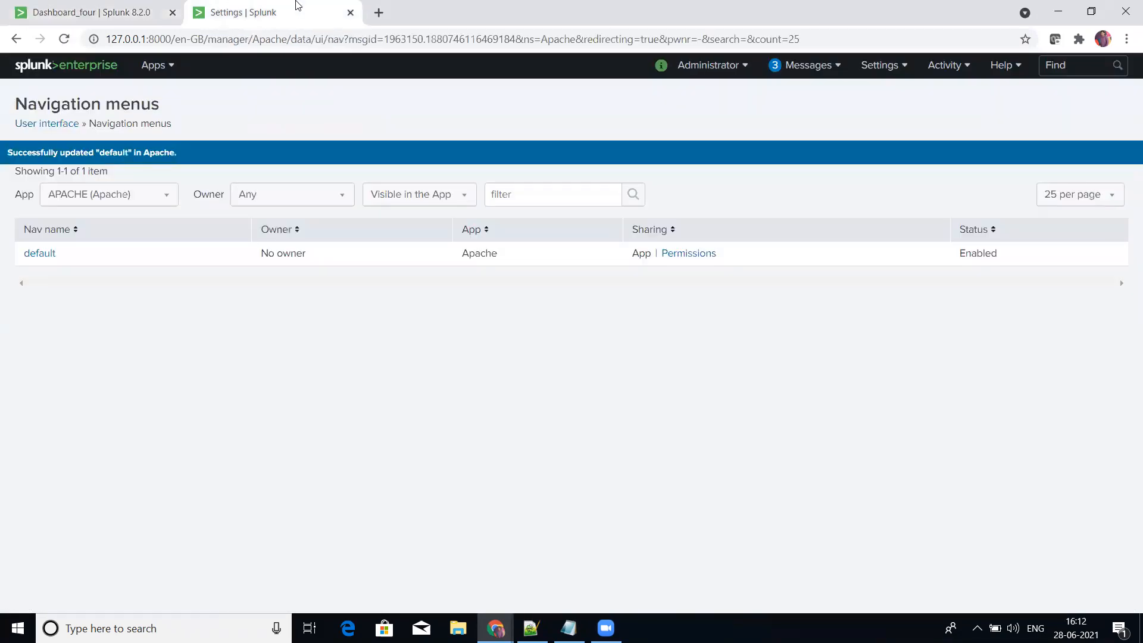
click(40, 261)
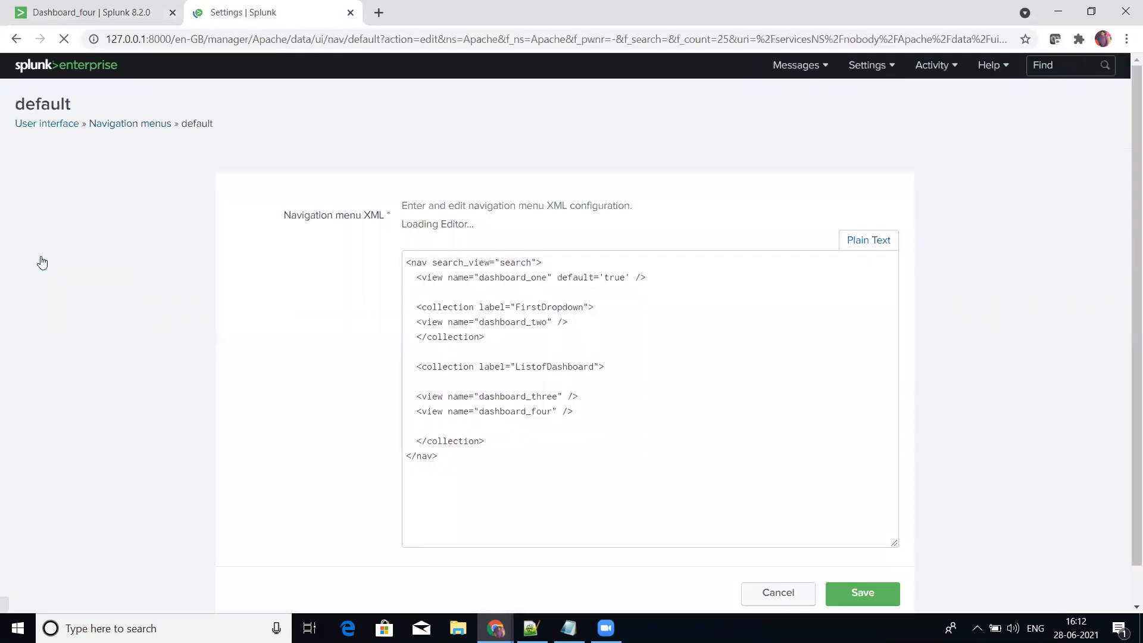
drag(630, 306, 418, 308)
key(ctrl+c)
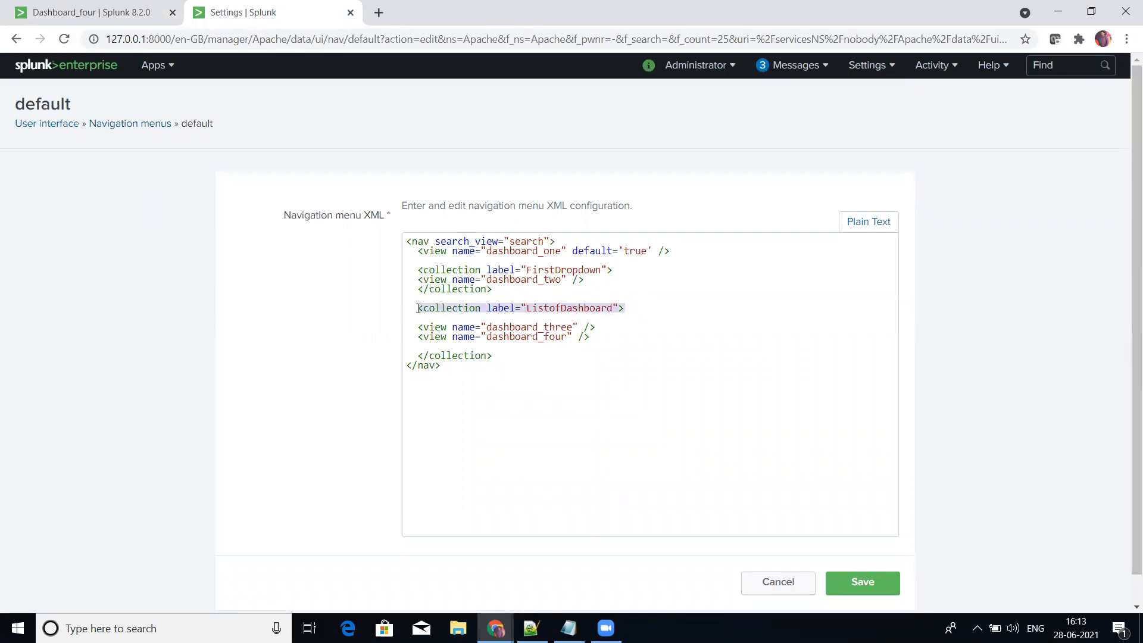
click(613, 327)
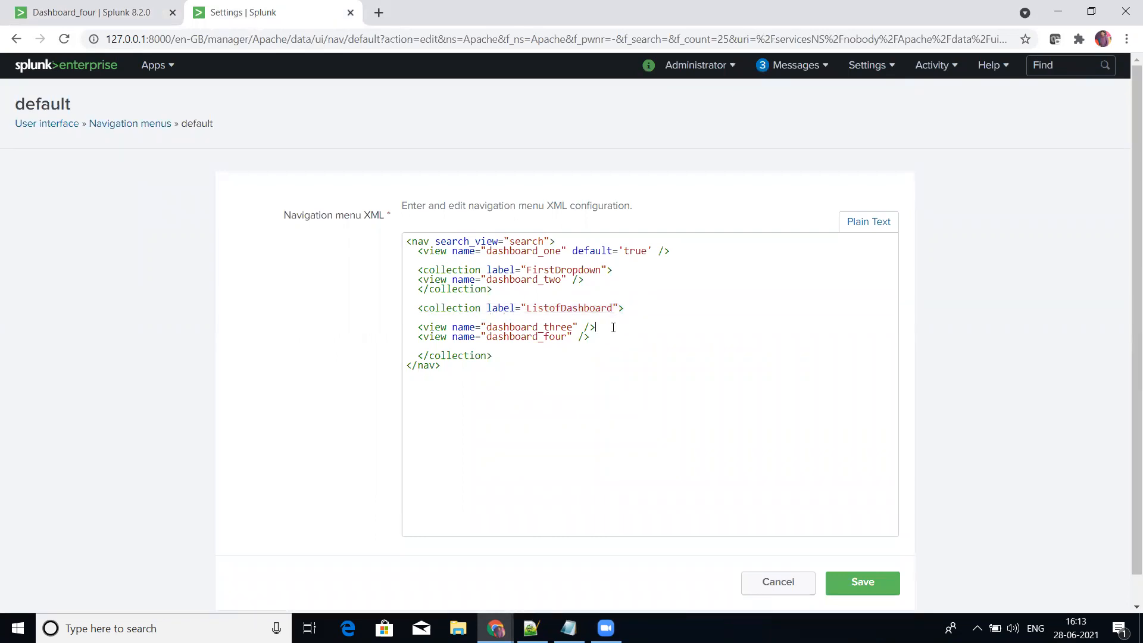
key(Return)
key(Return)
key(ctrl+v)
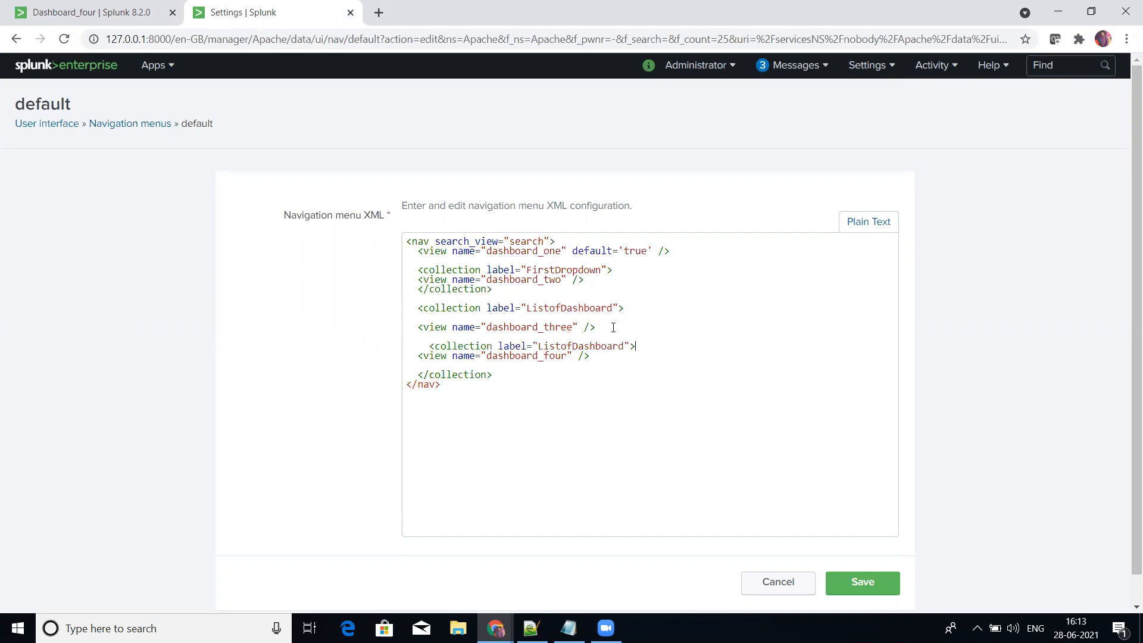
Step: Close the nested collection with a copied </collection> tag directly below the dashboard_four entry
drag(496, 378, 419, 378)
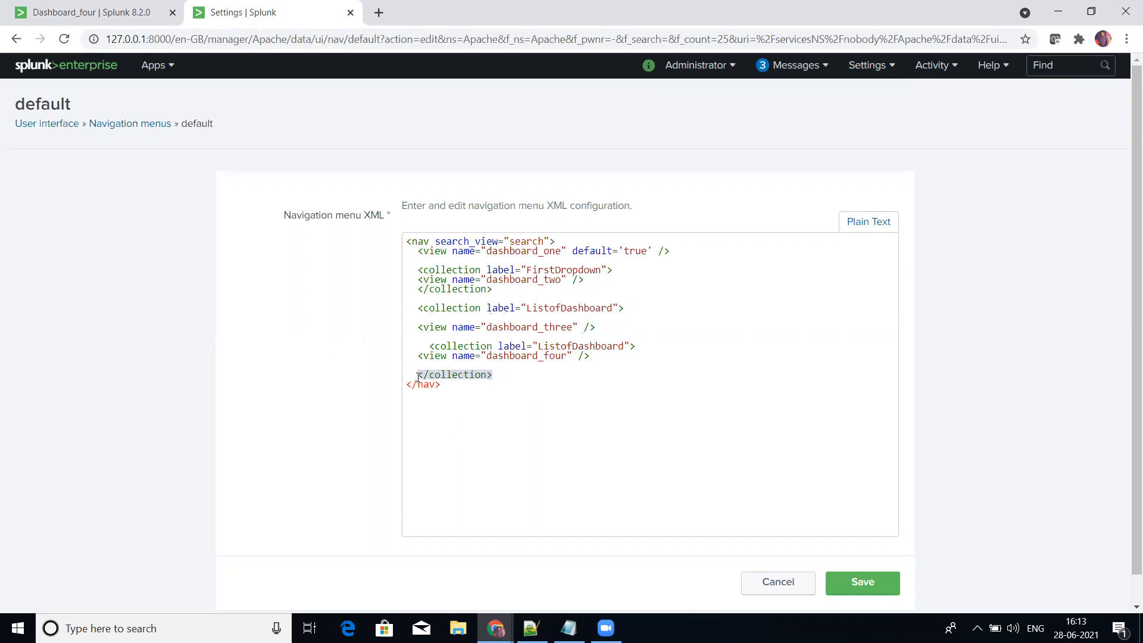
key(ctrl+c)
click(603, 359)
key(Return)
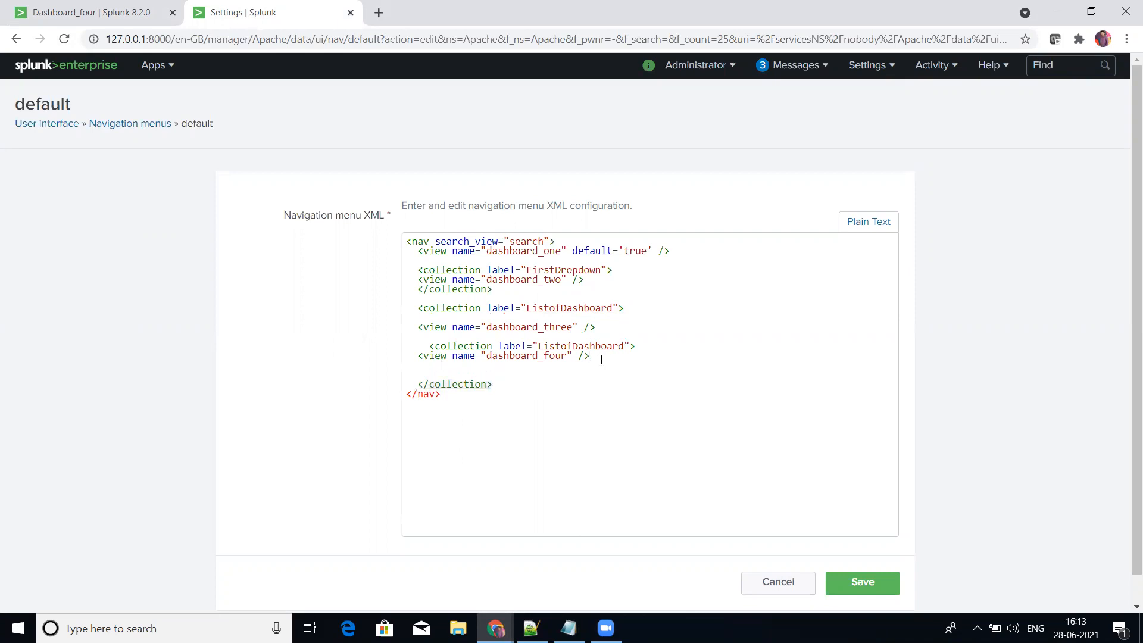
key(ctrl+v)
Step: Add two blank lines above the outer ListofDashboard collection and remove the blank line above its dashboard_three entry
click(468, 297)
key(Return)
key(Return)
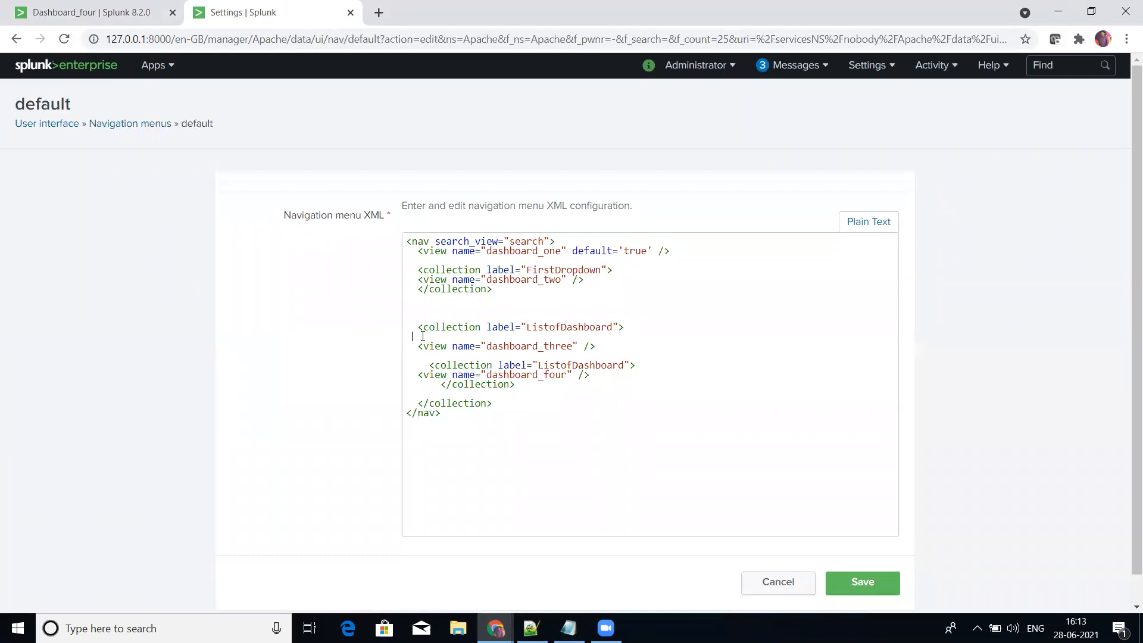
key(BackSpace)
Step: Indent the nested collection's opening tag and dashboard_four entry to align with its closing tag, and save the navigation menu
click(419, 364)
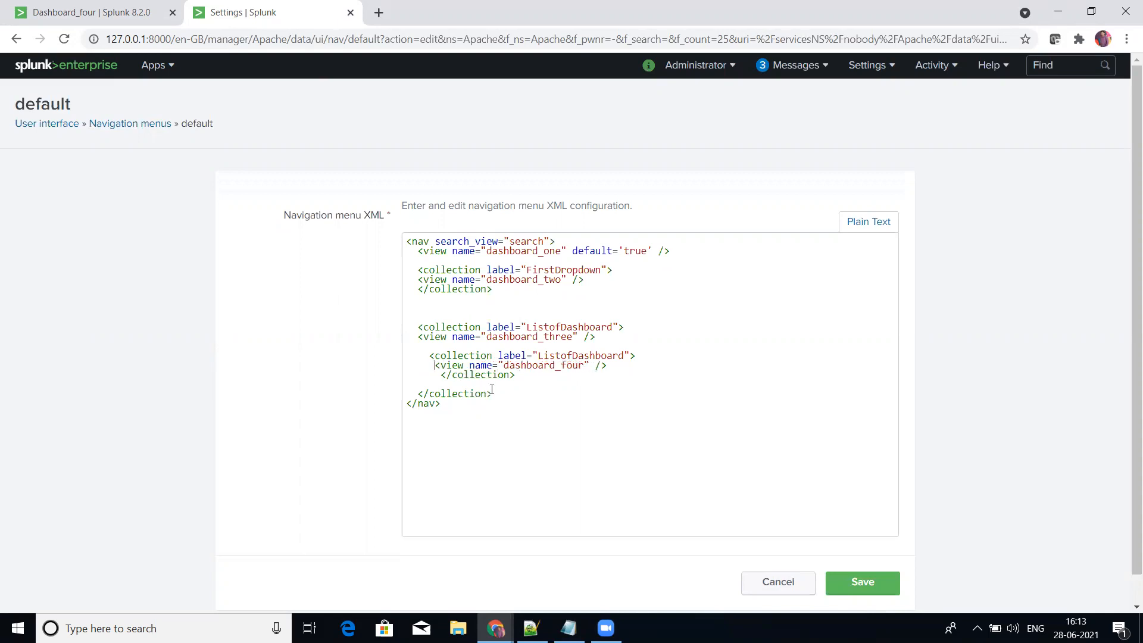
click(429, 358)
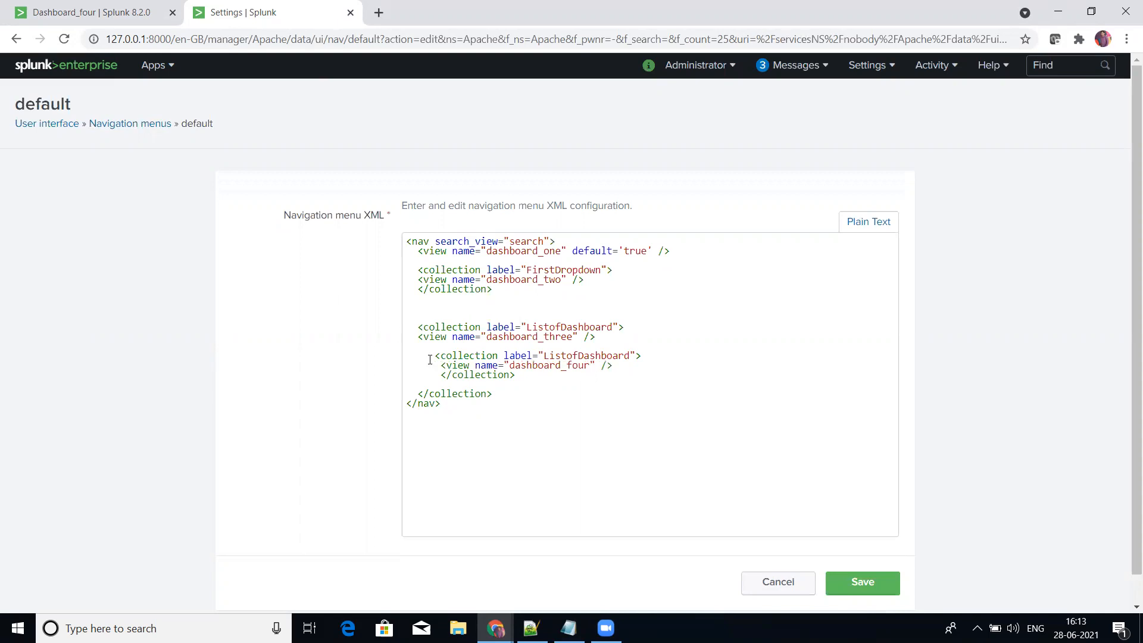
click(437, 357)
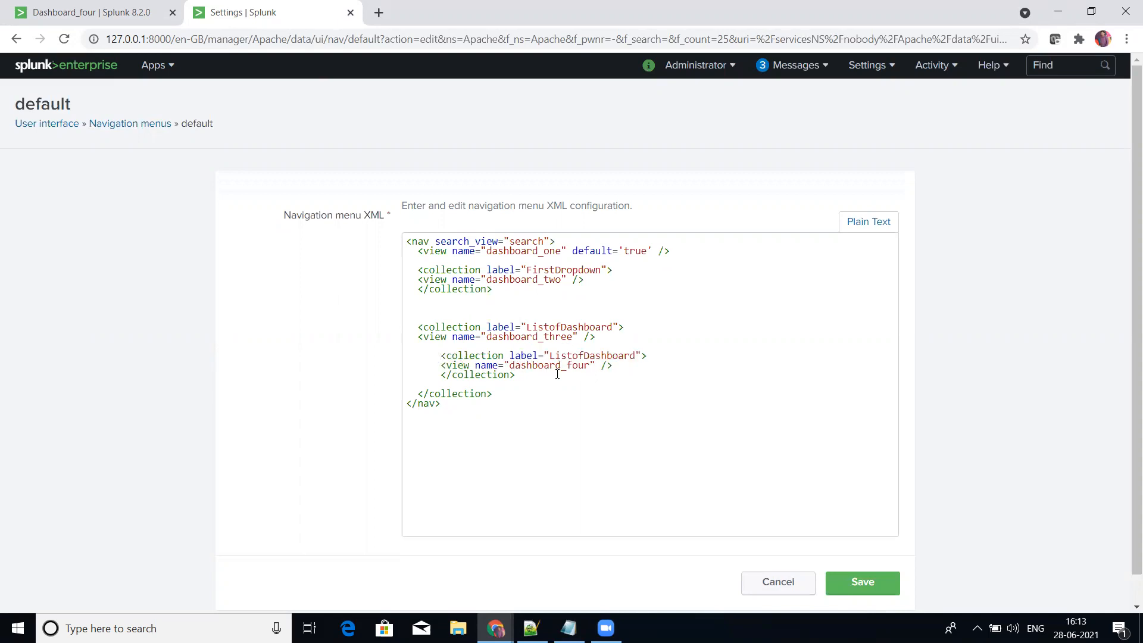
click(844, 578)
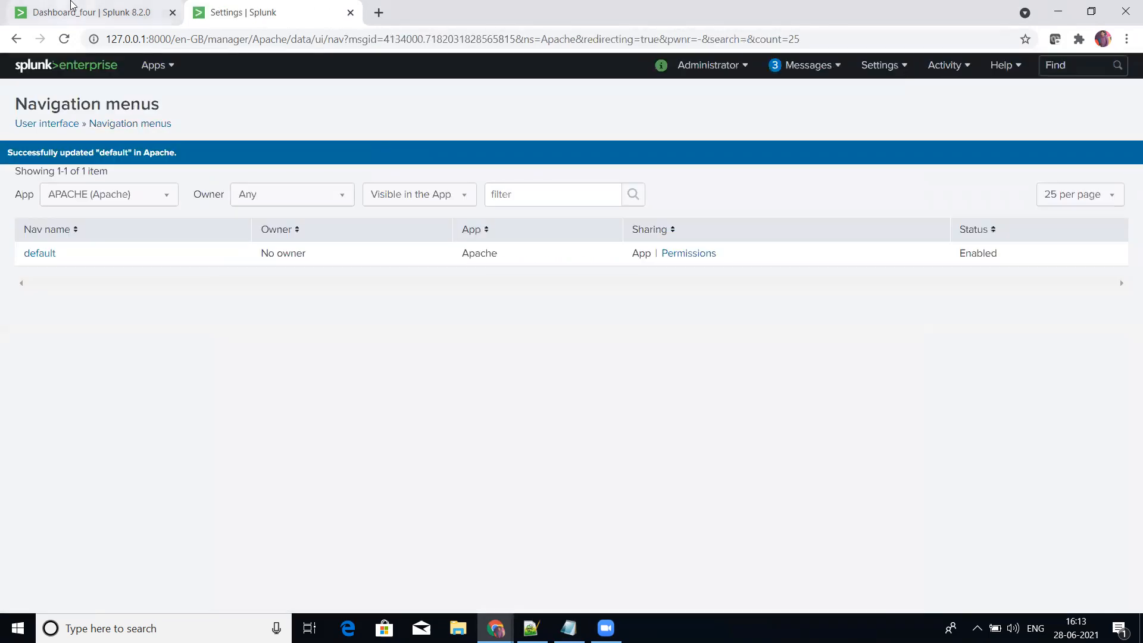
Step: Reopen the APACHE app and examine the entries of the FirstDropdown and ListofDashboard collections
click(76, 11)
click(154, 65)
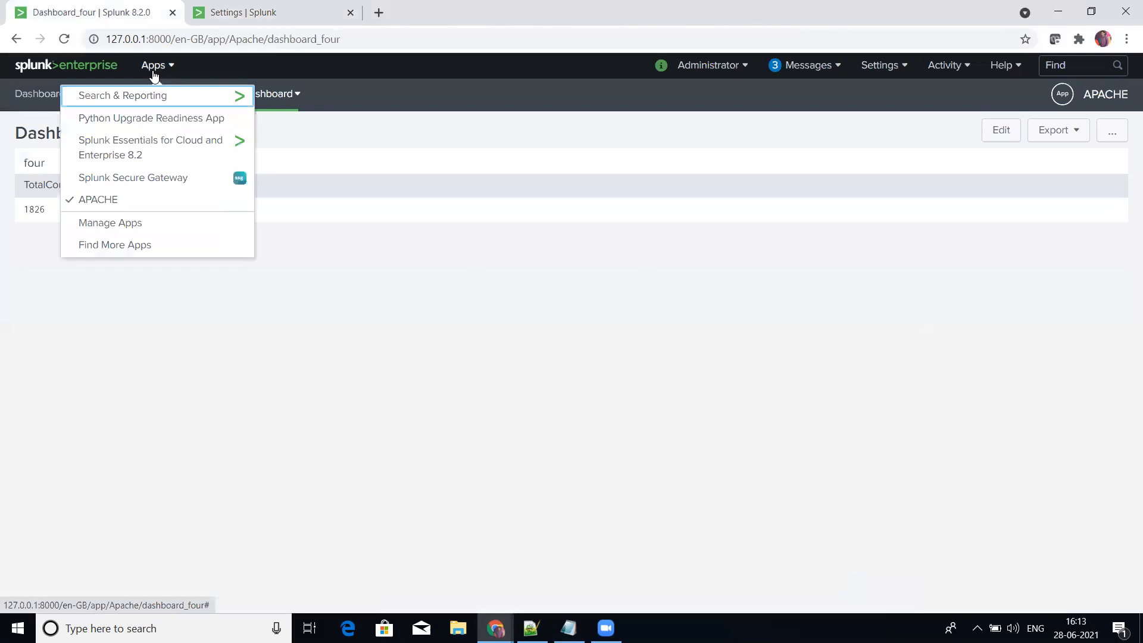
click(115, 198)
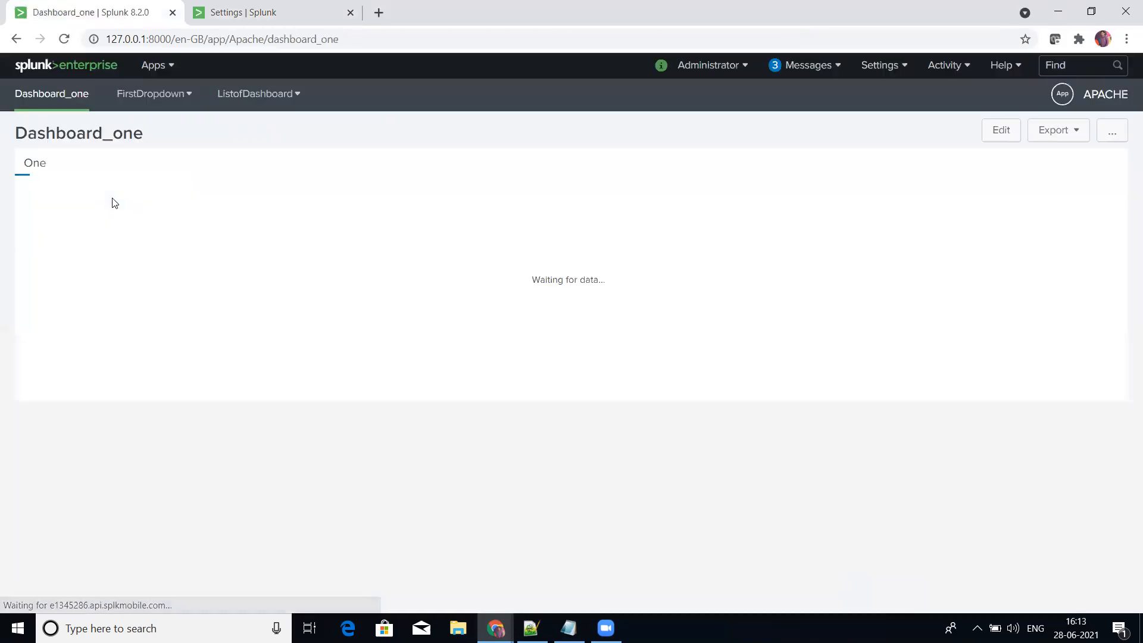
click(188, 100)
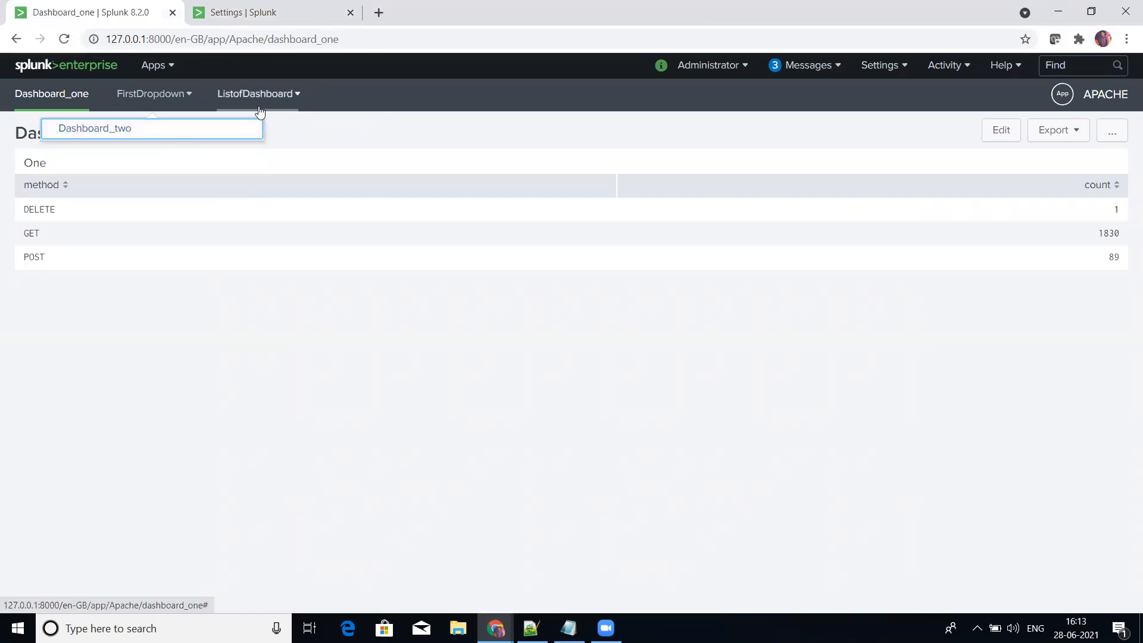
click(286, 97)
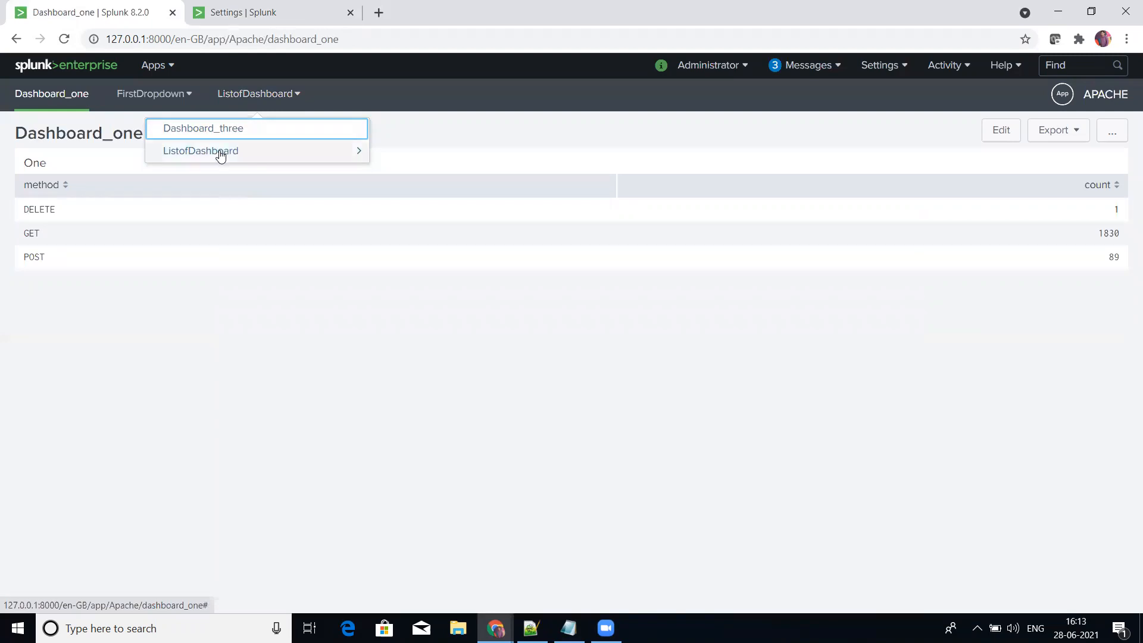
click(336, 156)
click(281, 128)
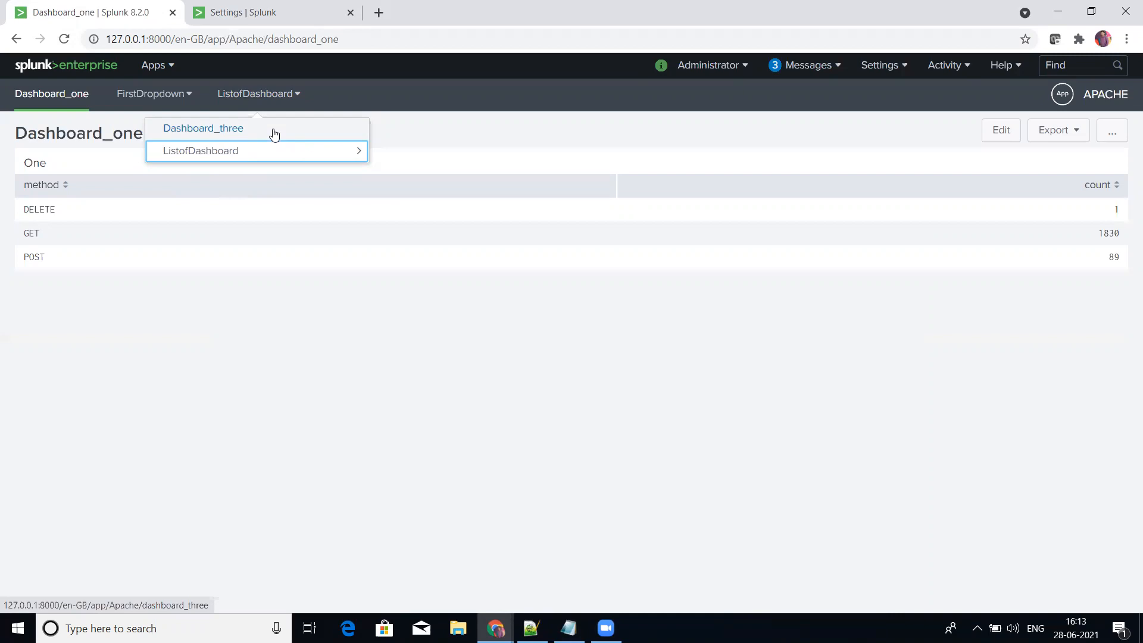
click(457, 149)
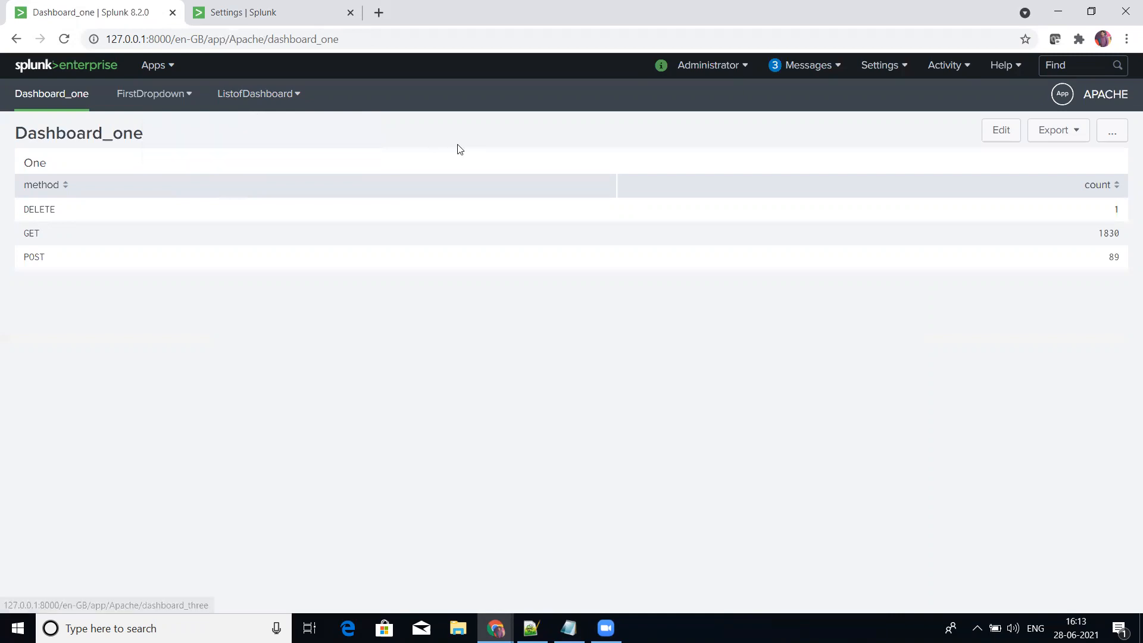
Step: Open Dashboard_three from the ListofDashboard collection and Dashboard_four from the collection nested inside it
click(291, 102)
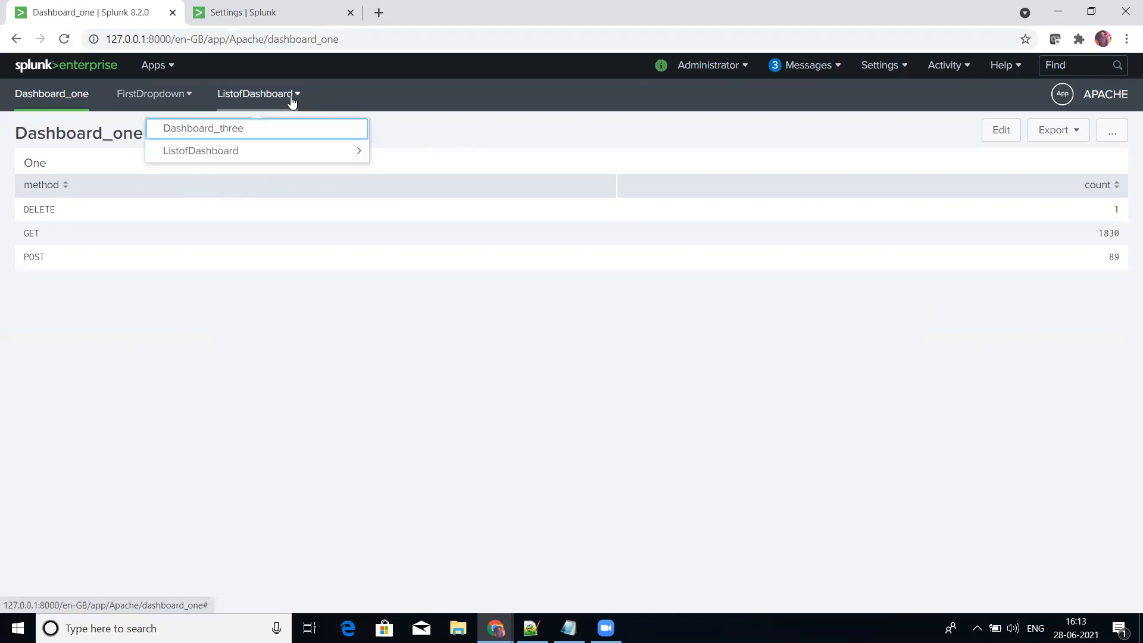
click(254, 132)
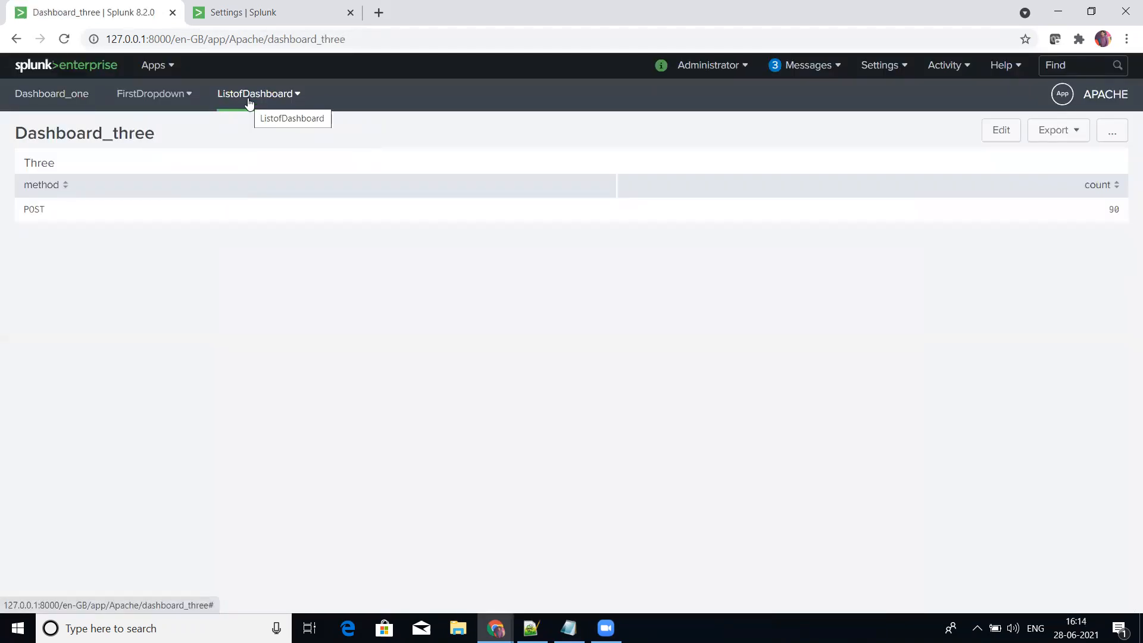
click(249, 98)
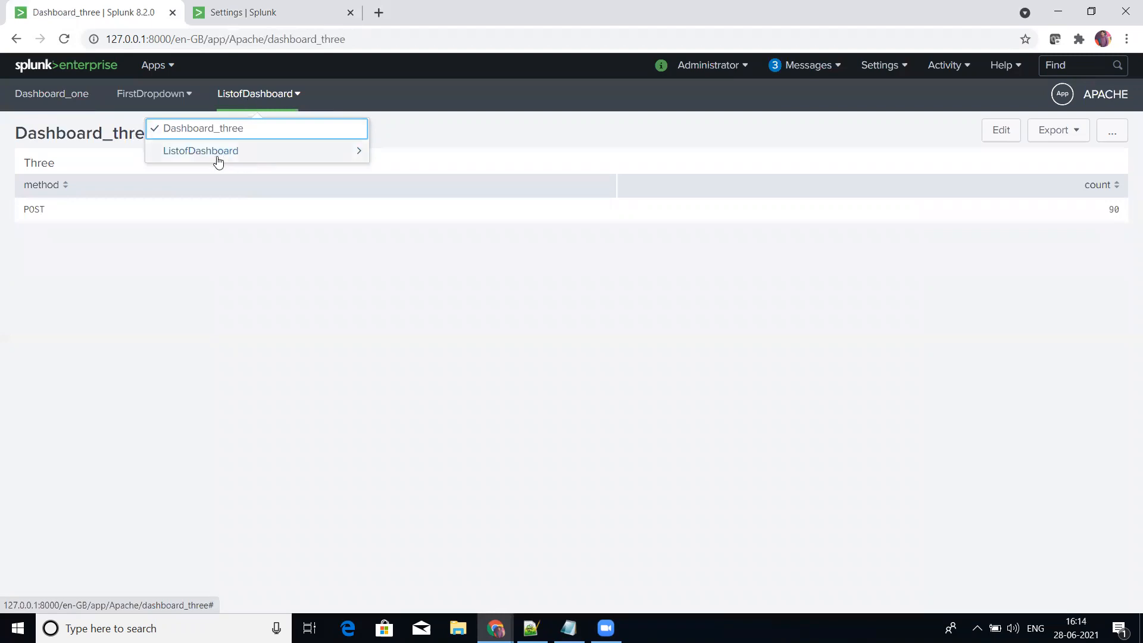
click(353, 156)
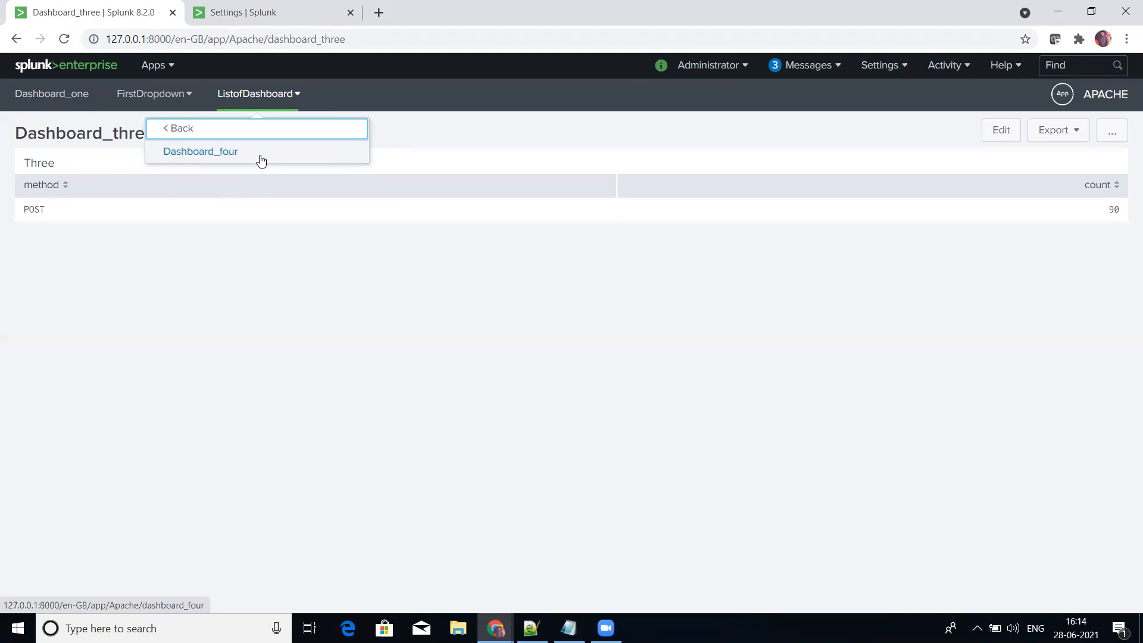
click(202, 154)
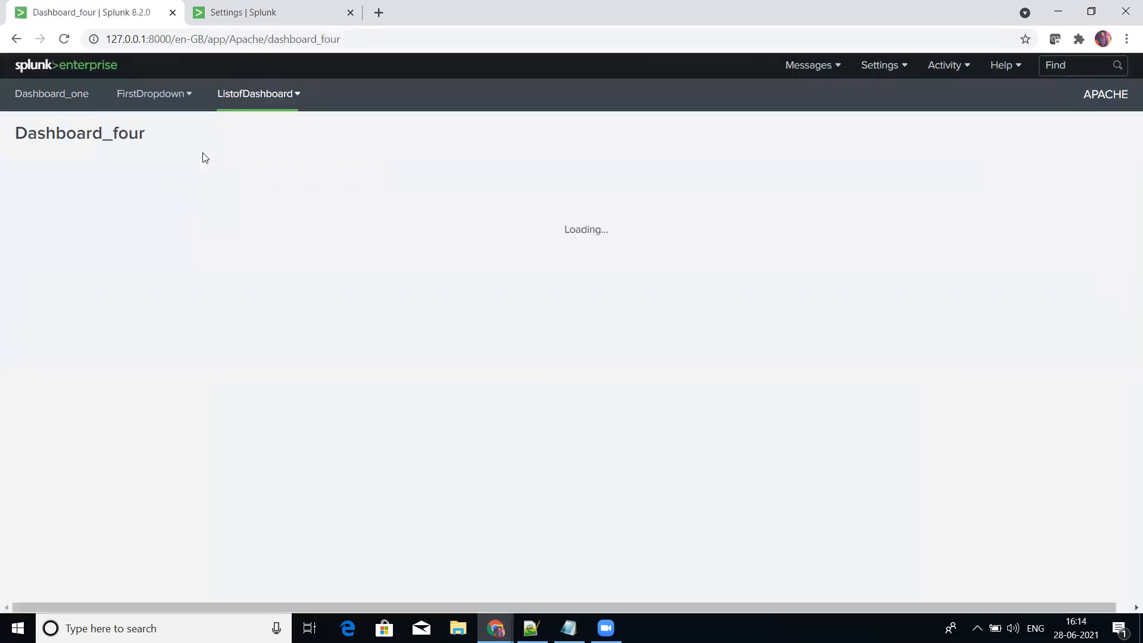
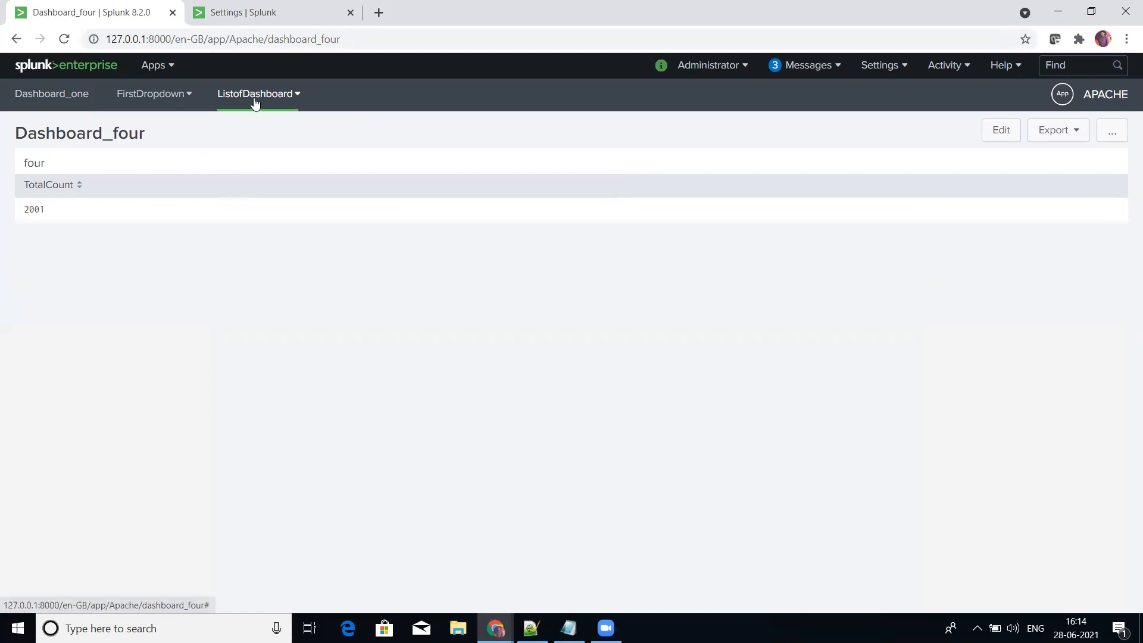
Step: Check the dashboards listed in the FirstDropdown and ListofDashboard menus and in the nested collection
click(195, 105)
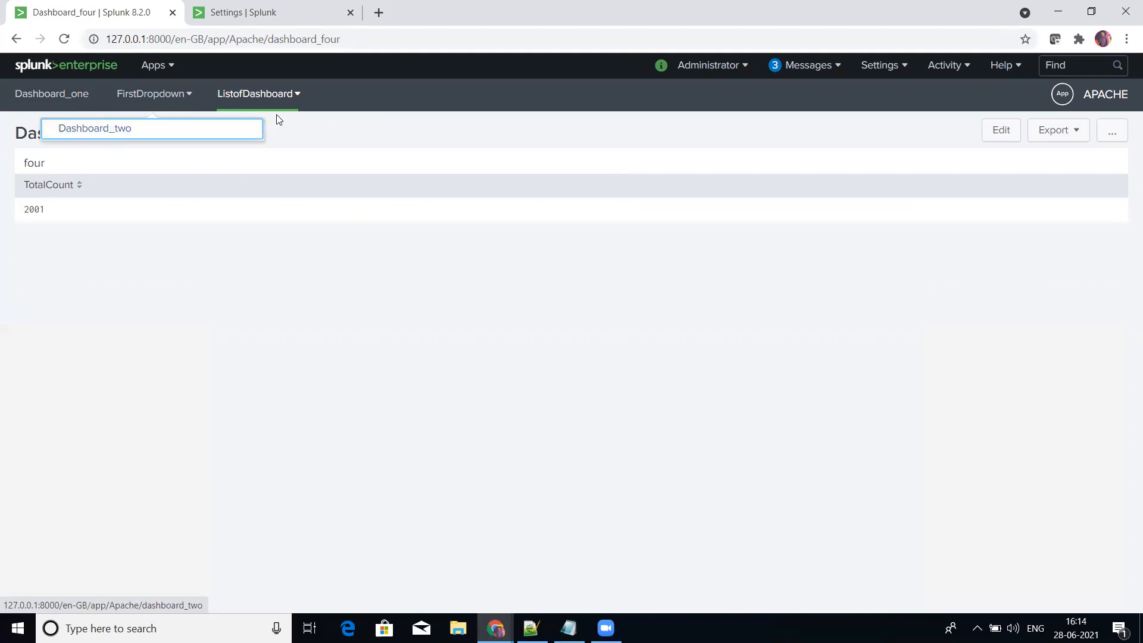
click(297, 103)
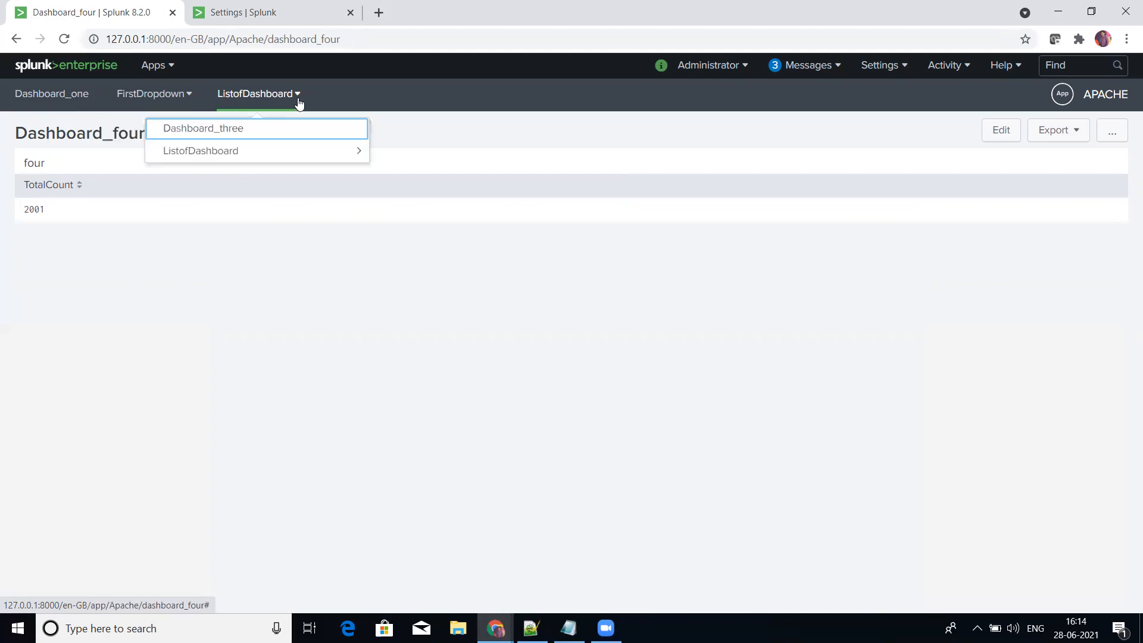
click(245, 162)
click(438, 136)
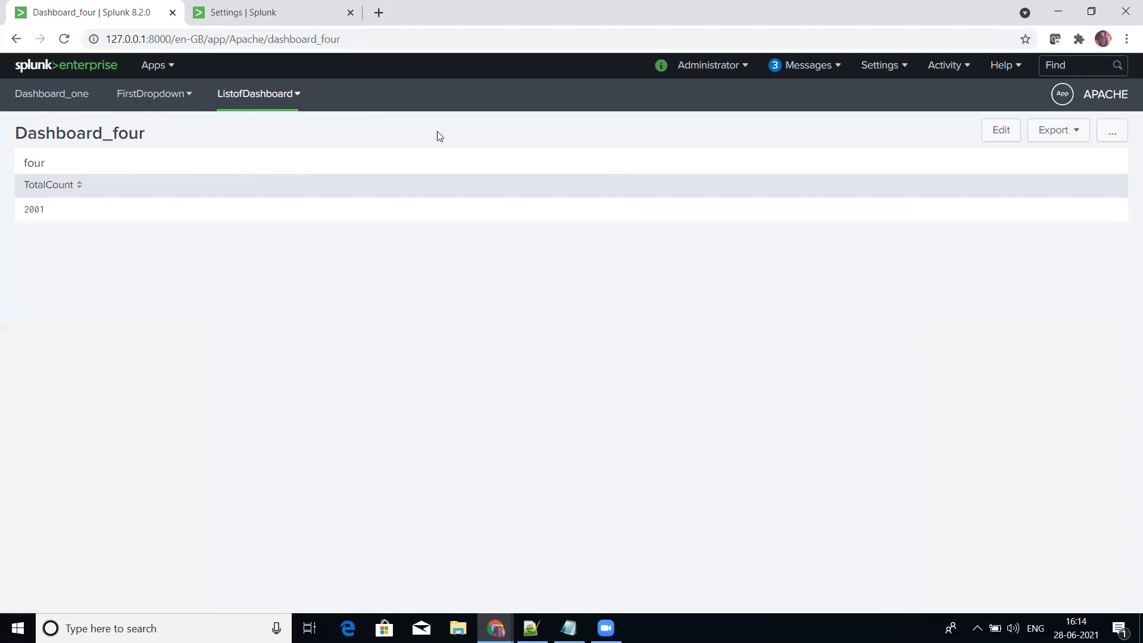
Step: Open the list of views in the APACHE app's user interface settings
click(258, 5)
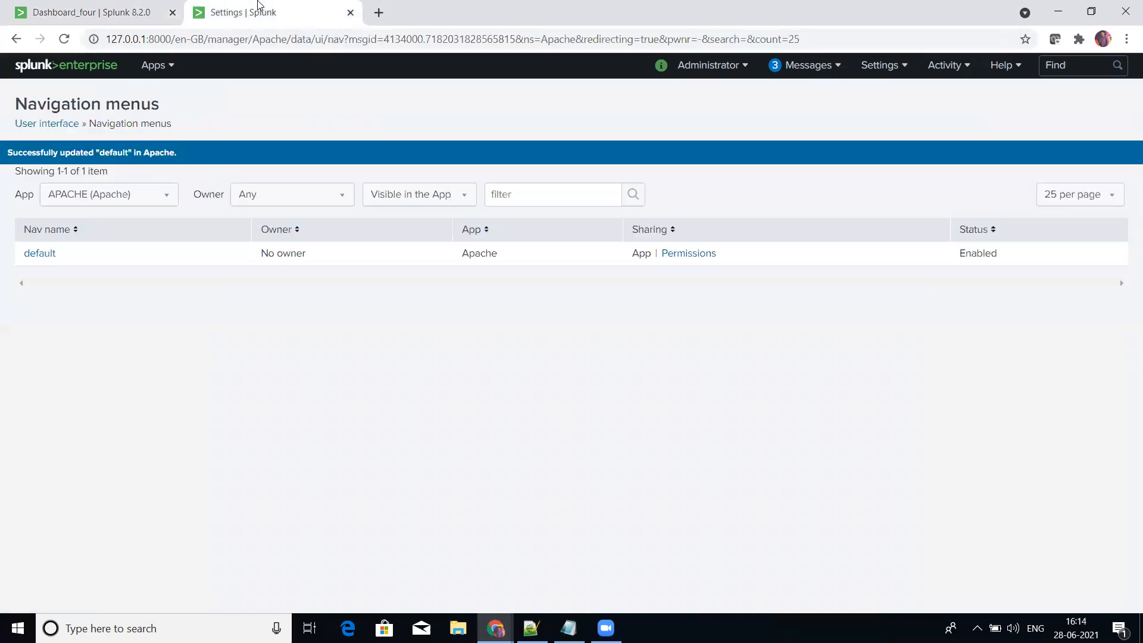
click(899, 67)
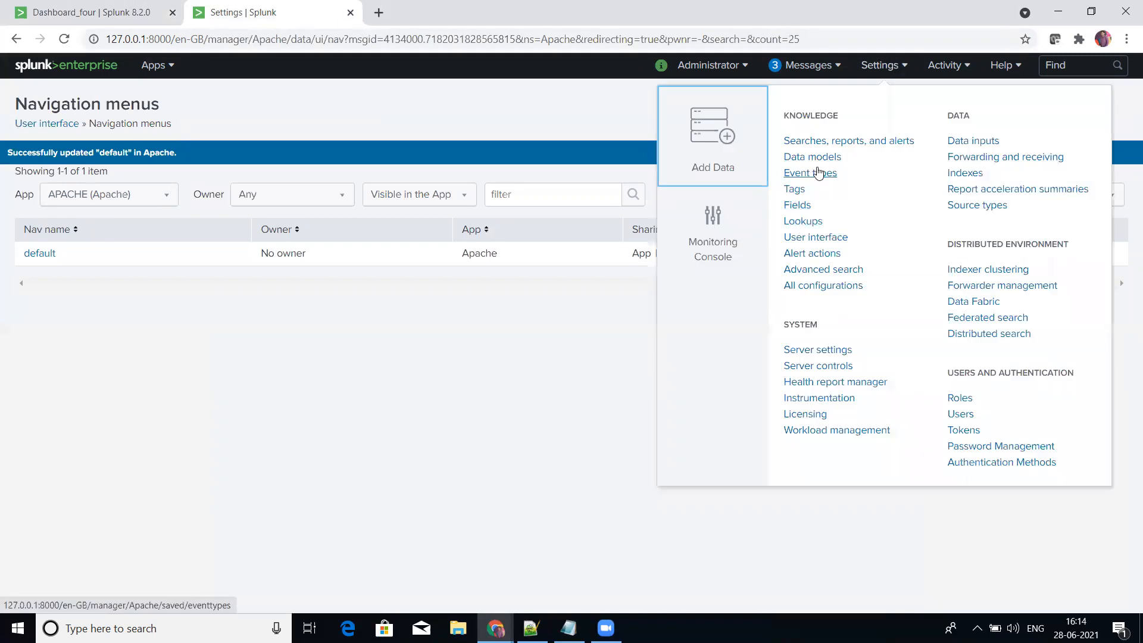
click(811, 237)
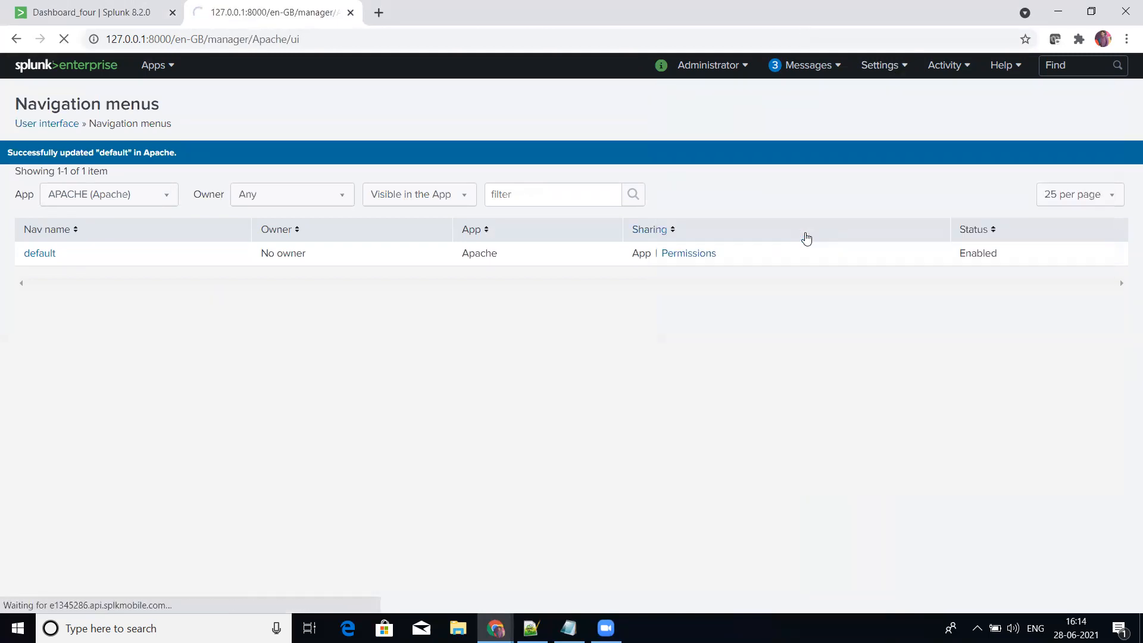
click(255, 219)
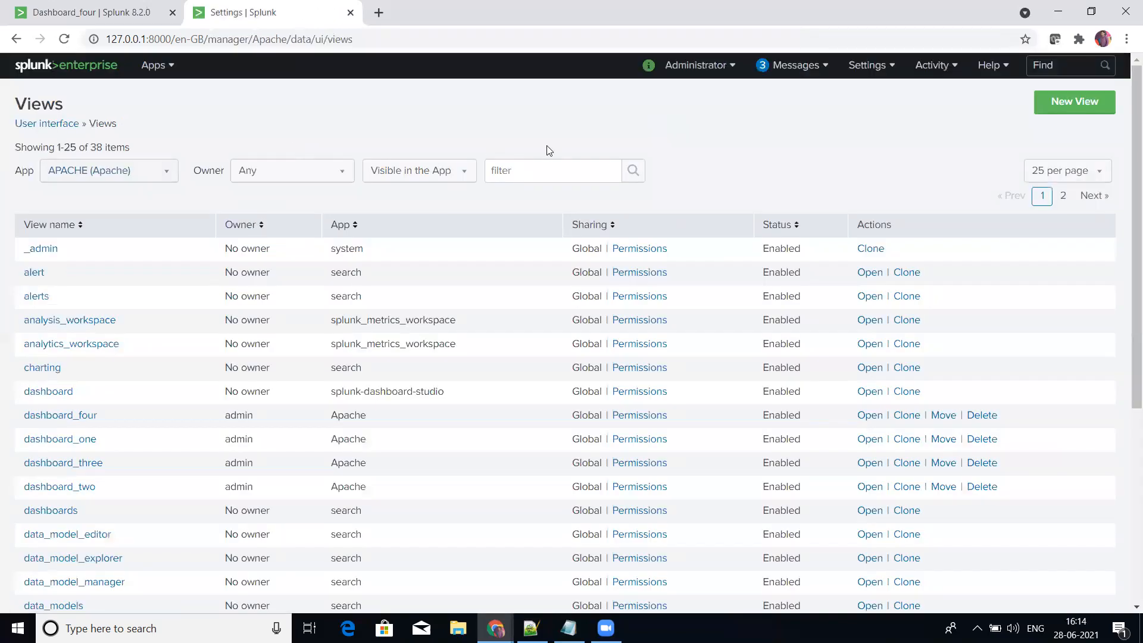
Step: Filter the views by the text dashboard and the owner Administrator (admin)
click(548, 170)
text(dash)
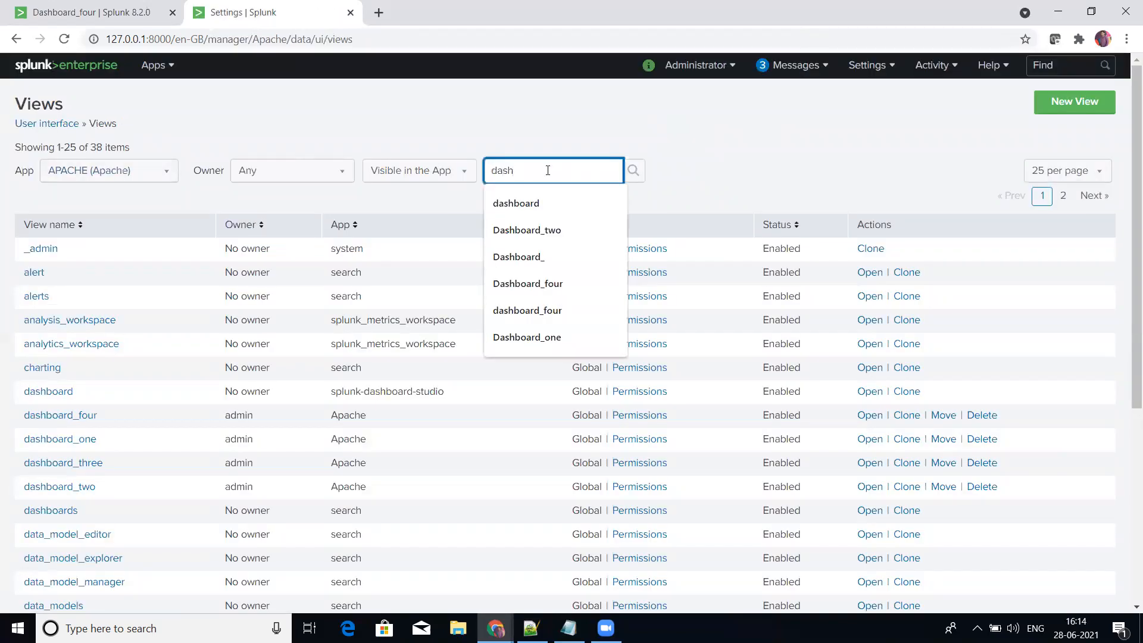
key(Down)
key(Return)
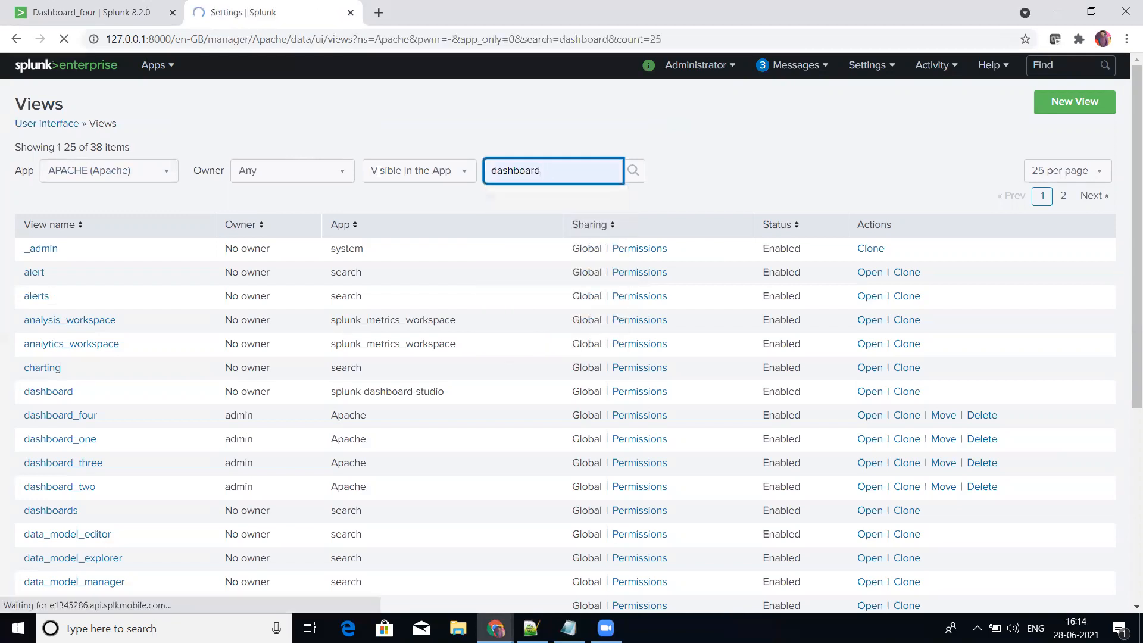
click(332, 177)
click(313, 200)
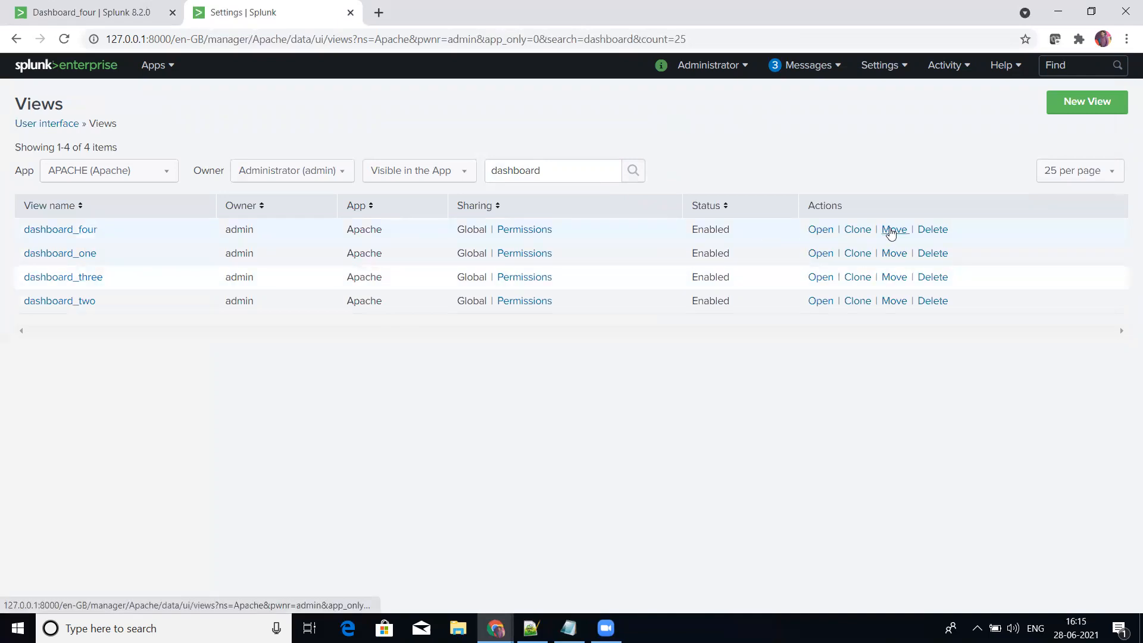
Step: Change the label in dashboard_four's XML to Dashboard_WOW_Four and save the view
click(76, 234)
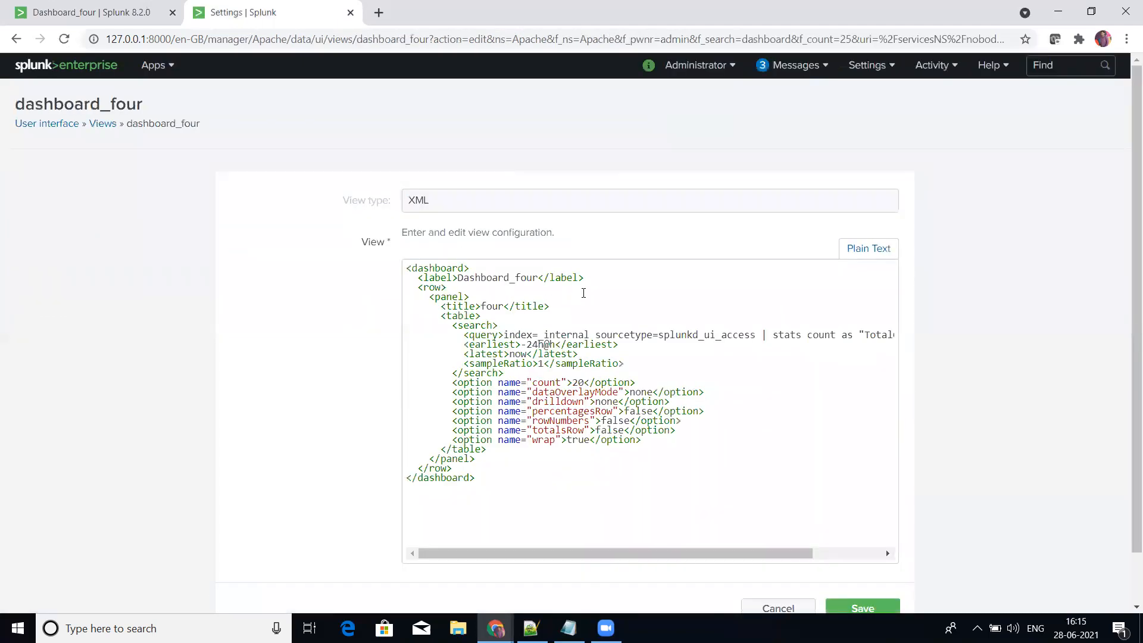
click(537, 278)
key(BackSpace)
key(BackSpace)
key(BackSpace)
key(BackSpace)
text(WOW_Four)
click(838, 607)
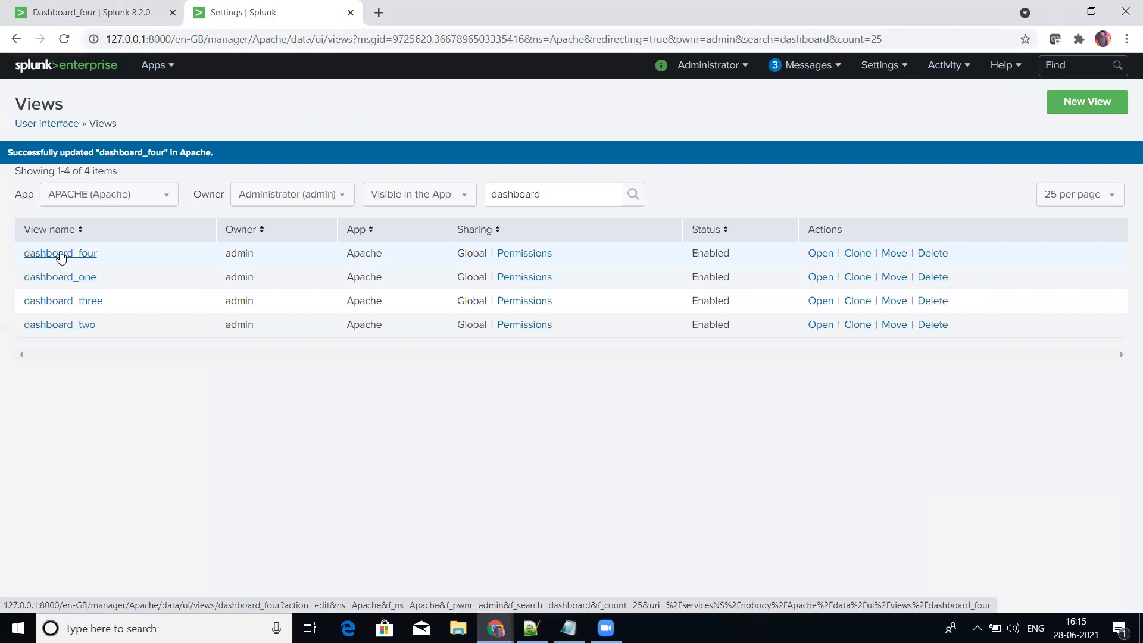
Step: Reload the dashboard_four page and check the dashboard labels in the nested ListofDashboard collection and FirstDropdown
click(107, 11)
click(266, 39)
key(Return)
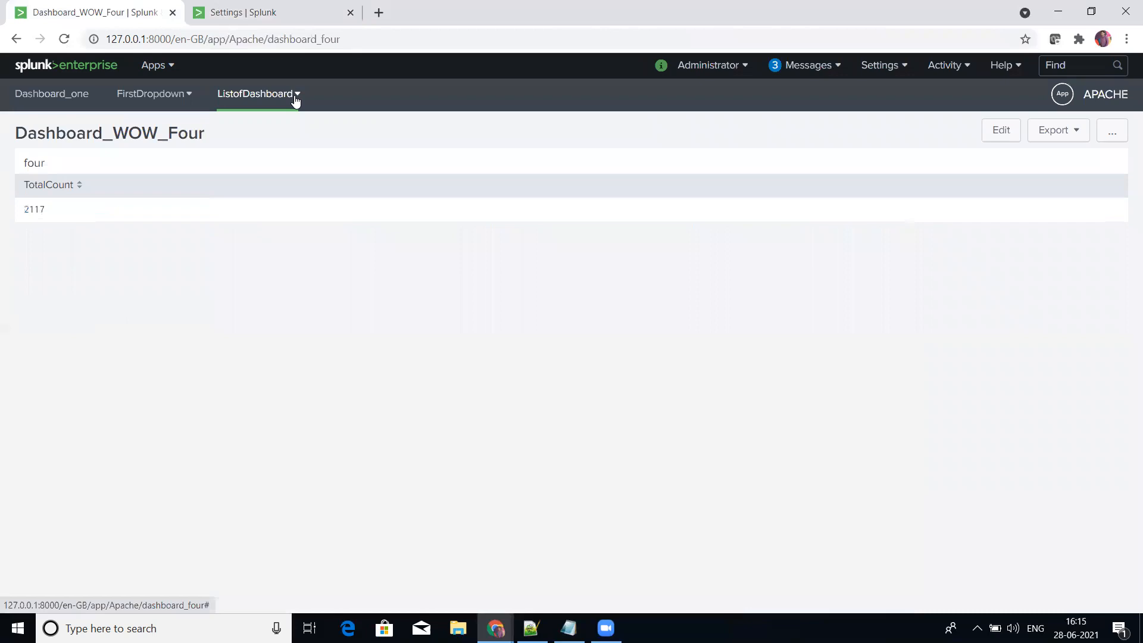
click(293, 99)
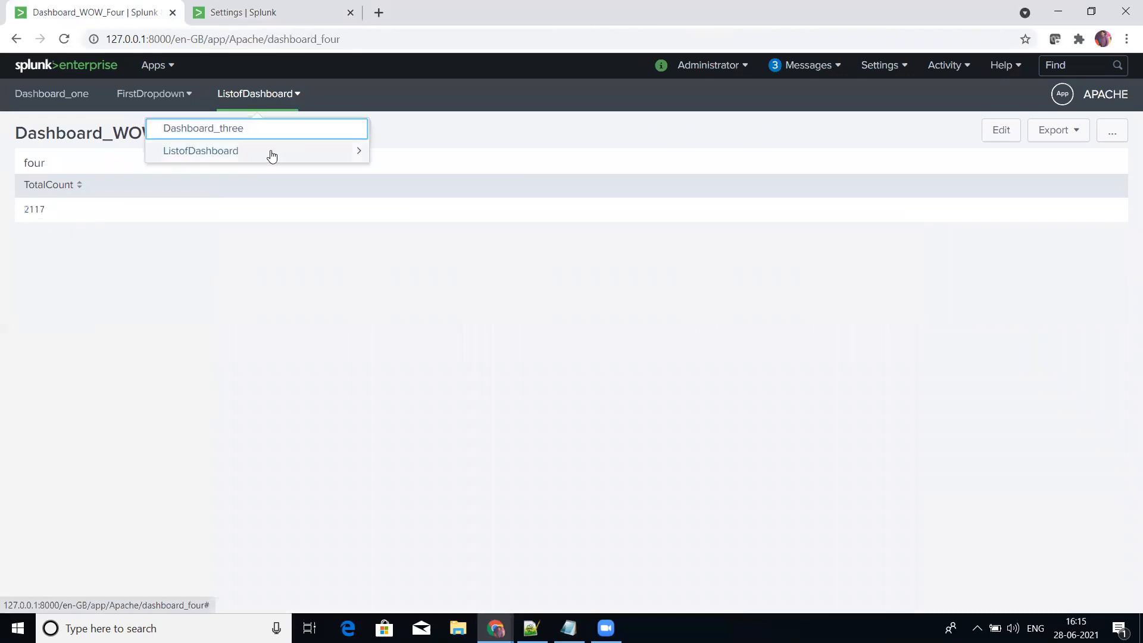
click(268, 158)
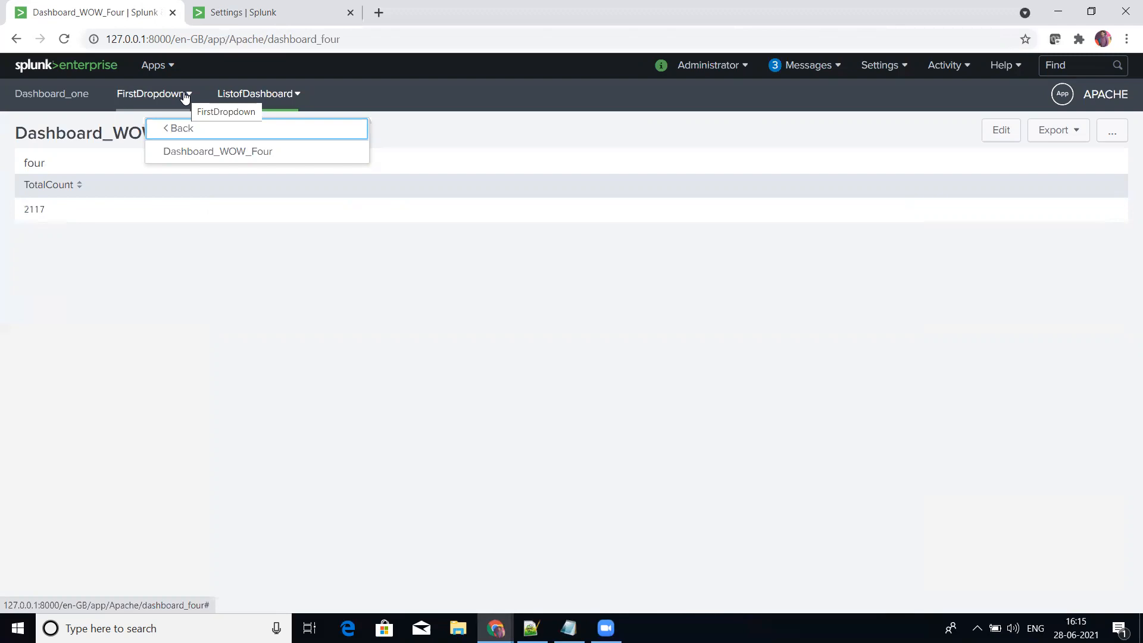
click(530, 136)
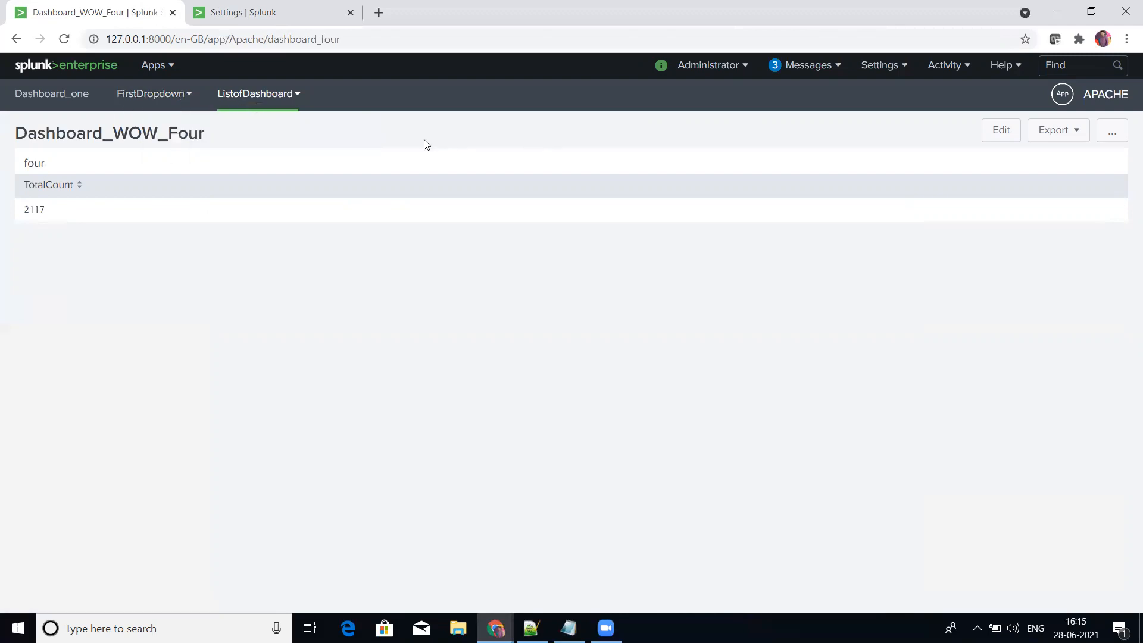
click(190, 101)
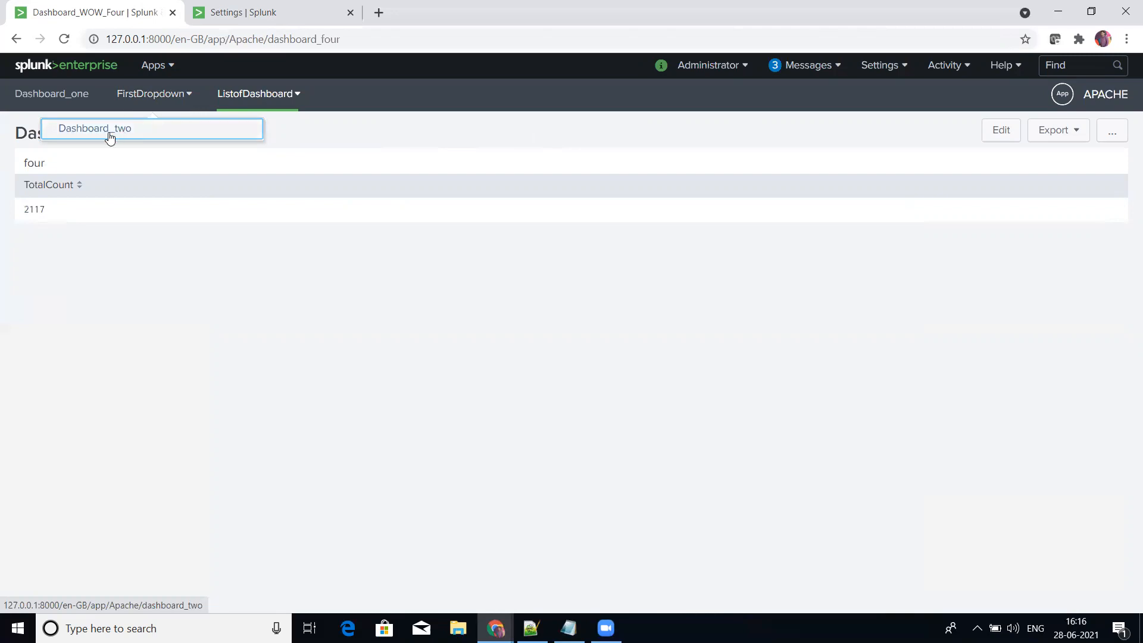
Step: Change the label in dashboard_two's XML to Dashboard_WOW_two and save the view
click(234, 9)
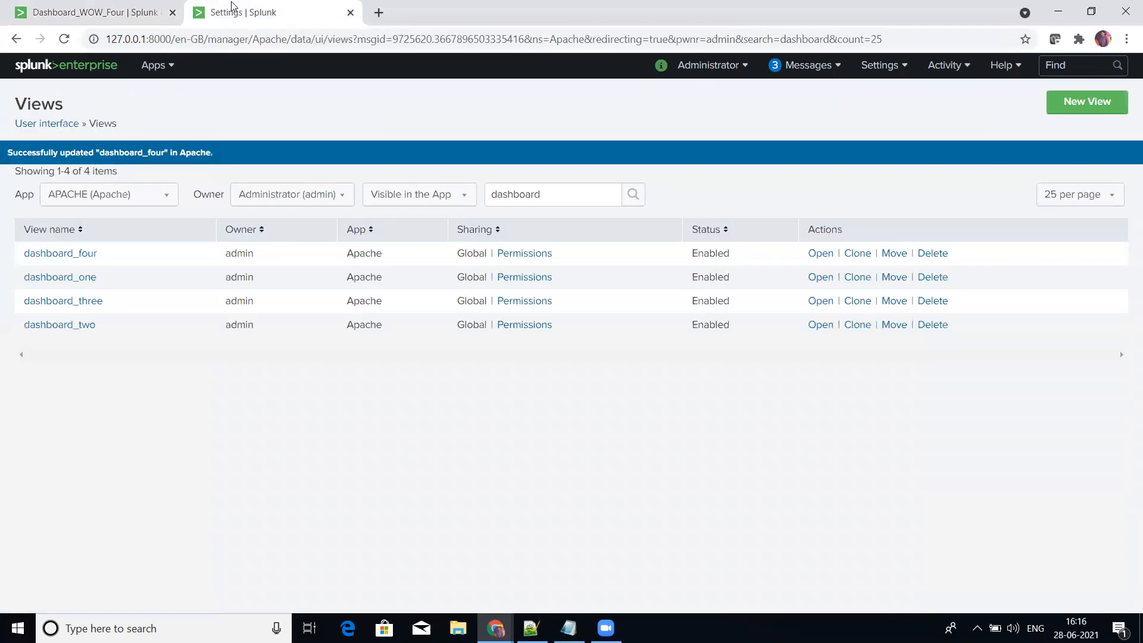
click(82, 328)
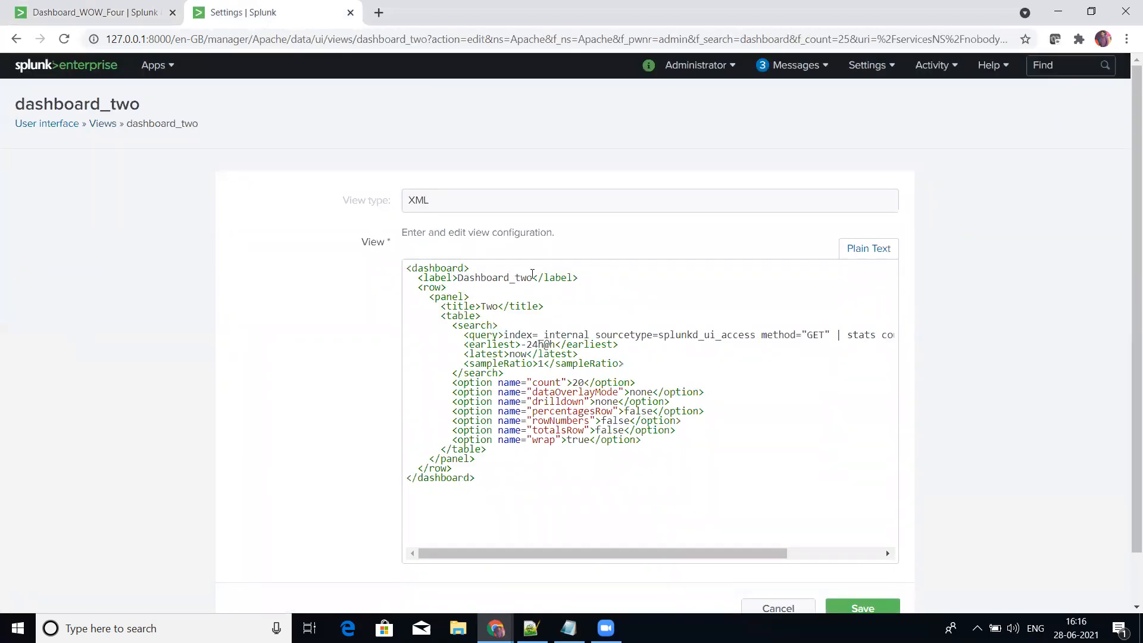
click(518, 277)
text(WOW_)
click(883, 608)
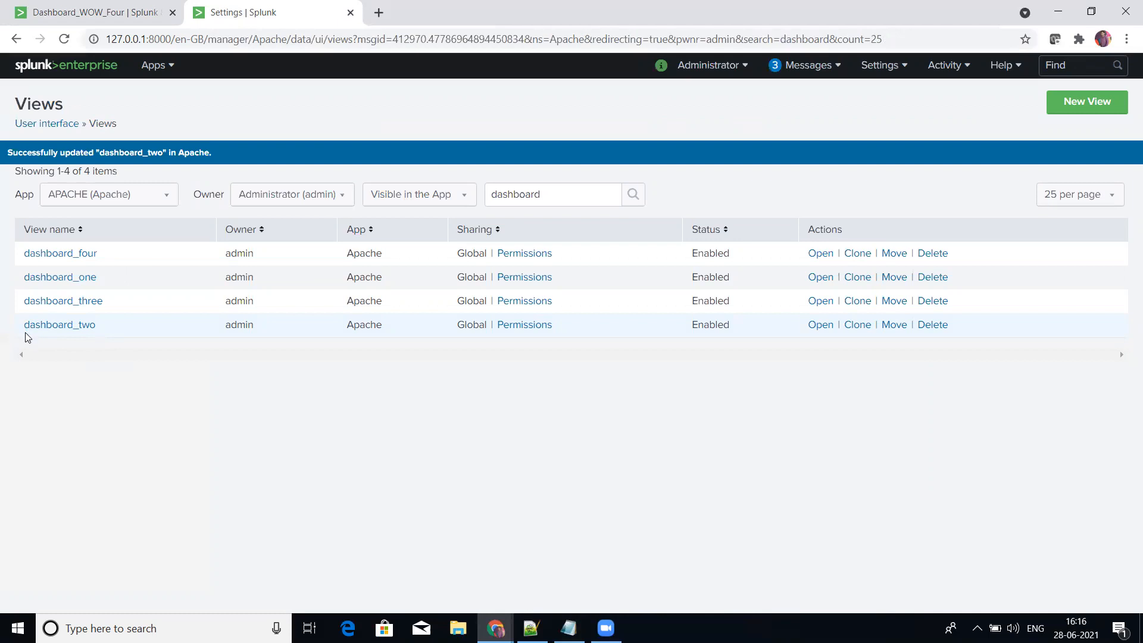
Step: Reload the app page, open Dashboard_WOW_two from the FirstDropdown collection, and check its entry there
click(89, 12)
click(190, 40)
key(Return)
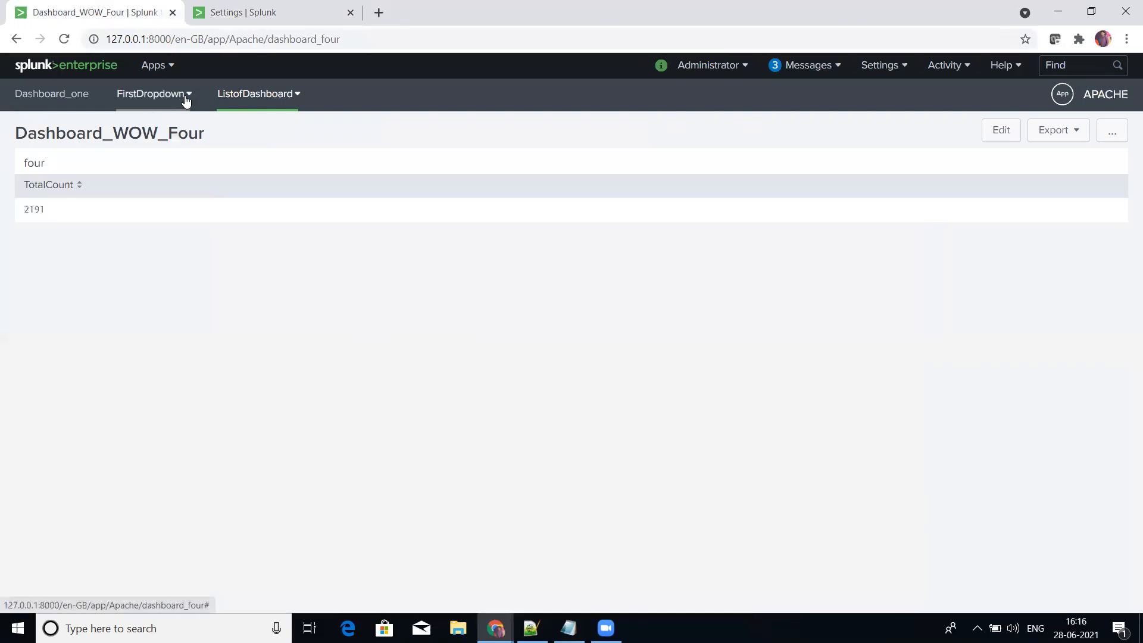
click(186, 100)
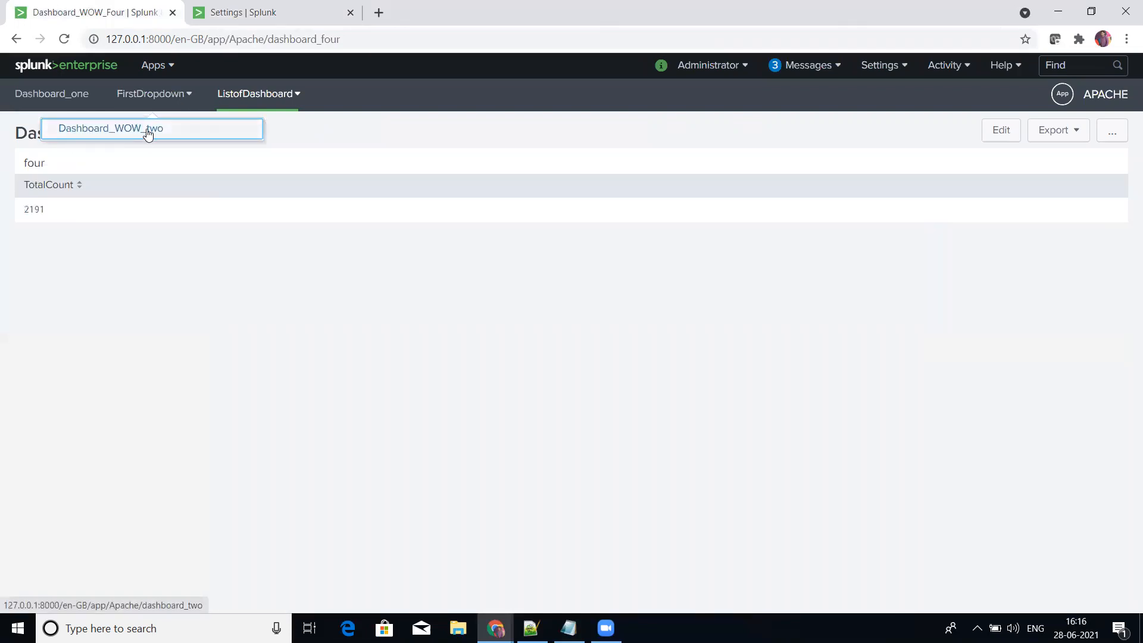
click(148, 129)
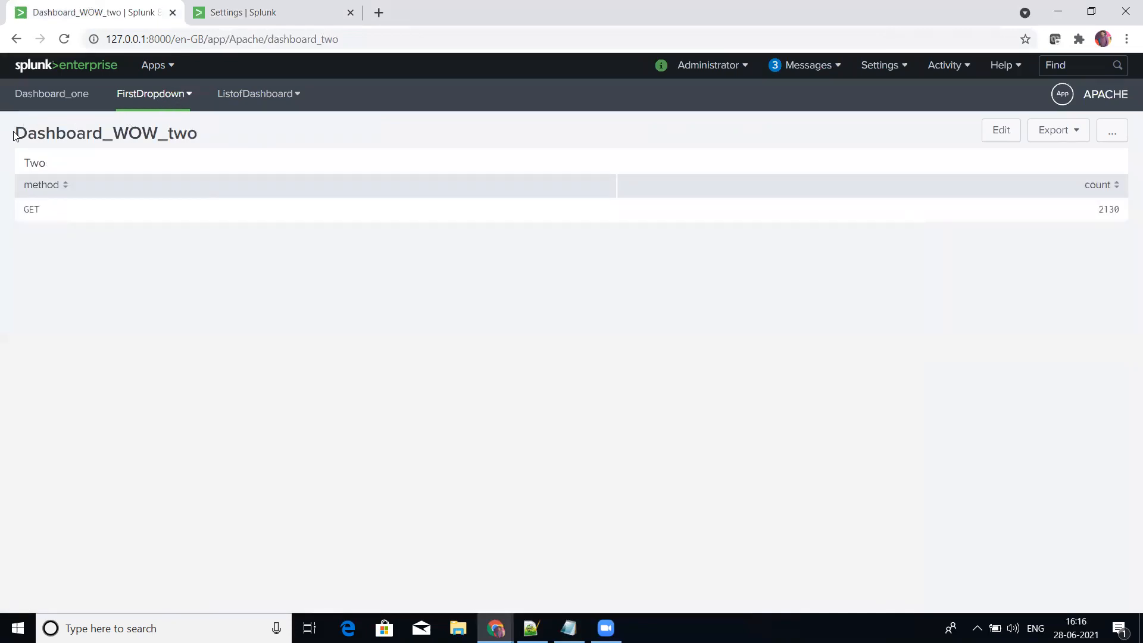
click(186, 97)
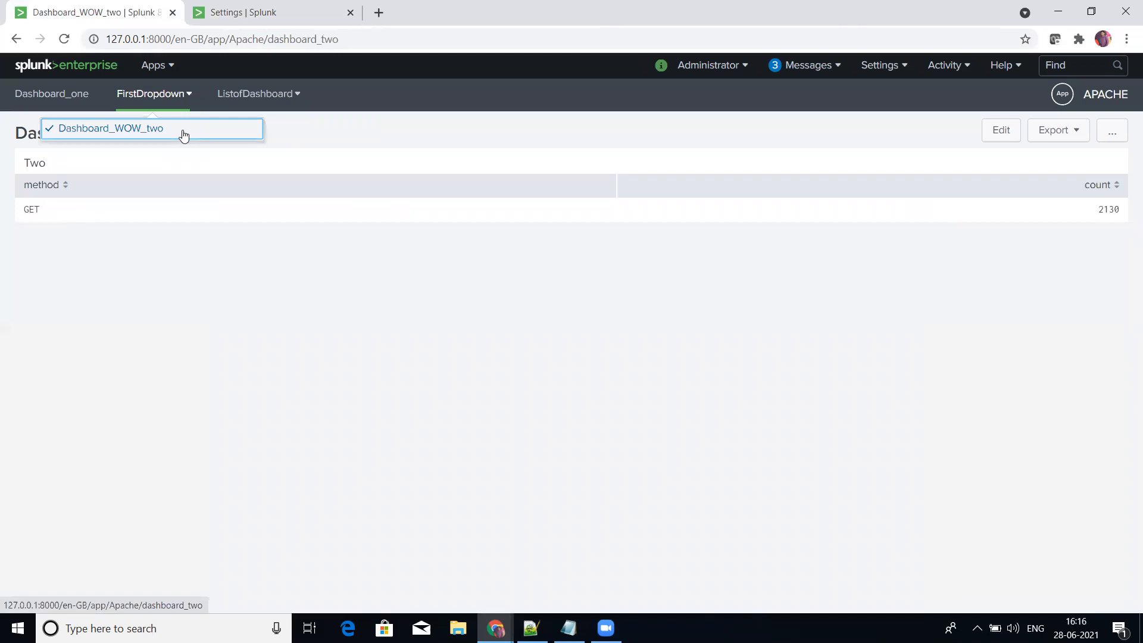
click(329, 388)
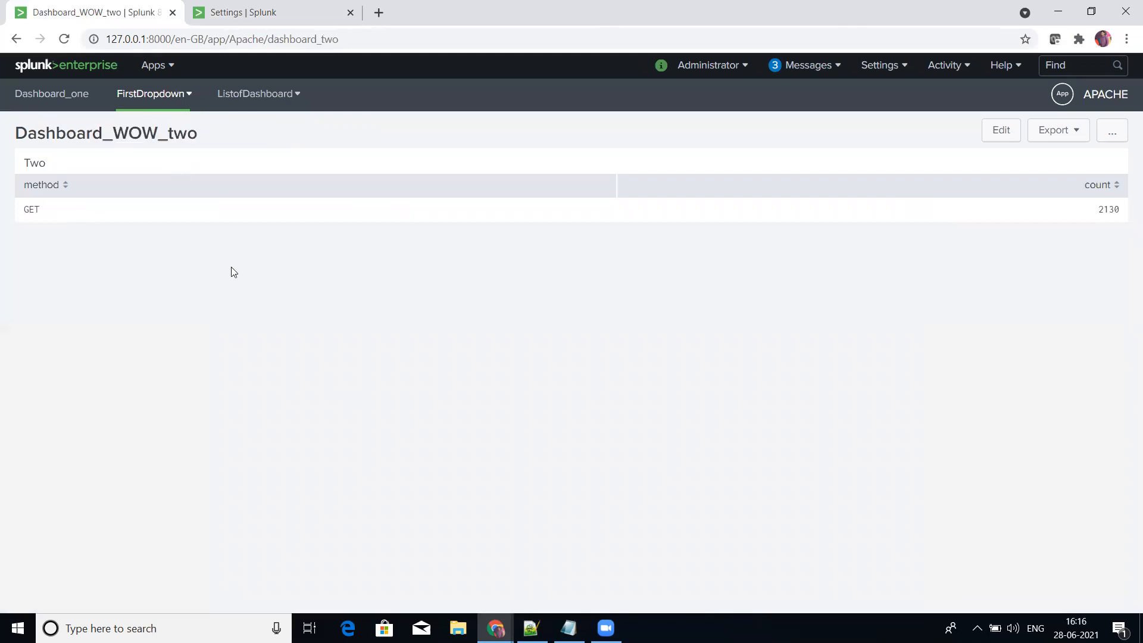
Step: Return to the views list and delete all system messages
click(236, 8)
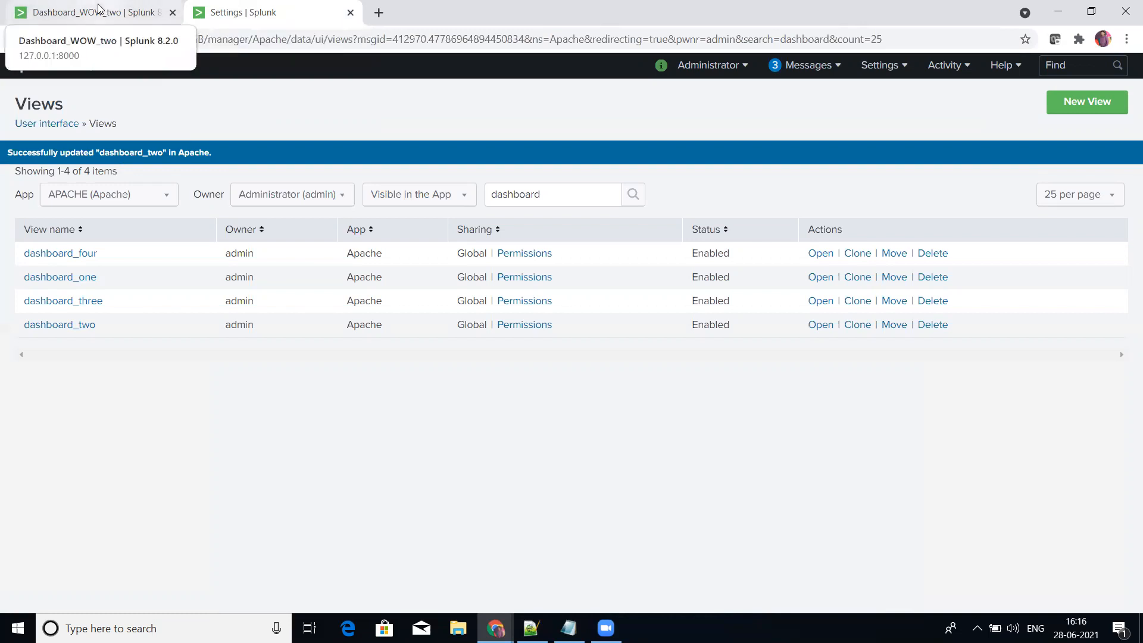
click(841, 72)
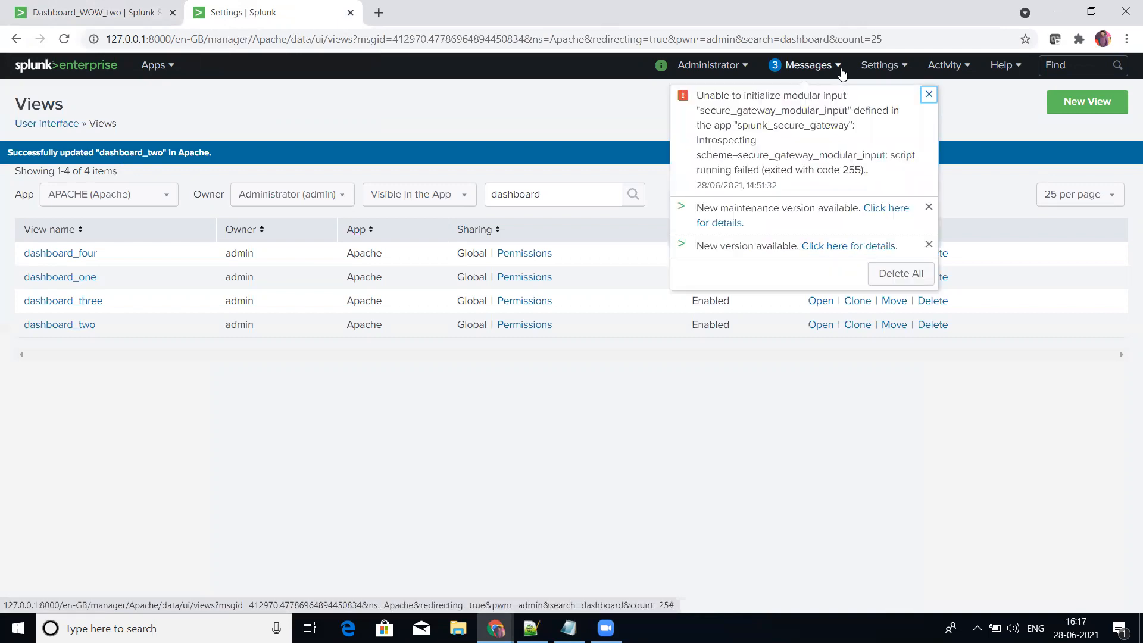
click(897, 276)
click(595, 430)
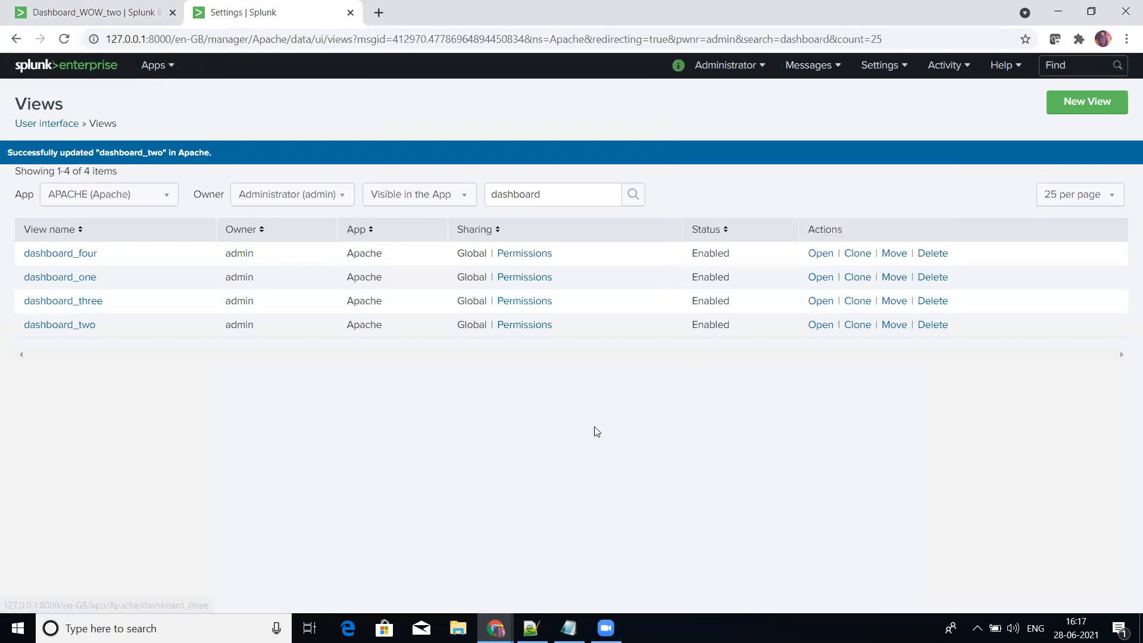
click(106, 36)
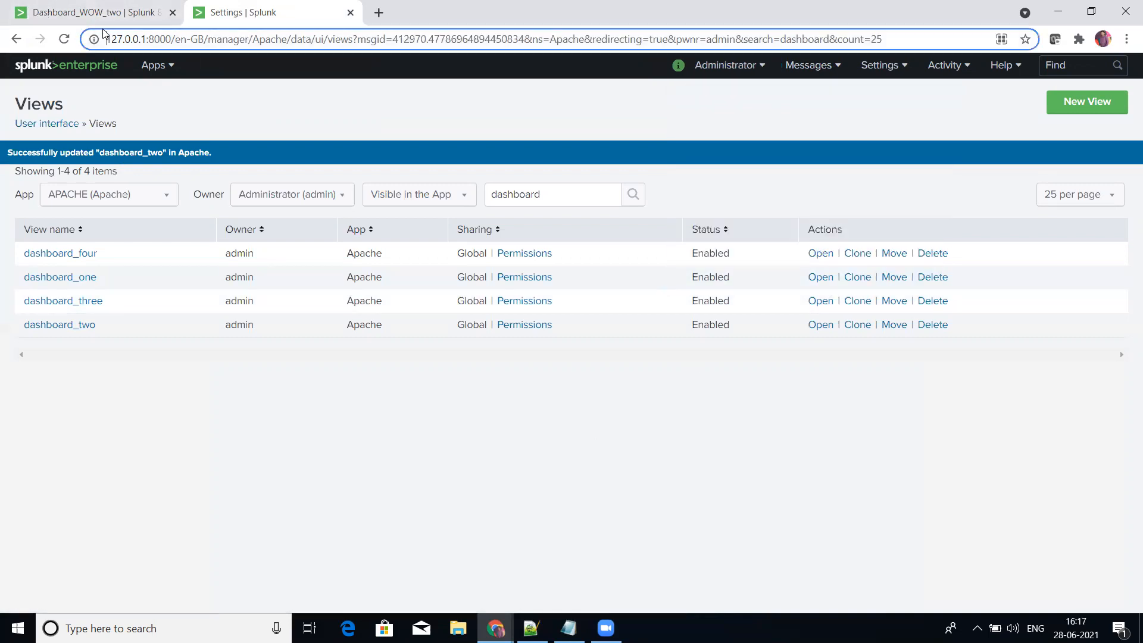
click(155, 90)
Step: Open the XML of the APACHE app's default navigation menu for editing from the user interface settings
click(114, 3)
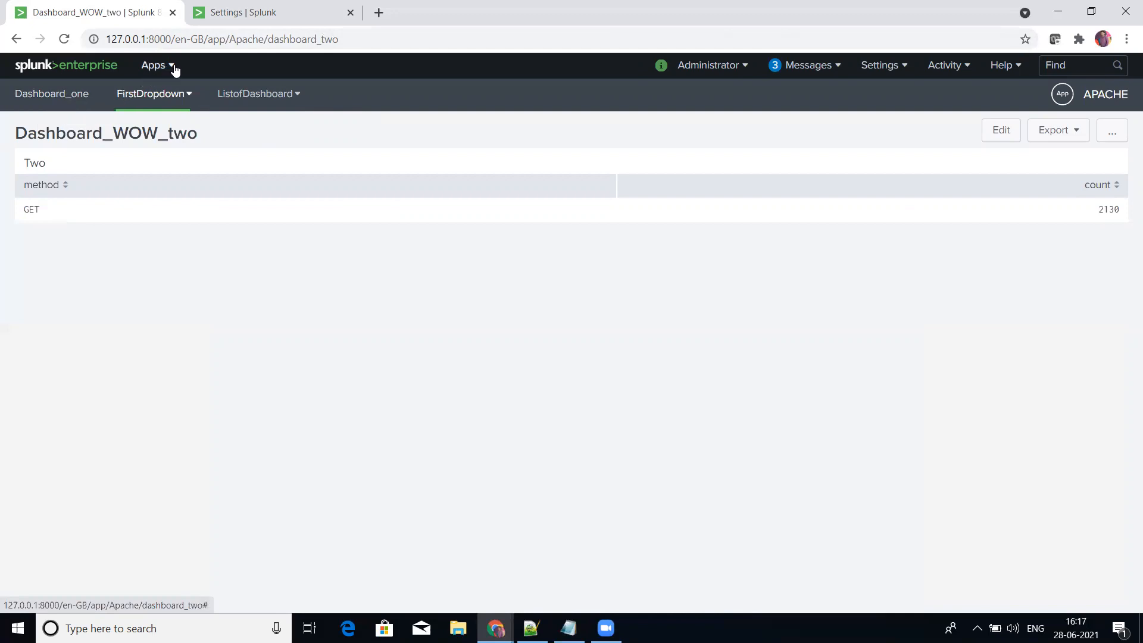
click(880, 66)
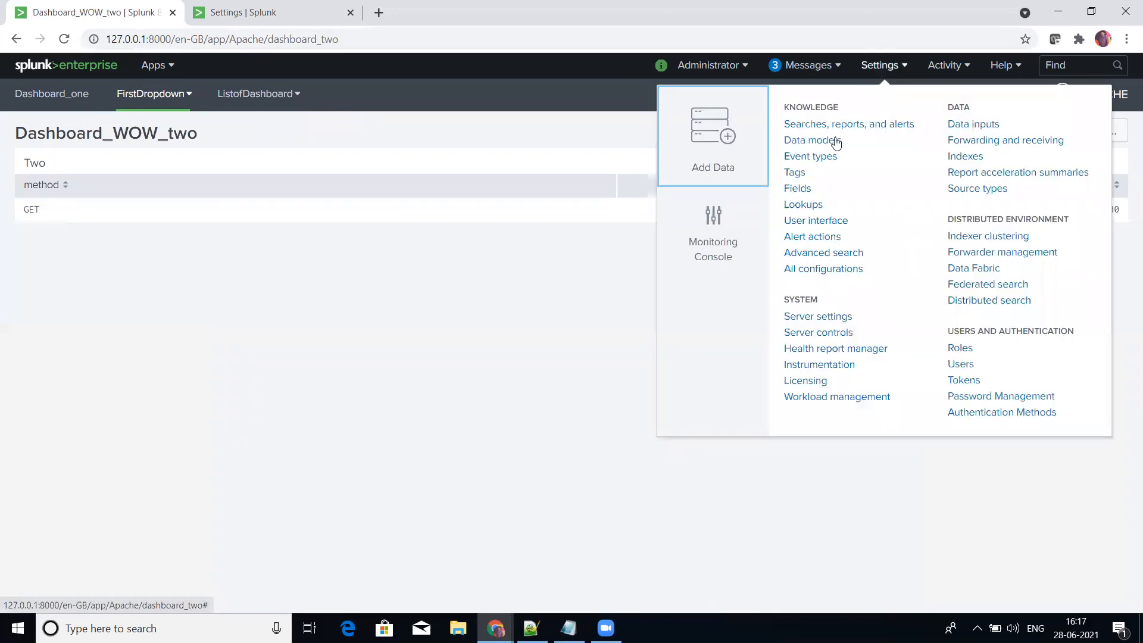
click(807, 223)
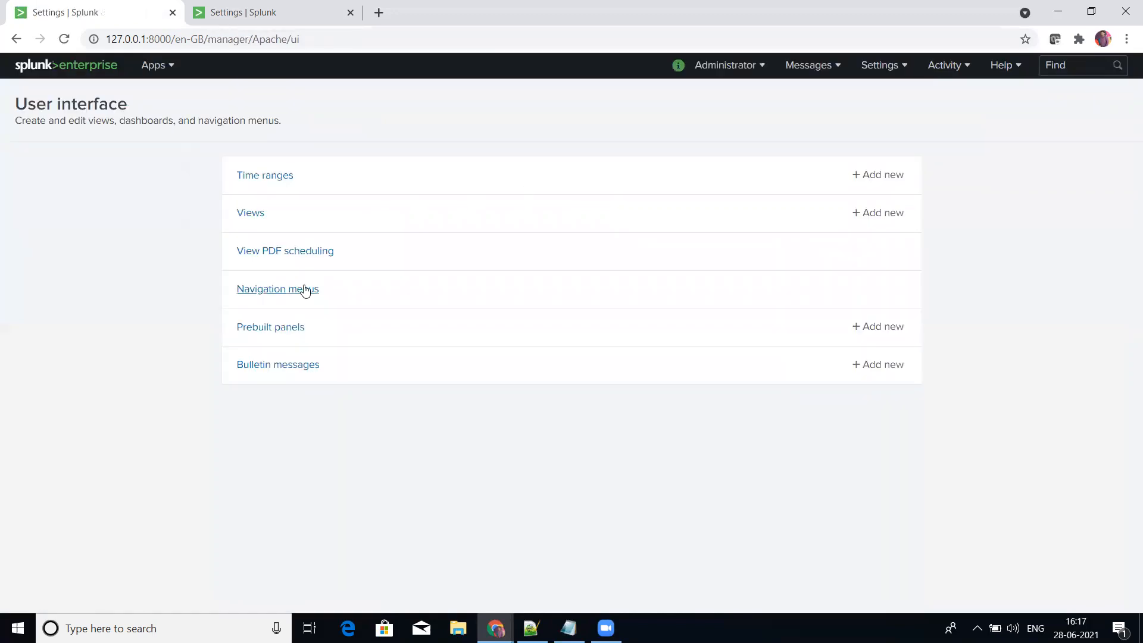
click(305, 290)
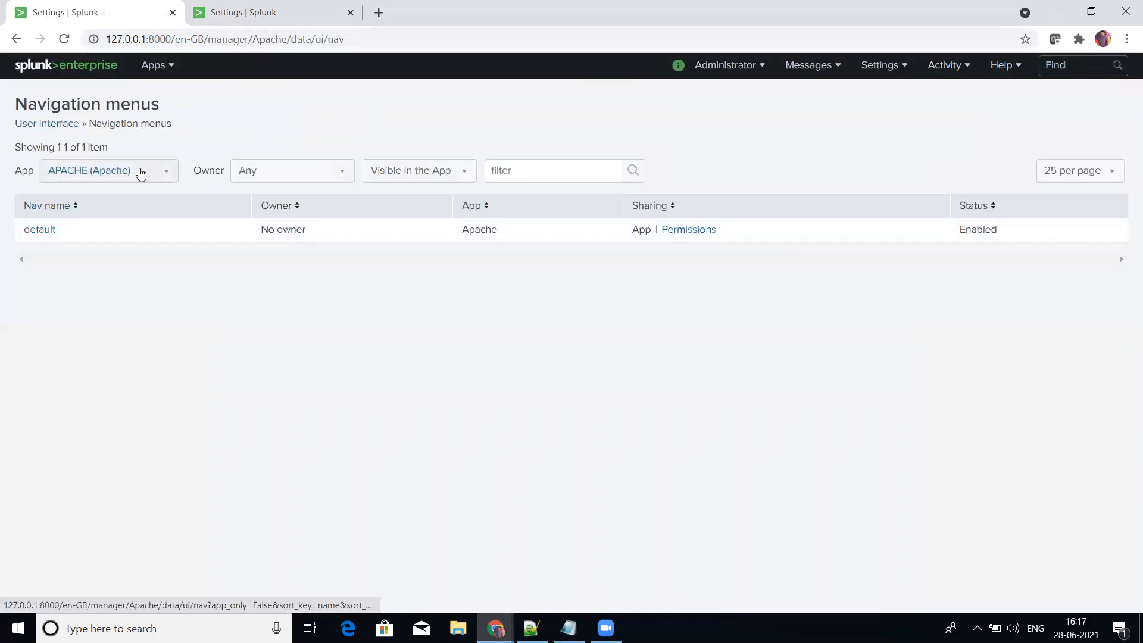
click(49, 232)
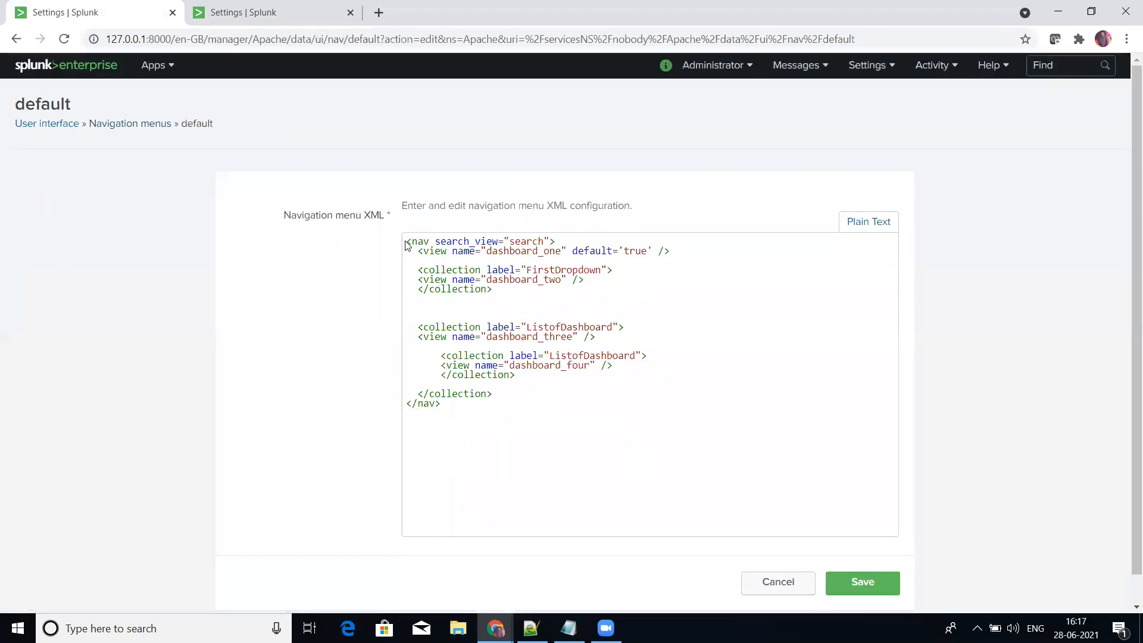
drag(406, 241, 469, 414)
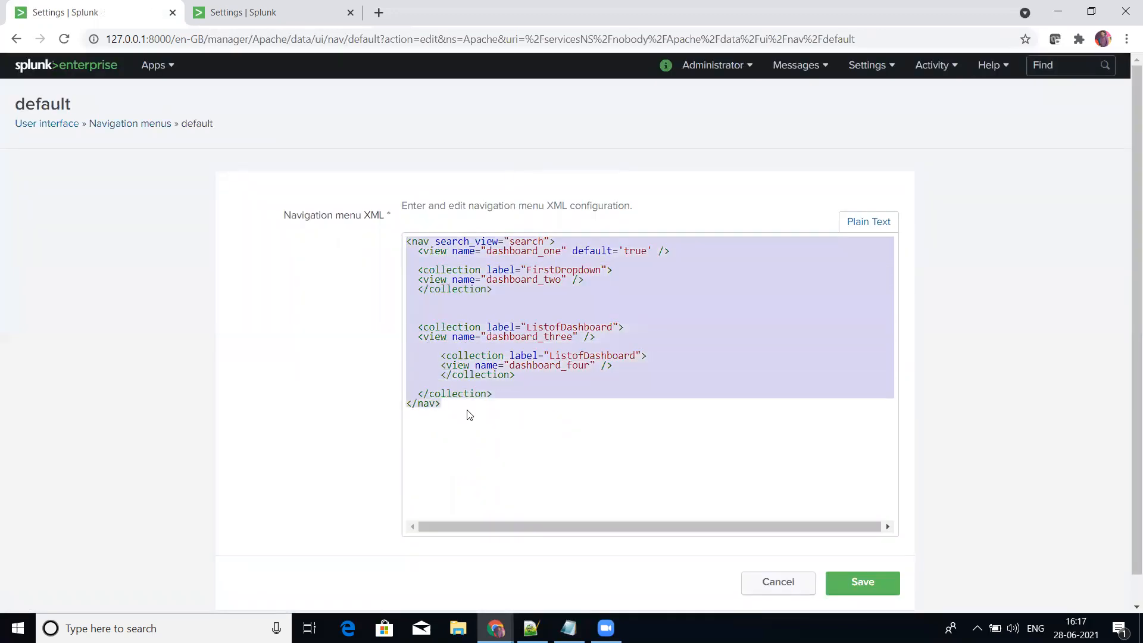
click(468, 415)
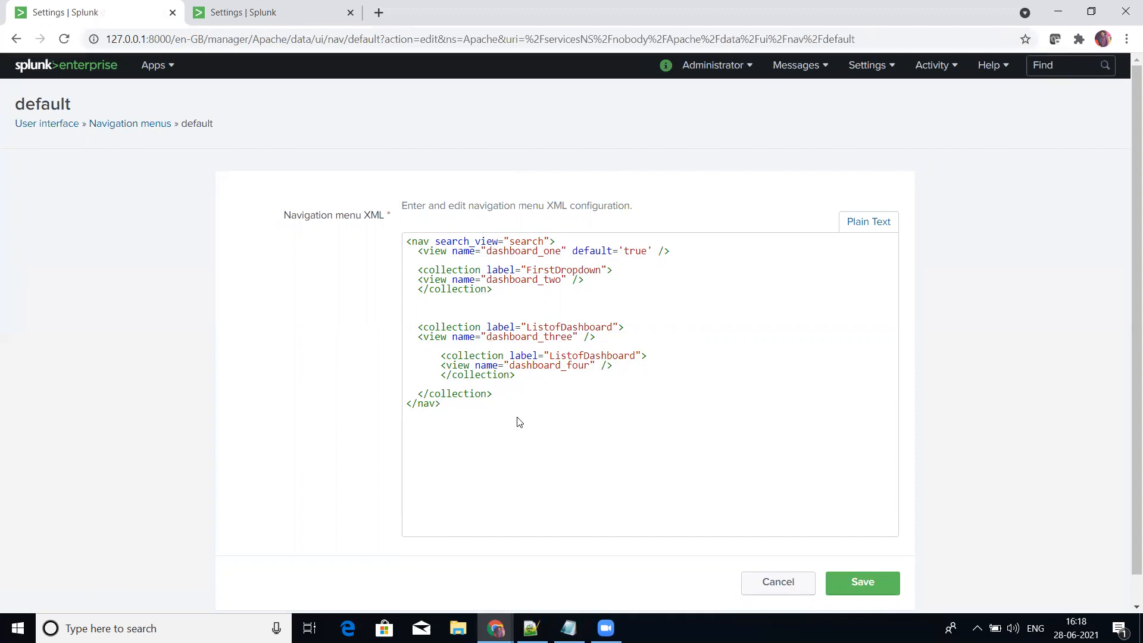
Step: Copy the color="#5CC05C" attribute from the Notepad++ notes and add it to the opening nav tag of the menu XML
click(531, 628)
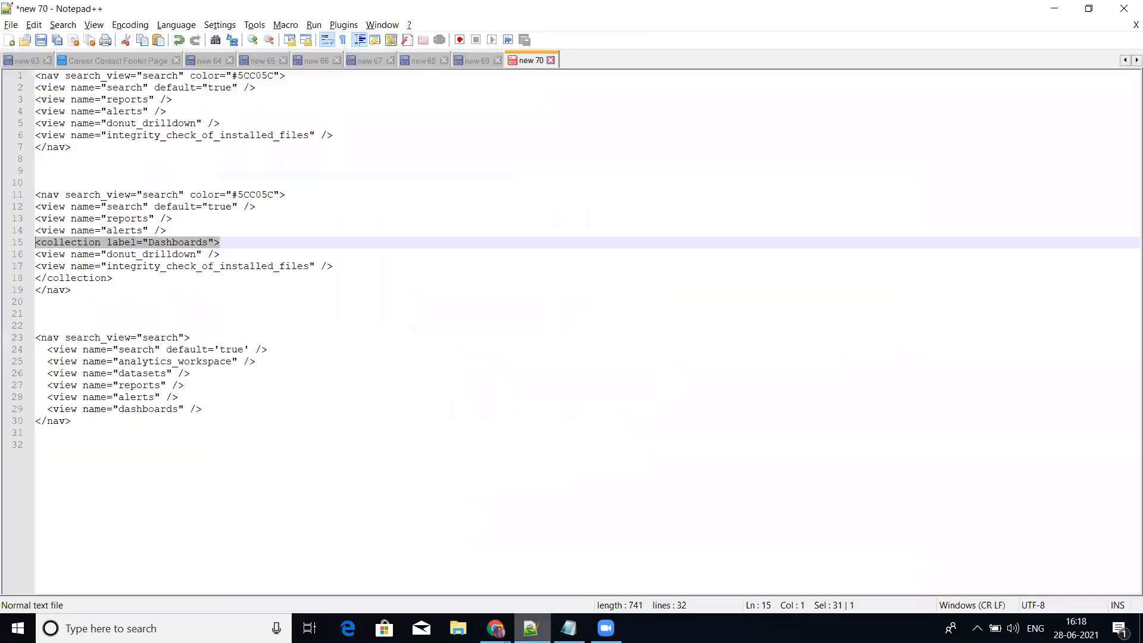
click(370, 349)
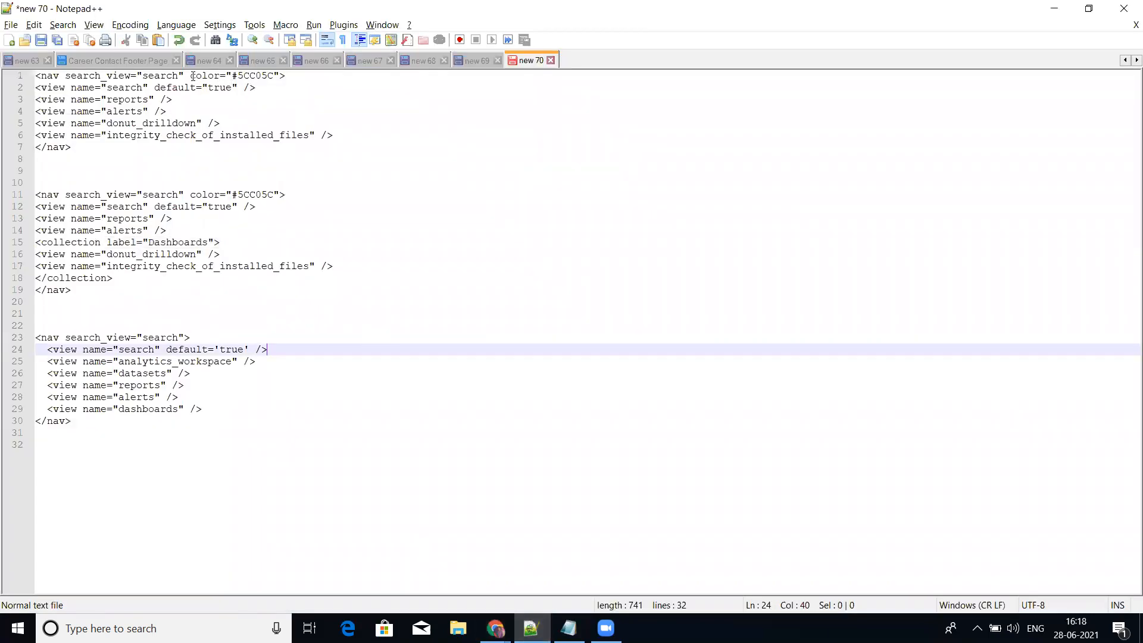
drag(190, 76, 281, 76)
key(ctrl+c)
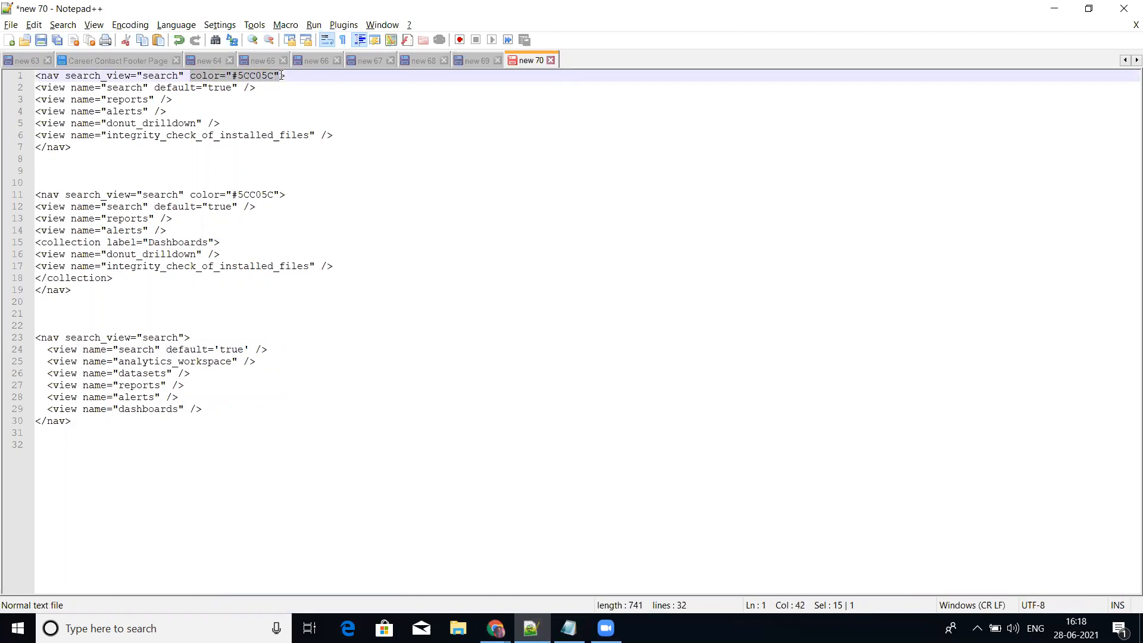
key(alt+Tab)
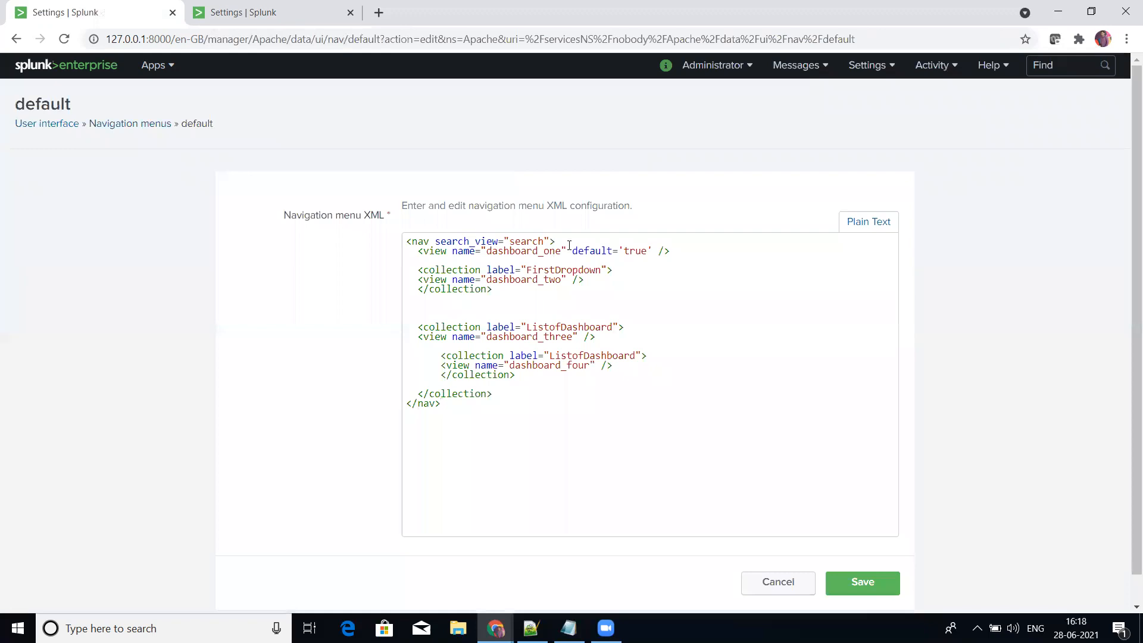
click(550, 240)
key(ctrl+v)
Step: Search the web for "green hex code html", open the Shades of Green page, and copy Bright Green's hex code #AAFF00
click(380, 13)
text(green)
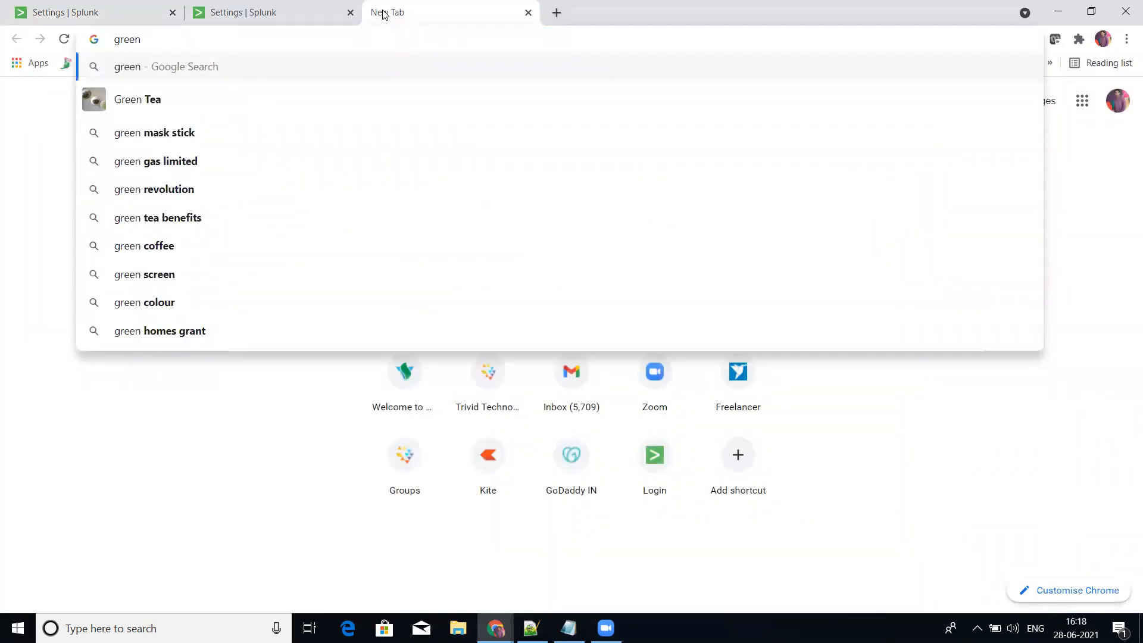
text( hex code ht)
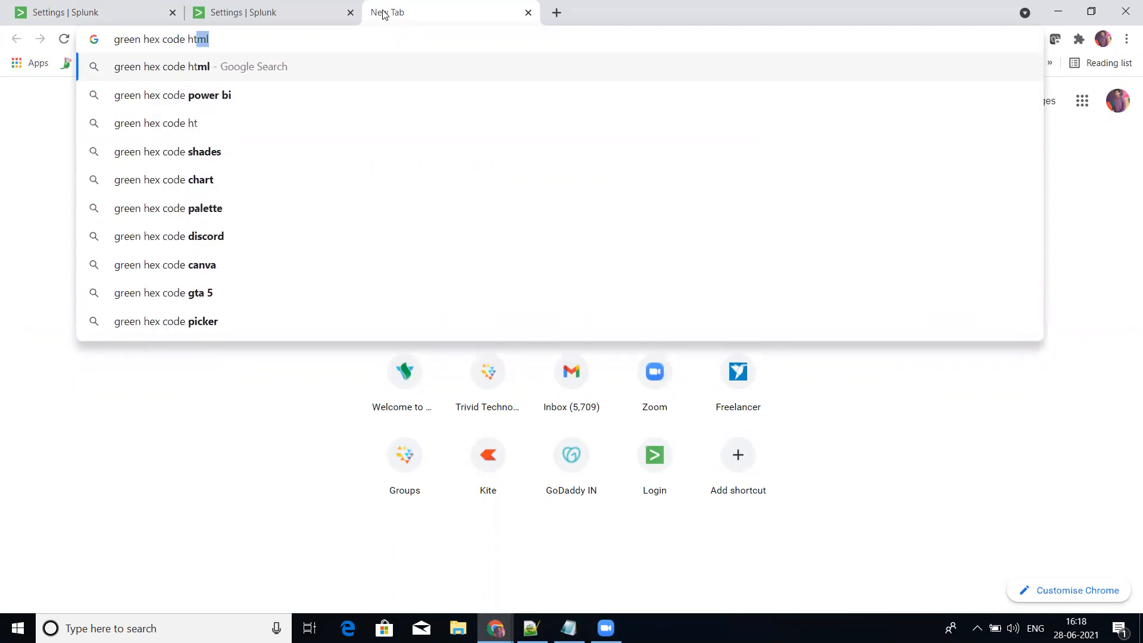
key(Return)
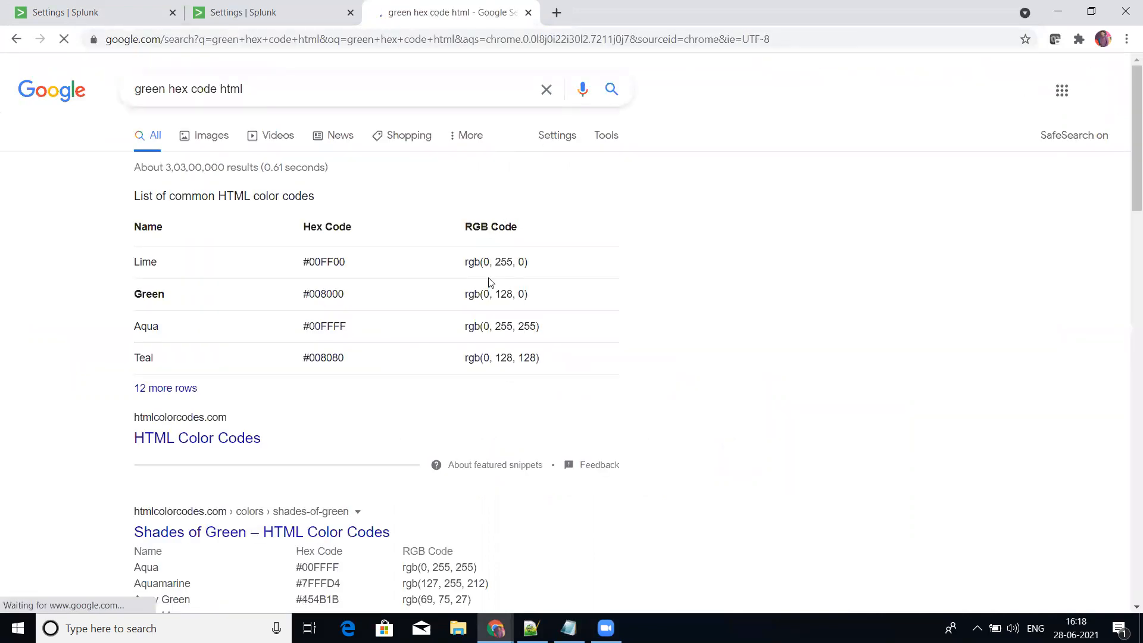
click(241, 530)
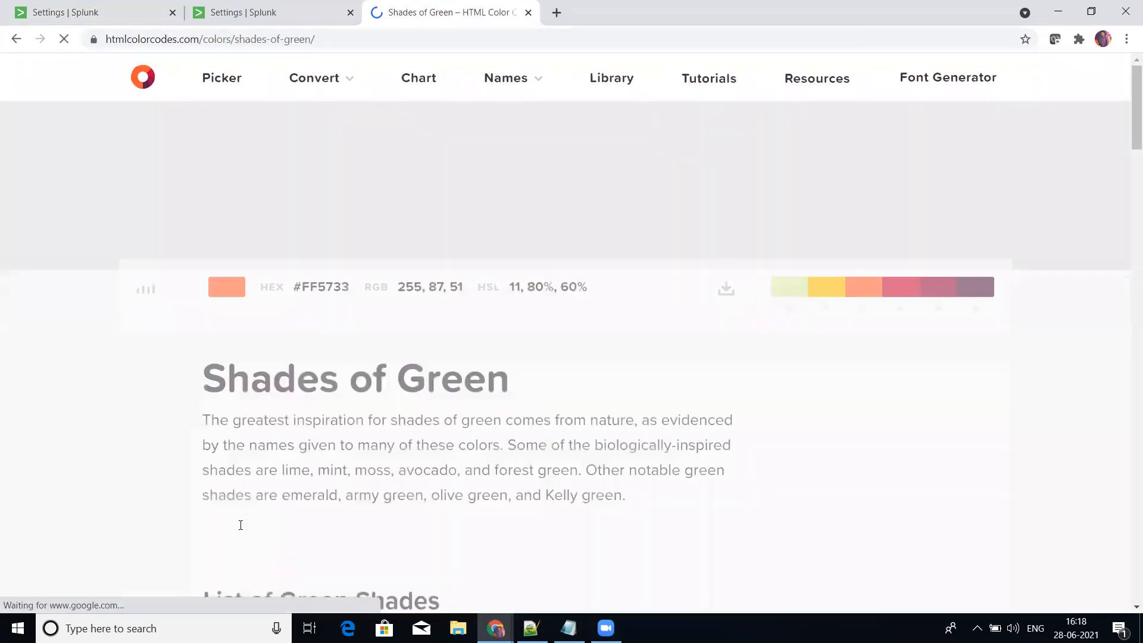
scroll(595, 411, down, 3)
scroll(596, 415, down, 6)
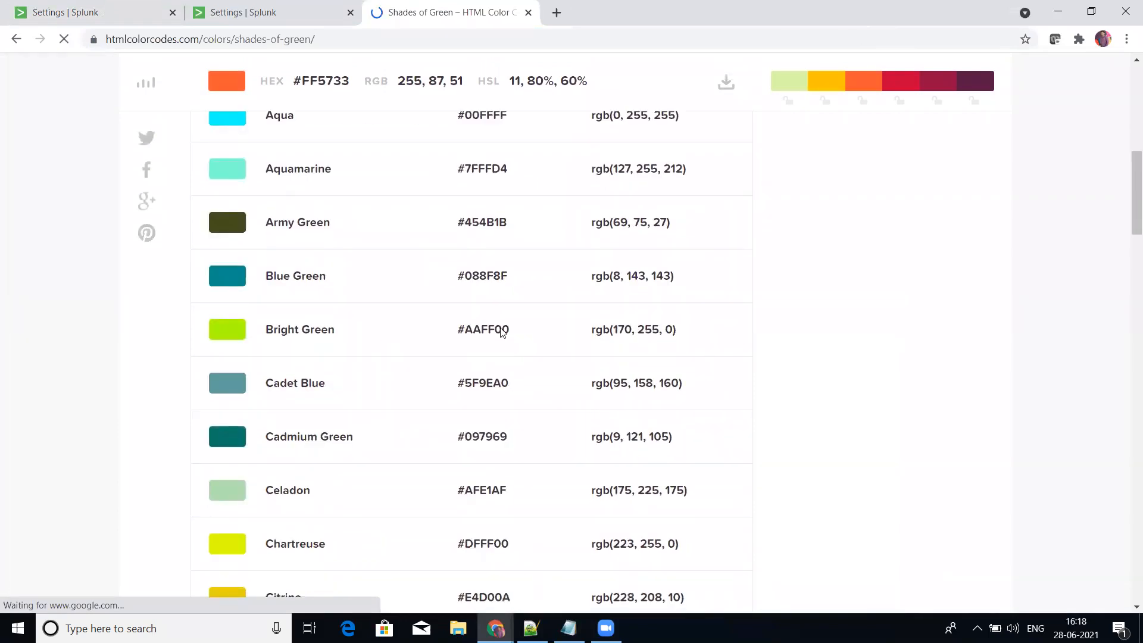
drag(460, 329, 515, 335)
key(ctrl+c)
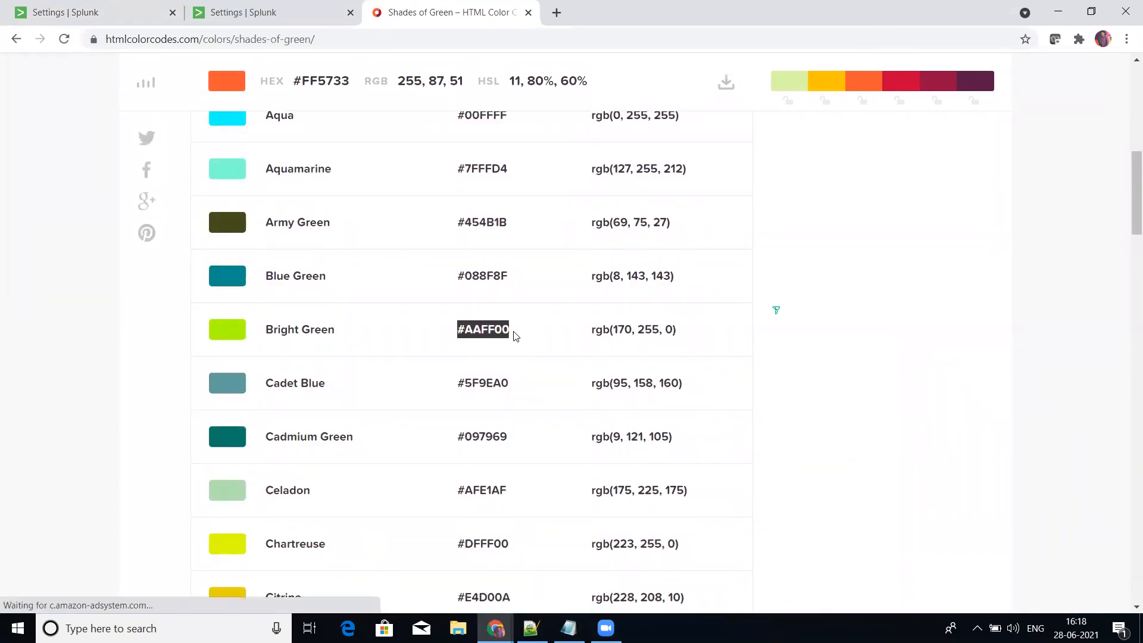
Step: Replace the nav tag's color value with #AAFF00 in the default menu XML and save it
click(265, 9)
click(149, 6)
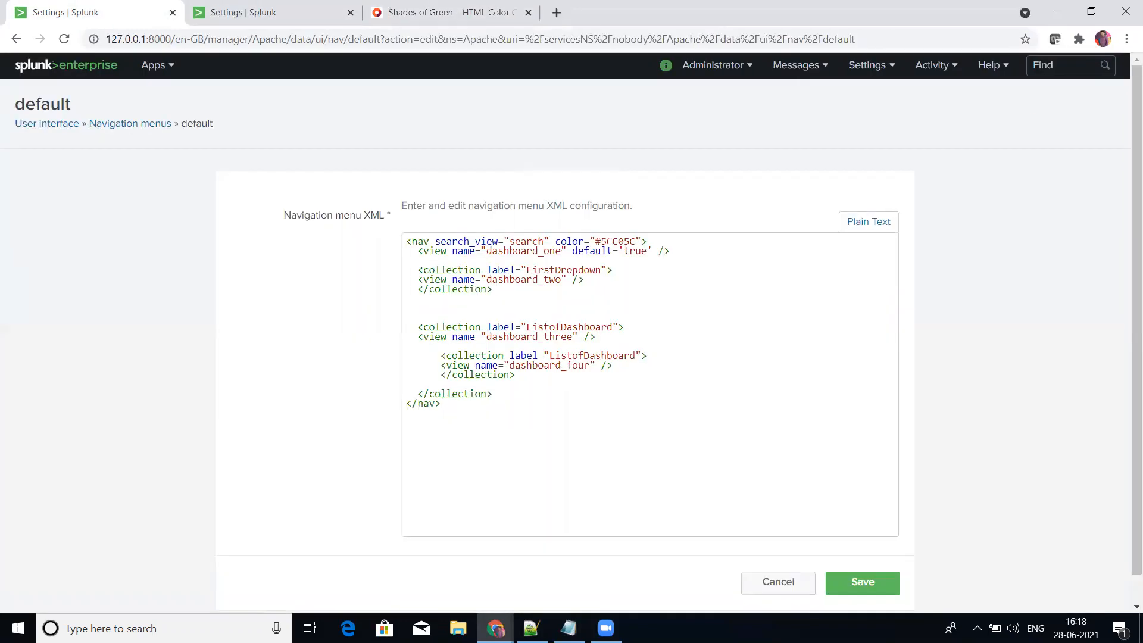
key(BackSpace)
key(Delete)
key(Delete)
key(Delete)
key(Delete)
key(Delete)
key(Delete)
key(ctrl+v)
click(861, 584)
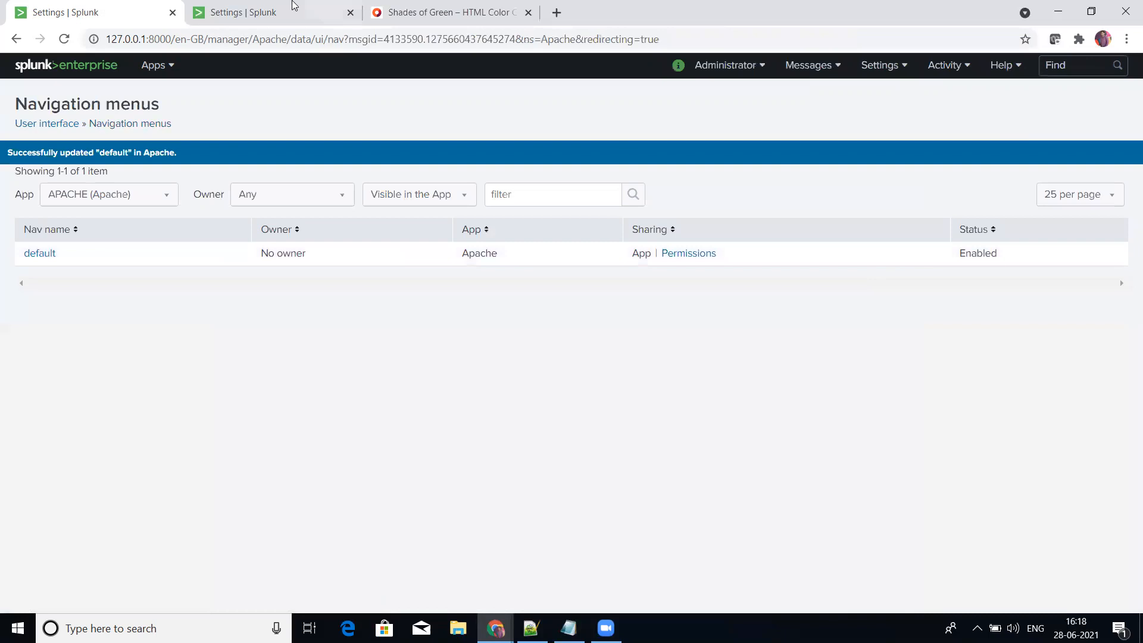
Step: Reopen the APACHE app and check the navigation bar colour on Dashboard_one and on Dashboard_WOW_two from FirstDropdown
click(290, 8)
click(157, 65)
click(121, 200)
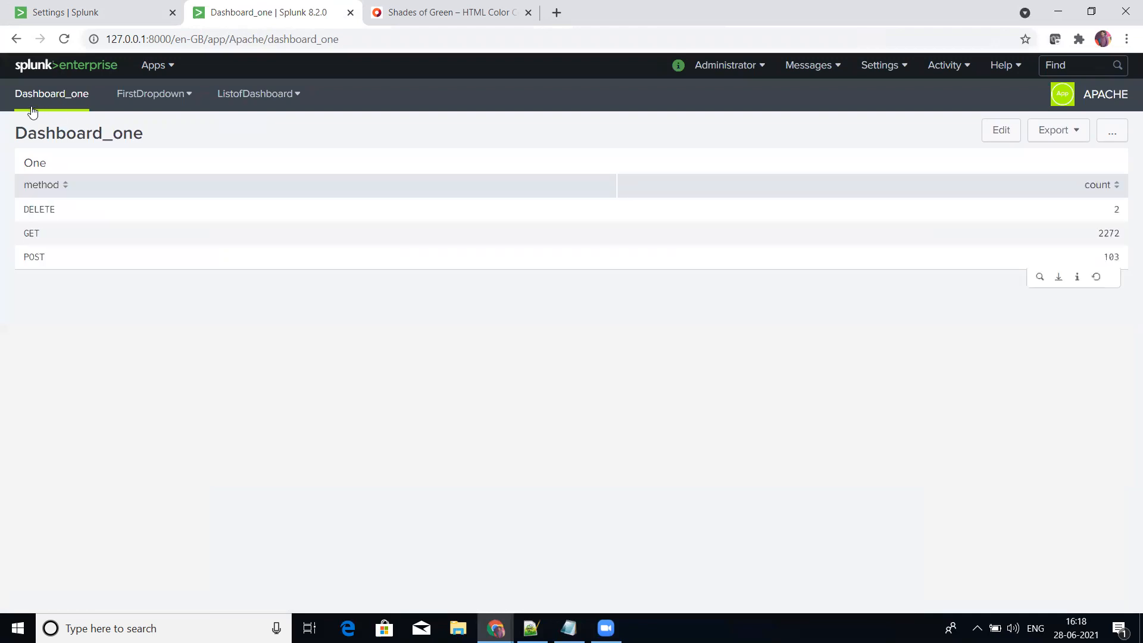
click(134, 99)
click(185, 100)
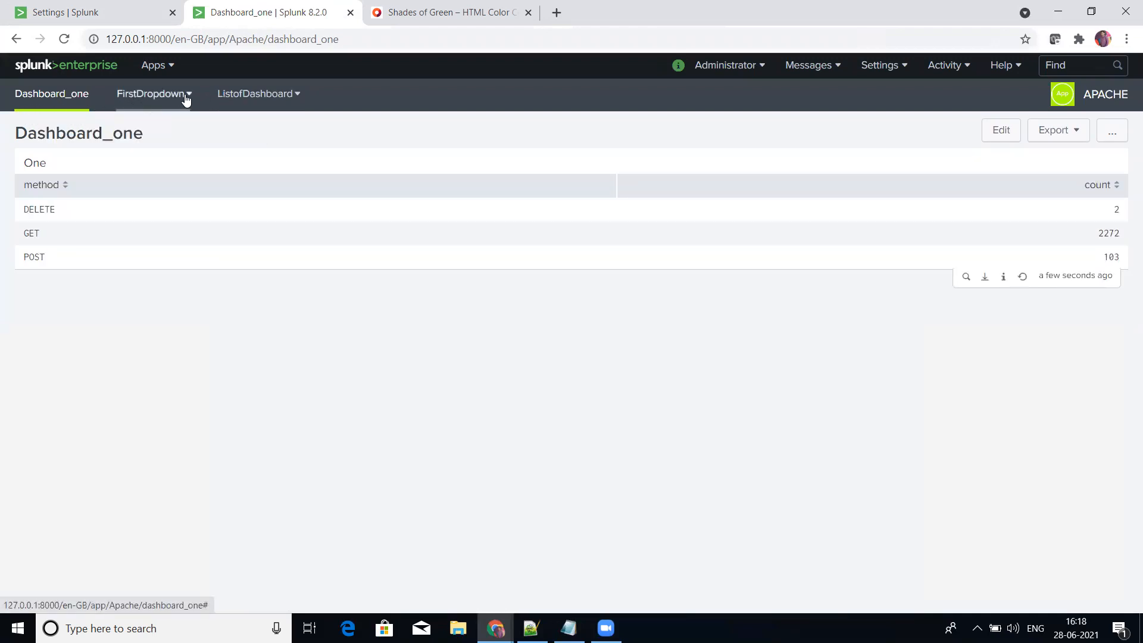
click(188, 102)
click(177, 137)
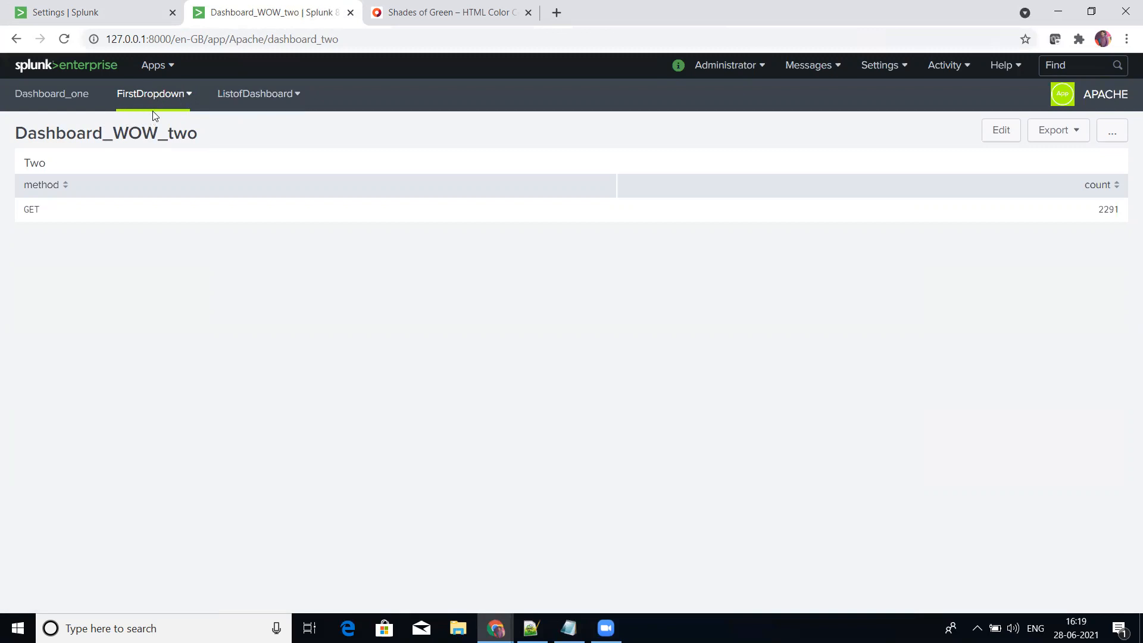
Step: Look through the Shades of Green page for another colour and copy the orange hex code #FF5733
click(403, 5)
scroll(351, 447, down, 3)
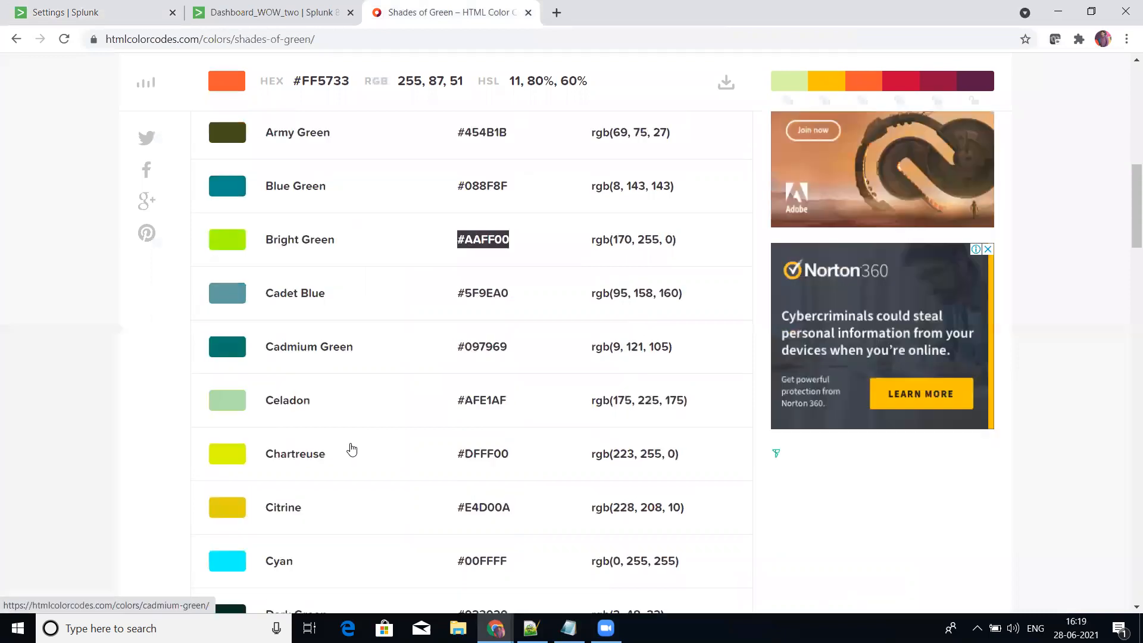
scroll(351, 447, down, 10)
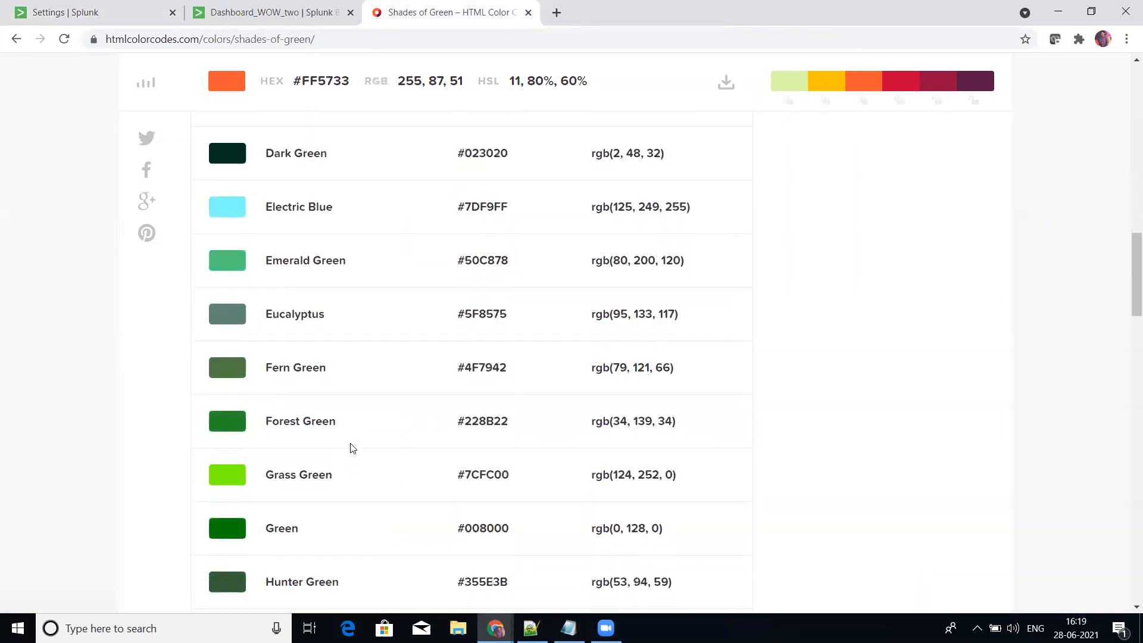
scroll(351, 448, down, 20)
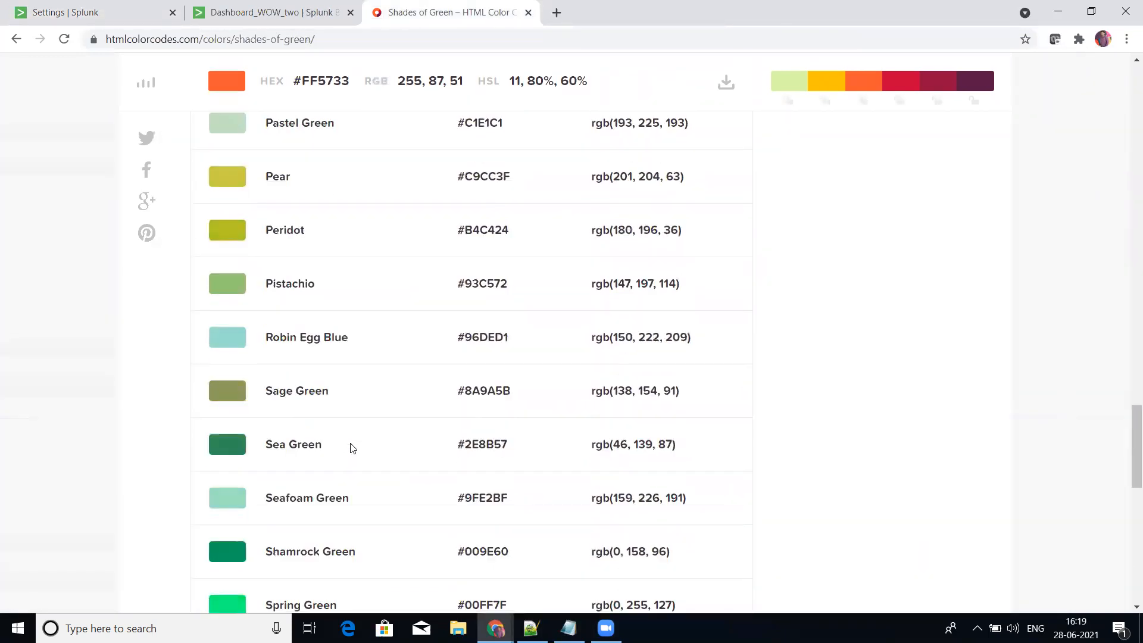
scroll(351, 448, down, 5)
scroll(351, 447, up, 20)
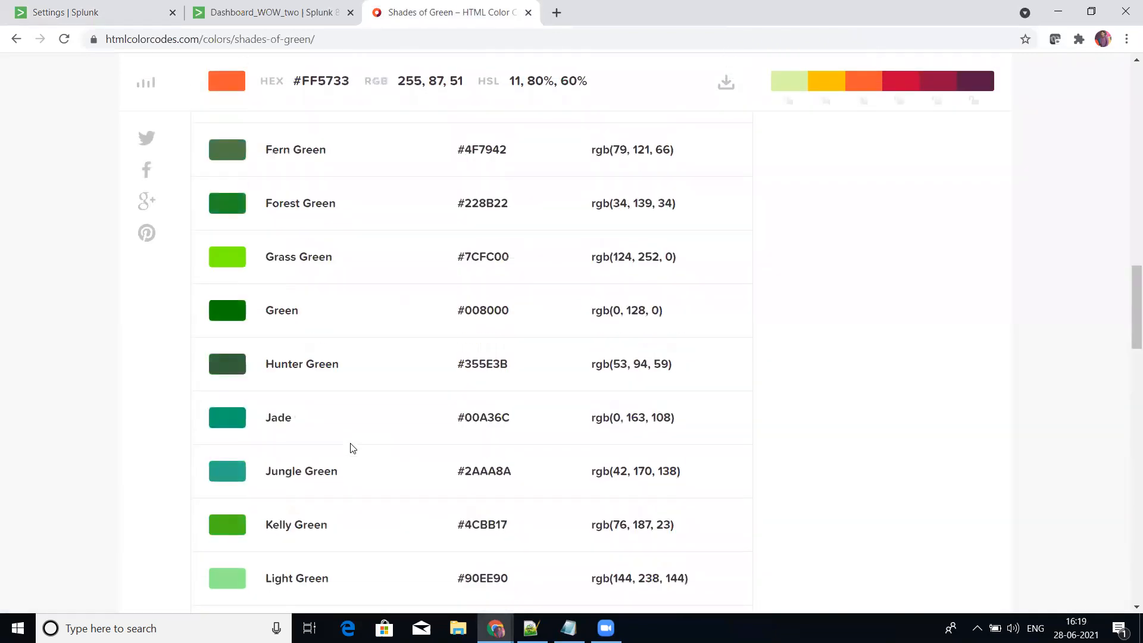
scroll(352, 448, up, 20)
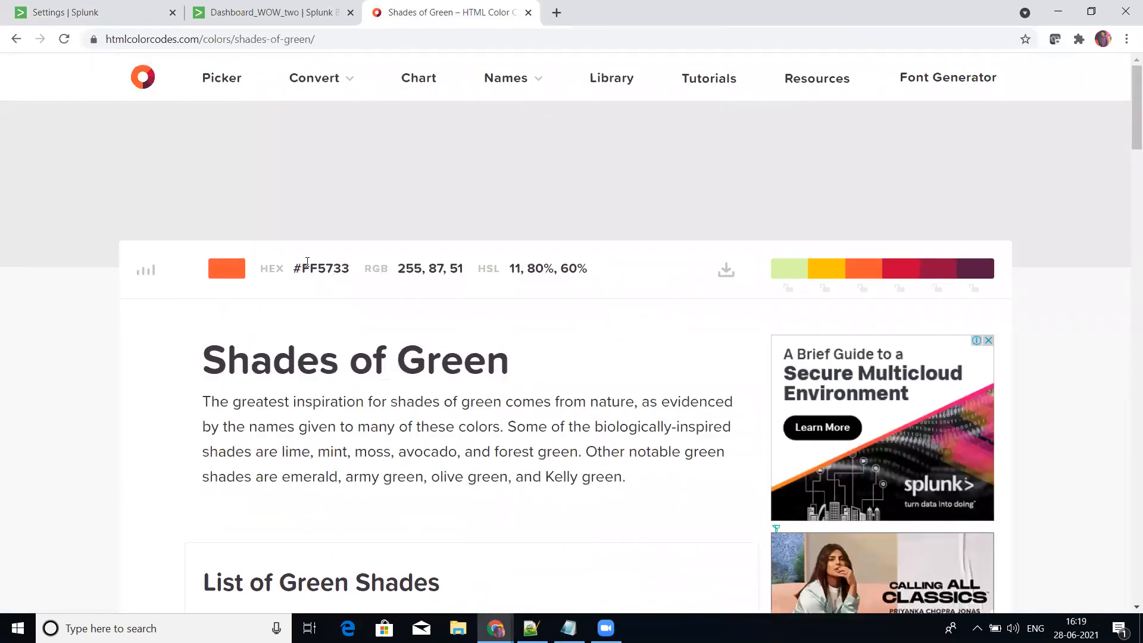
drag(296, 268, 351, 268)
key(ctrl+c)
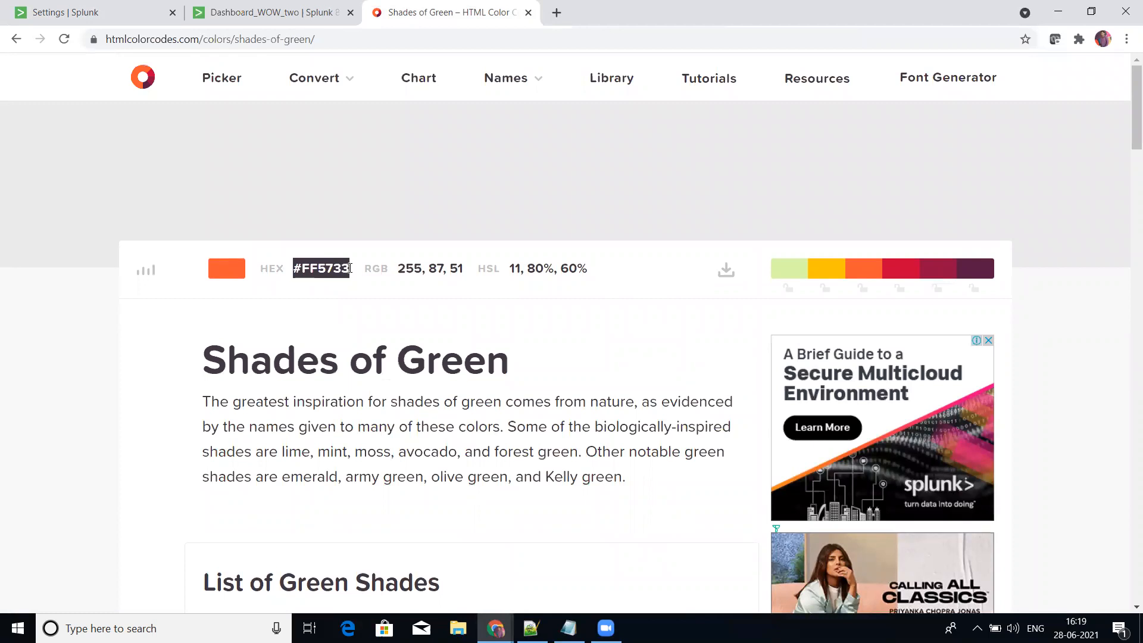
Step: Reopen the default navigation menu XML, replace the nav tag's color value with #FF5733, and save it
click(259, 9)
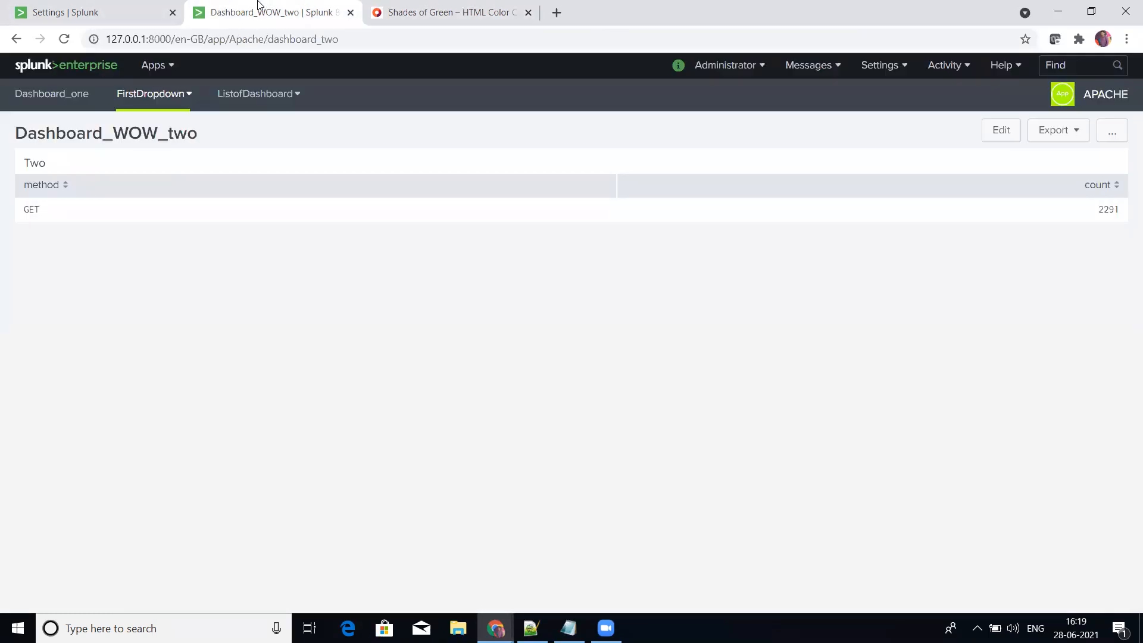
click(47, 5)
click(47, 254)
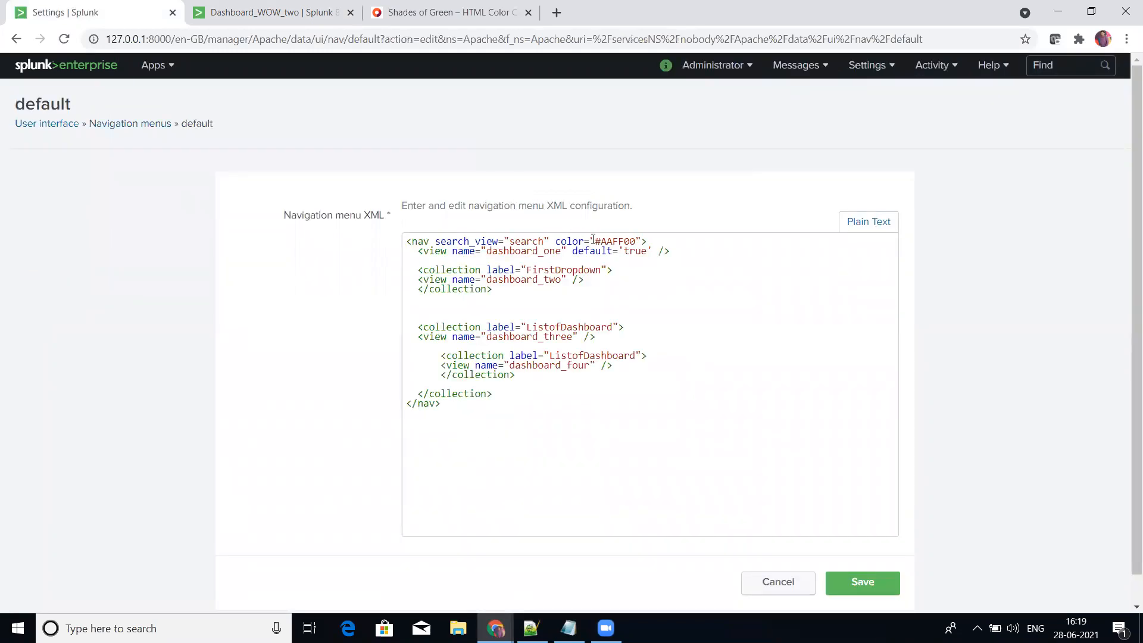
click(594, 241)
key(shift+Right)
key(shift+Right)
key(shift+Right)
key(shift+Right)
key(shift+Right)
key(shift+Right)
key(shift+Right)
key(ctrl+v)
click(853, 578)
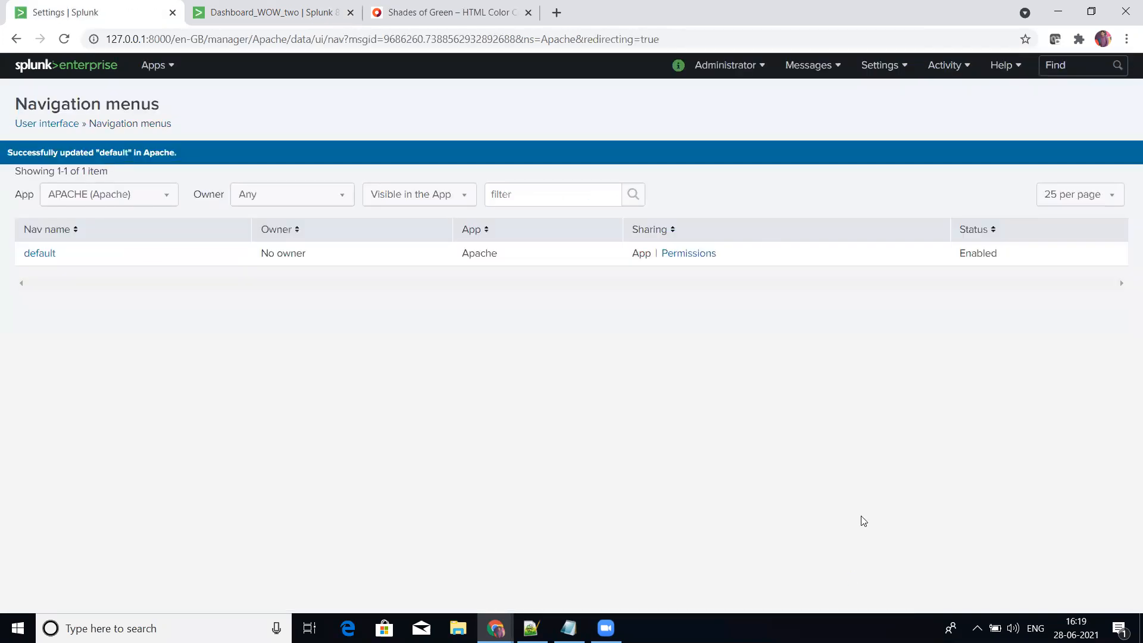
Step: Reload the APACHE app from the app list and check the navigation bar's accent colour on Dashboard_one
click(214, 8)
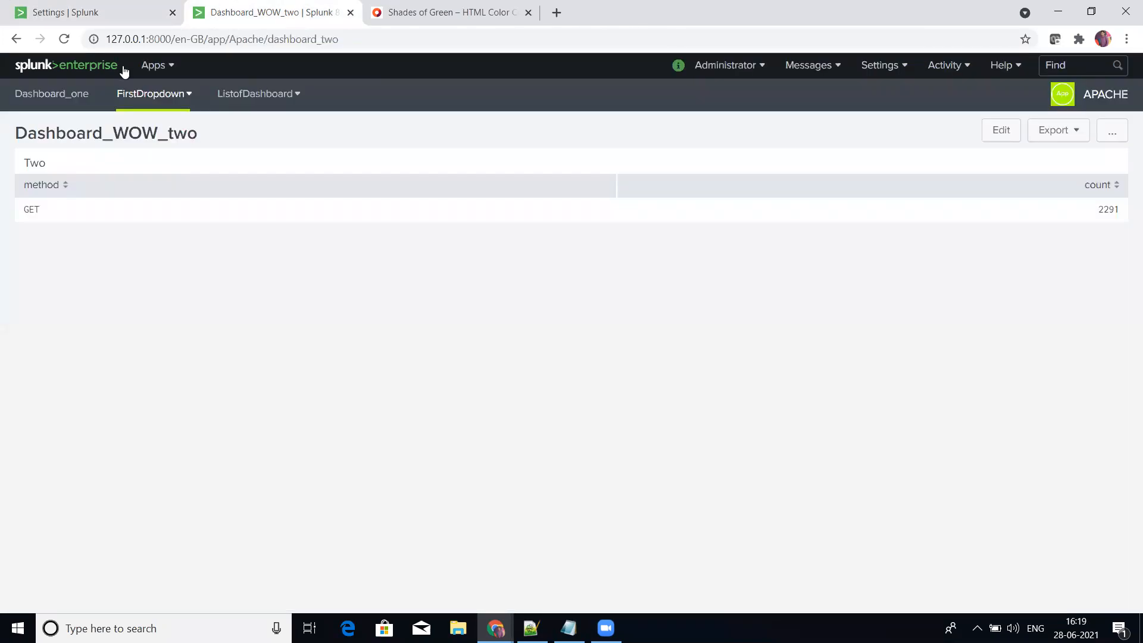
click(156, 65)
click(250, 126)
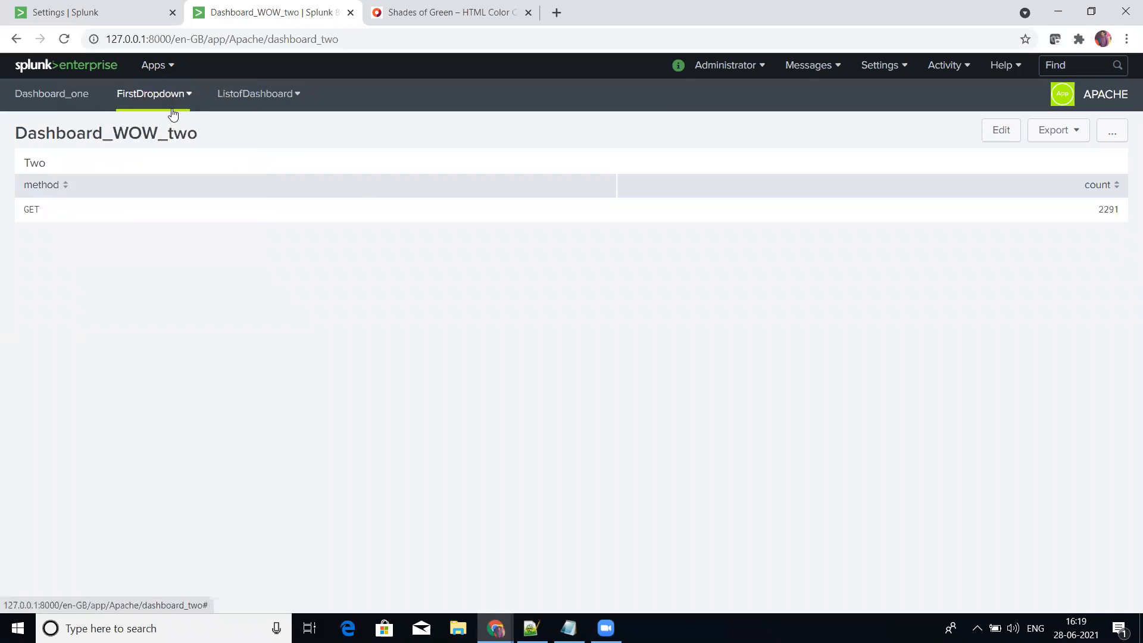
click(167, 69)
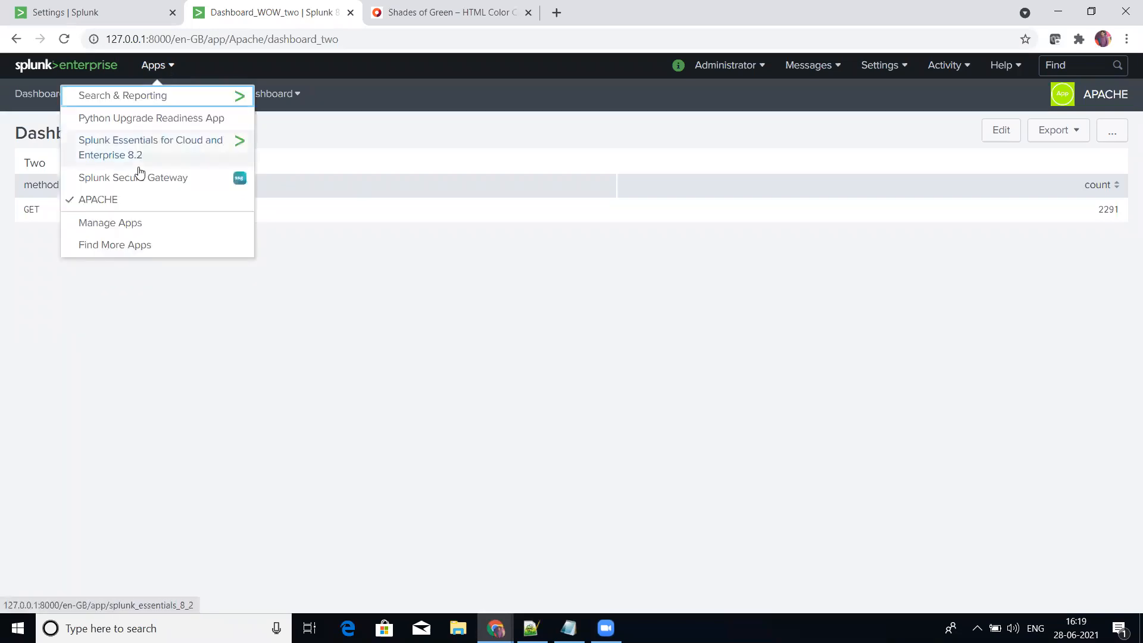
click(126, 205)
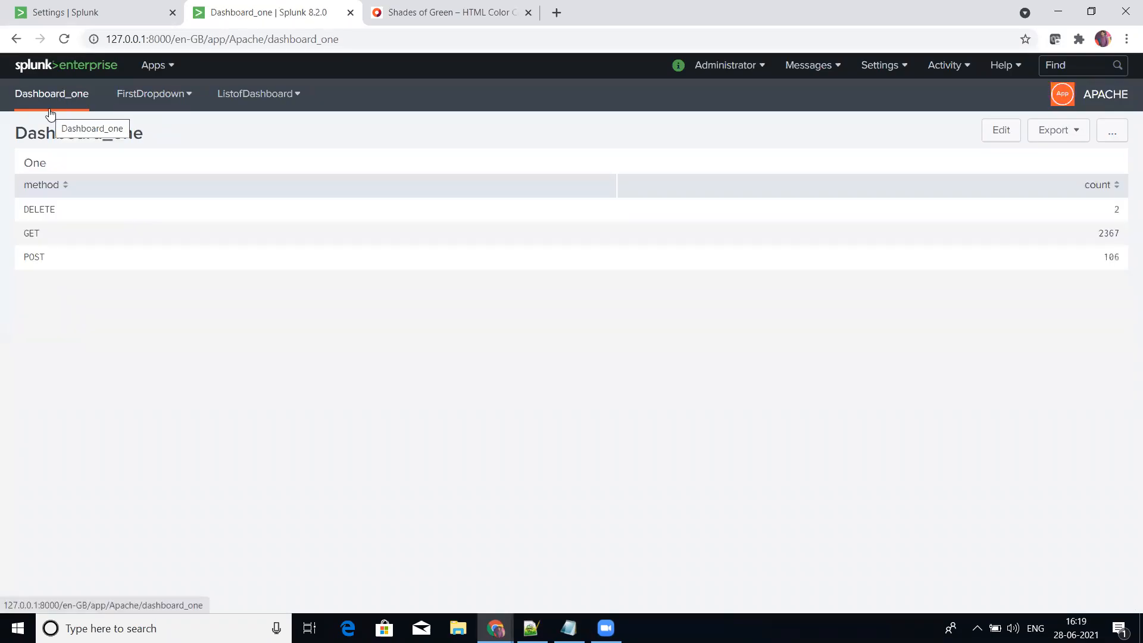
Step: Check the navigation bar's accent colour on Dashboard_WOW_two from FirstDropdown, and on Dashboard_WOW_Four and Dashboard_three from ListofDashboard
click(184, 96)
click(170, 134)
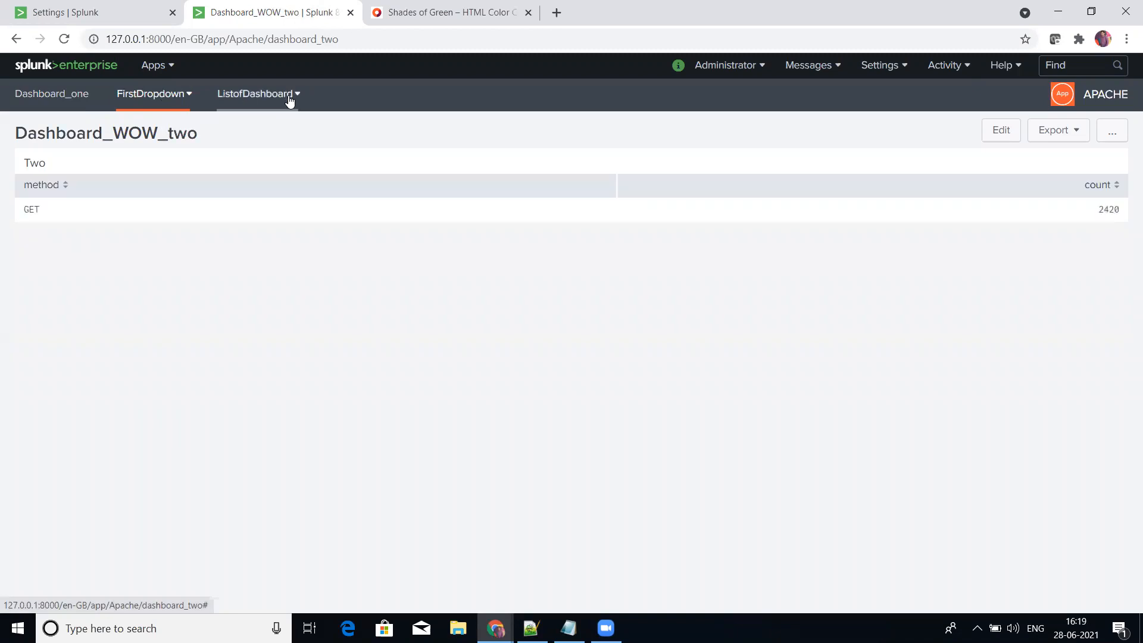
click(289, 98)
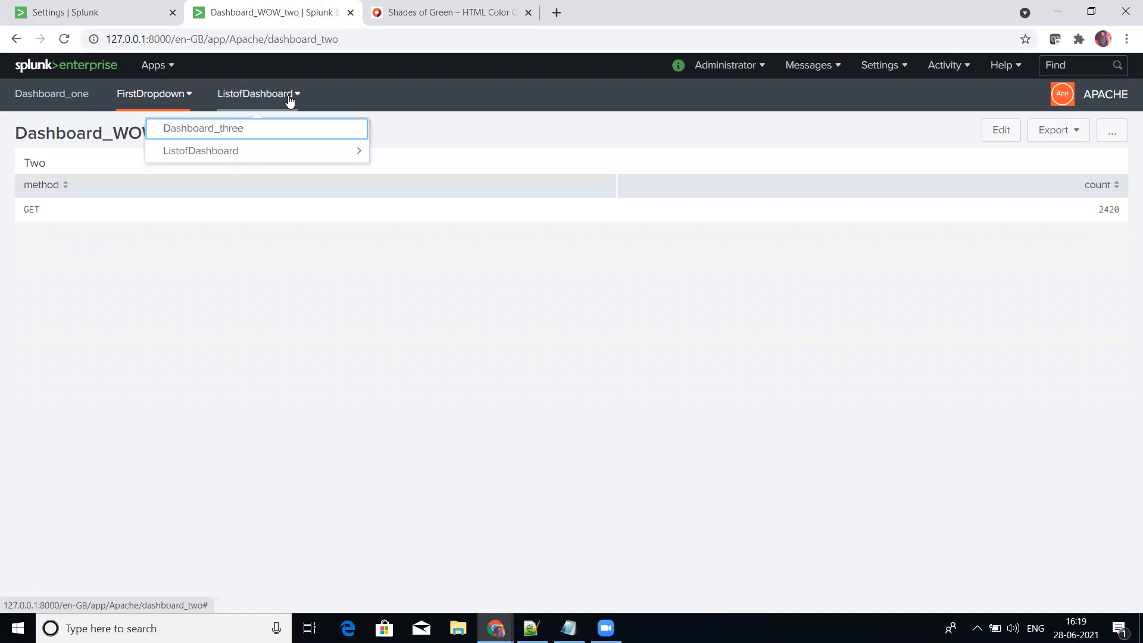
click(275, 156)
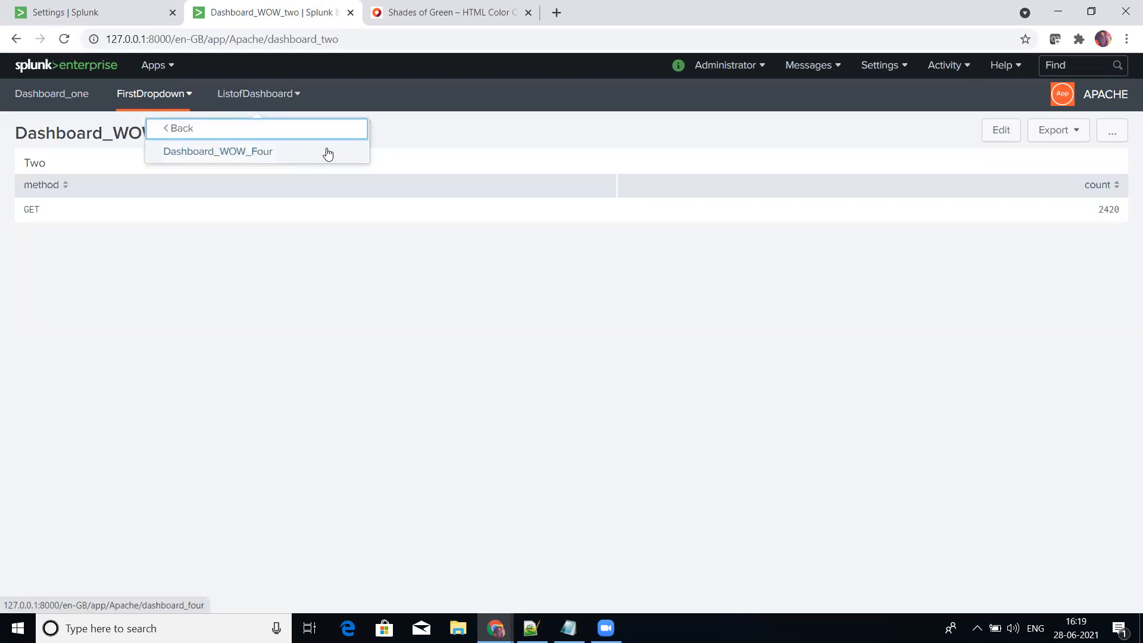
click(328, 153)
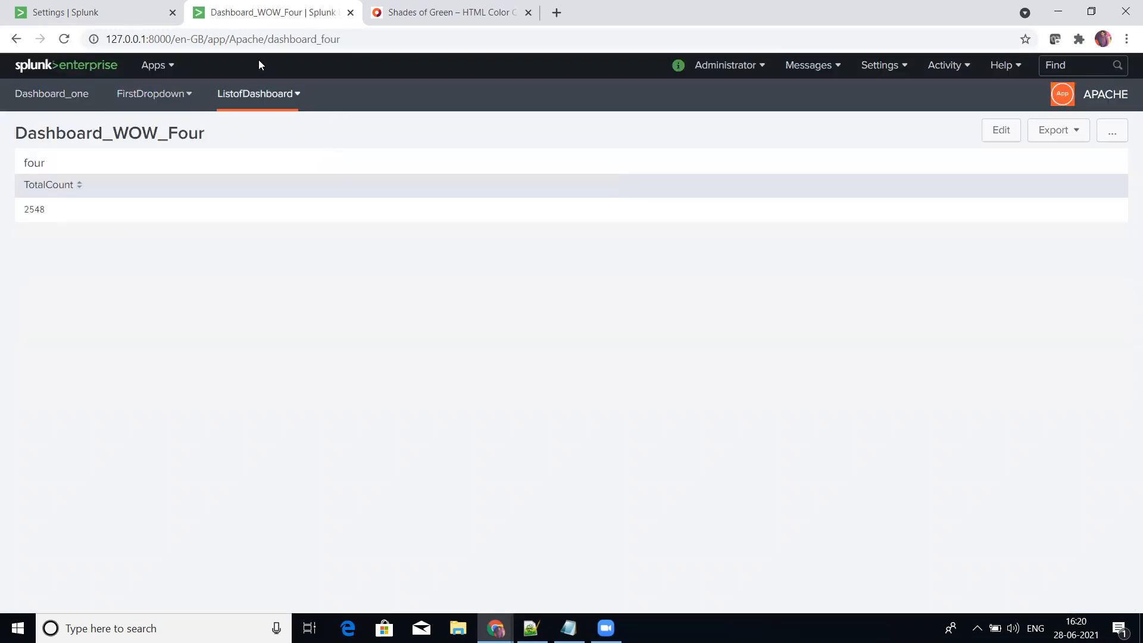
click(297, 107)
click(291, 131)
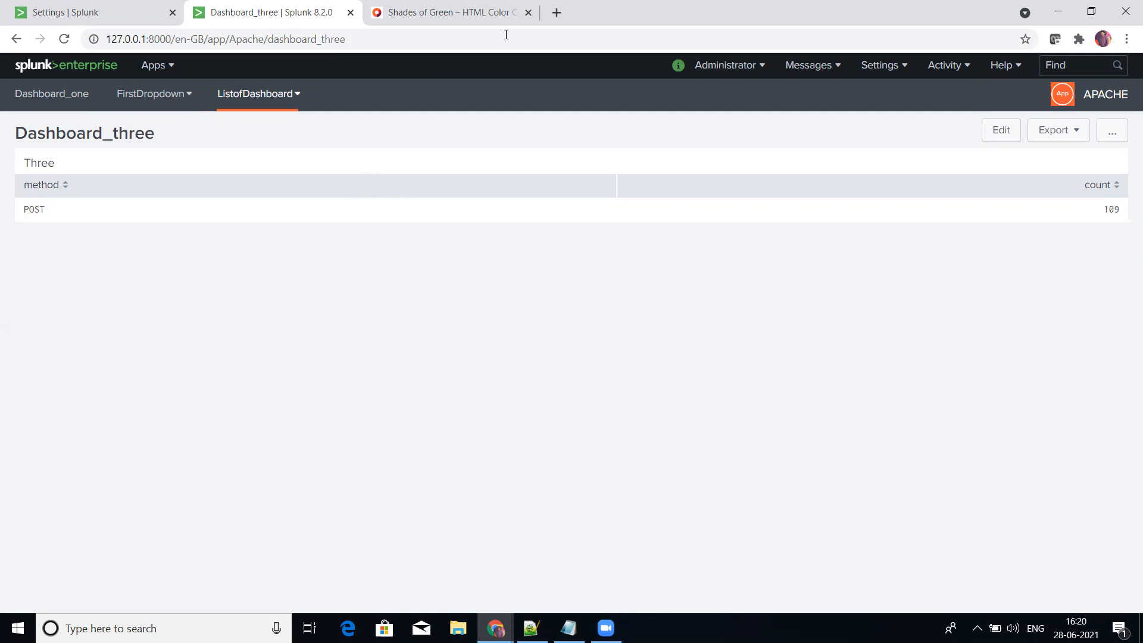
Step: Open the splunkonbigdata.com website in a new browser tab
click(557, 13)
text(spluni)
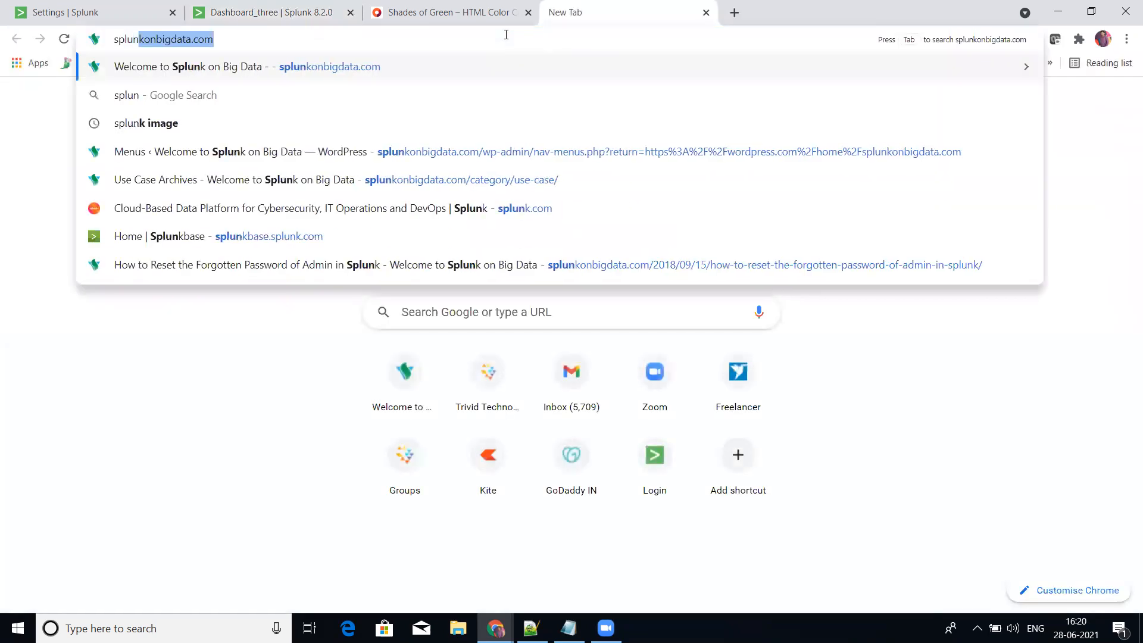
key(Return)
click(506, 38)
text(splunk)
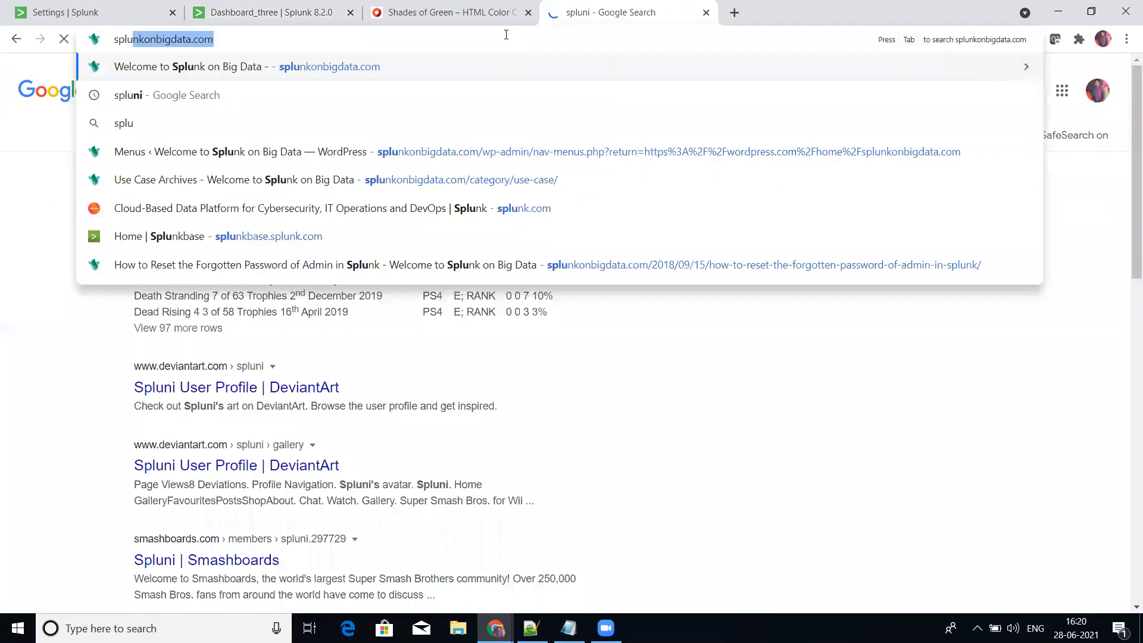
key(Return)
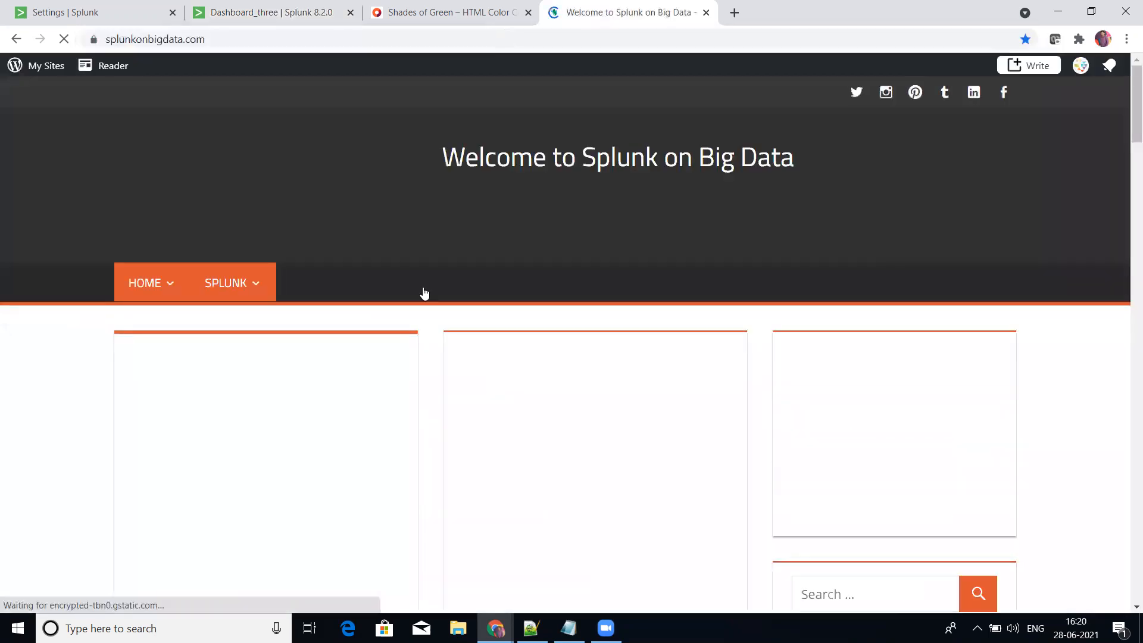
Step: Look through the blog posts and the category list on the Splunk on Big Data home page
scroll(502, 396, down, 10)
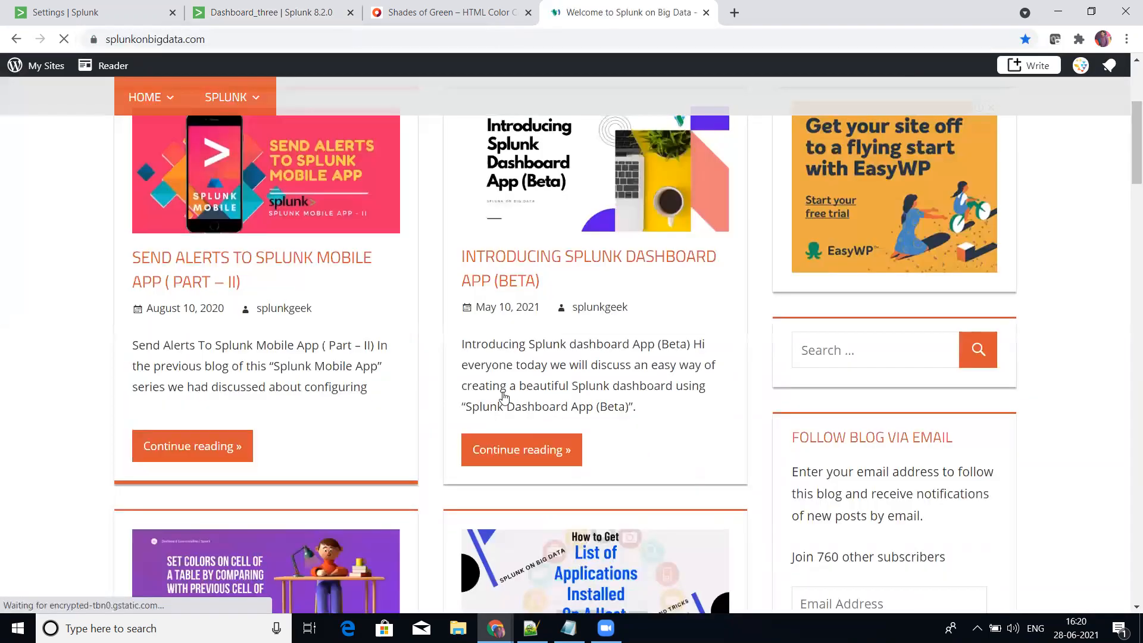
scroll(502, 396, down, 8)
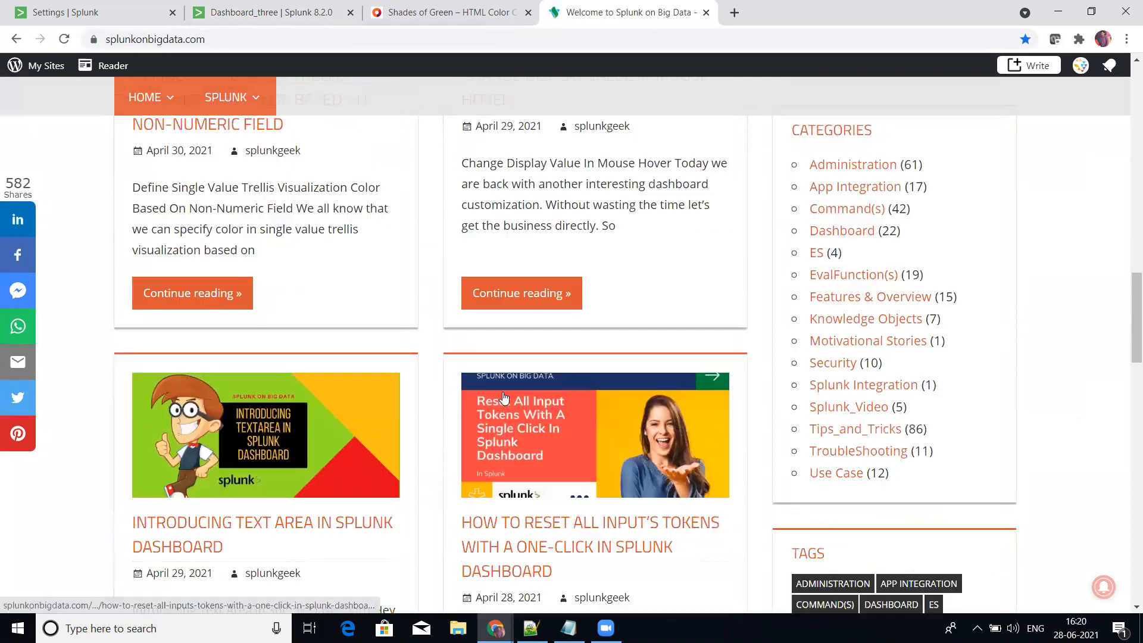
scroll(502, 396, up, 12)
scroll(502, 395, up, 5)
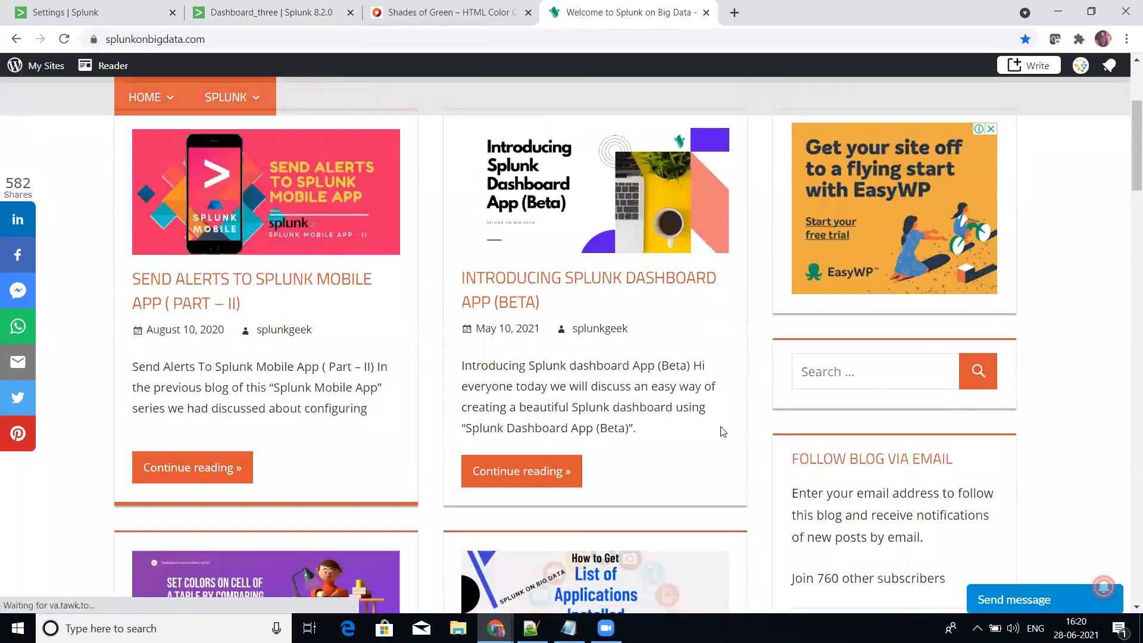
scroll(335, 191, up, 4)
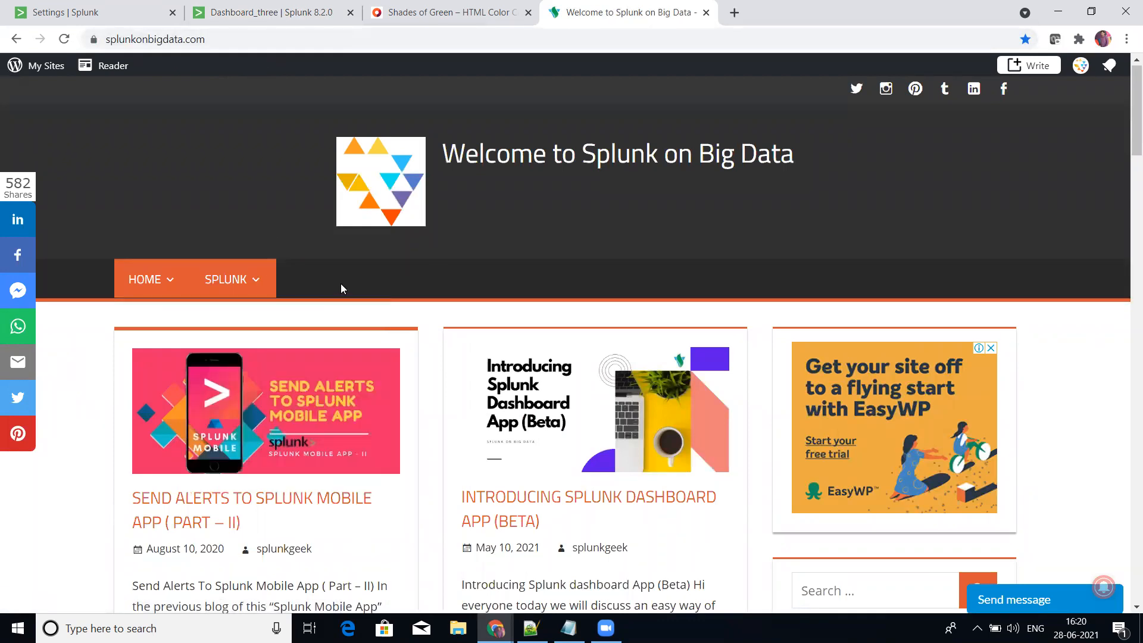
Step: Examine the site's Splunk topic categories, including Administration and Special, and the blog search box
mouse_move(238, 281)
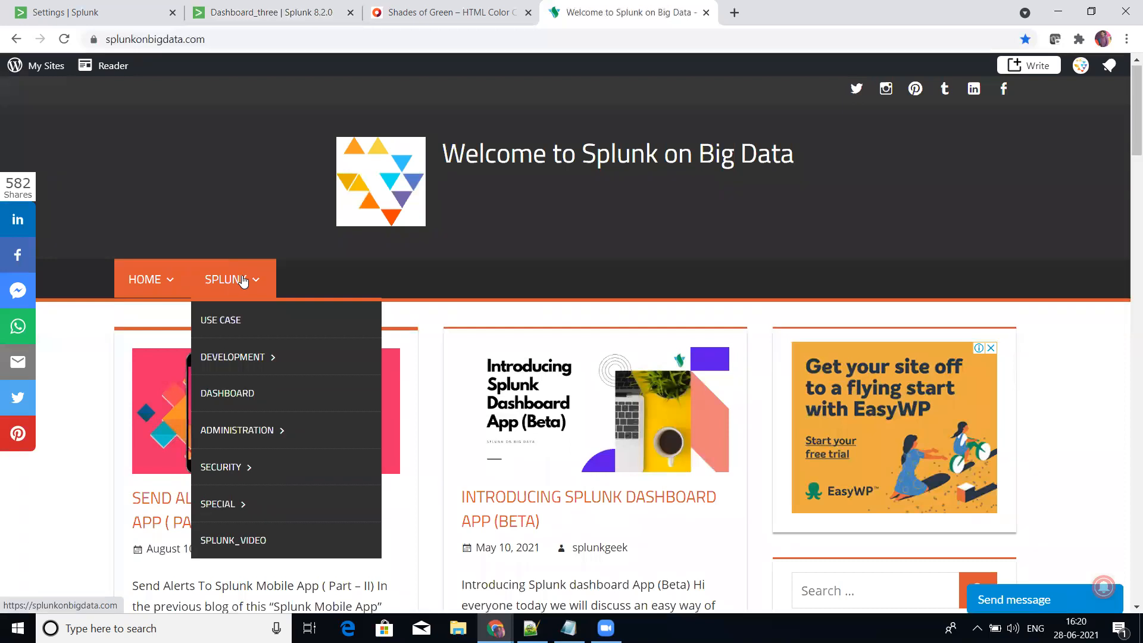
mouse_move(253, 438)
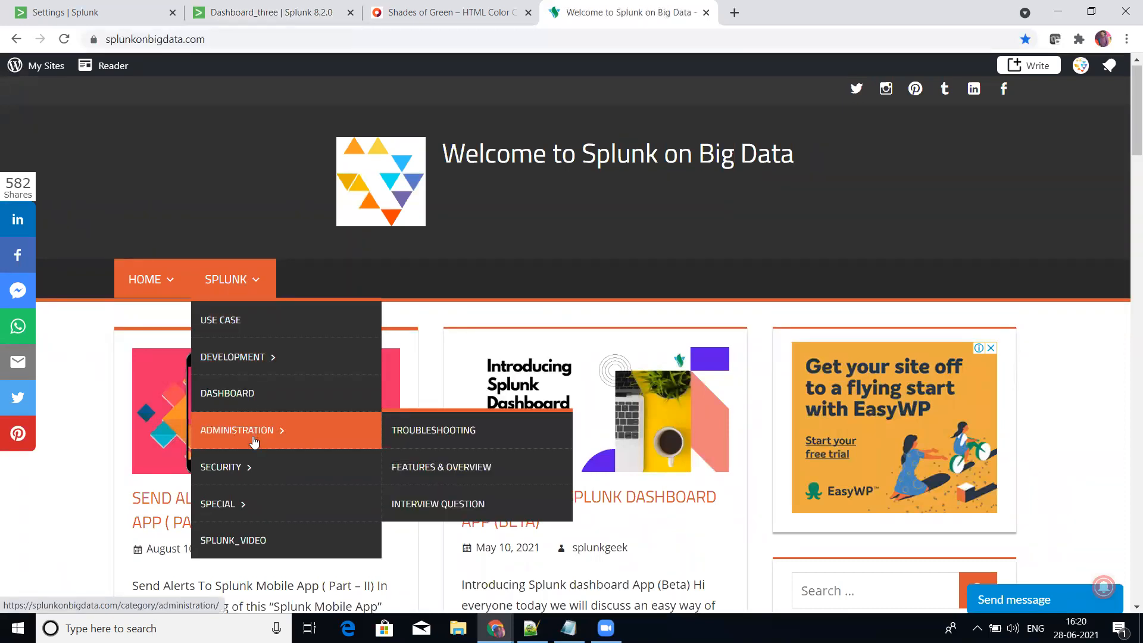
mouse_move(258, 501)
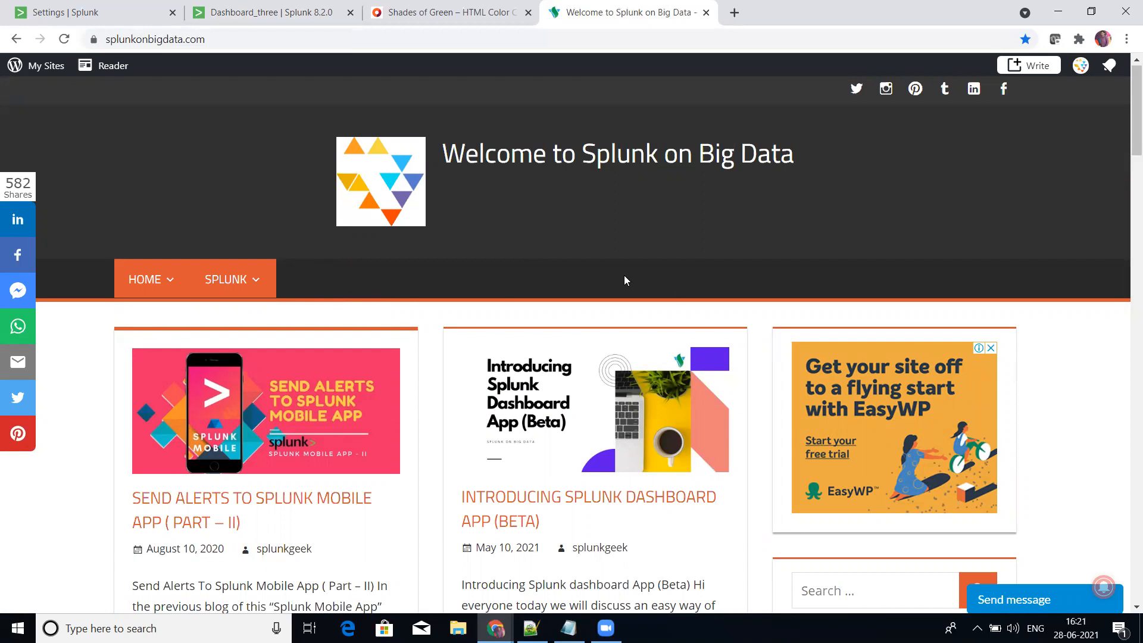
scroll(624, 276, down, 2)
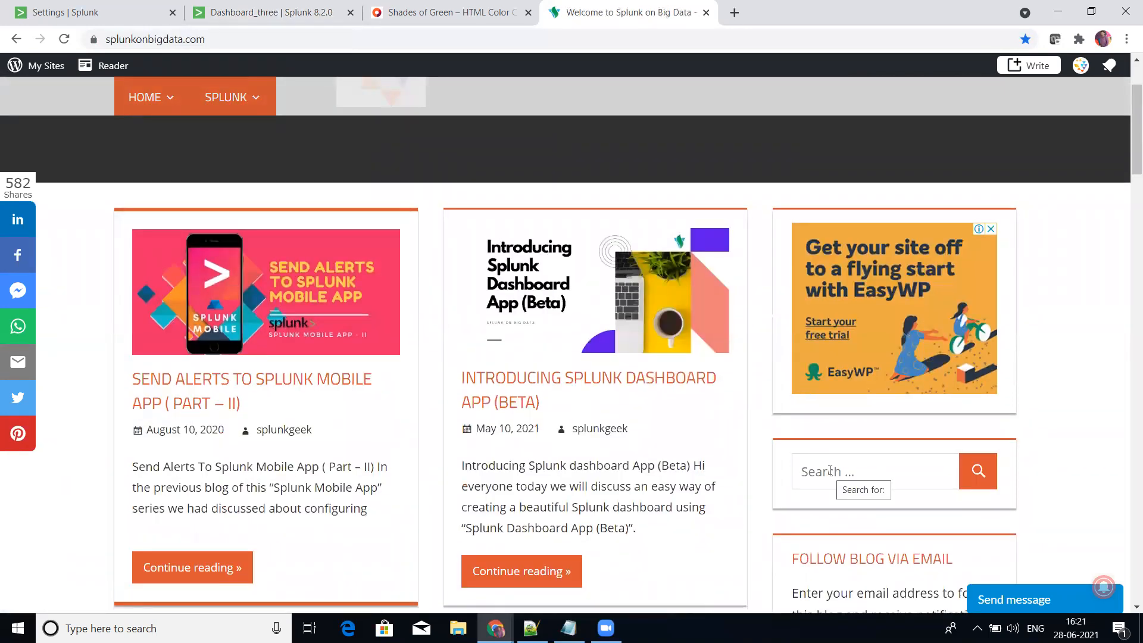
scroll(569, 381, up, 2)
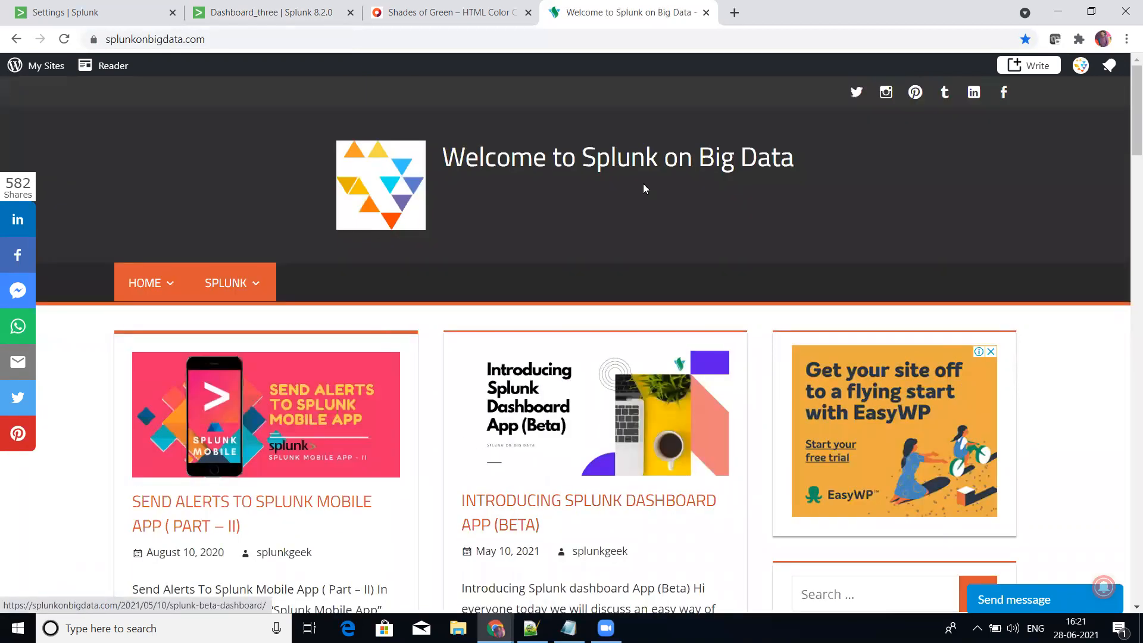